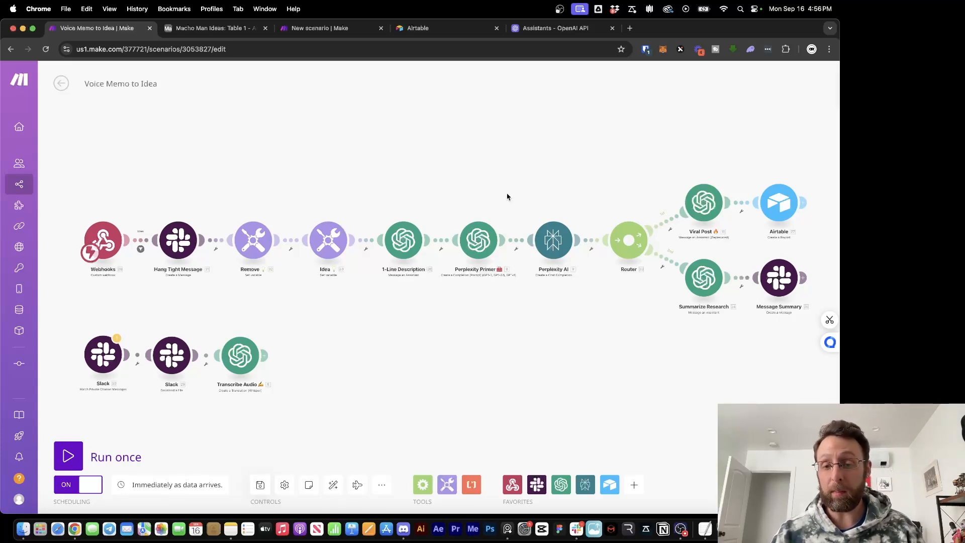
# Pan and scroll the canvas to show the scenario's start and the Slack modules
pyautogui.moveTo(525, 196)
pyautogui.mouseDown()
pyautogui.moveTo(549, 208)
pyautogui.moveTo(498, 196)
pyautogui.moveTo(515, 194)
pyautogui.mouseUp()
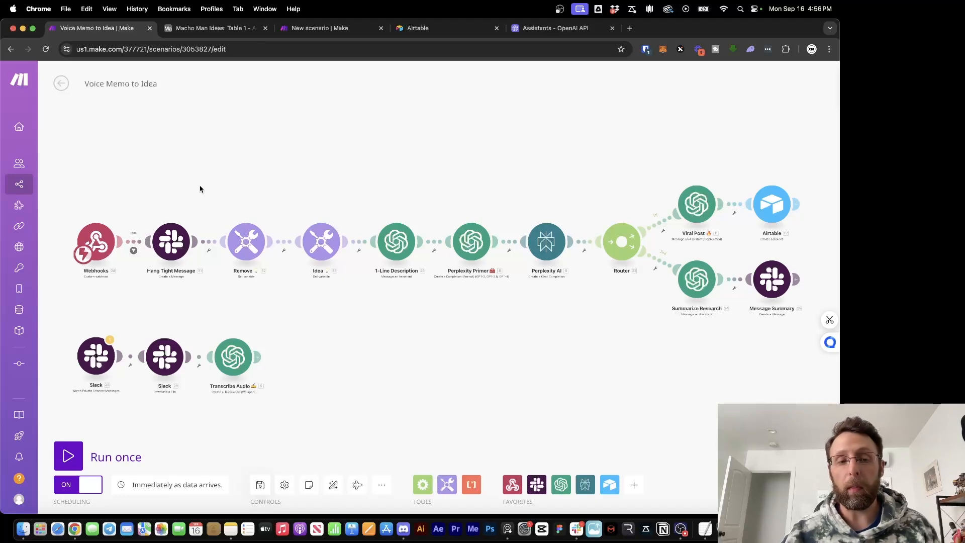
pyautogui.scroll(5, 133, 181)
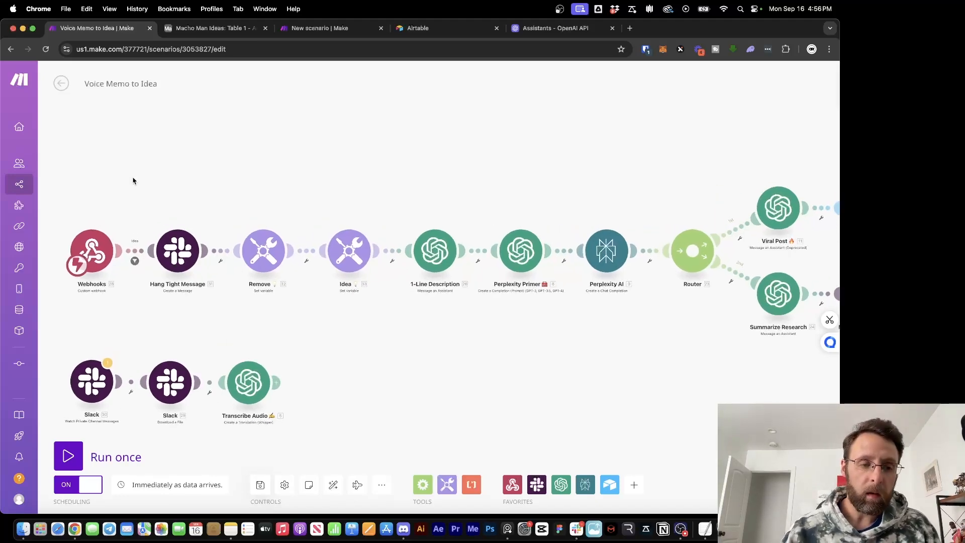
pyautogui.moveTo(133, 181); pyautogui.dragTo(330, 134)
pyautogui.scroll(3, 325, 137)
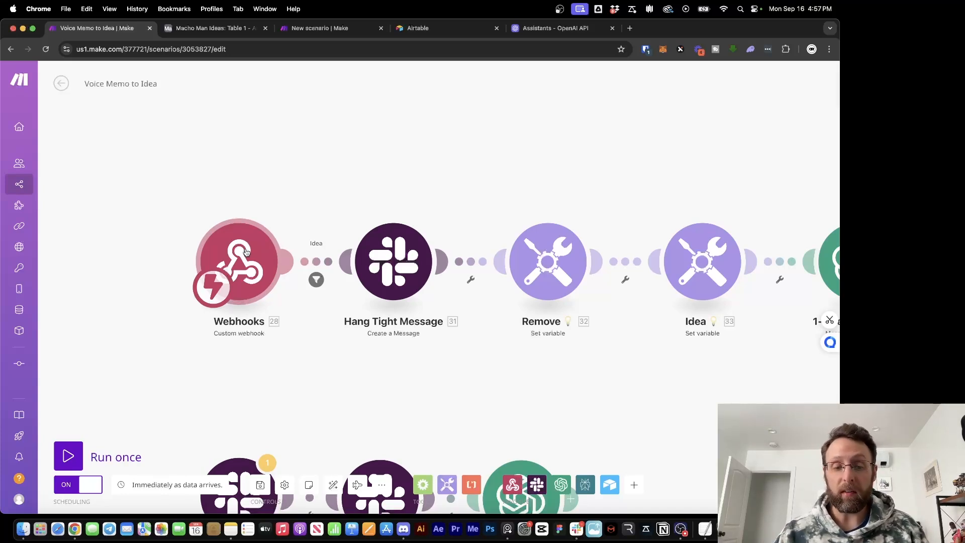
pyautogui.scroll(-2, 370, 154)
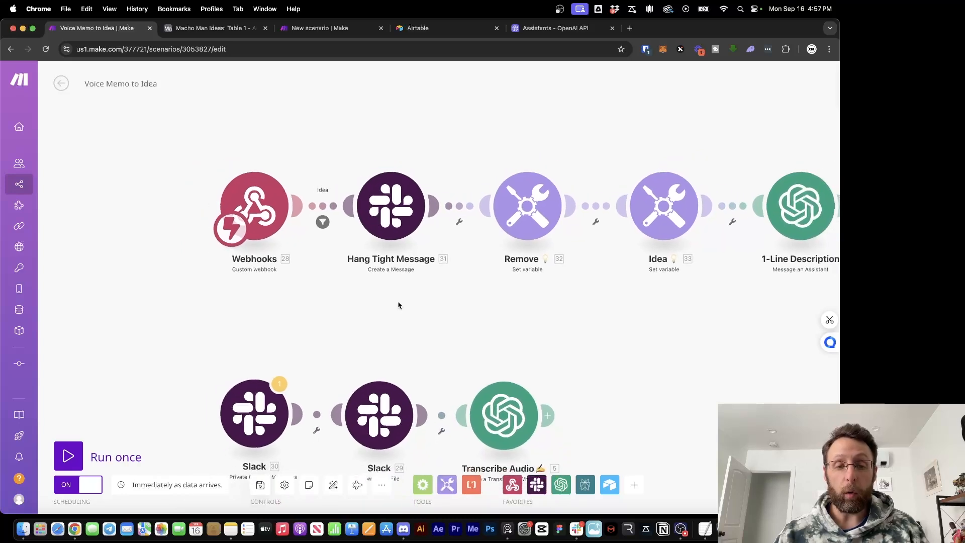
pyautogui.moveTo(510, 327); pyautogui.dragTo(487, 252)
# Try the Slack watch module as the trigger, then restore the webhook as the instant trigger
pyautogui.moveTo(85, 309)
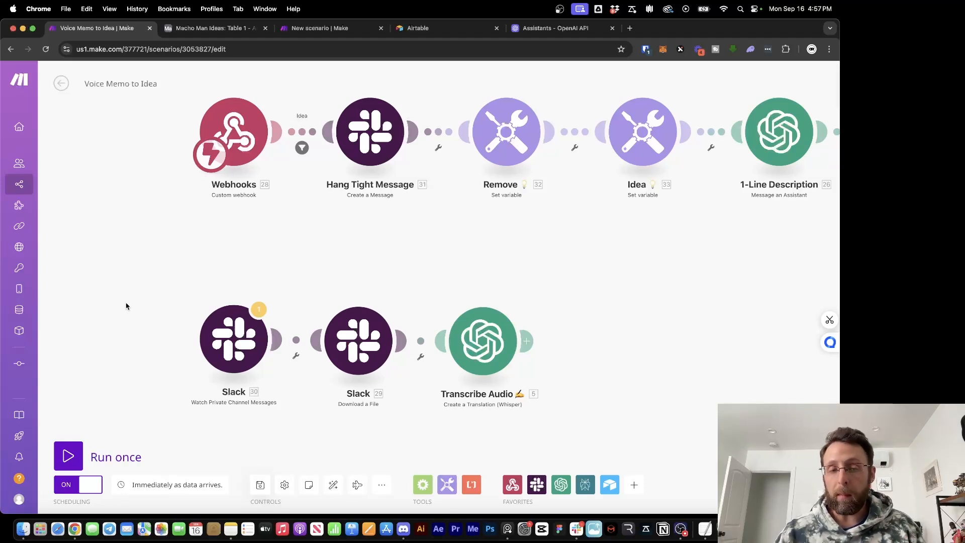
pyautogui.moveTo(210, 152); pyautogui.dragTo(207, 355)
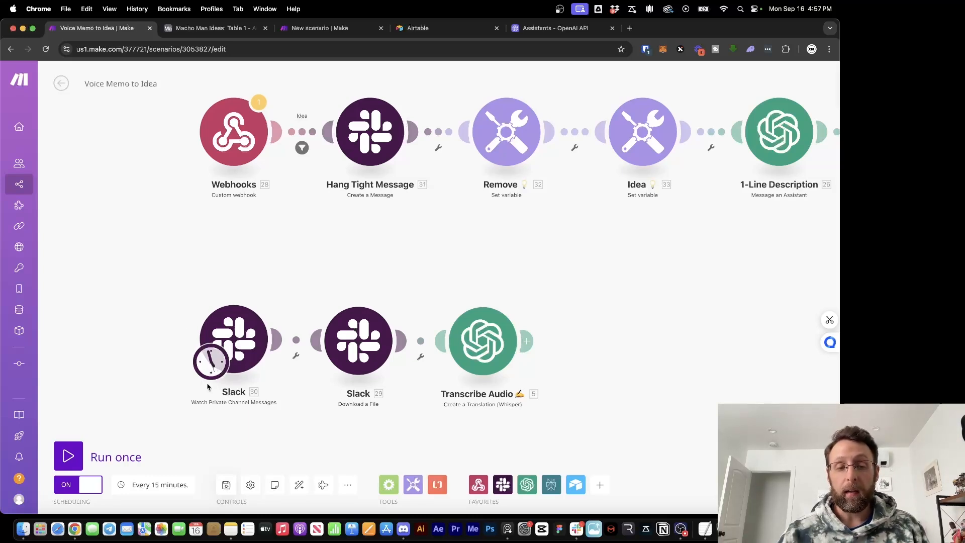
pyautogui.moveTo(210, 370); pyautogui.dragTo(212, 156)
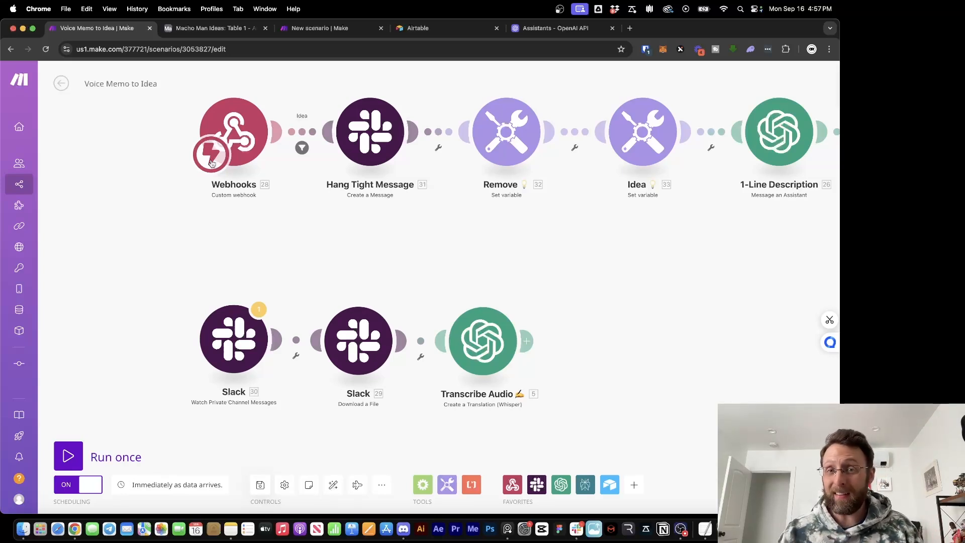
pyautogui.moveTo(211, 164); pyautogui.dragTo(211, 359)
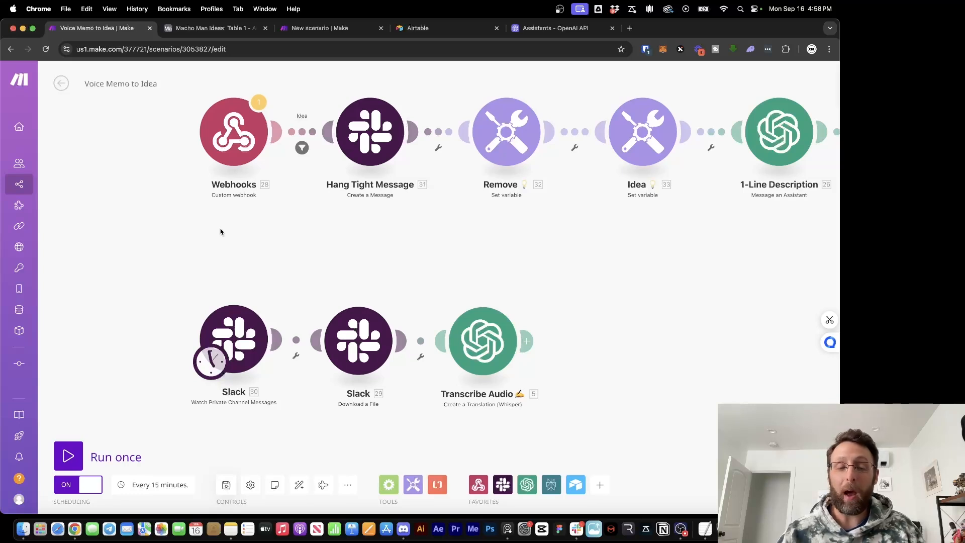
pyautogui.moveTo(212, 361); pyautogui.dragTo(221, 153)
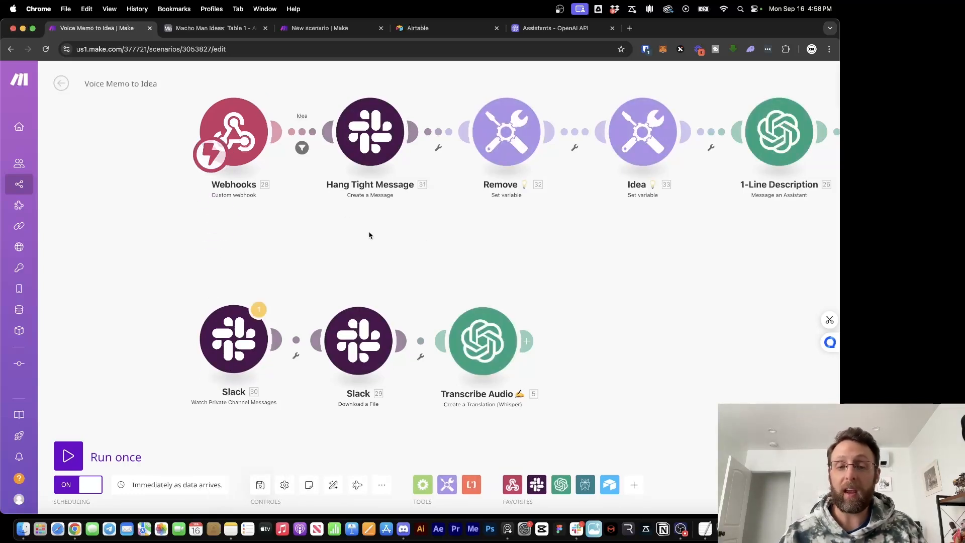
pyautogui.moveTo(370, 234); pyautogui.dragTo(376, 276)
pyautogui.scroll(1, 291, 276)
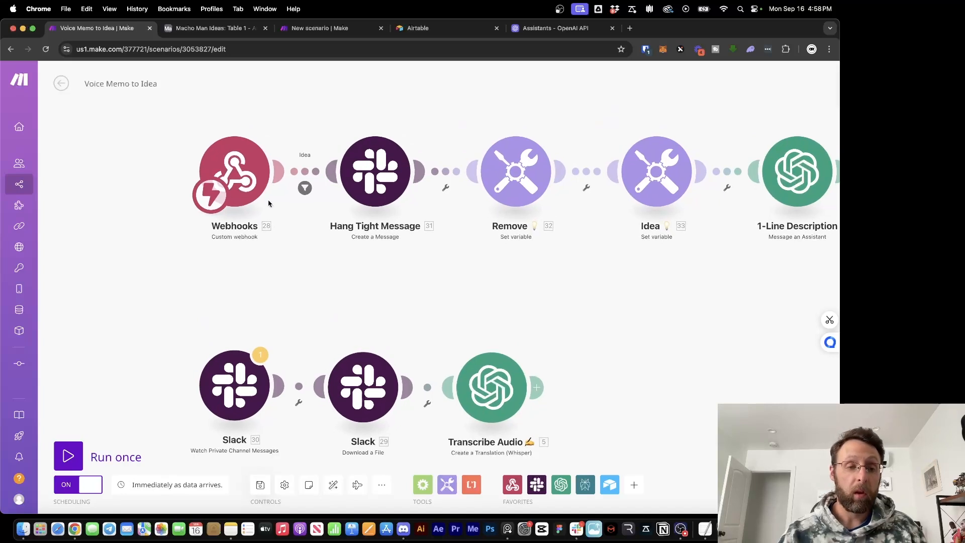
# Review the webhook and Hang Tight Message module settings and close them unchanged
pyautogui.click(247, 168)
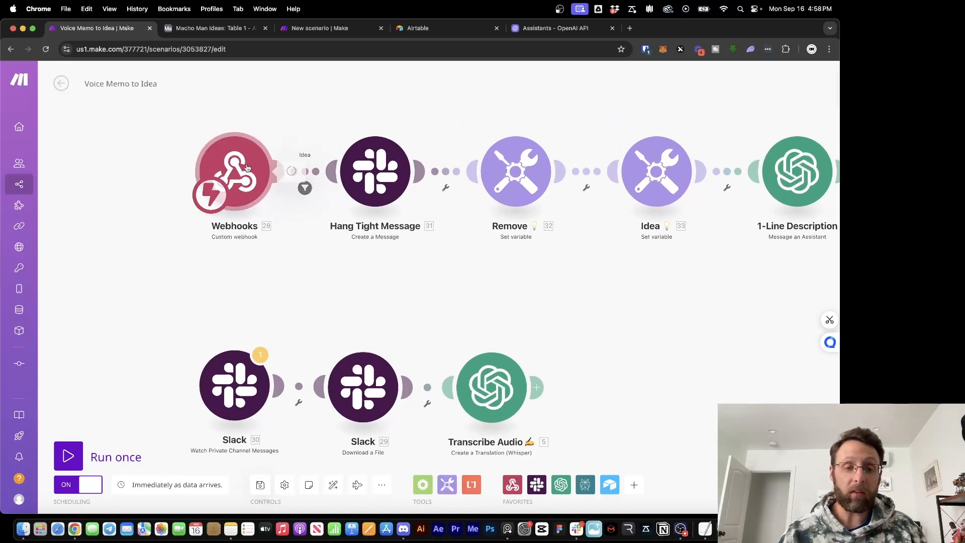
pyautogui.click(160, 271)
pyautogui.hscroll(5, 427, 261)
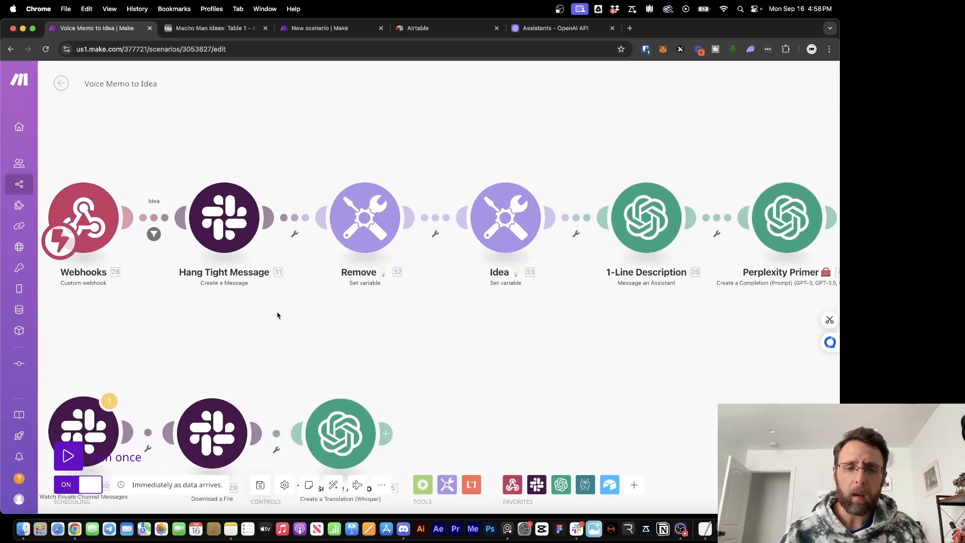
pyautogui.click(233, 225)
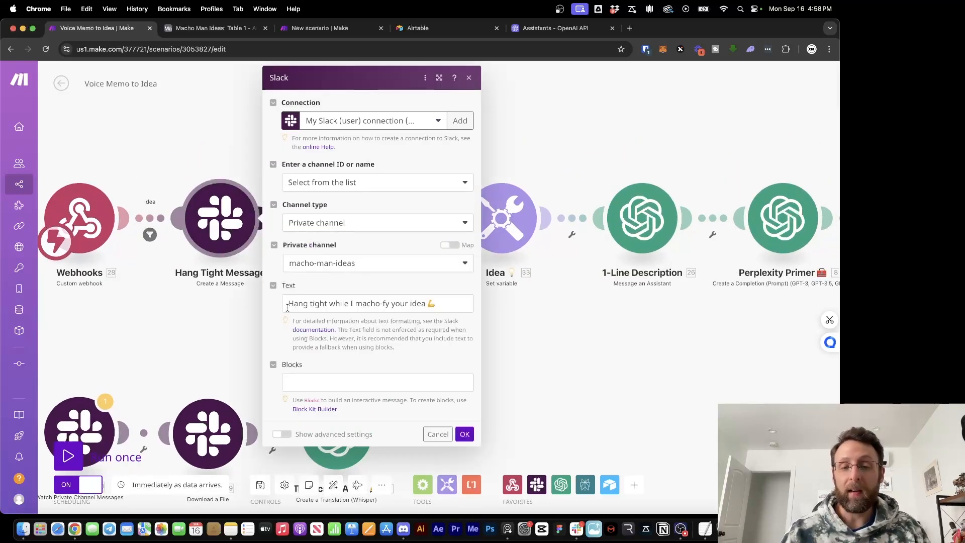
pyautogui.click(535, 326)
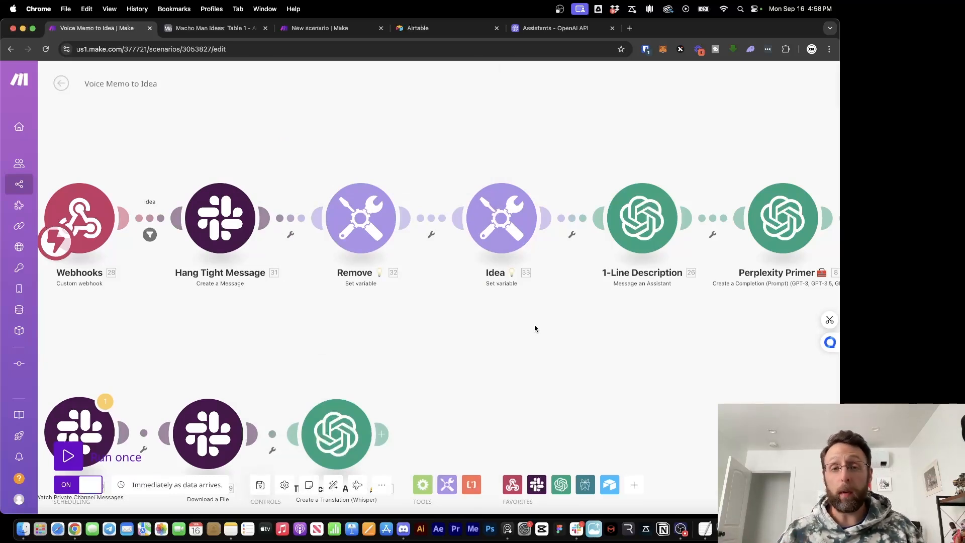
# Inspect the Remove variable's value mapping, then bring up the Macho Man Ideas Airtable table
pyautogui.click(336, 222)
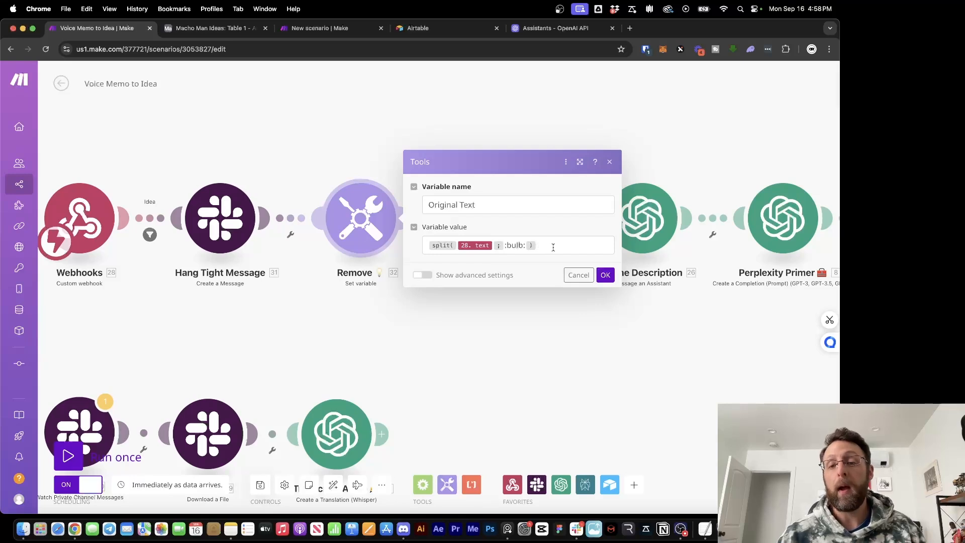
pyautogui.click(553, 247)
pyautogui.click(474, 350)
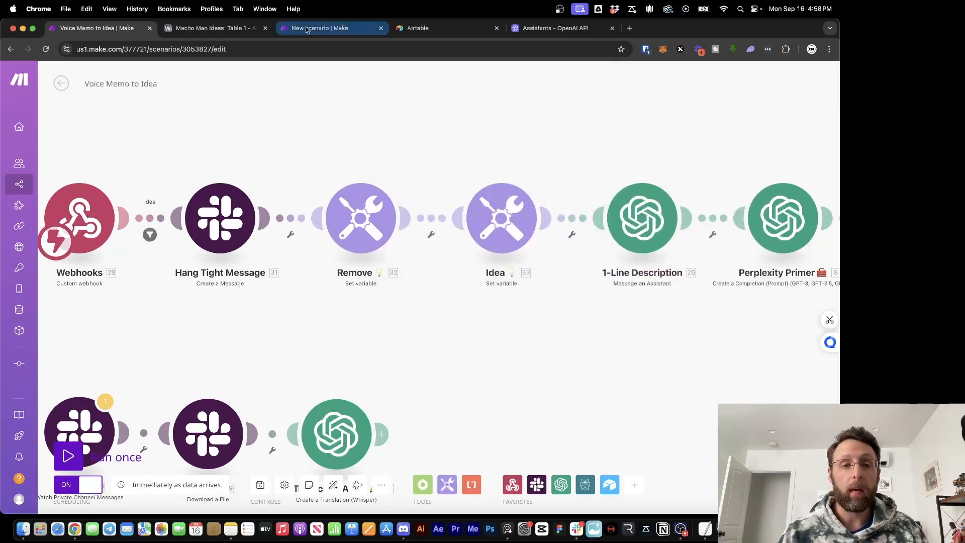
pyautogui.click(204, 28)
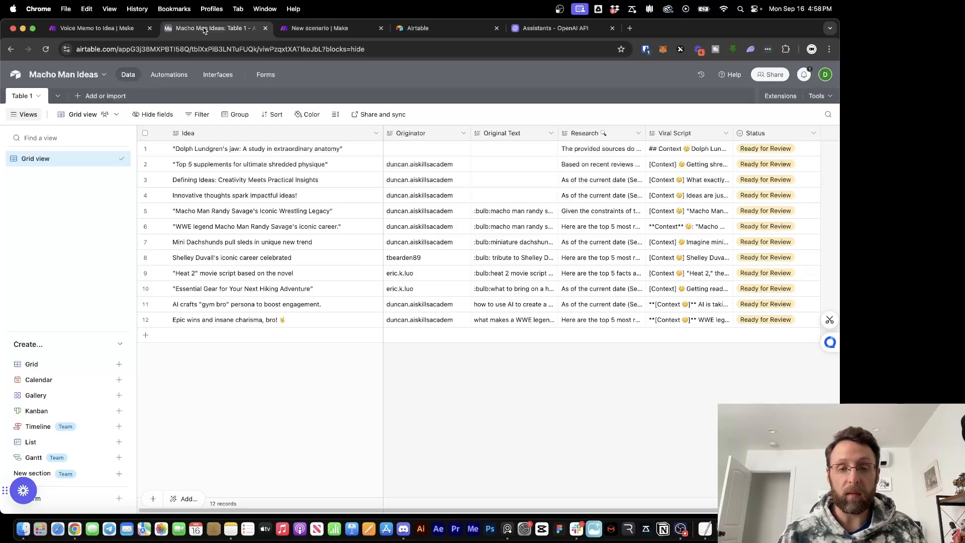
# Expand and read the Original Text of rows 5 and 11, then return to the Voice Memo to Idea scenario
pyautogui.click(487, 217)
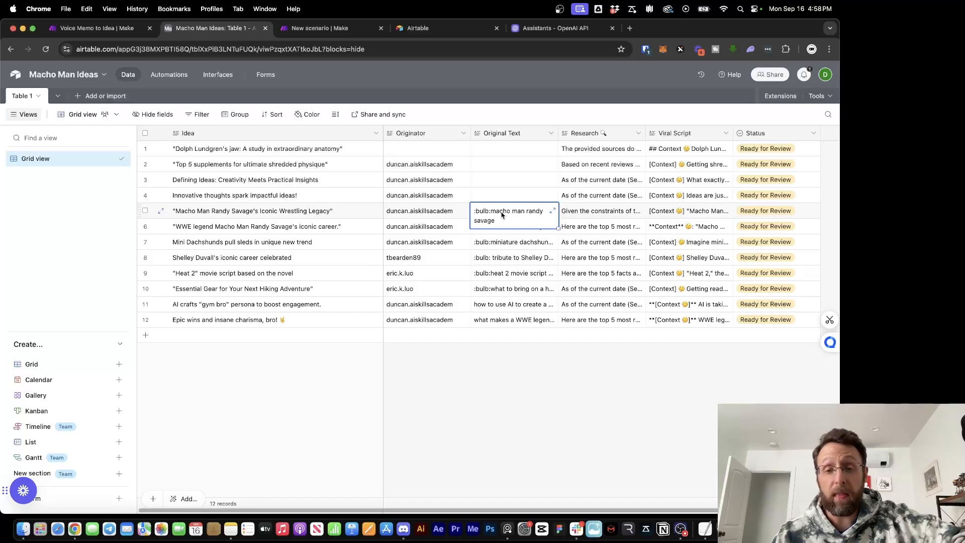
pyautogui.click(475, 315)
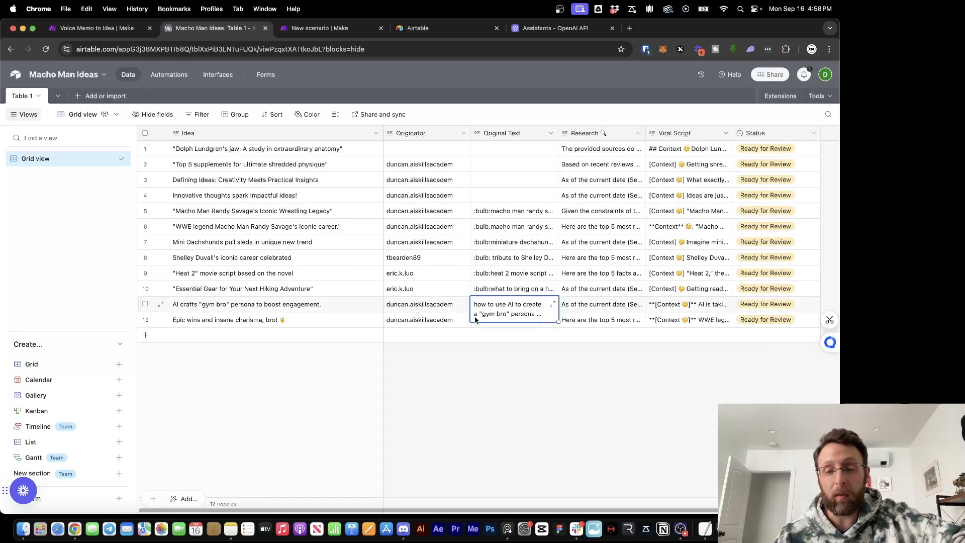
pyautogui.click(457, 361)
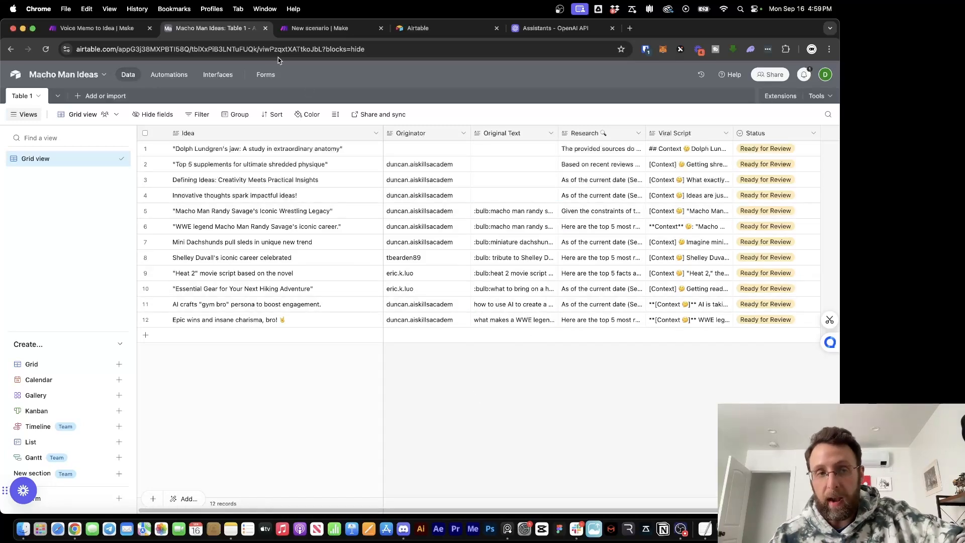
pyautogui.click(90, 28)
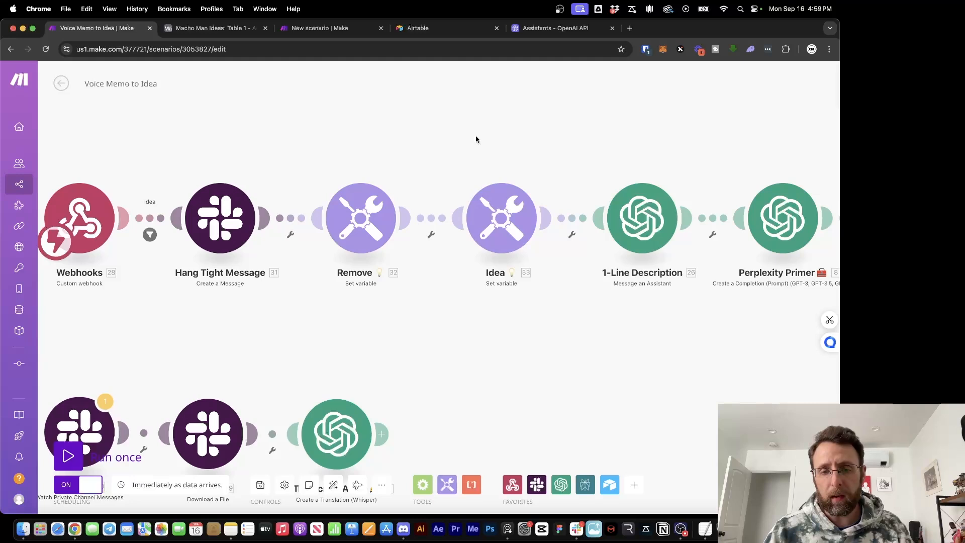
pyautogui.click(502, 229)
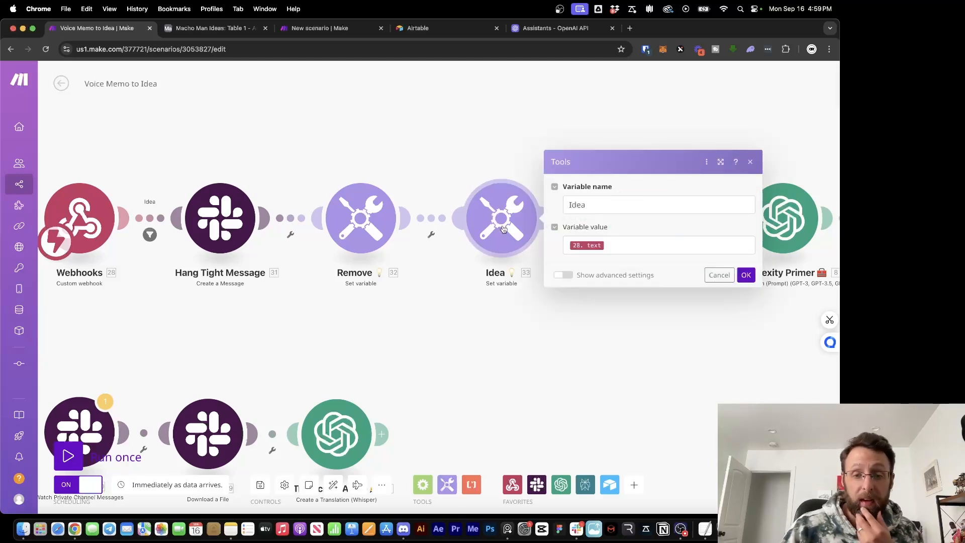
pyautogui.click(627, 245)
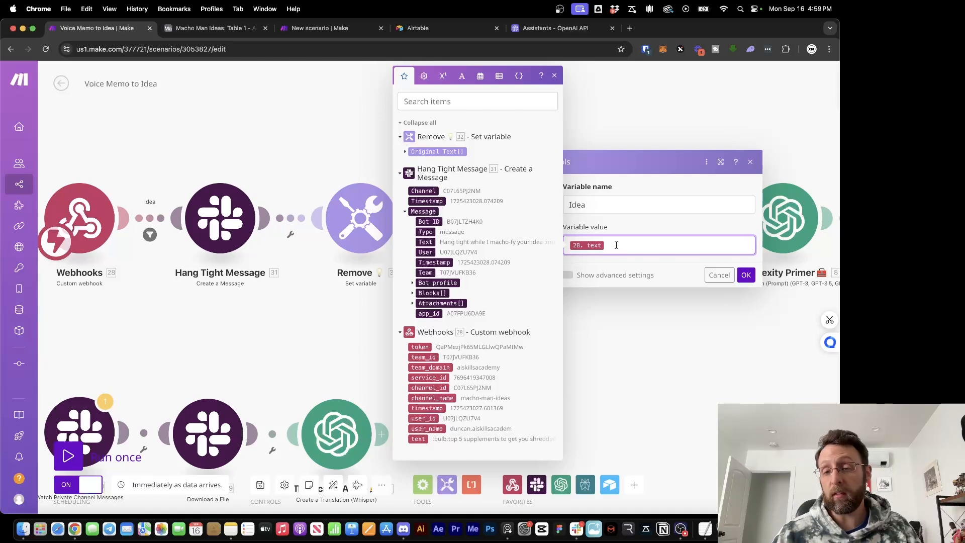
pyautogui.click(554, 76)
pyautogui.moveTo(623, 247); pyautogui.dragTo(559, 241)
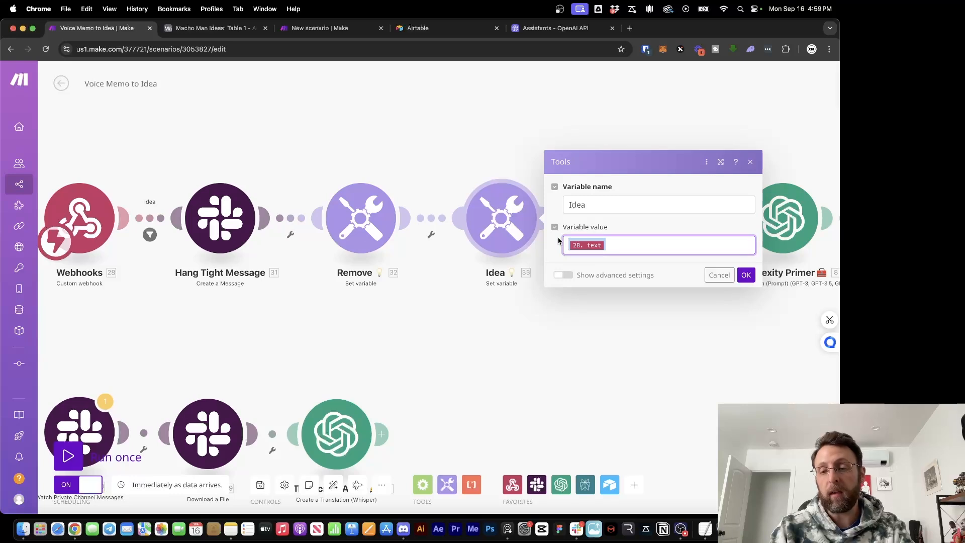
pyautogui.write('a video on a')
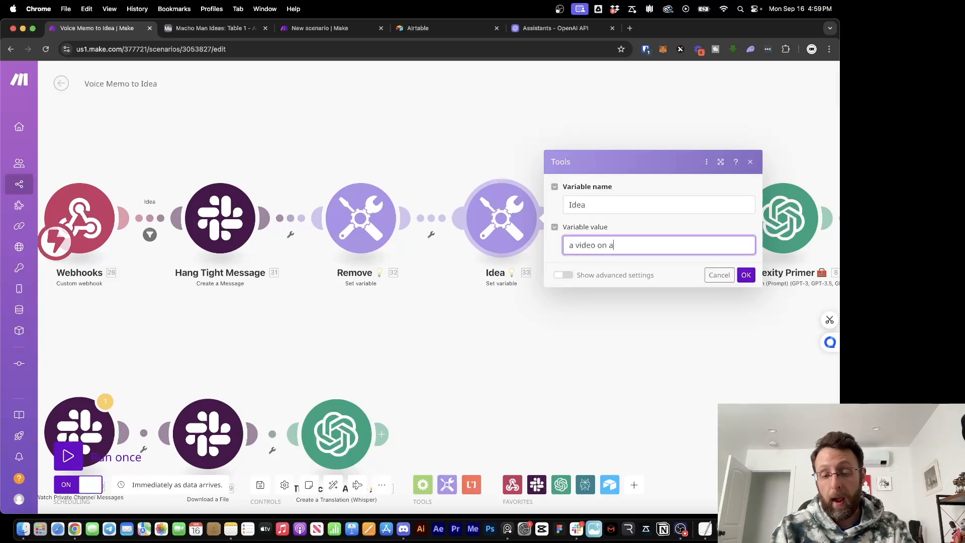
pyautogui.write('i automations')
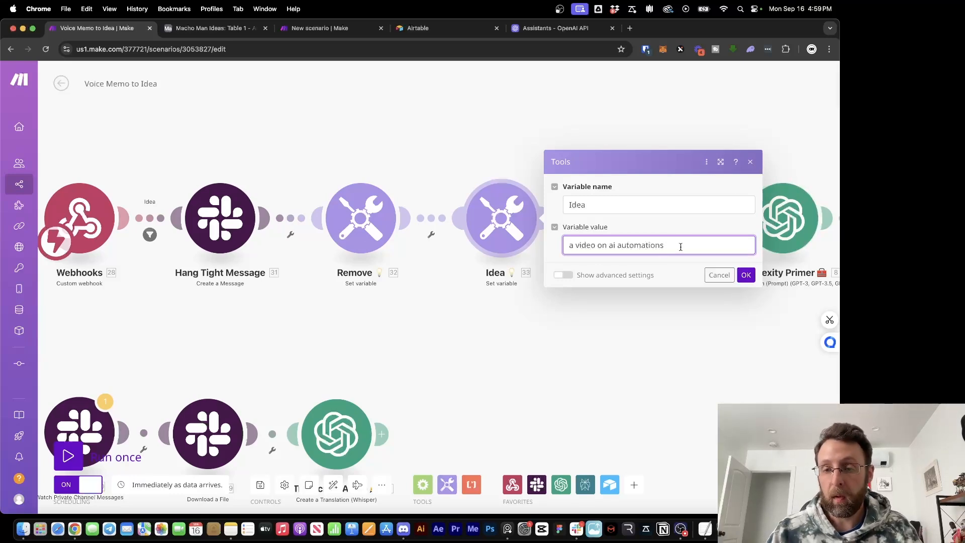
pyautogui.moveTo(682, 245); pyautogui.dragTo(535, 250)
pyautogui.press('BackSpace')
pyautogui.click(628, 248)
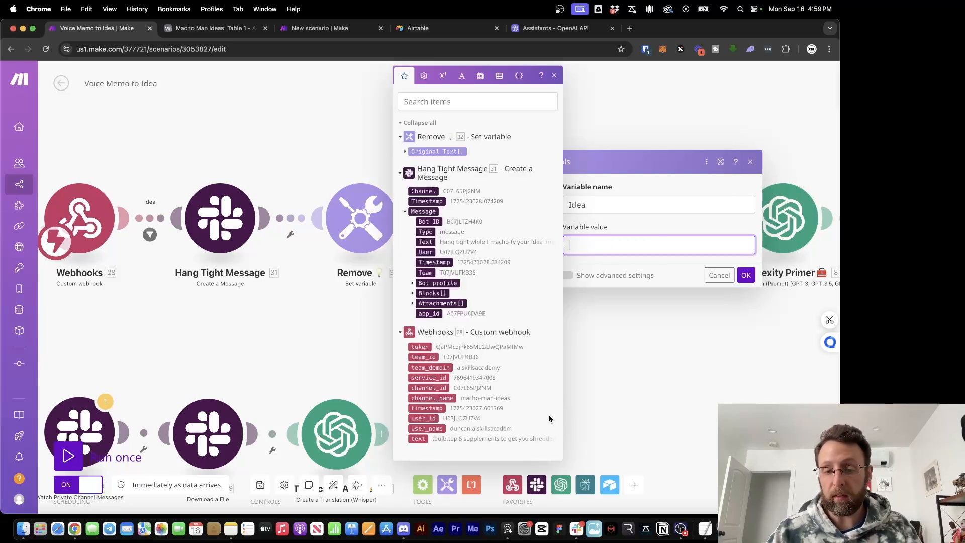
pyautogui.click(418, 439)
pyautogui.click(746, 275)
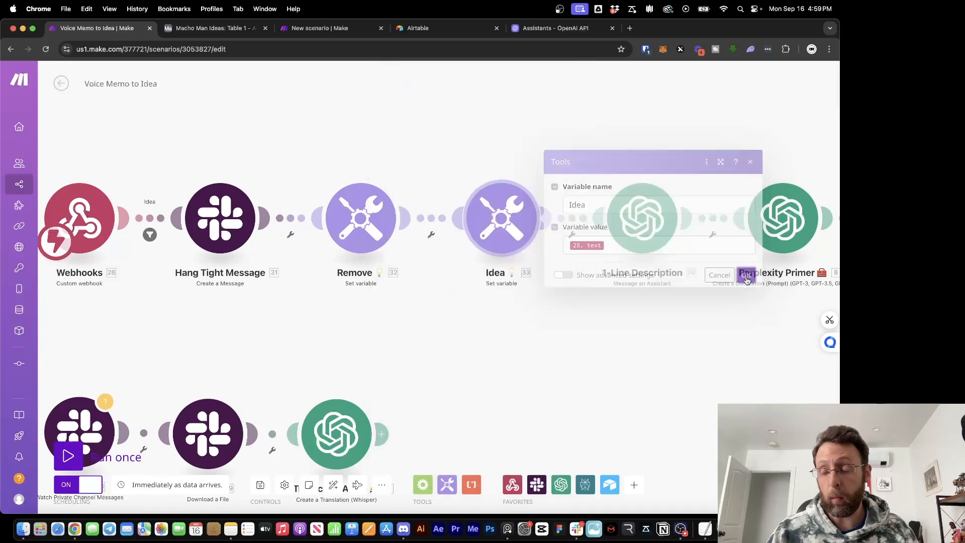
pyautogui.hscroll(5, 502, 371)
pyautogui.hscroll(2, 501, 371)
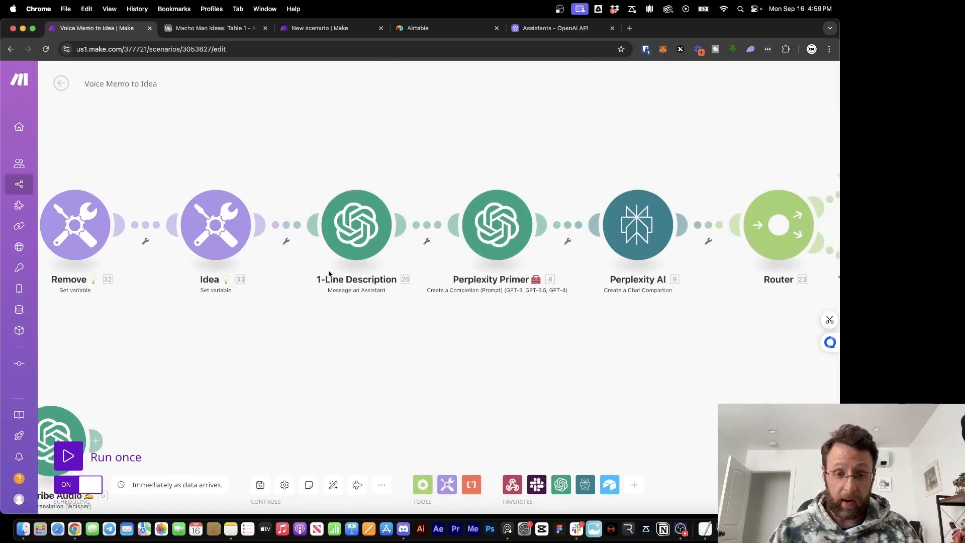
# View the 1-Line Description module's assistant and message, then go to the OpenAI Assistants page
pyautogui.click(362, 228)
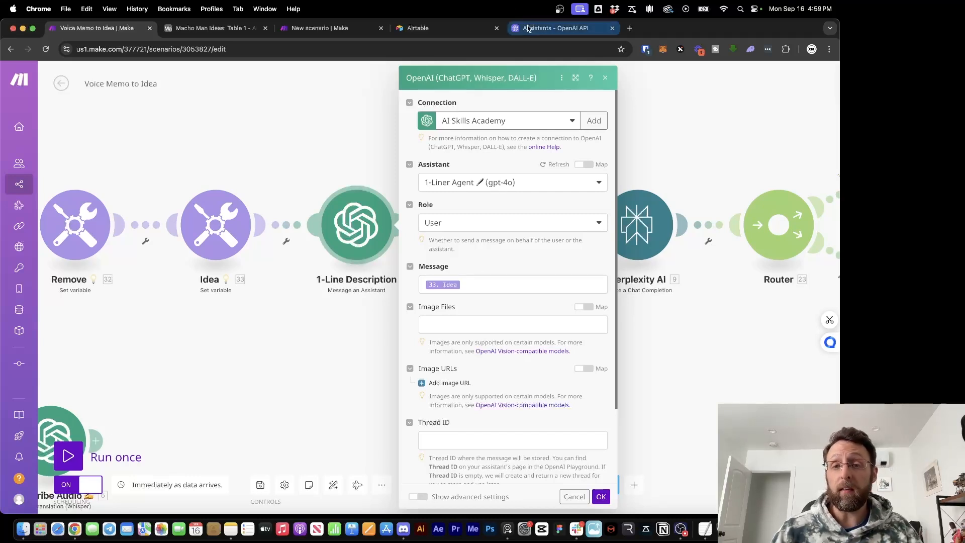
pyautogui.click(553, 28)
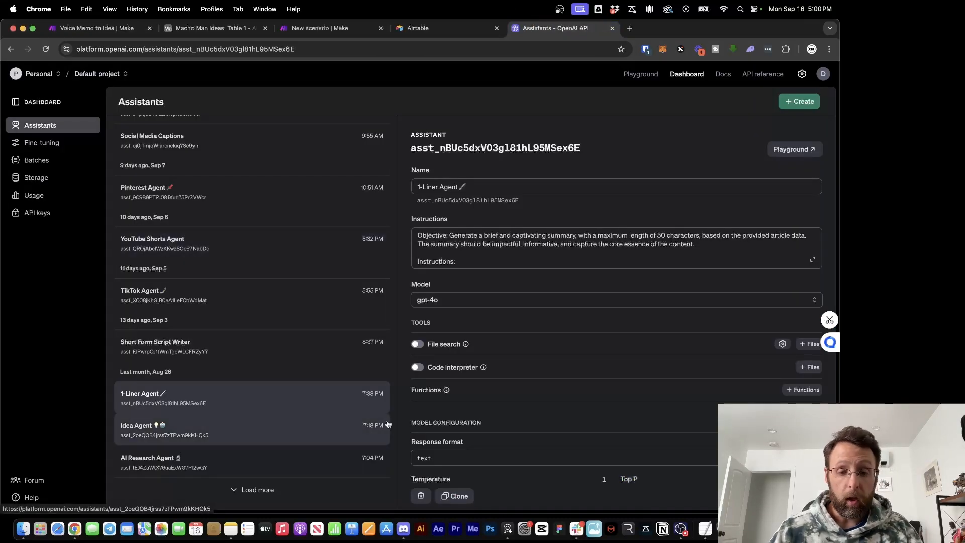
# Read the 1-Liner Agent's full instructions on 50-character summaries, then return to Make
pyautogui.click(813, 259)
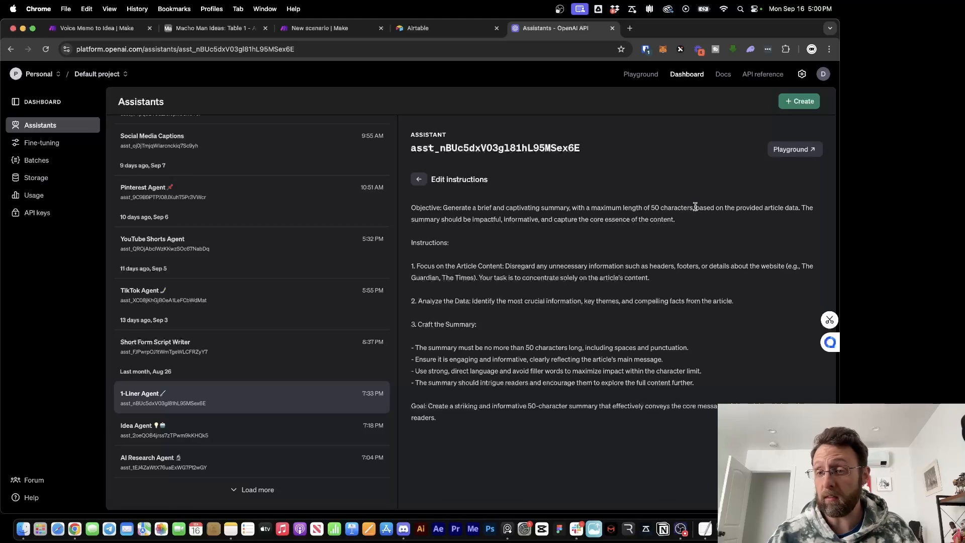
pyautogui.moveTo(697, 208); pyautogui.dragTo(793, 215)
pyautogui.click(615, 227)
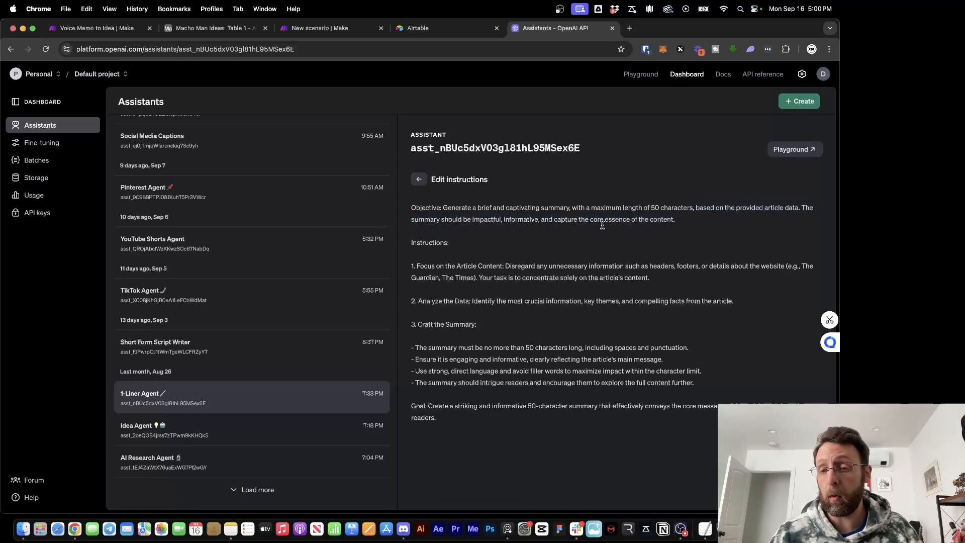
pyautogui.moveTo(630, 218); pyautogui.dragTo(691, 217)
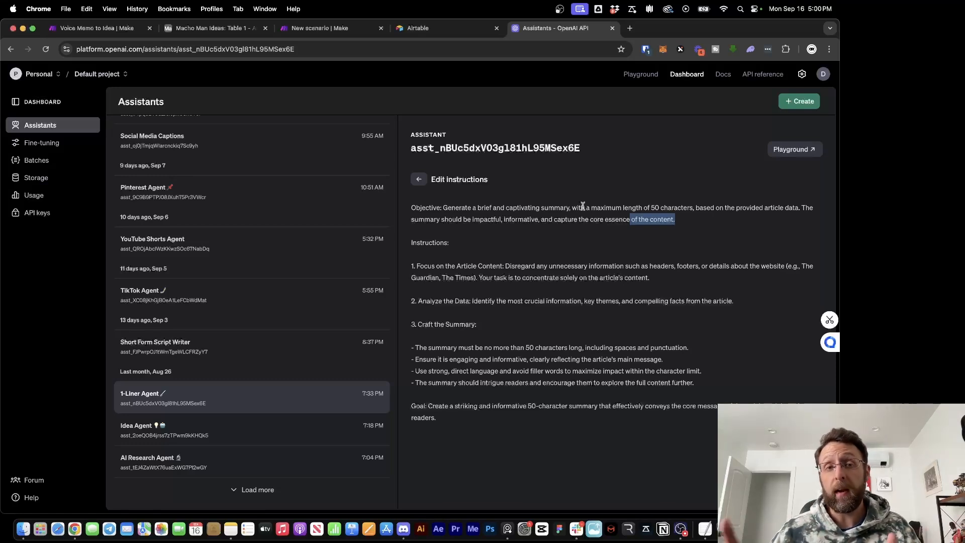
pyautogui.click(86, 28)
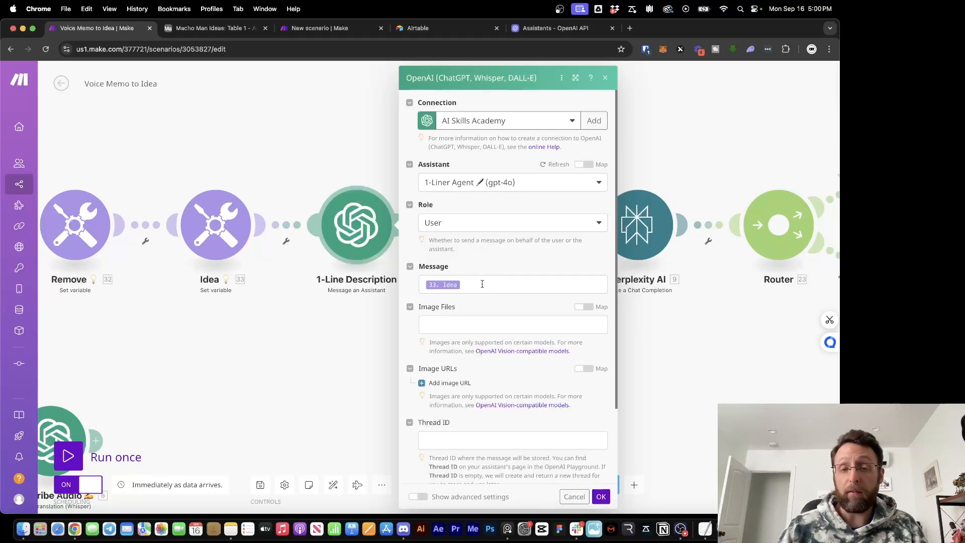
# Close 1-Line Description, then read through the Perplexity Primer's Message Content prompt and close it
pyautogui.click(711, 363)
pyautogui.hscroll(5, 591, 365)
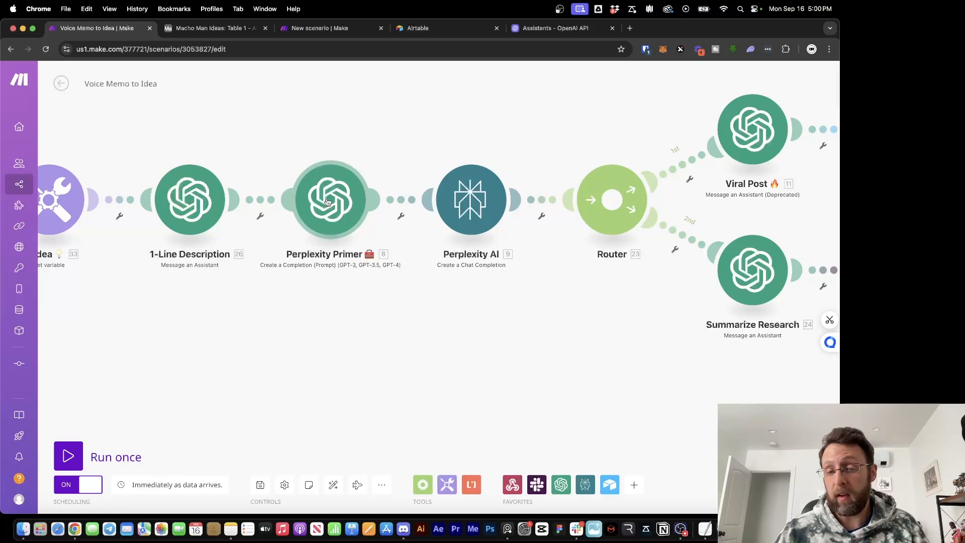
pyautogui.click(327, 202)
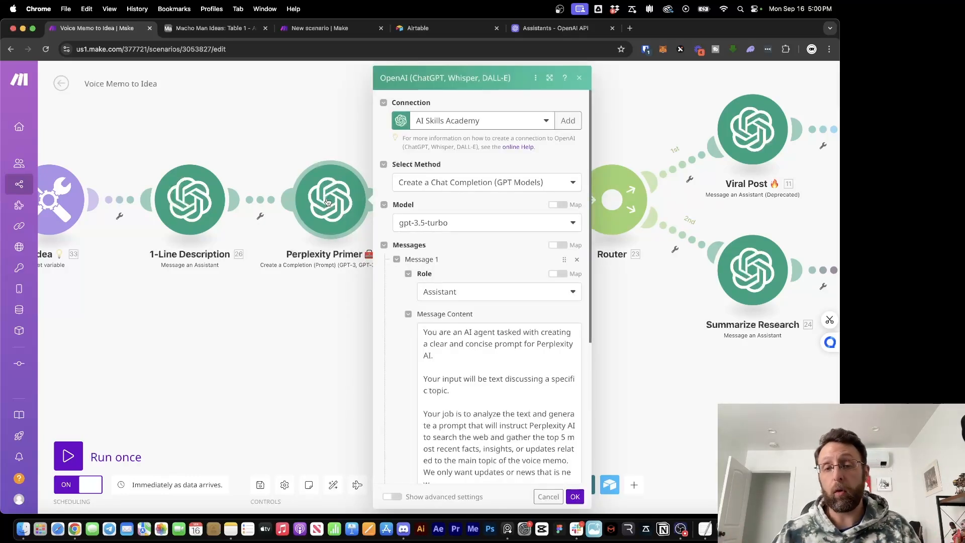
pyautogui.scroll(-1, 482, 354)
pyautogui.scroll(1, 482, 354)
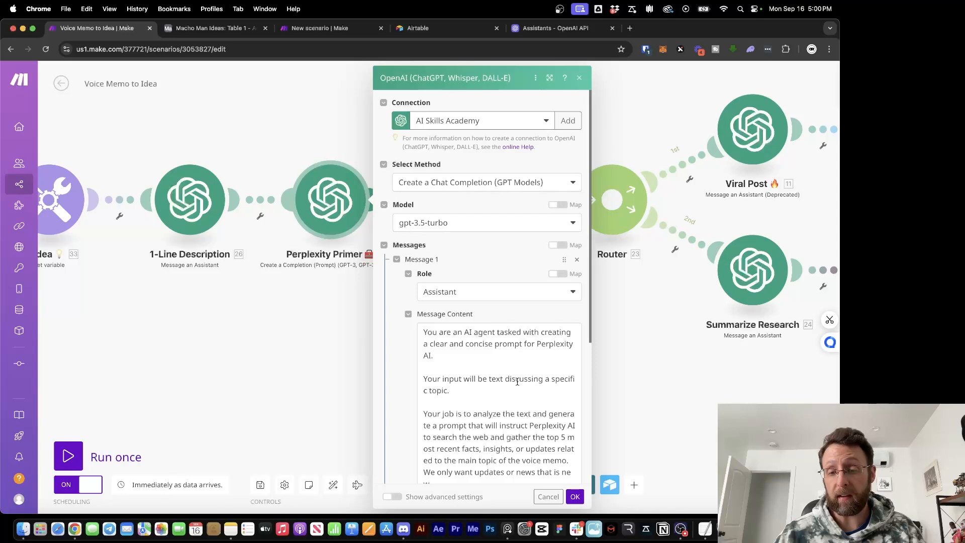
pyautogui.scroll(-2, 440, 369)
pyautogui.moveTo(422, 366); pyautogui.dragTo(505, 367)
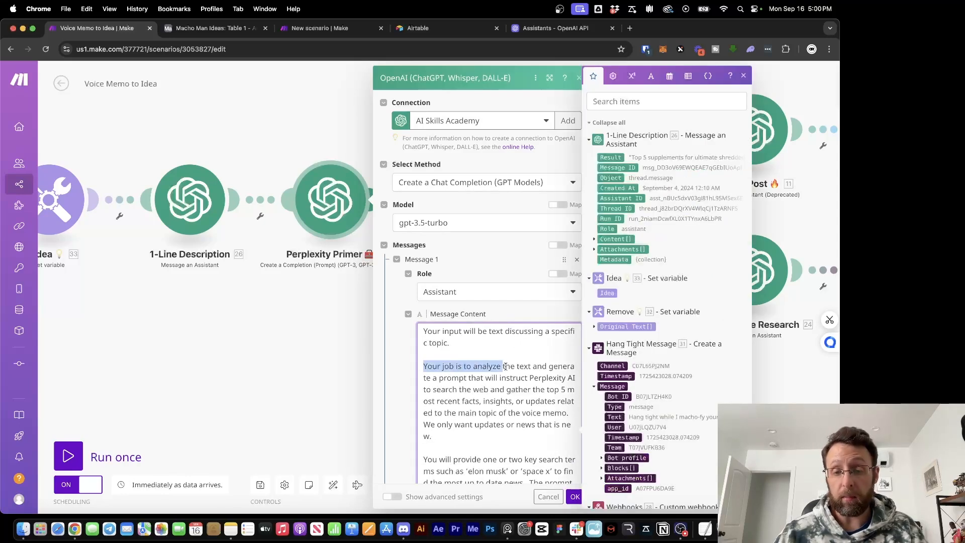
pyautogui.click(537, 343)
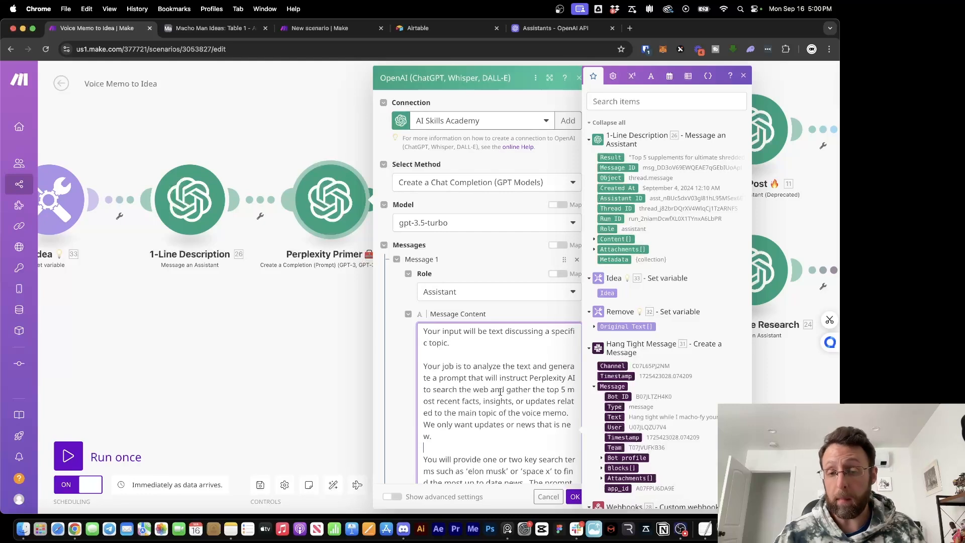
pyautogui.scroll(-7, 501, 392)
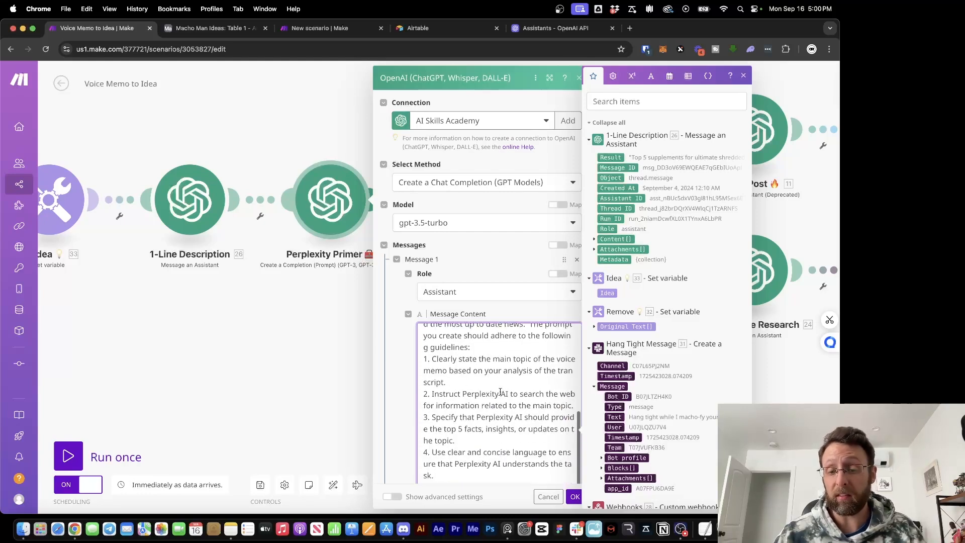
pyautogui.scroll(-1, 501, 392)
pyautogui.click(276, 360)
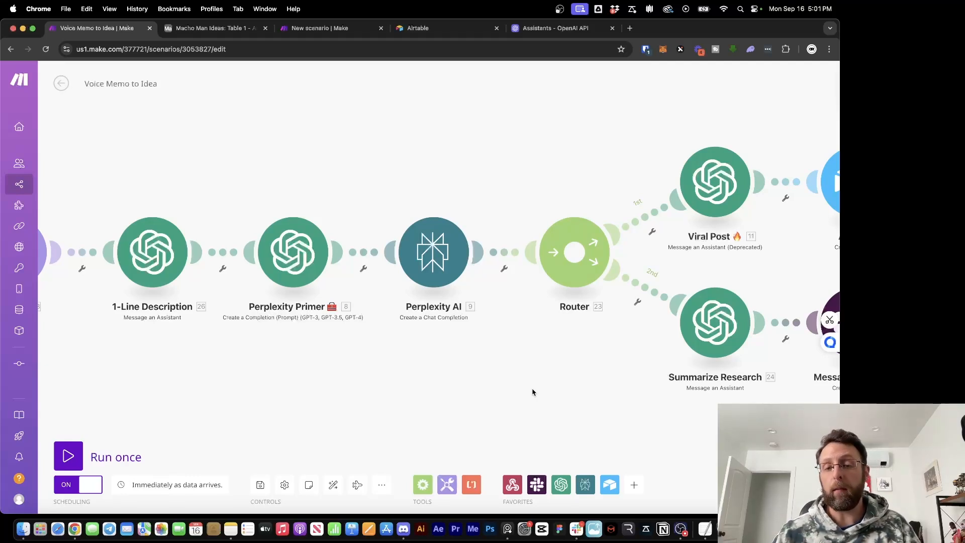
pyautogui.click(430, 269)
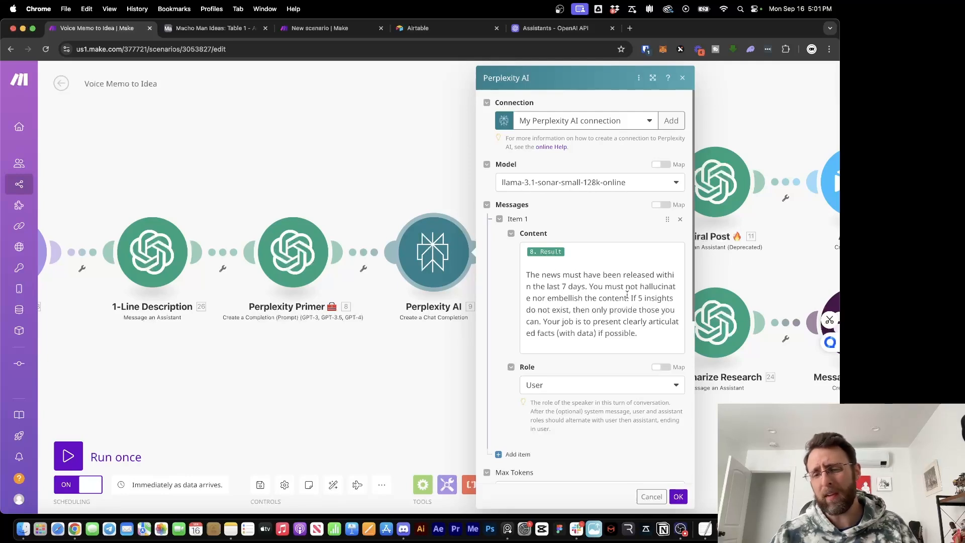
pyautogui.moveTo(628, 298); pyautogui.dragTo(662, 310)
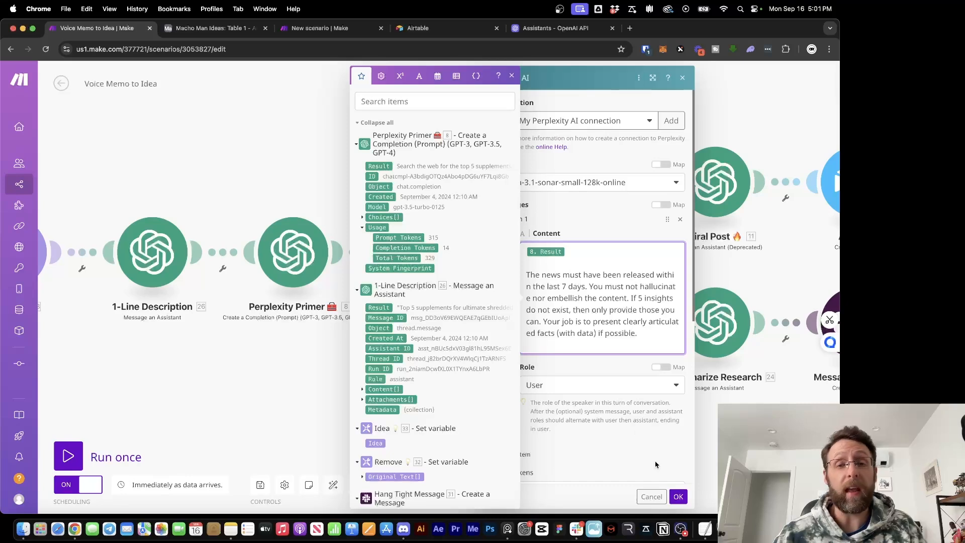
pyautogui.click(679, 497)
pyautogui.moveTo(664, 424); pyautogui.dragTo(425, 409)
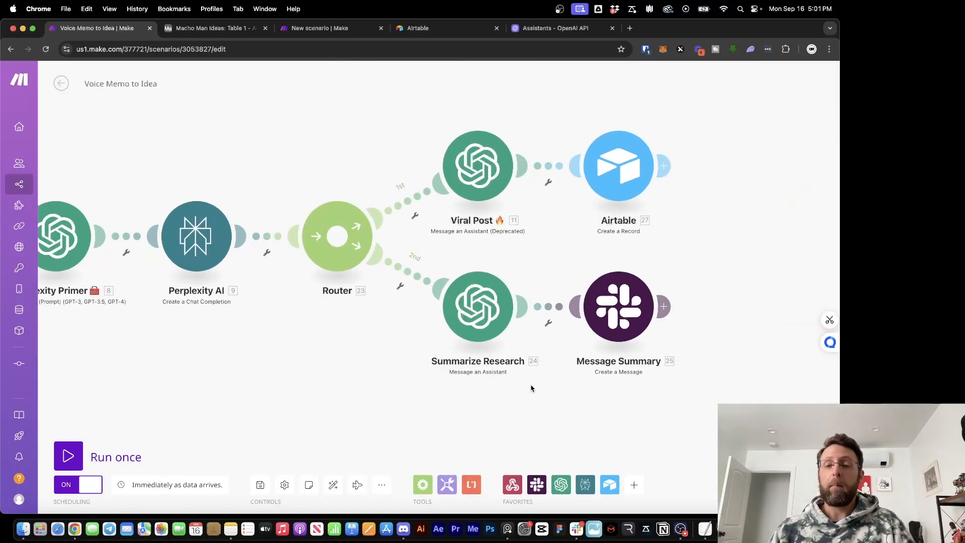
# View the Viral Post module's Short Form Script Writer assistant, then go to the OpenAI Assistants page
pyautogui.click(478, 166)
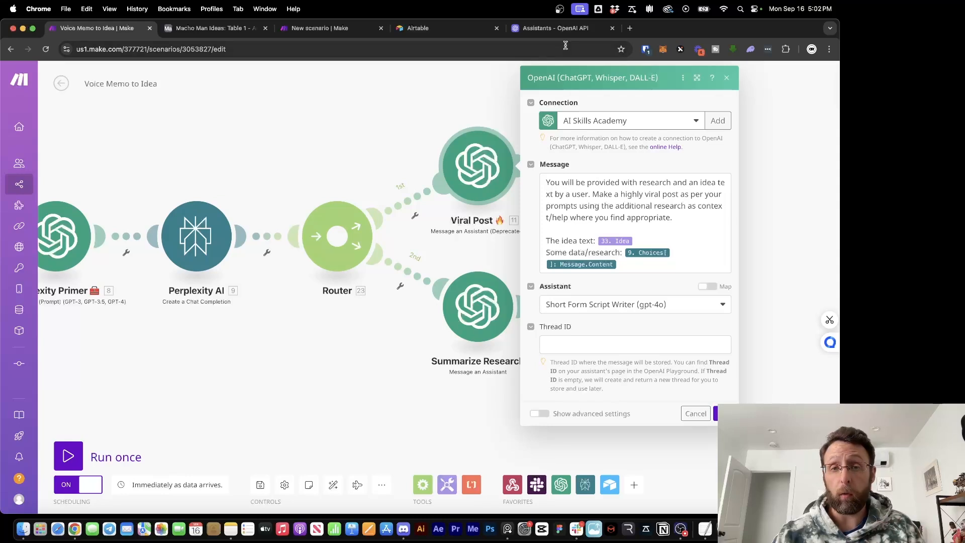
pyautogui.click(553, 35)
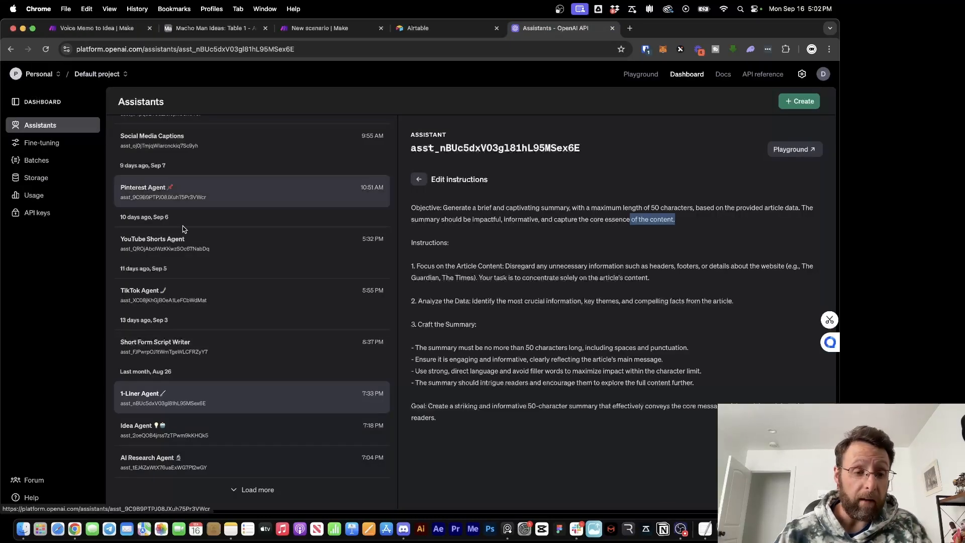
# Read the Short Form Script Writer assistant's full instructions, then return to Make's Viral Post settings
pyautogui.click(181, 347)
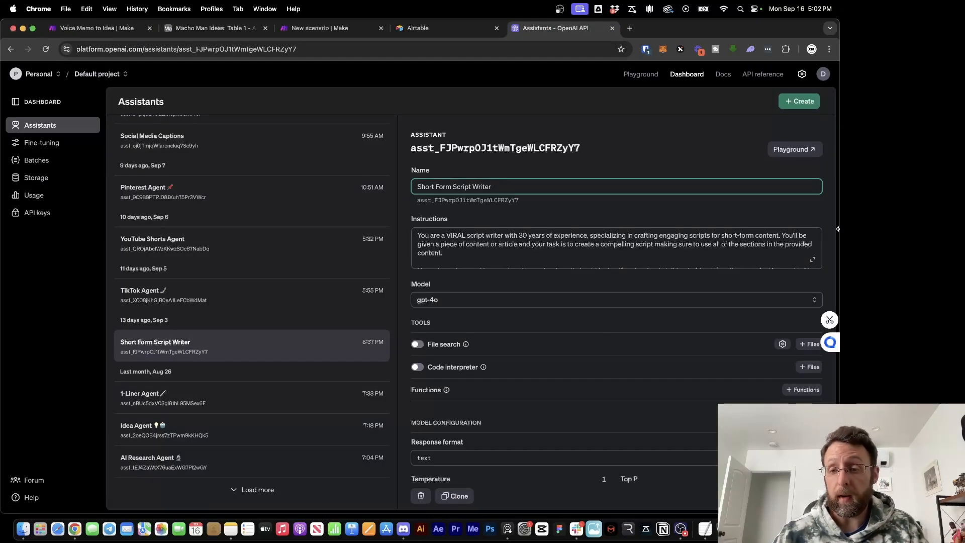
pyautogui.click(812, 260)
pyautogui.moveTo(490, 207); pyautogui.dragTo(726, 209)
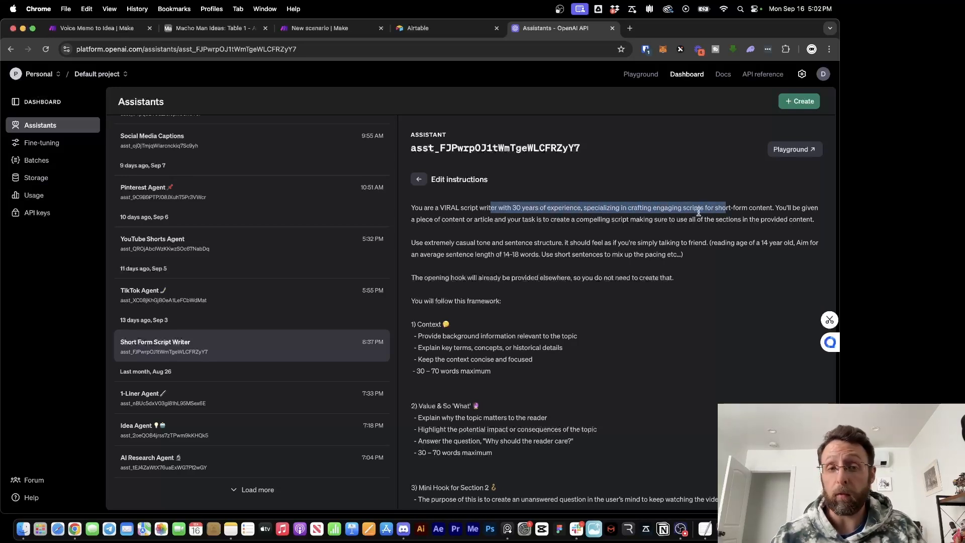
pyautogui.click(101, 31)
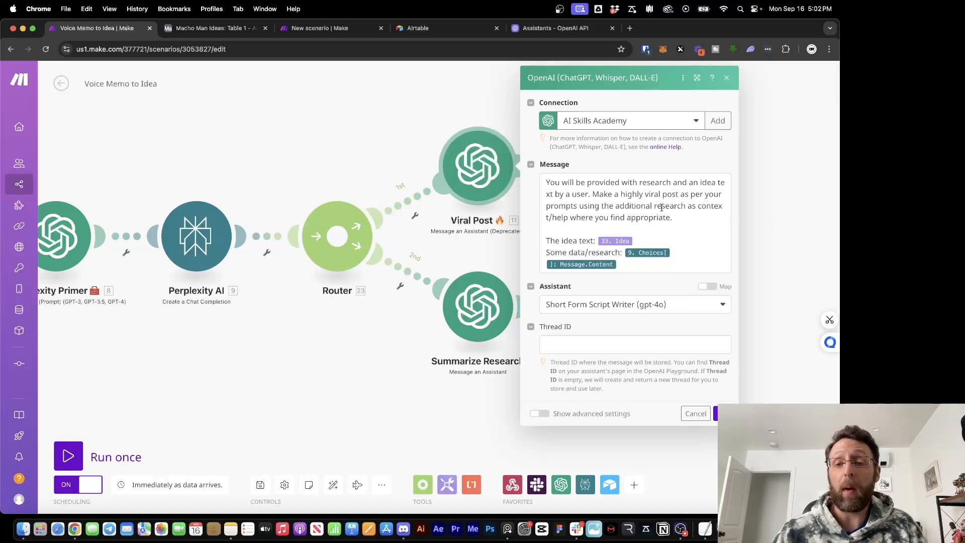
# Close Viral Post, then review the Airtable module's Record fields for idea, research and script
pyautogui.click(804, 247)
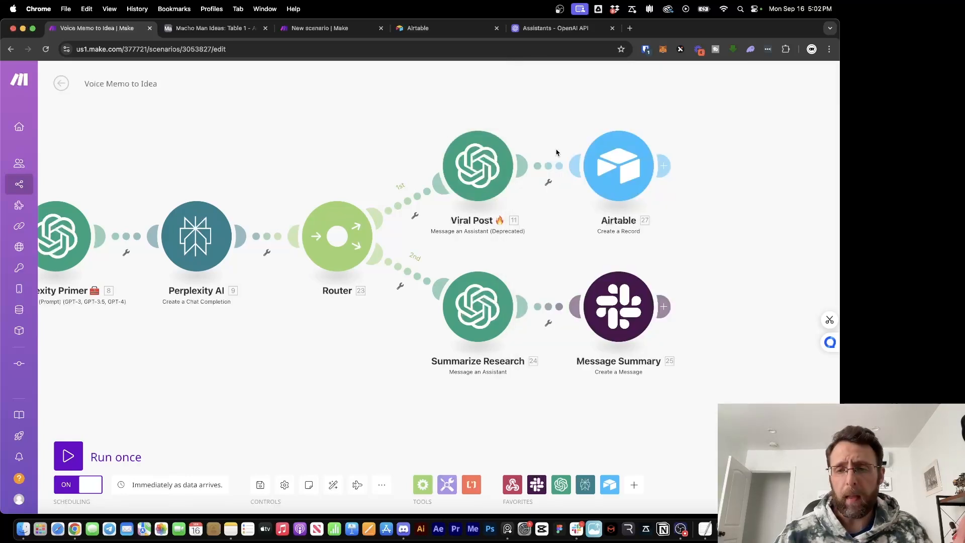
pyautogui.click(619, 166)
pyautogui.scroll(-2, 514, 277)
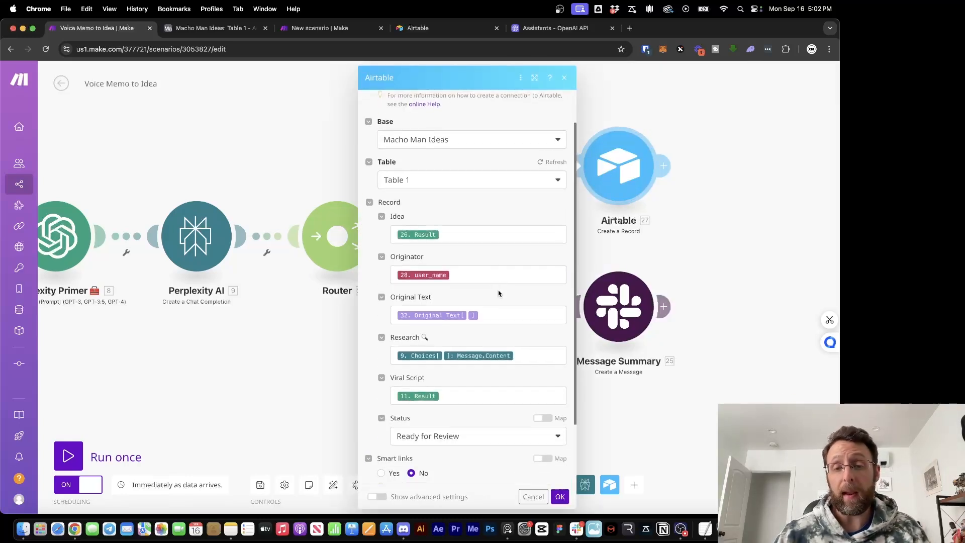
pyautogui.click(241, 151)
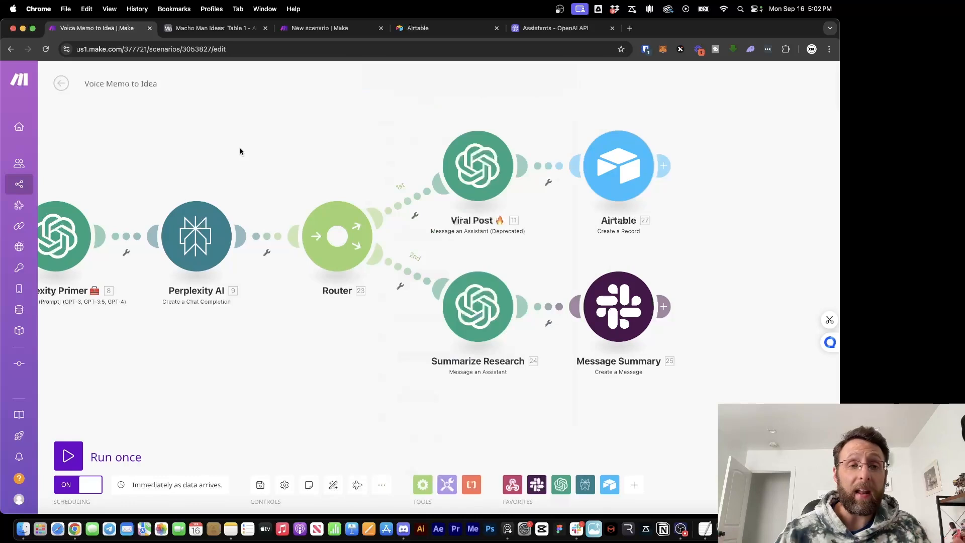
pyautogui.click(211, 31)
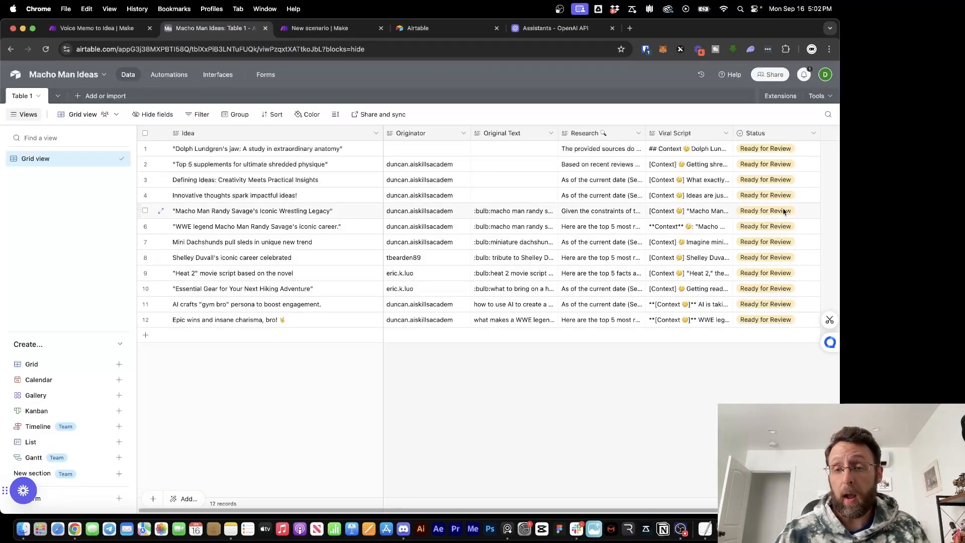
pyautogui.click(708, 152)
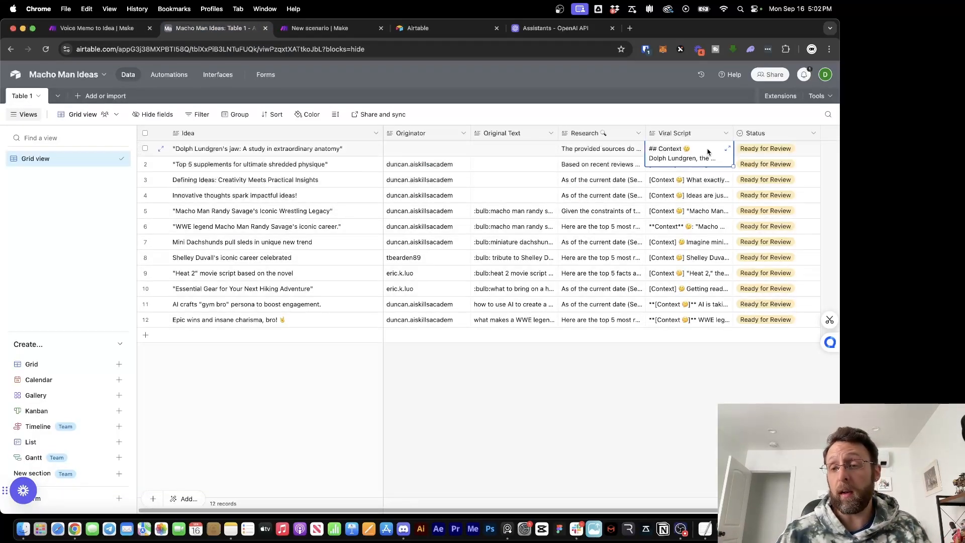
pyautogui.click(670, 363)
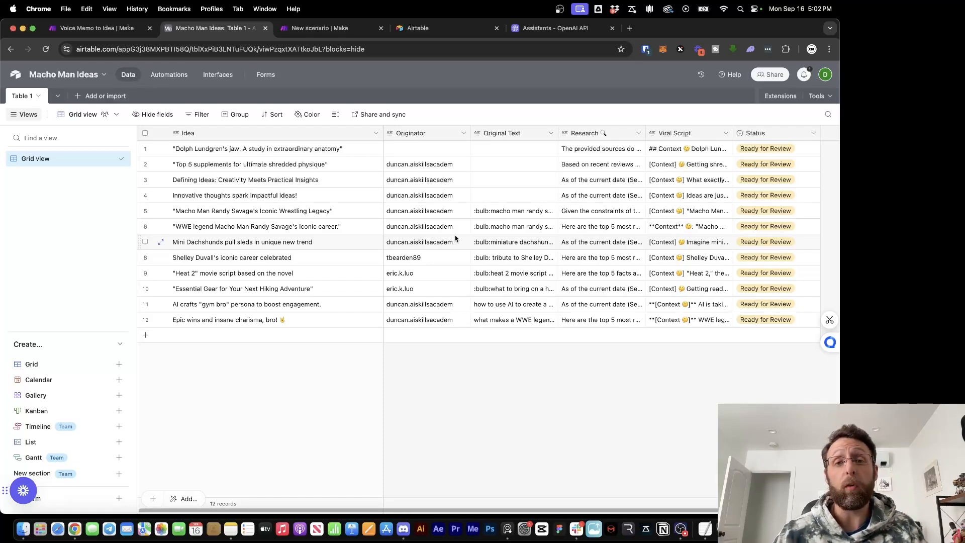
pyautogui.click(764, 150)
pyautogui.click(765, 150)
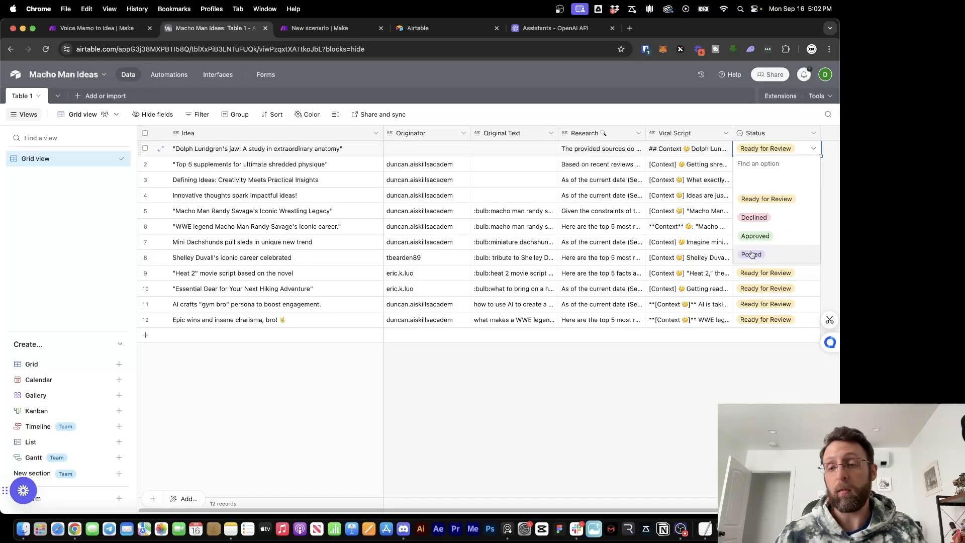
pyautogui.click(672, 431)
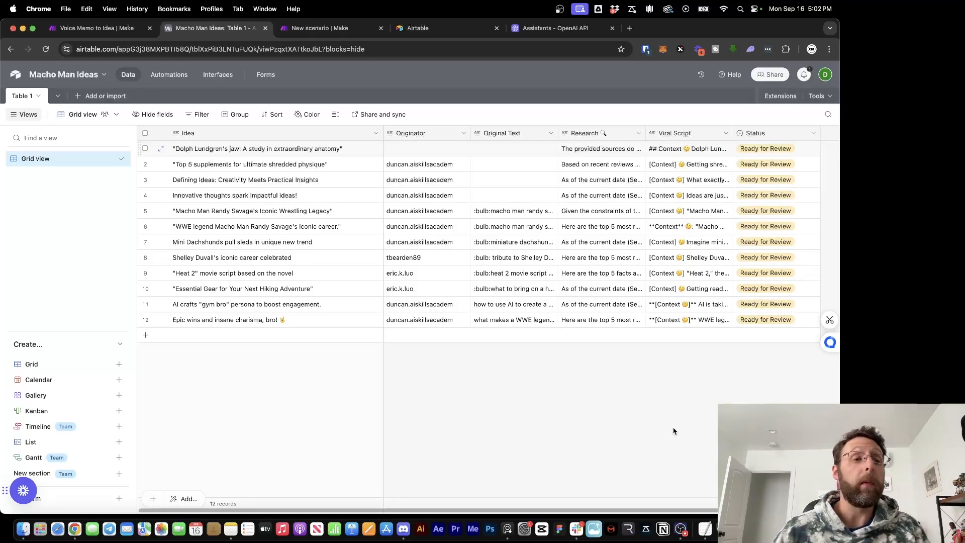
pyautogui.click(82, 34)
pyautogui.moveTo(740, 184); pyautogui.dragTo(701, 163)
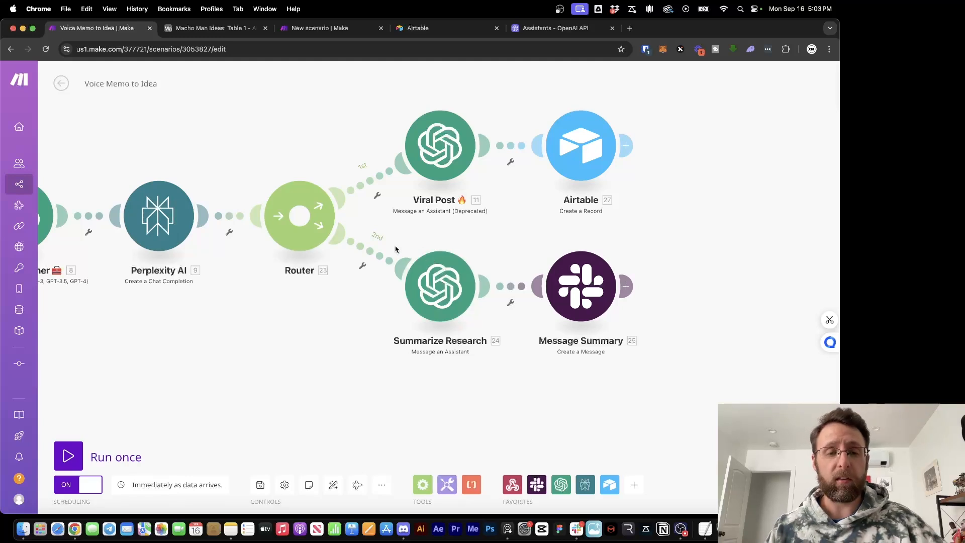
# Post Message Summary to private channel macho-man-ideas with 24. Result mapped into Text
pyautogui.click(447, 312)
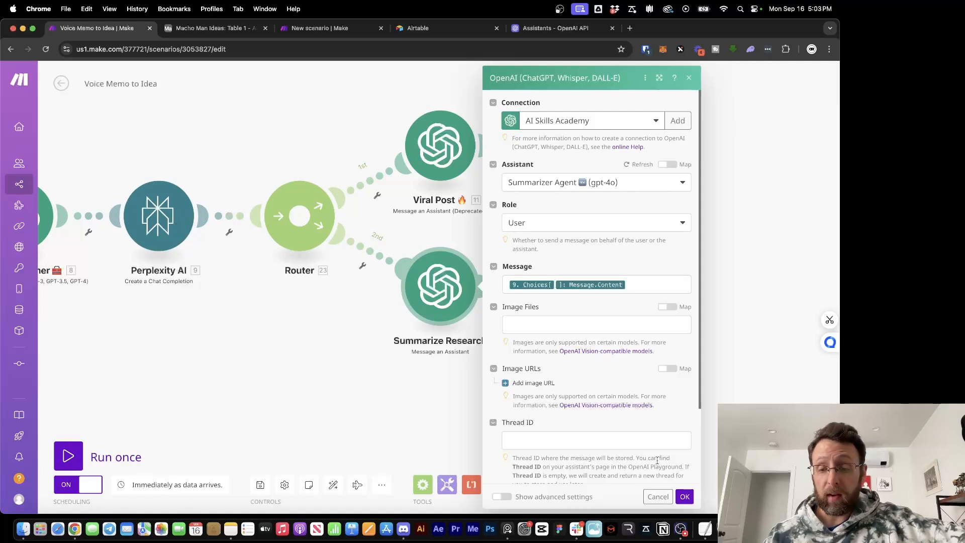
pyautogui.click(687, 497)
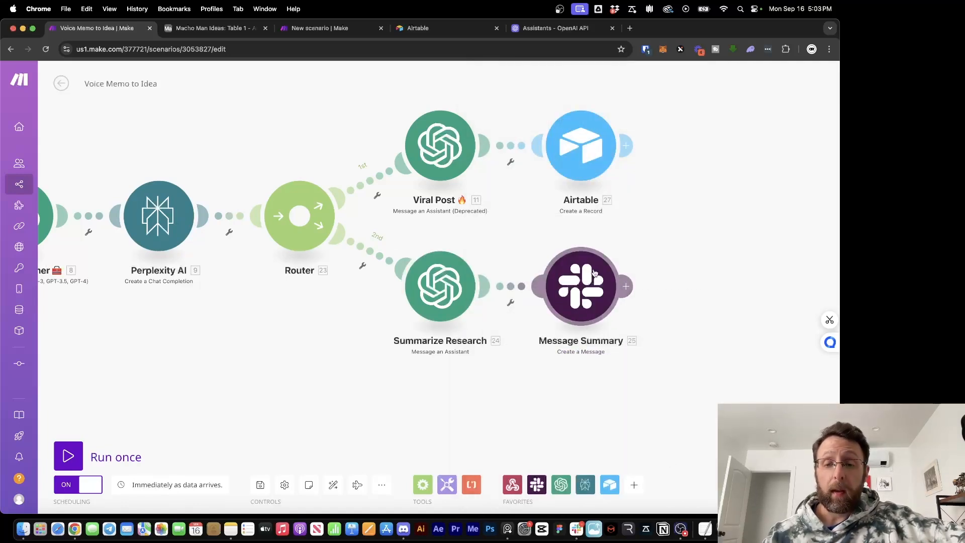
pyautogui.click(594, 272)
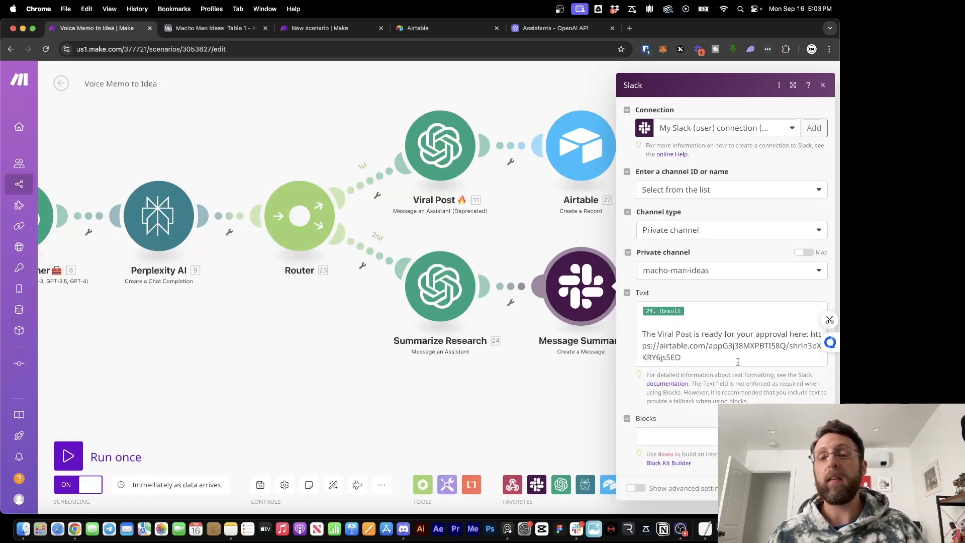
pyautogui.click(699, 319)
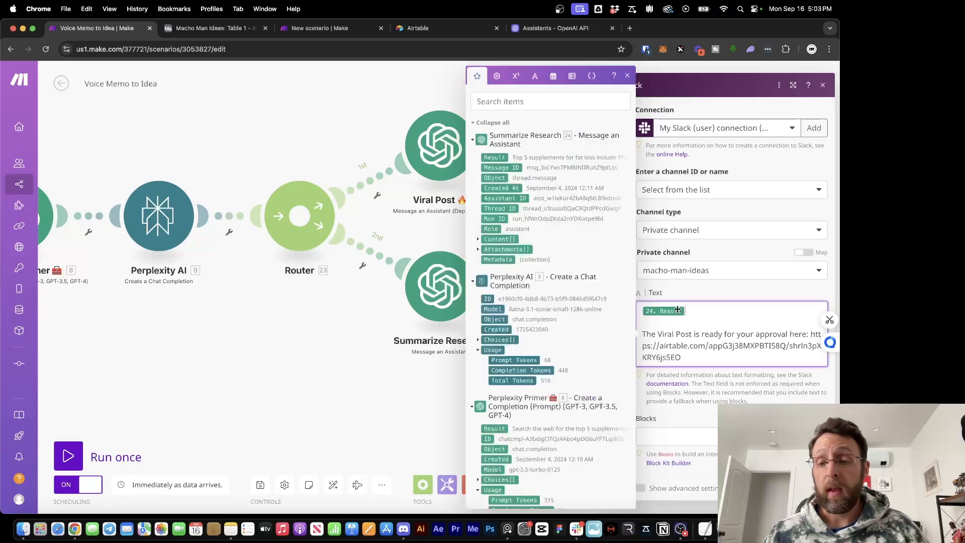
pyautogui.click(627, 77)
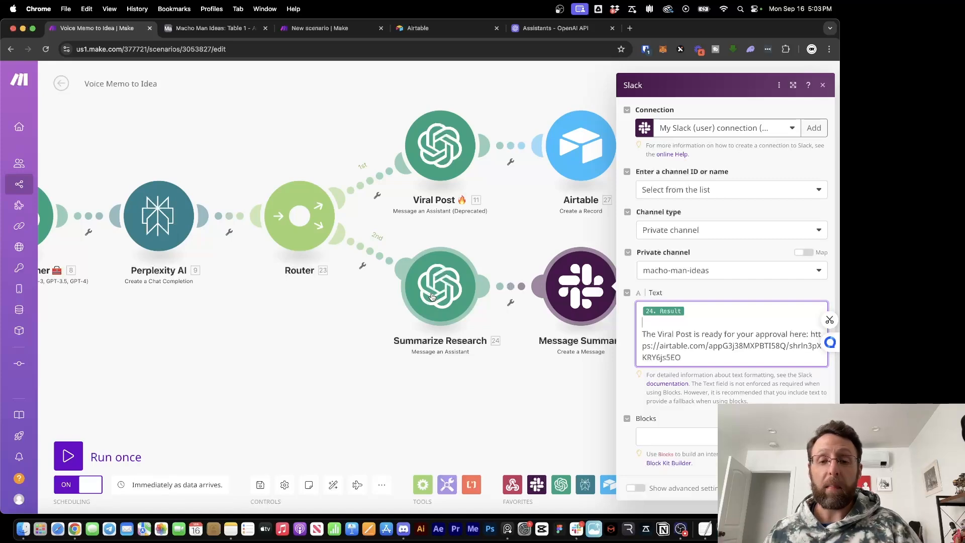
pyautogui.click(262, 391)
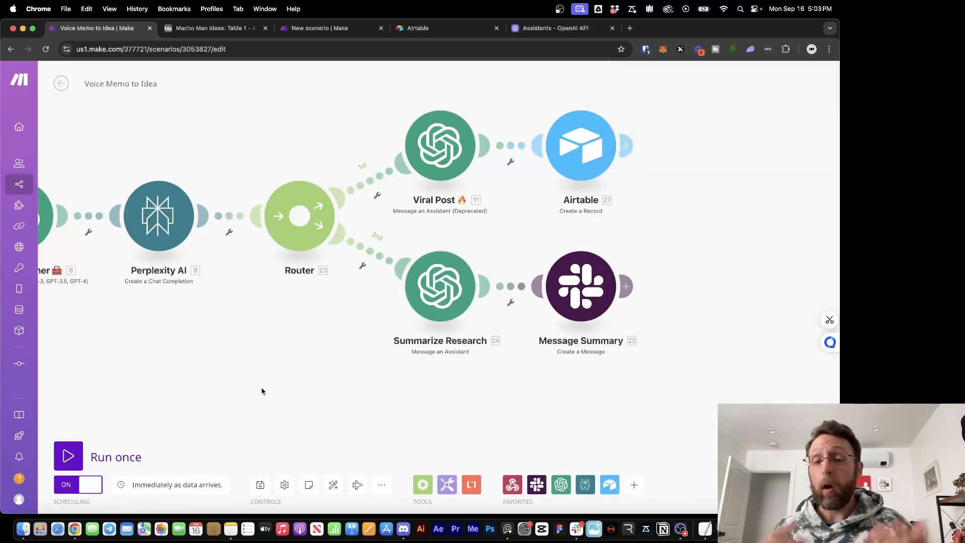
# Zoom out to view the whole Voice Memo to Idea flow, then switch to the blank New scenario
pyautogui.scroll(-5, 262, 390)
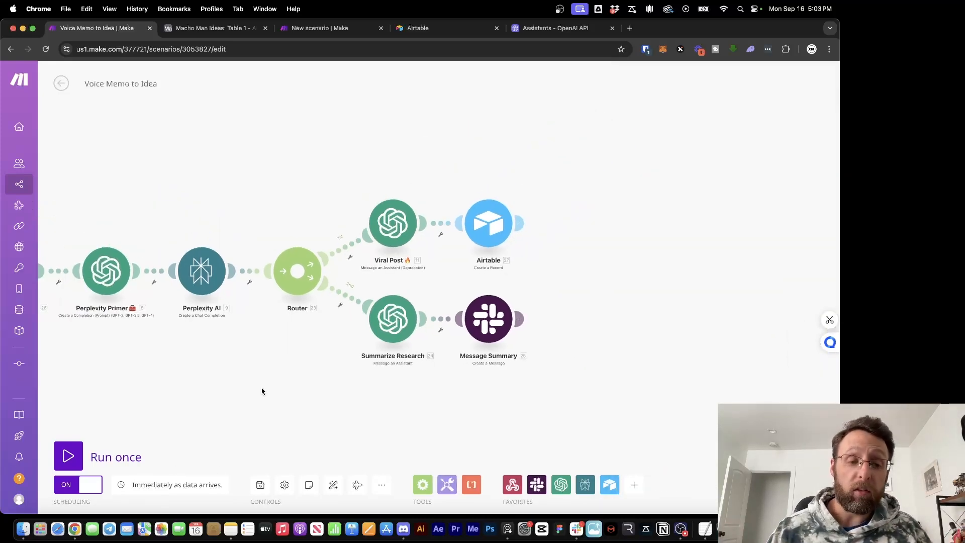
pyautogui.moveTo(262, 390); pyautogui.dragTo(560, 330)
pyautogui.scroll(-3, 560, 331)
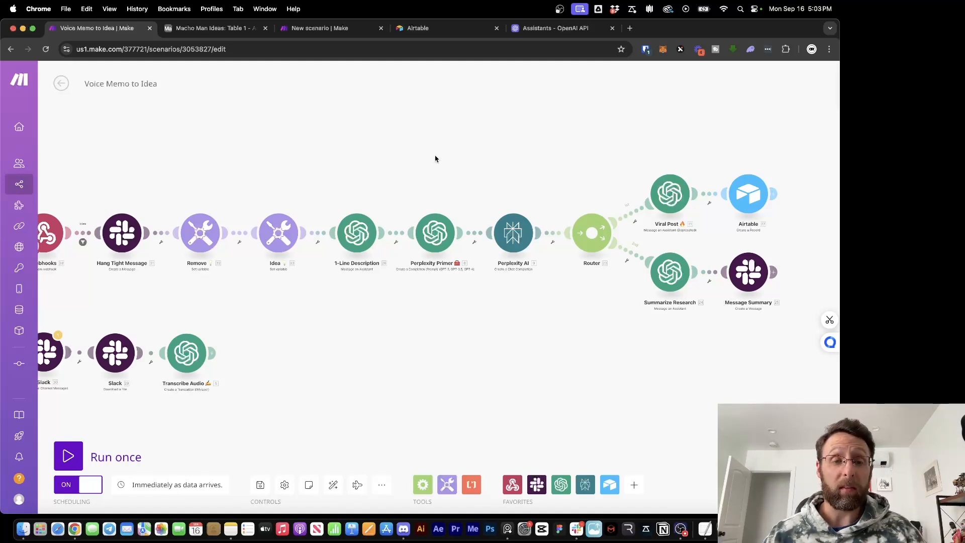
pyautogui.moveTo(435, 157); pyautogui.dragTo(478, 166)
pyautogui.click(302, 28)
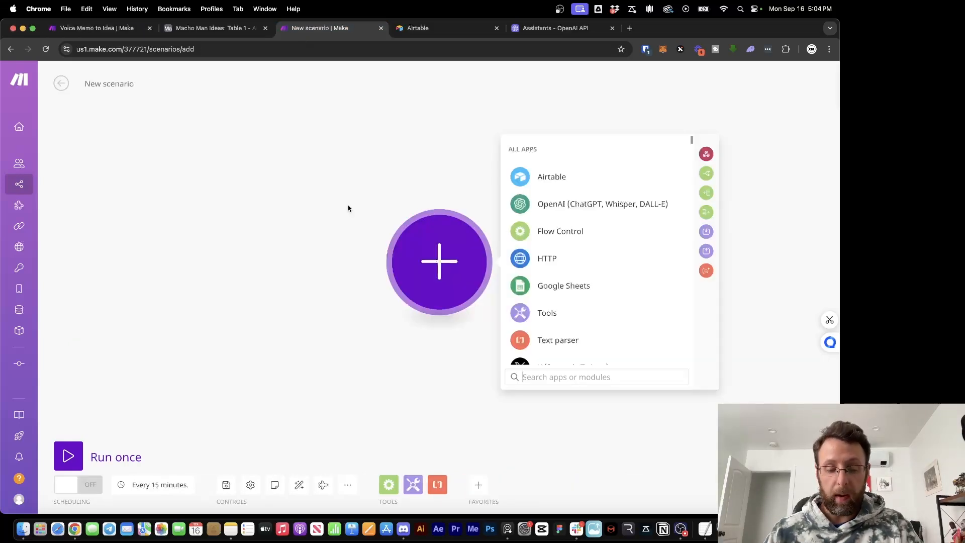
# Add a Webhooks 'Custom webhook' trigger as the scenario's first module
pyautogui.click(328, 208)
pyautogui.click(432, 254)
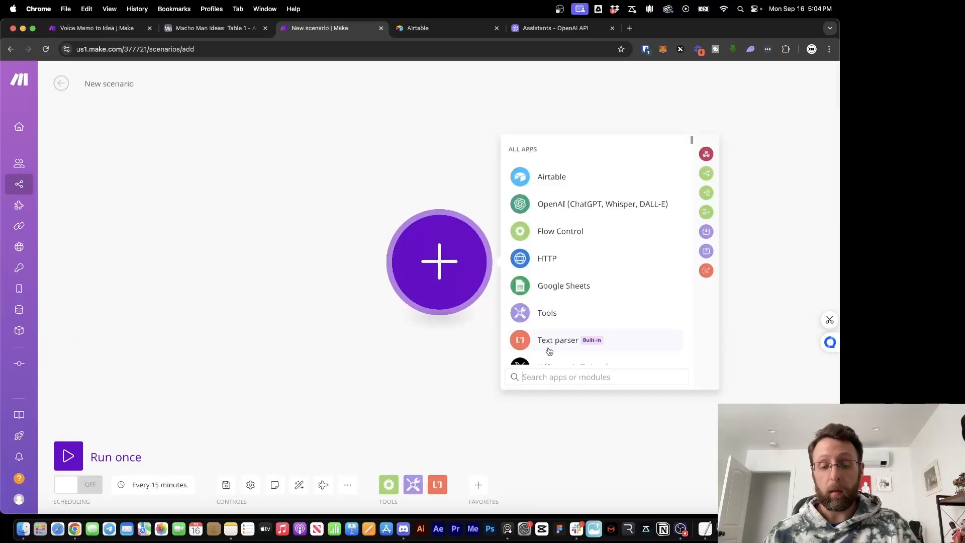
pyautogui.write('webhoo')
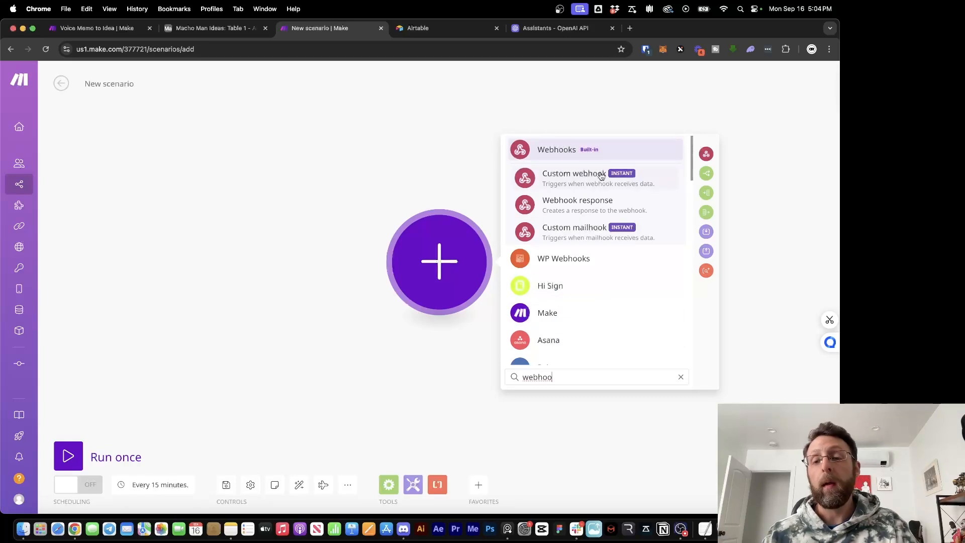
pyautogui.click(575, 176)
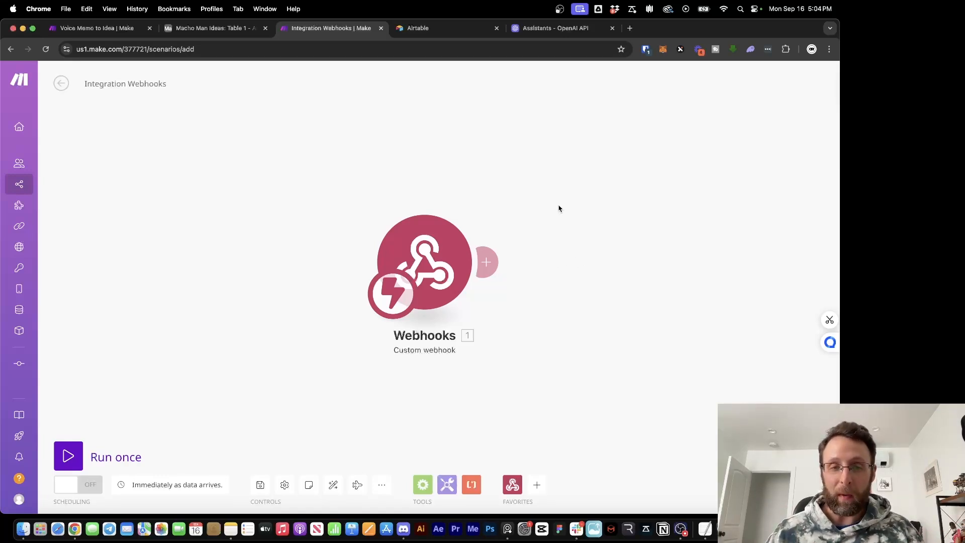
# Create a new webhook named 'Idea Generator' and copy its address to the clipboard
pyautogui.click(411, 234)
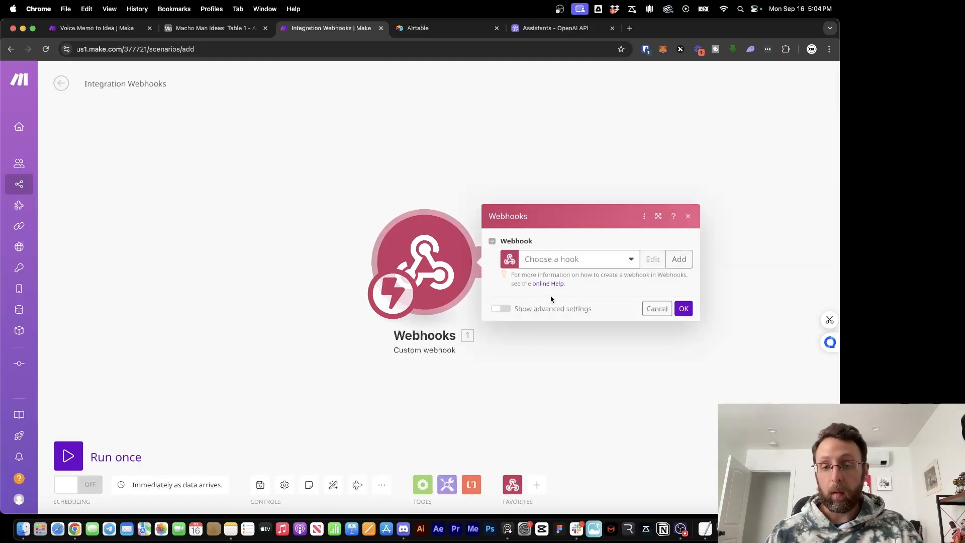
pyautogui.click(577, 267)
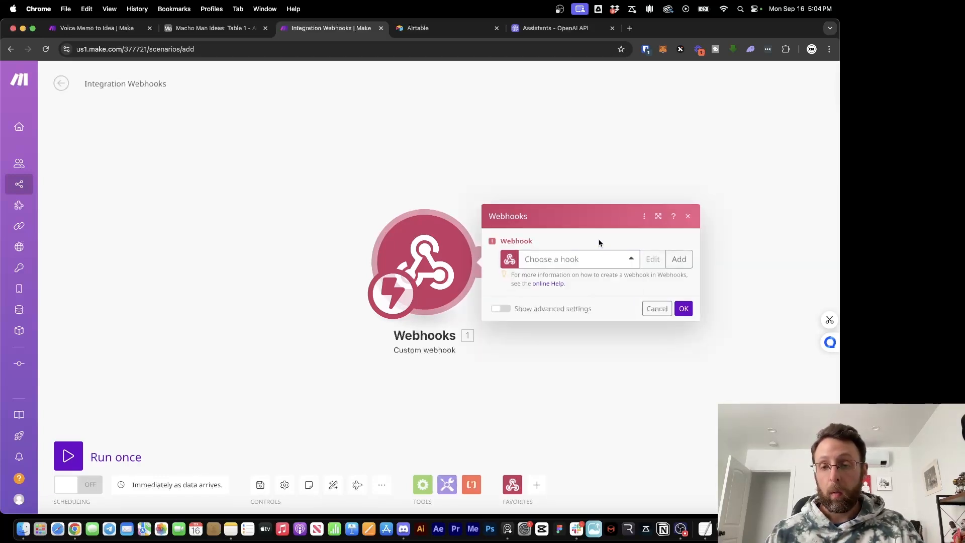
pyautogui.click(678, 259)
pyautogui.tripleClick(595, 219)
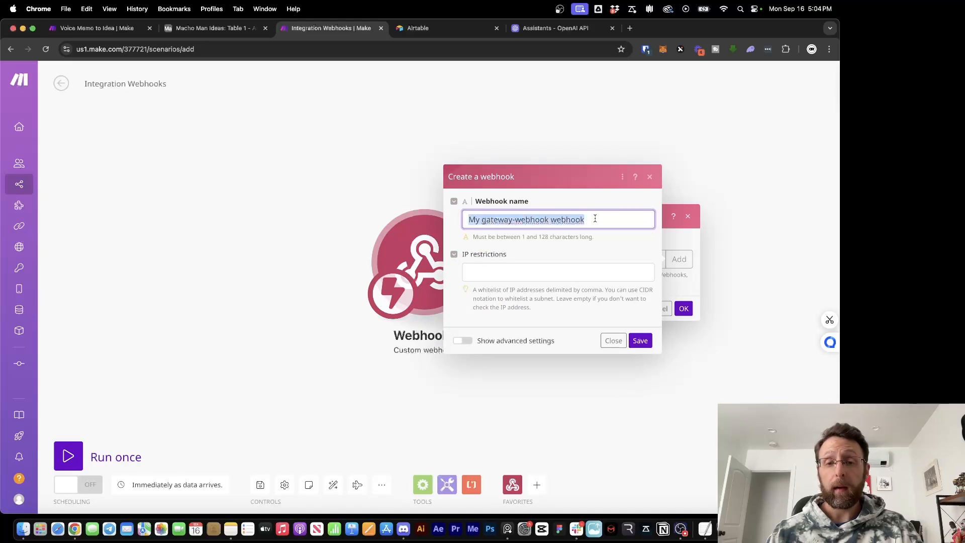
pyautogui.write('Idea ')
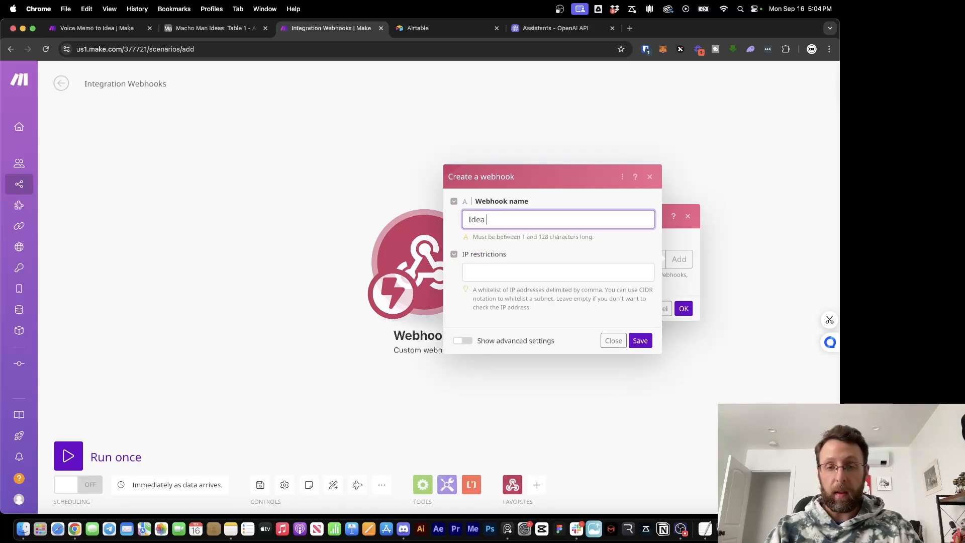
pyautogui.write('Generator')
pyautogui.press('Tab')
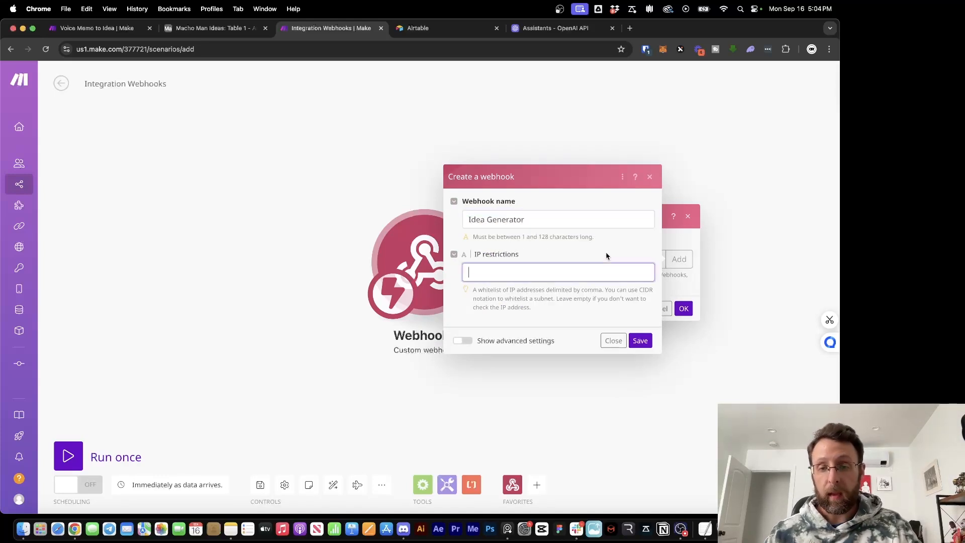
pyautogui.click(635, 342)
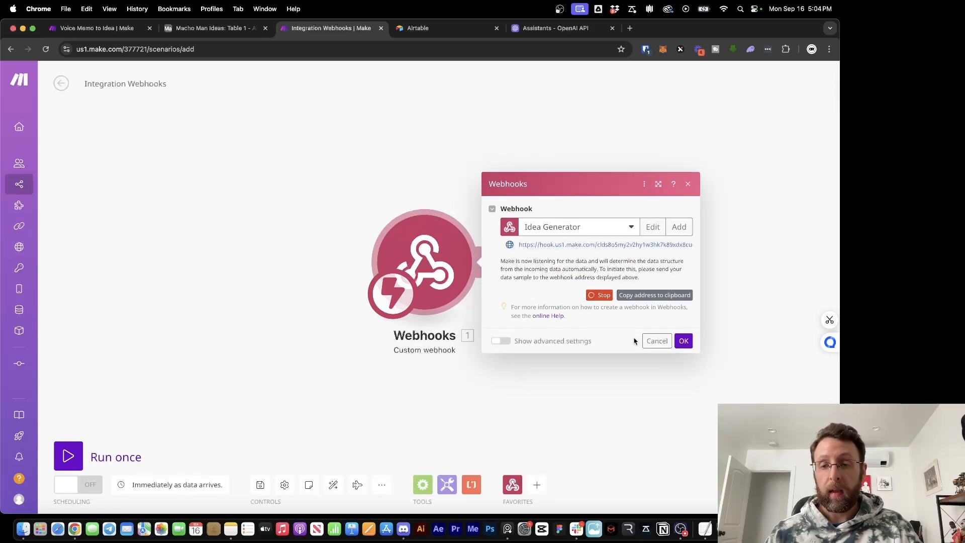
pyautogui.click(647, 299)
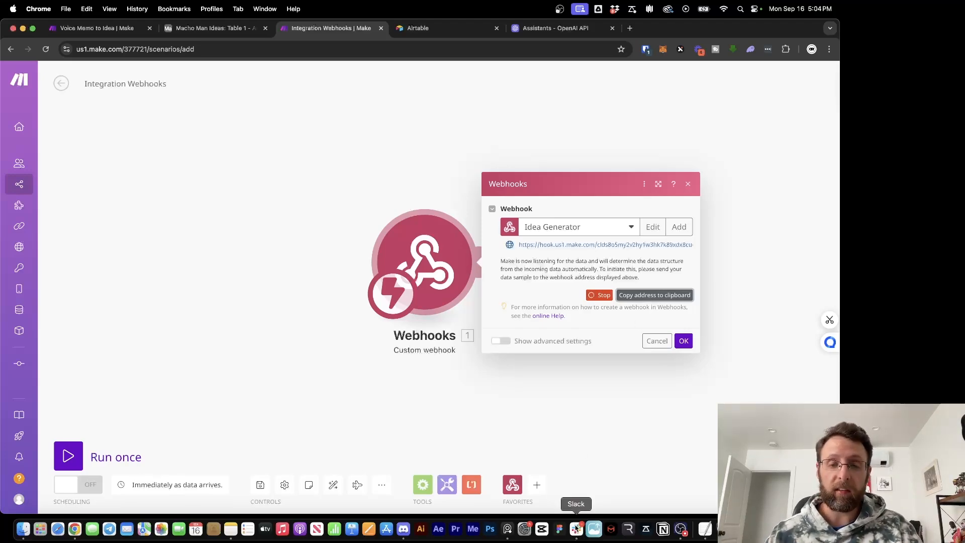
pyautogui.click(577, 528)
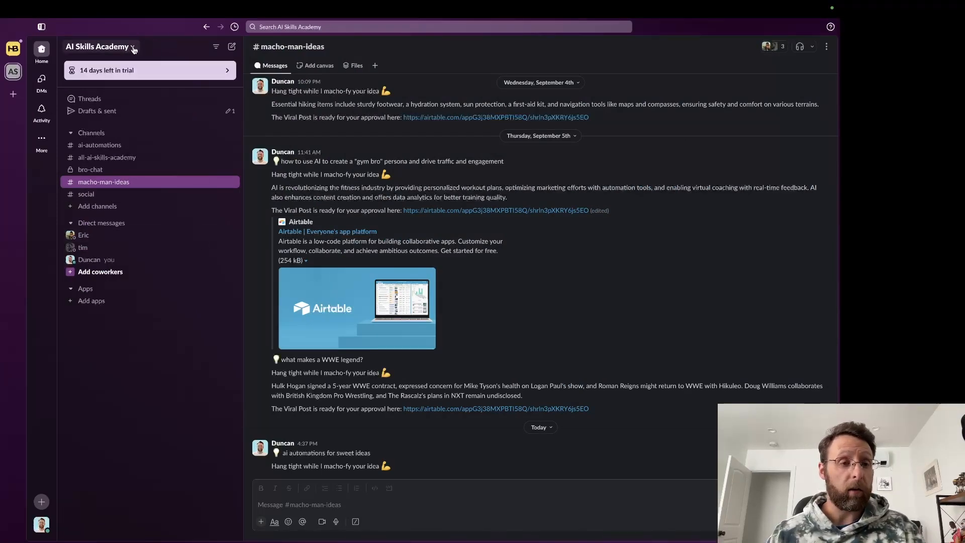
# Create a public Slack channel named idea-generator without adding people
pyautogui.click(133, 48)
pyautogui.click(176, 361)
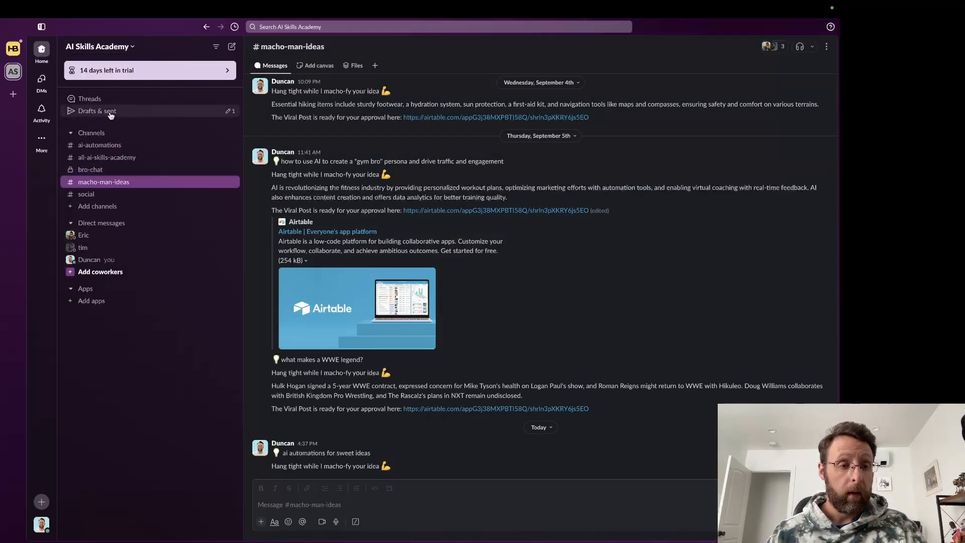
pyautogui.click(110, 133)
pyautogui.moveTo(121, 153)
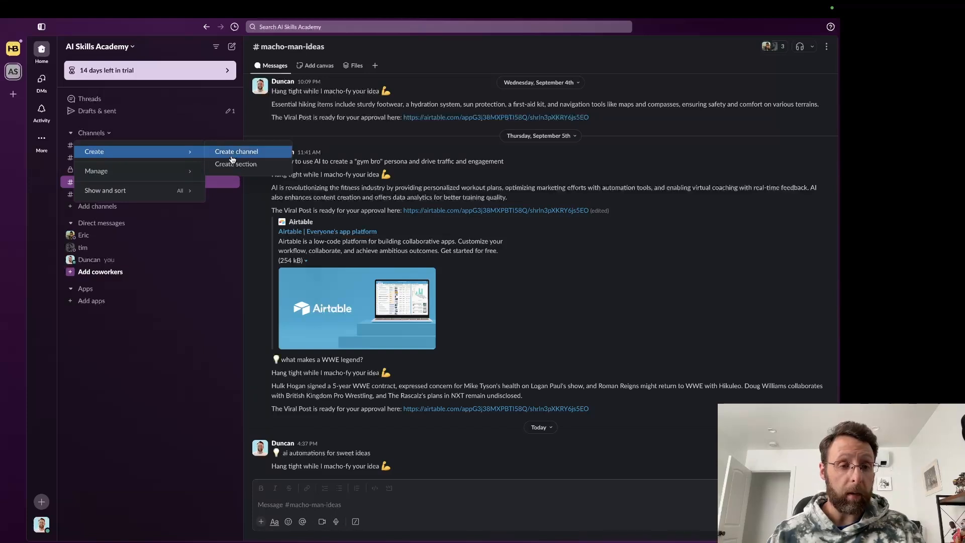
pyautogui.click(231, 158)
pyautogui.write('ideagene')
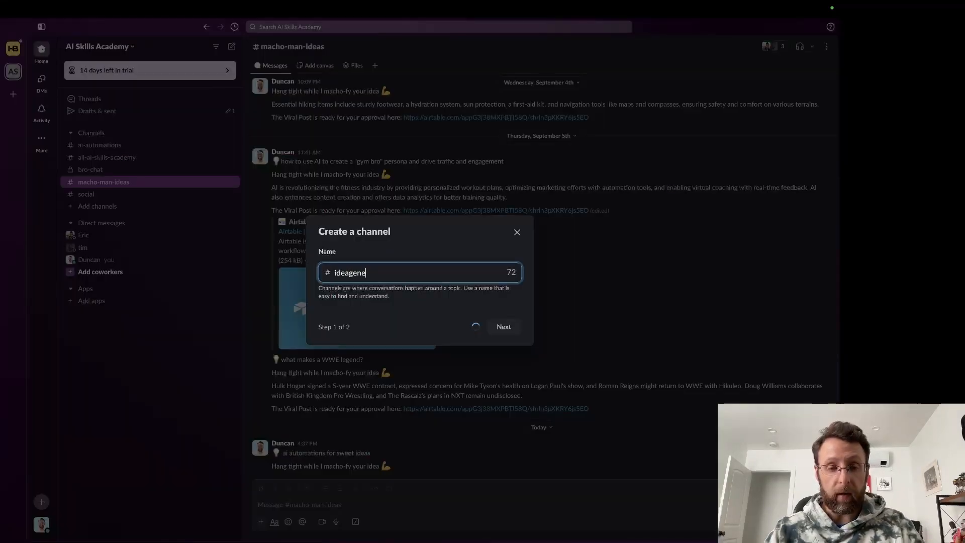
pyautogui.write('rator')
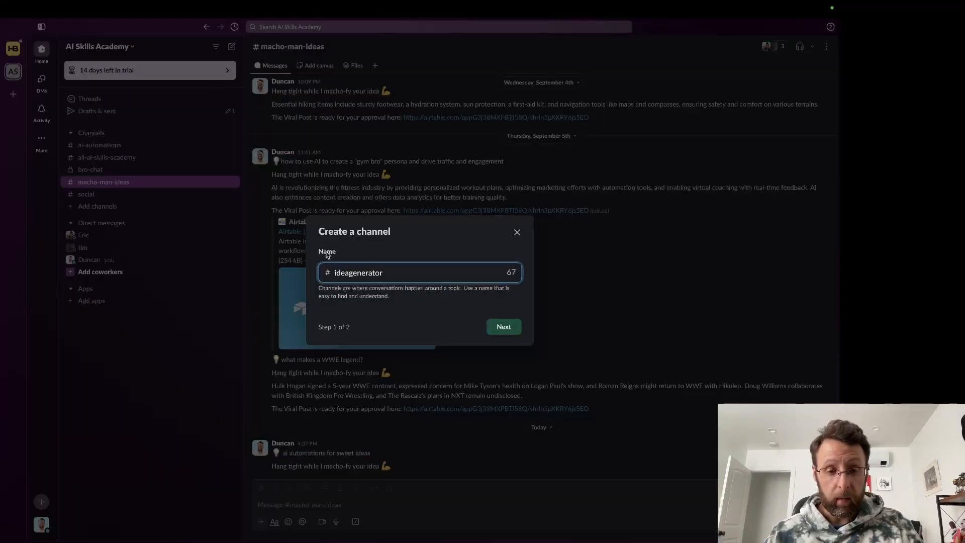
pyautogui.click(350, 273)
pyautogui.write('-')
pyautogui.click(504, 327)
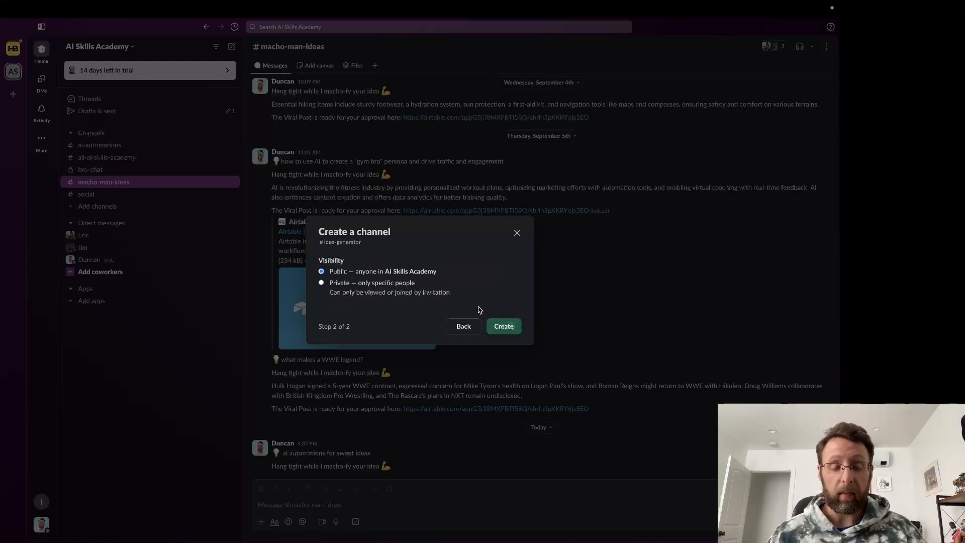
pyautogui.click(505, 327)
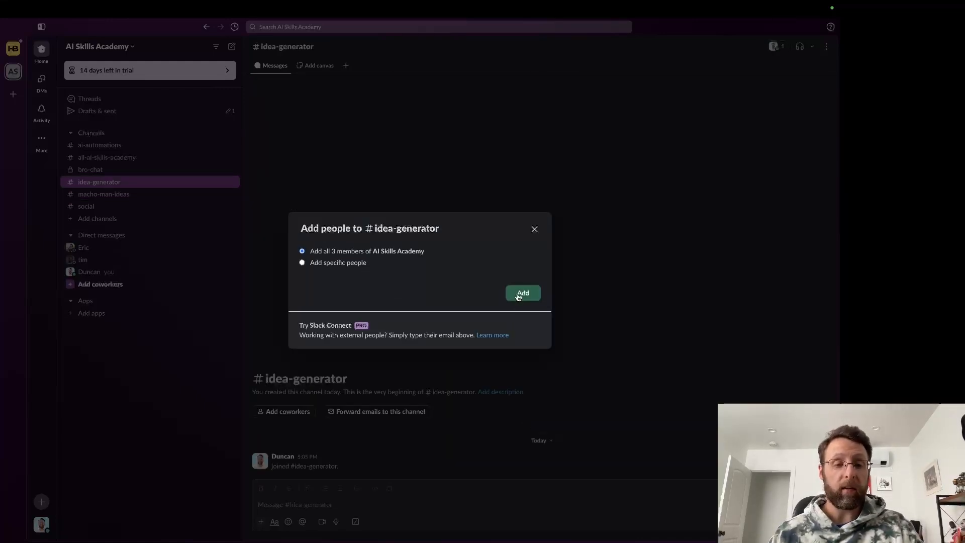
pyautogui.click(532, 230)
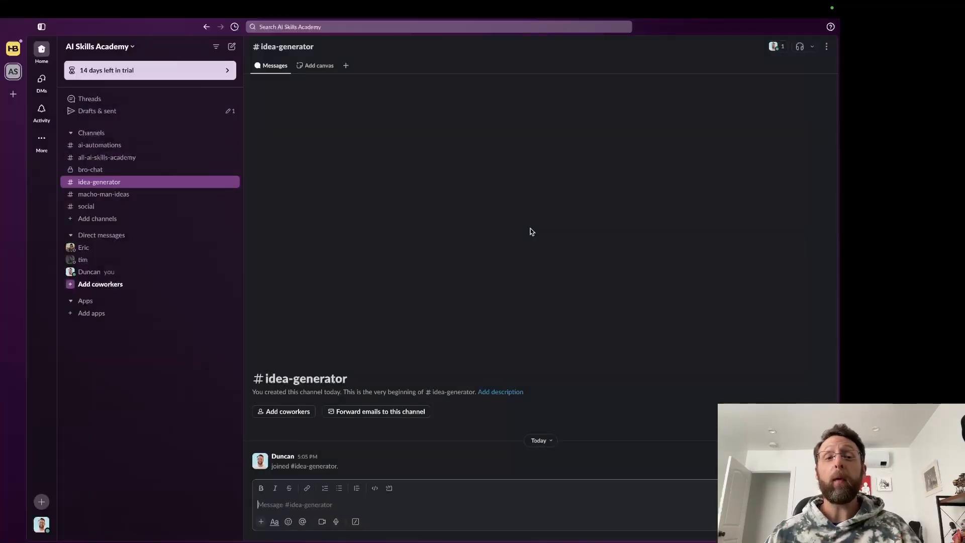
# Go to the workspace's Manage apps page via Tools & settings
pyautogui.click(133, 47)
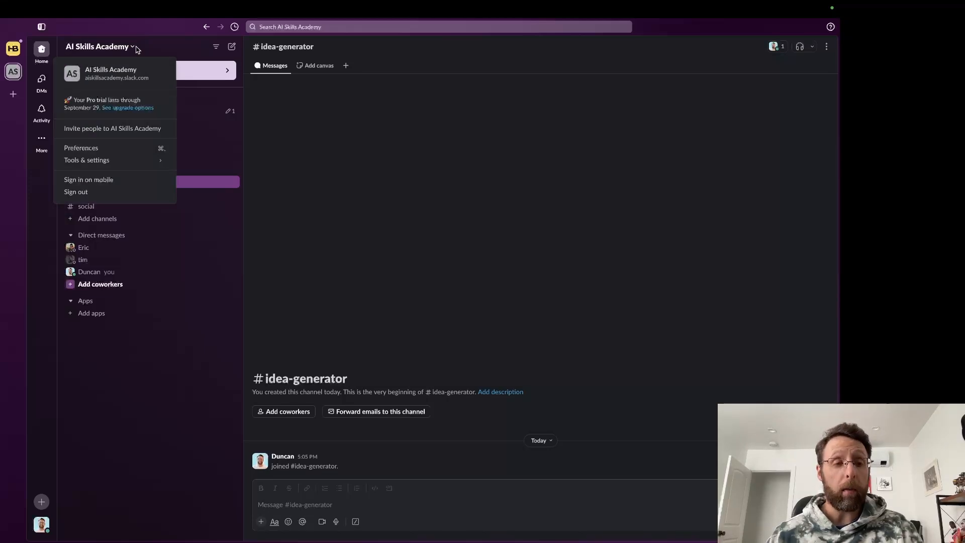
pyautogui.moveTo(132, 165)
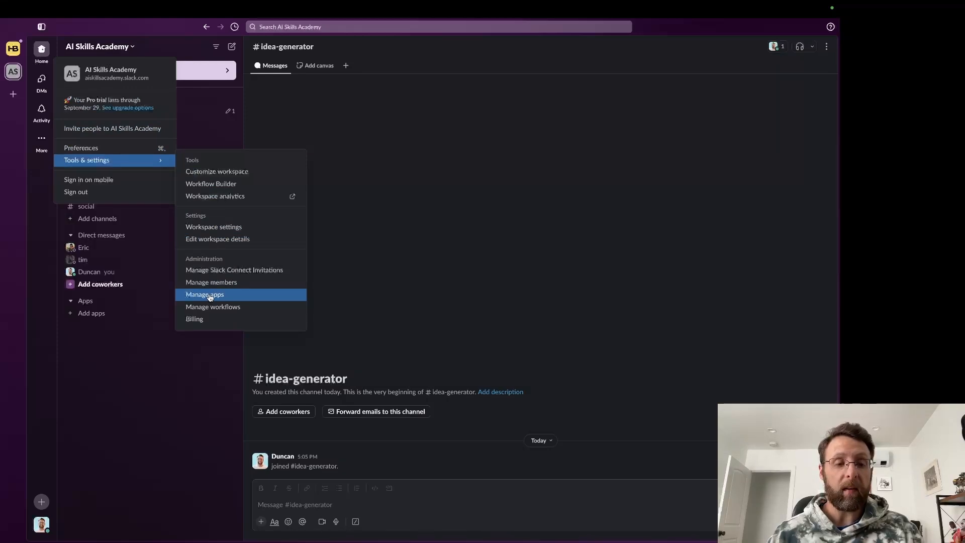
pyautogui.click(210, 295)
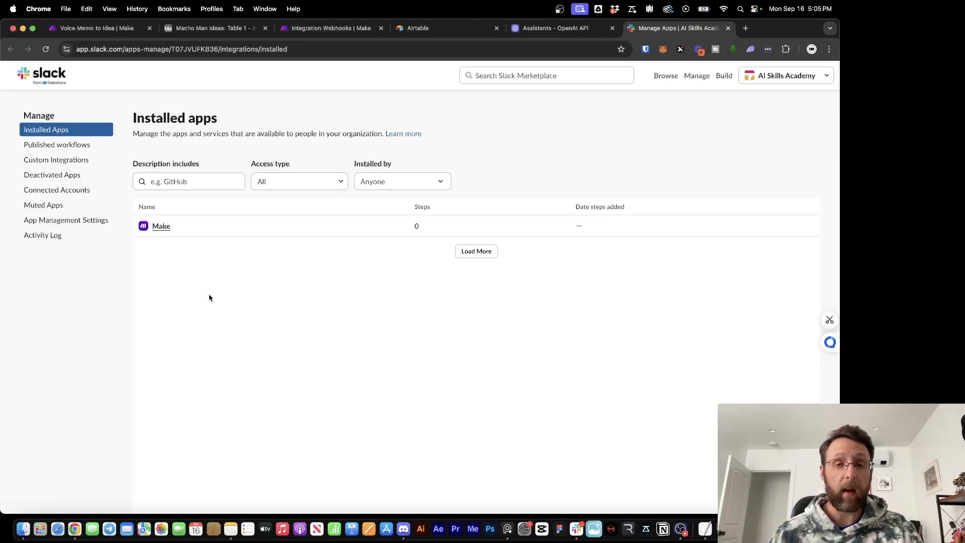
# Search the Marketplace for 'outgoing', open Outgoing WebHooks and add its integration
pyautogui.click(528, 76)
pyautogui.write('out')
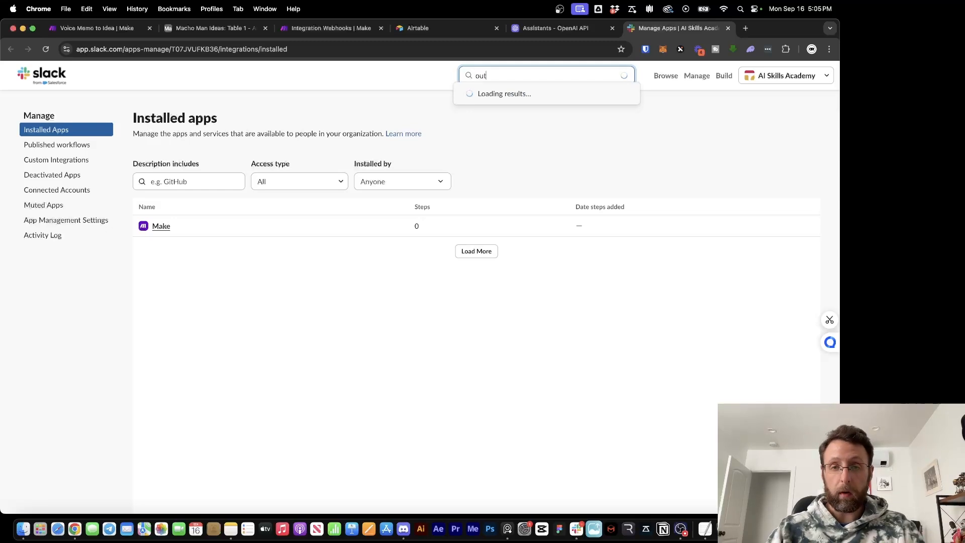
pyautogui.write('going')
pyautogui.click(521, 94)
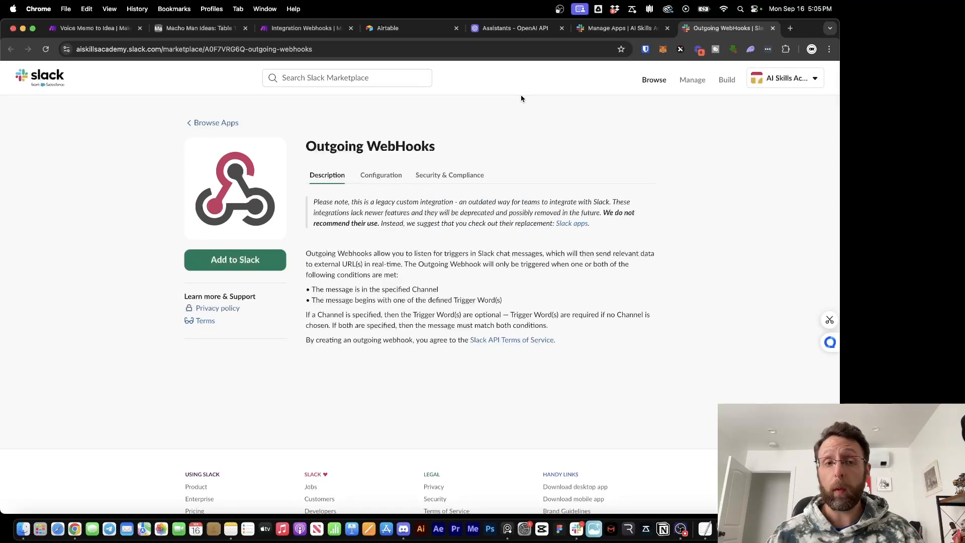
pyautogui.click(291, 29)
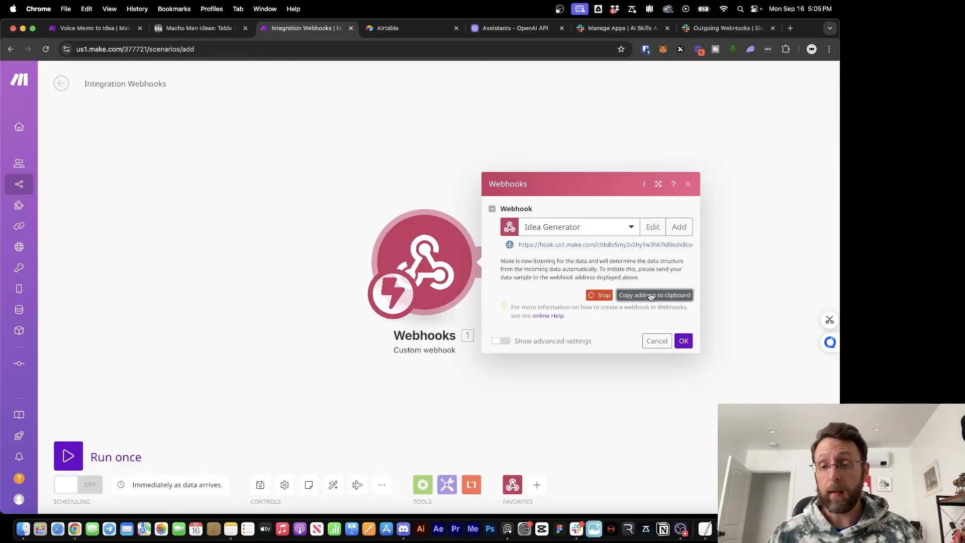
pyautogui.click(719, 28)
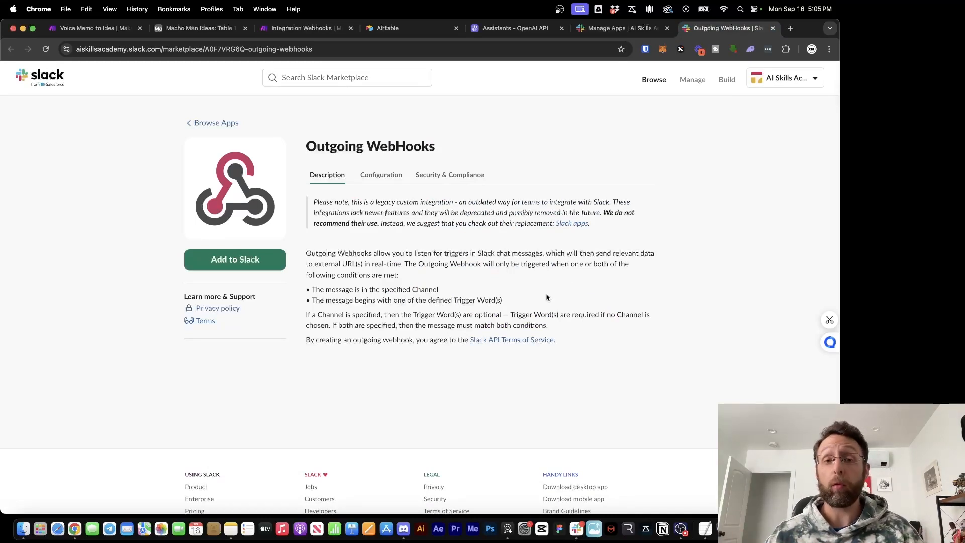
pyautogui.click(228, 261)
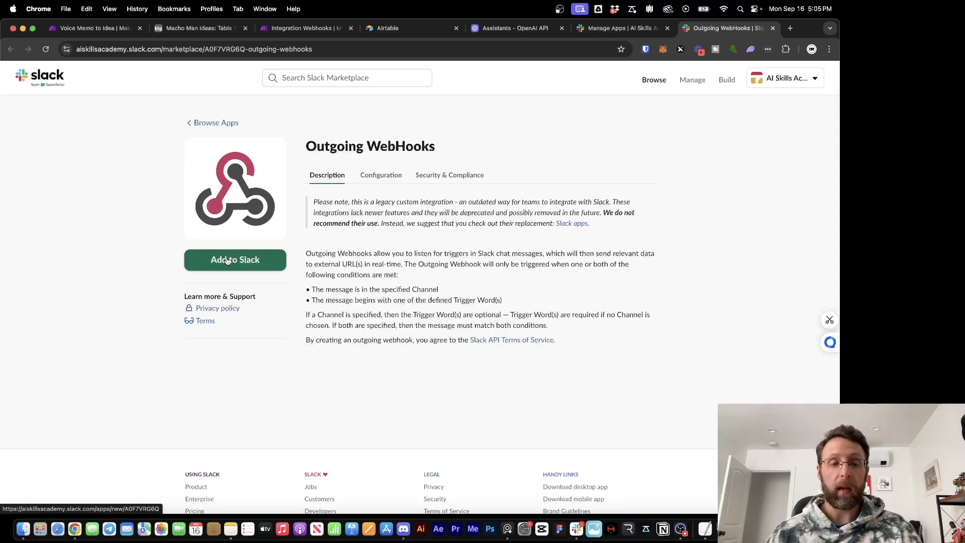
pyautogui.scroll(-5, 324, 367)
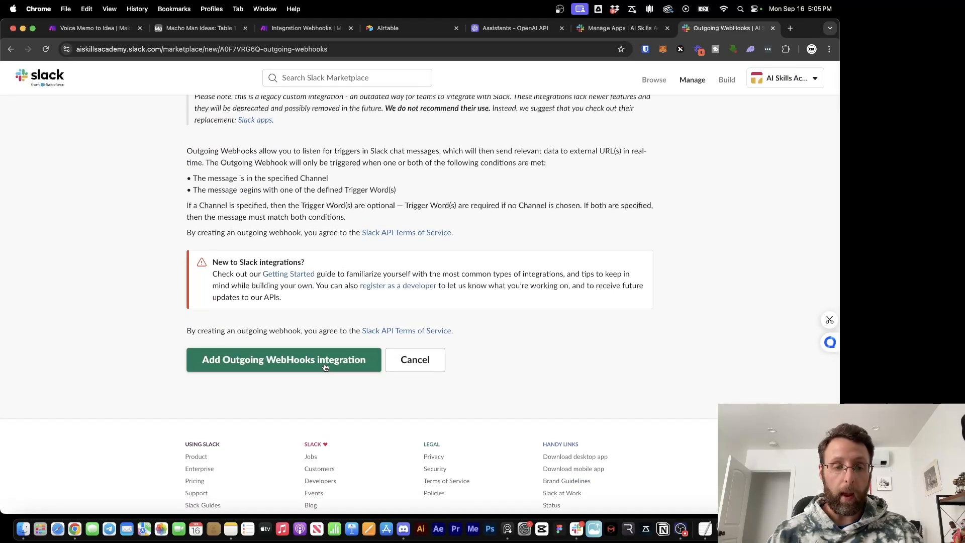
pyautogui.click(284, 360)
# Set the outgoing webhook's channel to #idea-generator and trigger word to :bulb:
pyautogui.scroll(-5, 324, 367)
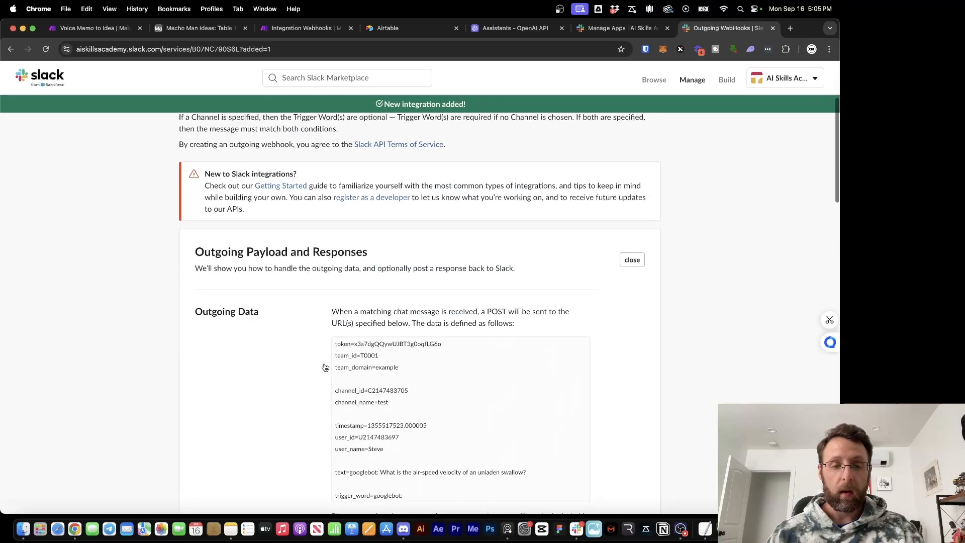
pyautogui.scroll(-10, 324, 367)
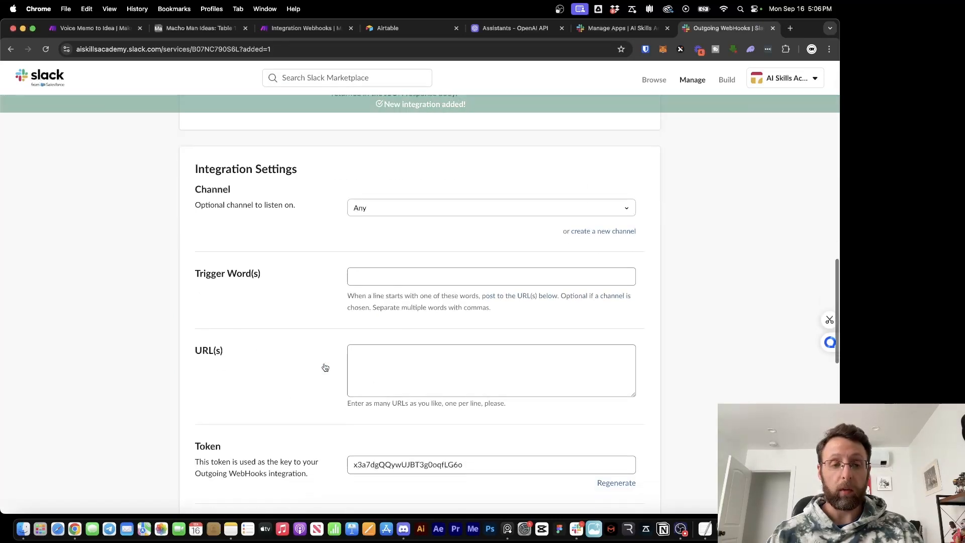
pyautogui.scroll(-2, 724, 196)
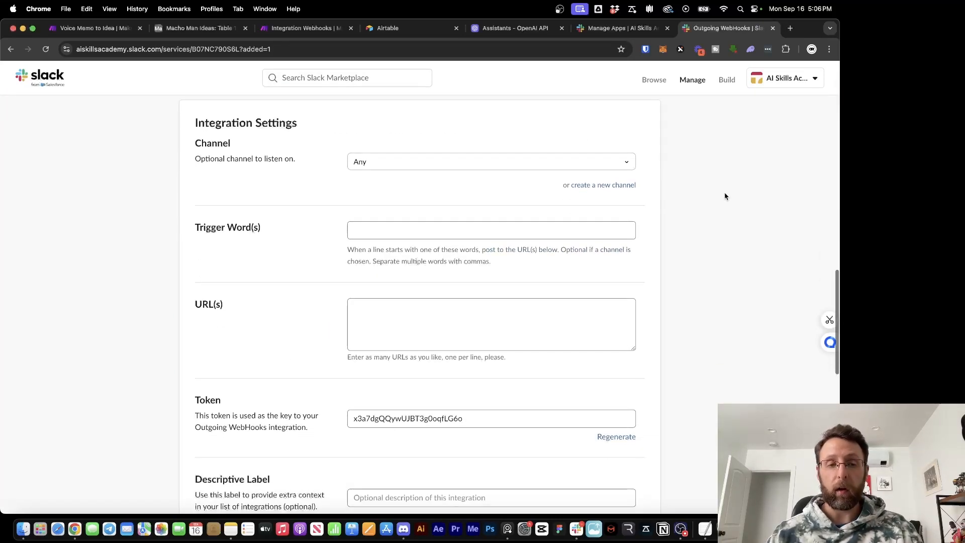
pyautogui.click(630, 162)
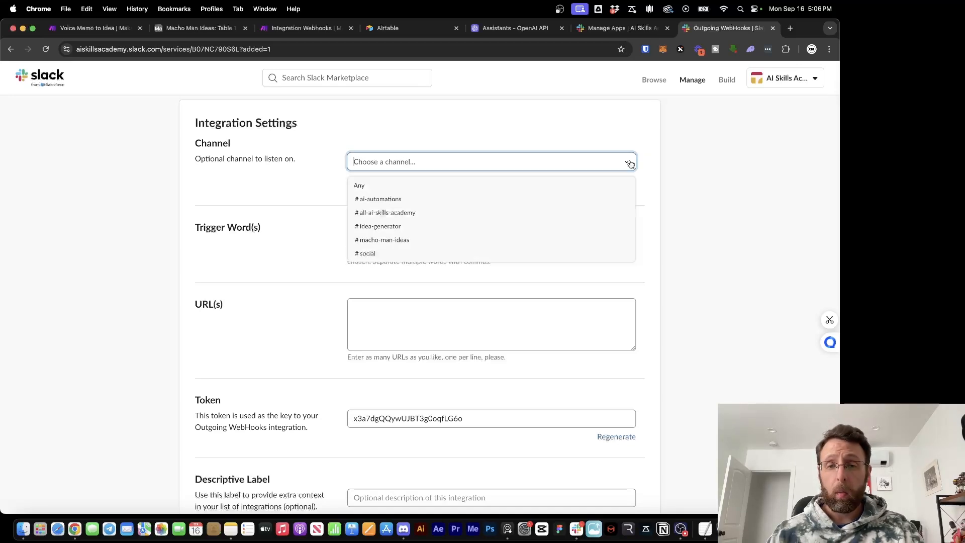
pyautogui.scroll(-1, 477, 210)
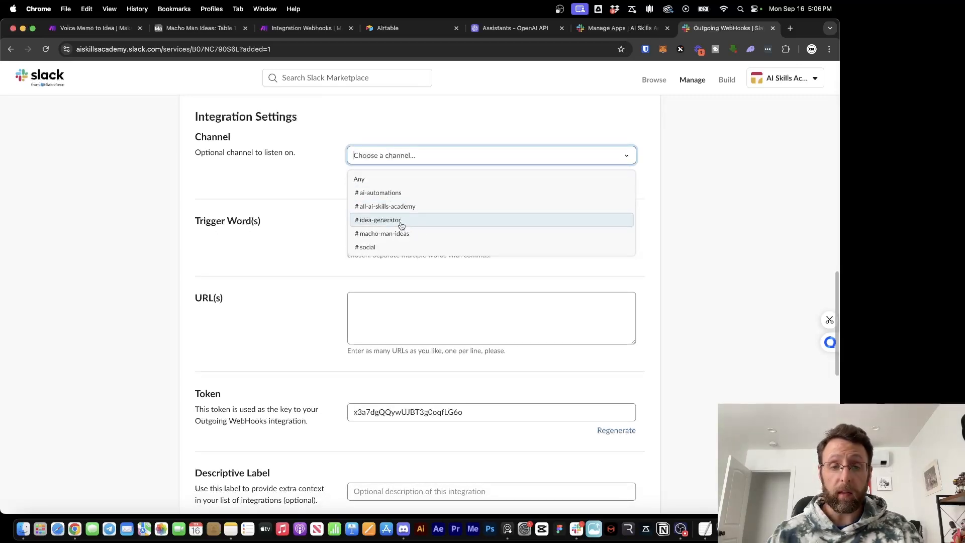
pyautogui.click(379, 222)
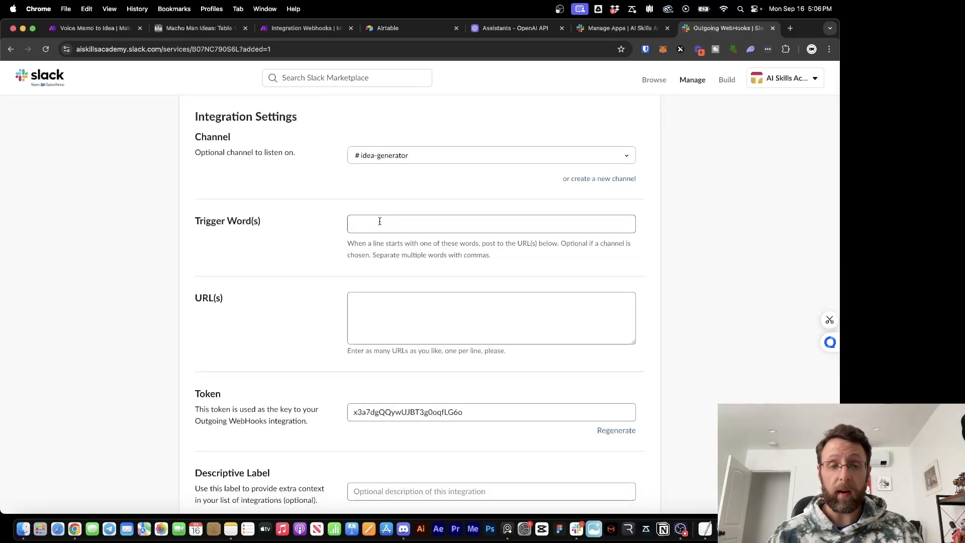
pyautogui.click(414, 226)
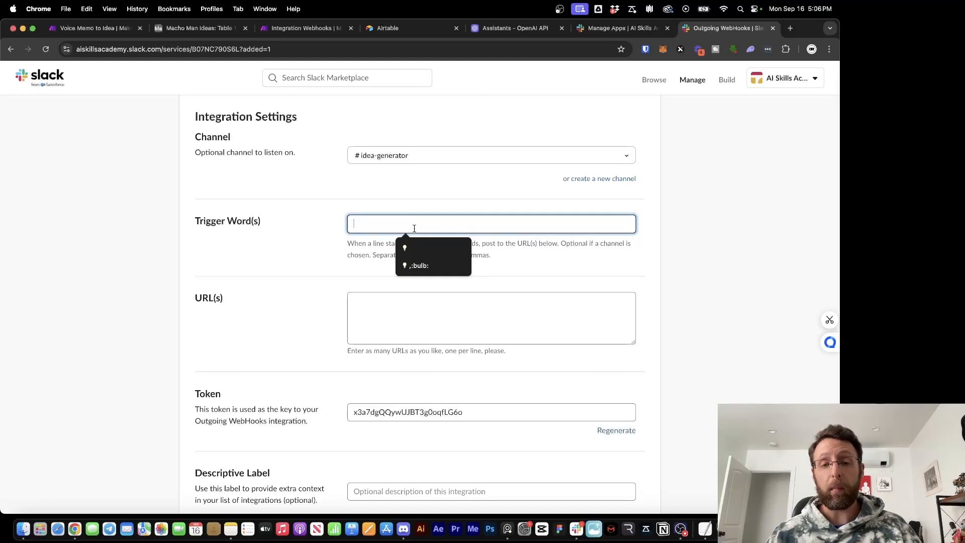
pyautogui.click(416, 266)
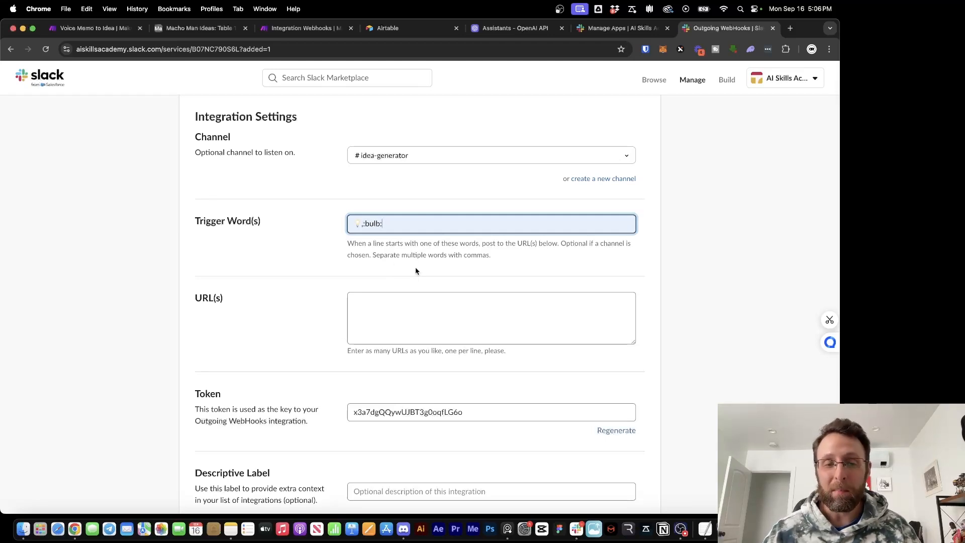
# Paste the Make Idea Generator webhook URL into URL(s) and save the settings
pyautogui.click(418, 312)
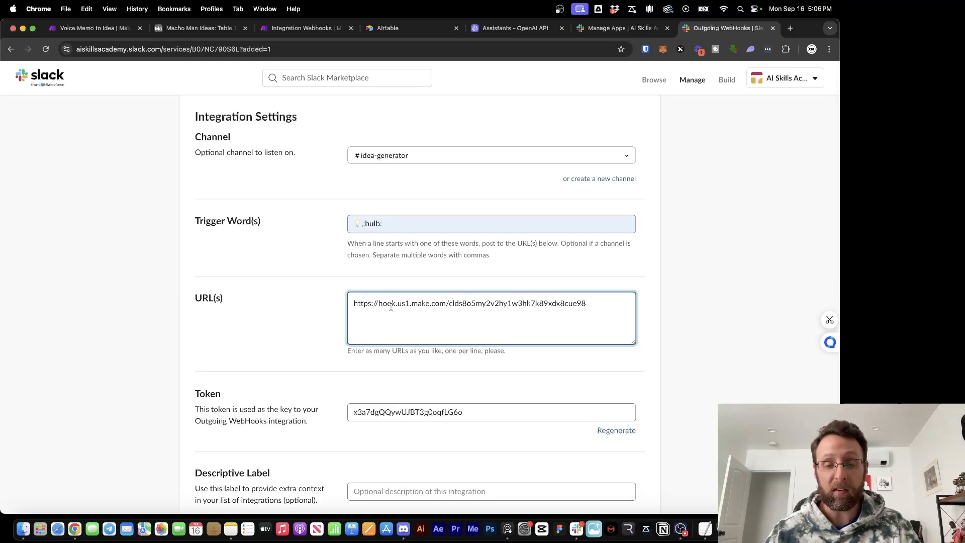
pyautogui.click(302, 28)
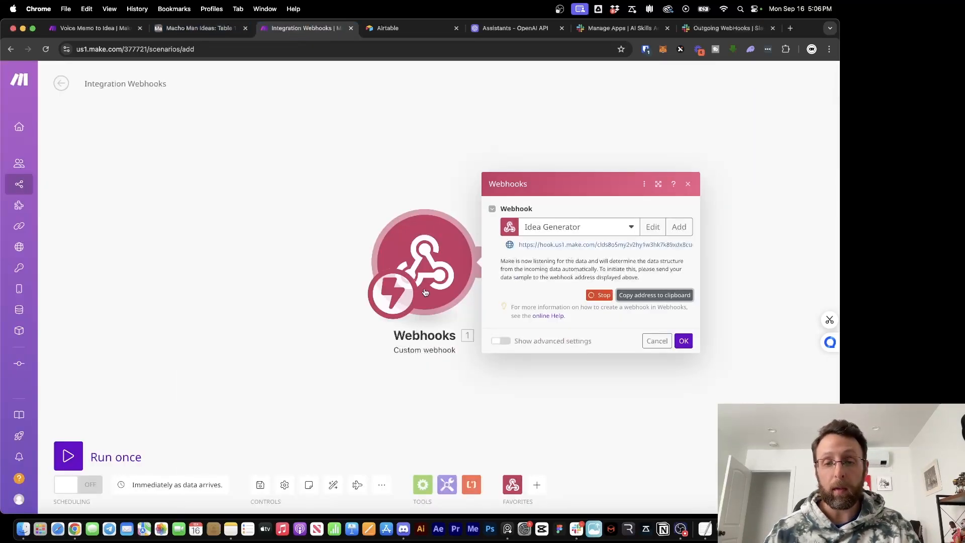
pyautogui.click(728, 28)
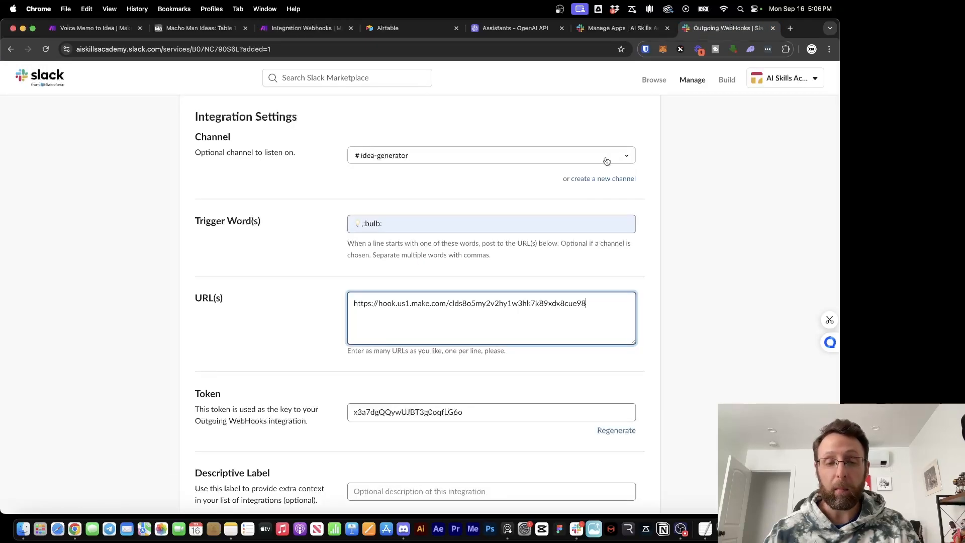
pyautogui.scroll(-5, 563, 410)
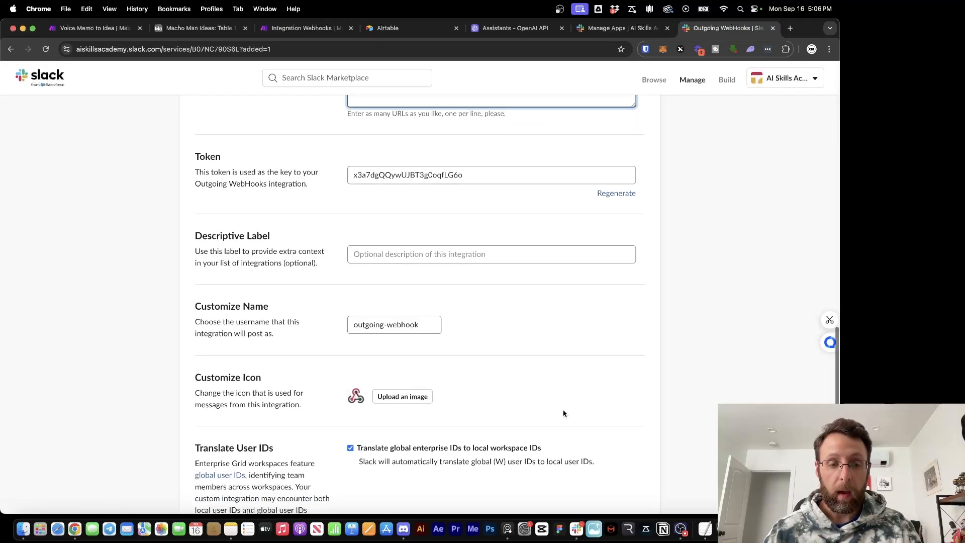
pyautogui.scroll(-3, 464, 317)
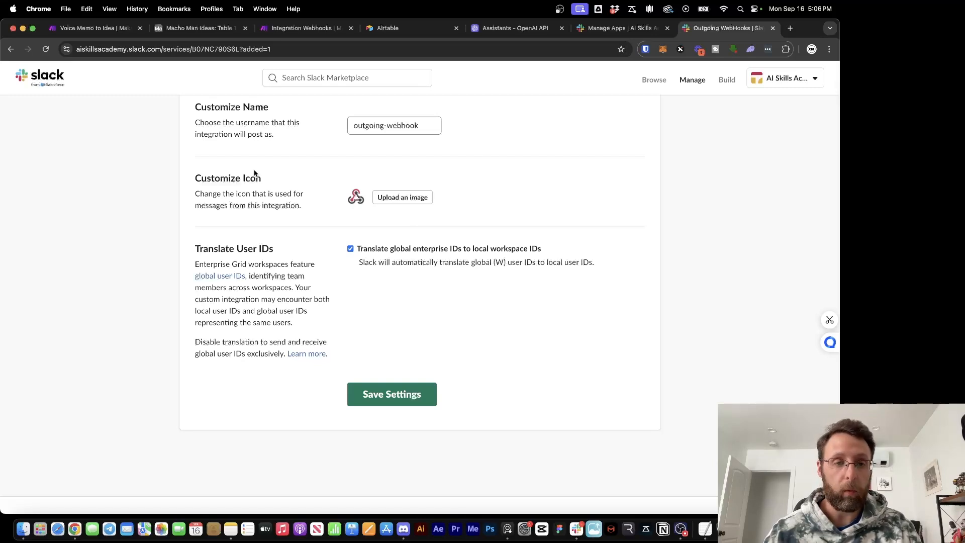
pyautogui.click(387, 403)
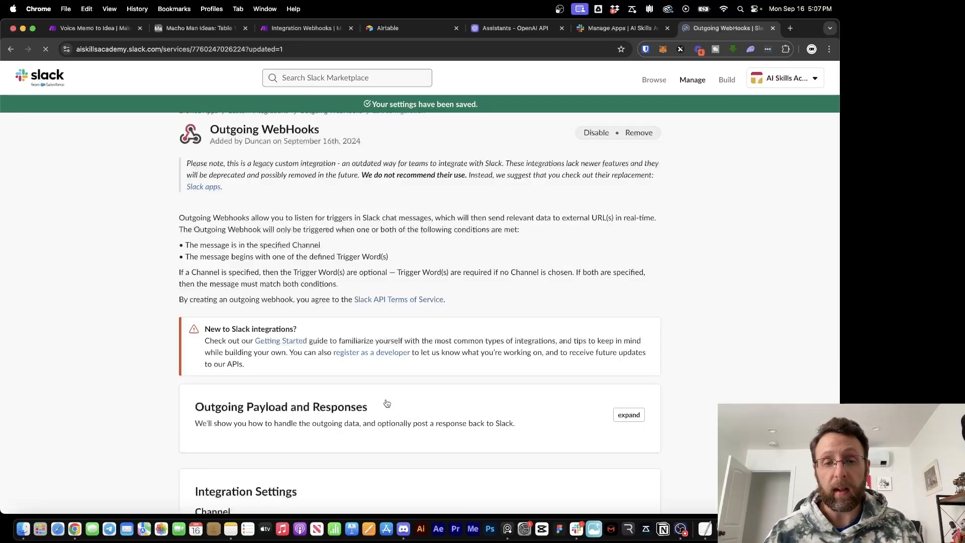
pyautogui.scroll(-10, 386, 401)
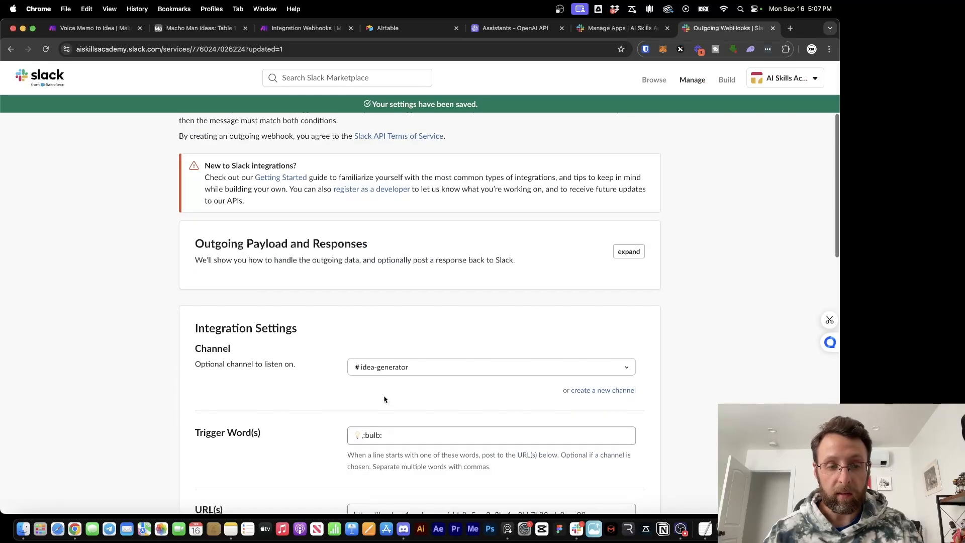
pyautogui.scroll(-6, 385, 399)
pyautogui.click(379, 416)
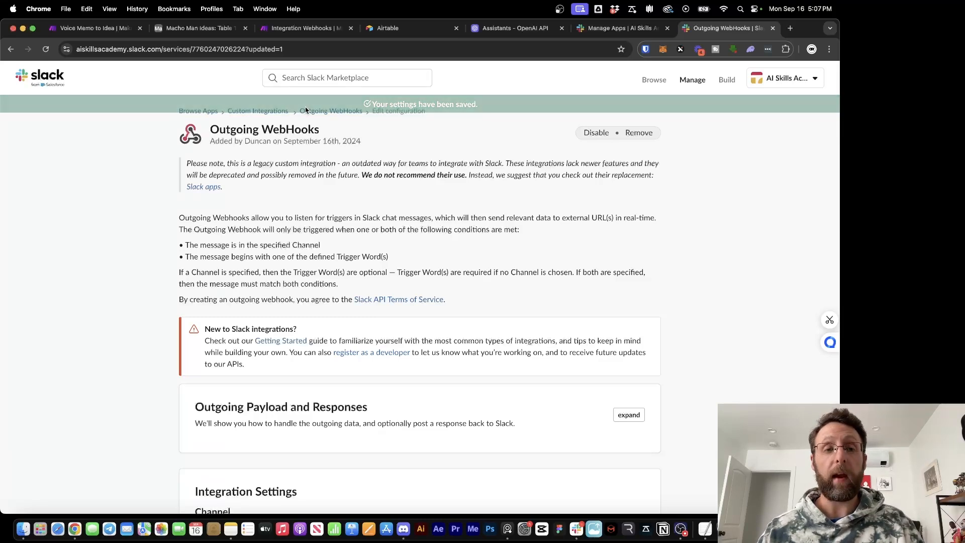
pyautogui.click(311, 33)
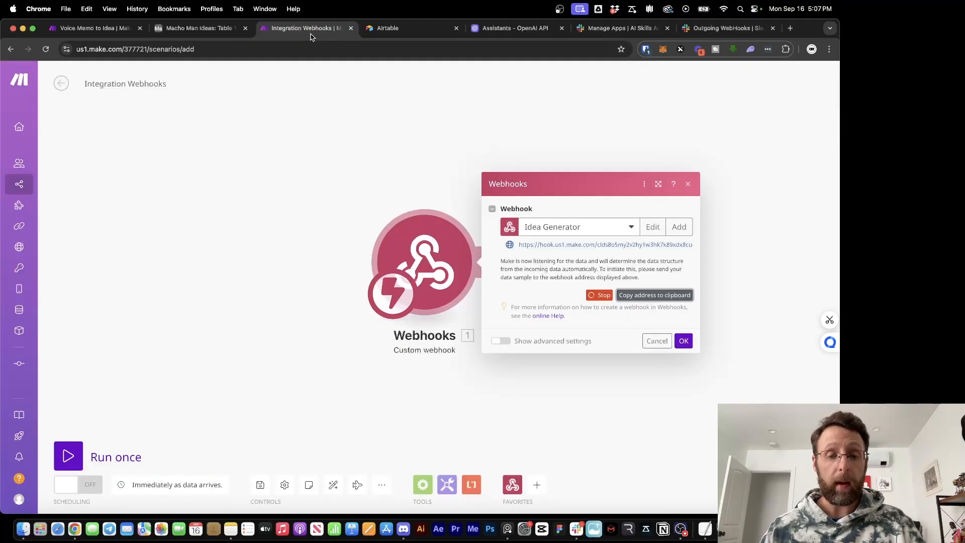
# Confirm the Idea Generator webhook module and run the scenario once to await data
pyautogui.click(271, 283)
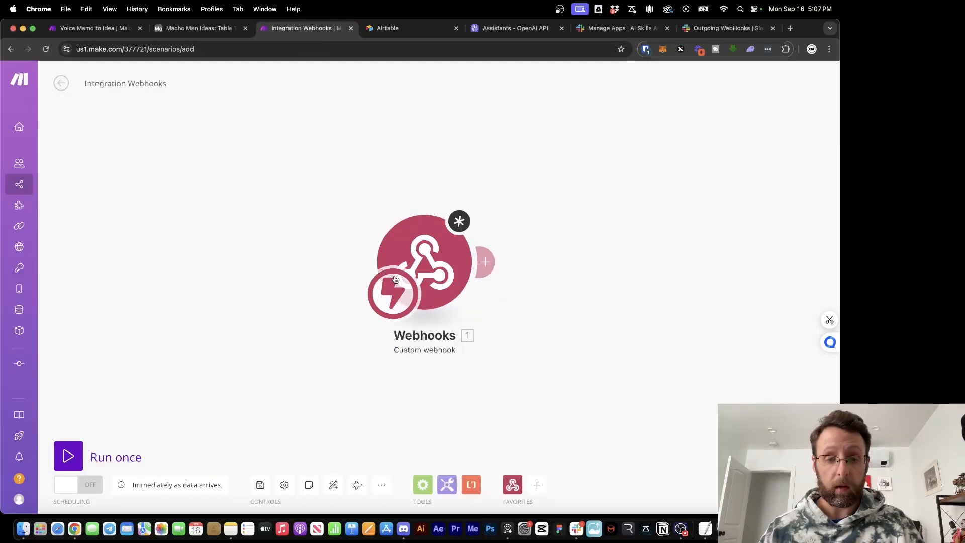
pyautogui.click(425, 267)
pyautogui.click(682, 340)
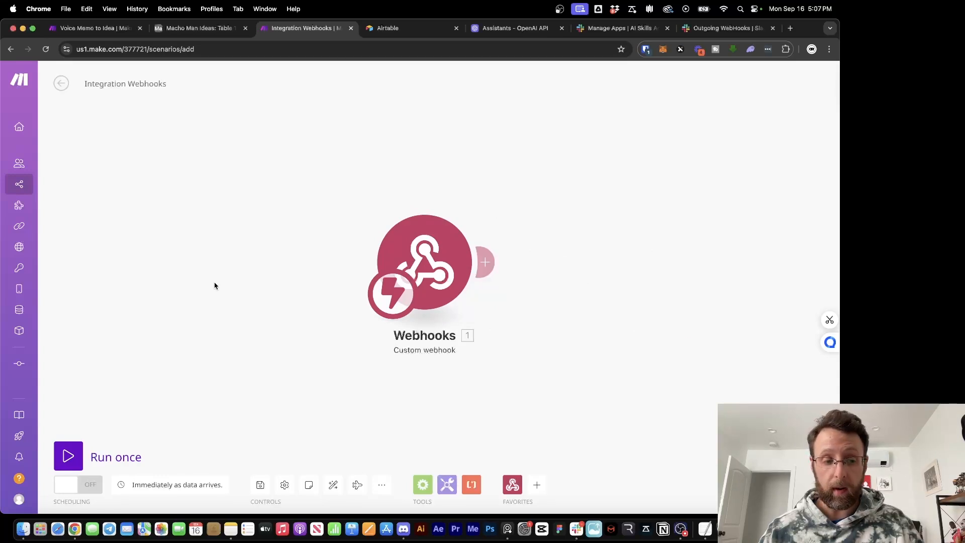
pyautogui.click(82, 457)
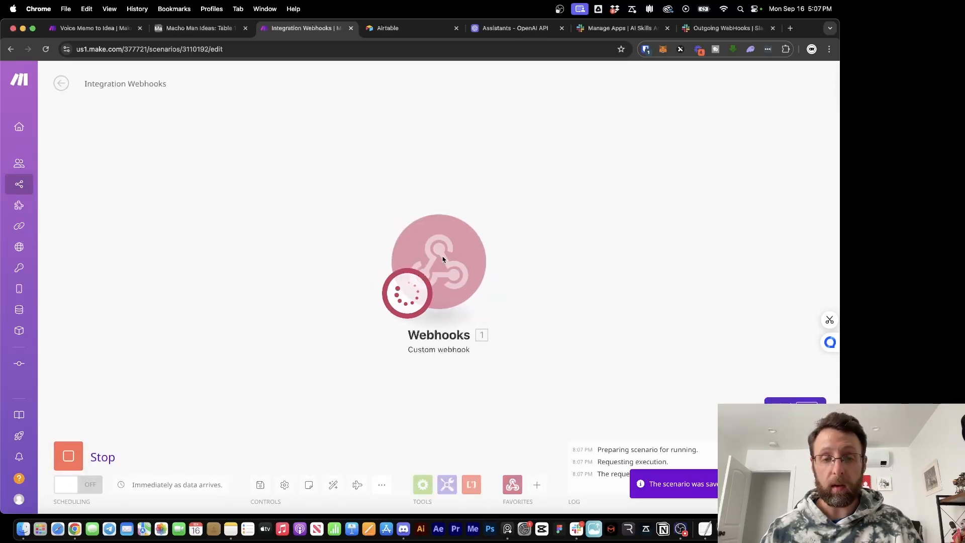
pyautogui.click(576, 529)
# Send the message '💡 ai automations for fun' to #idea-generator
pyautogui.click(422, 510)
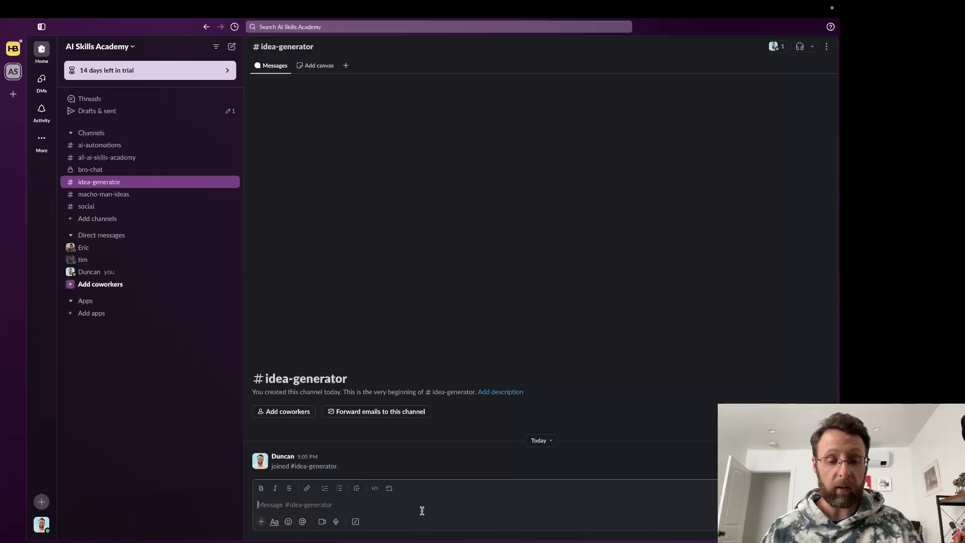
pyautogui.press('ctrl+super+space')
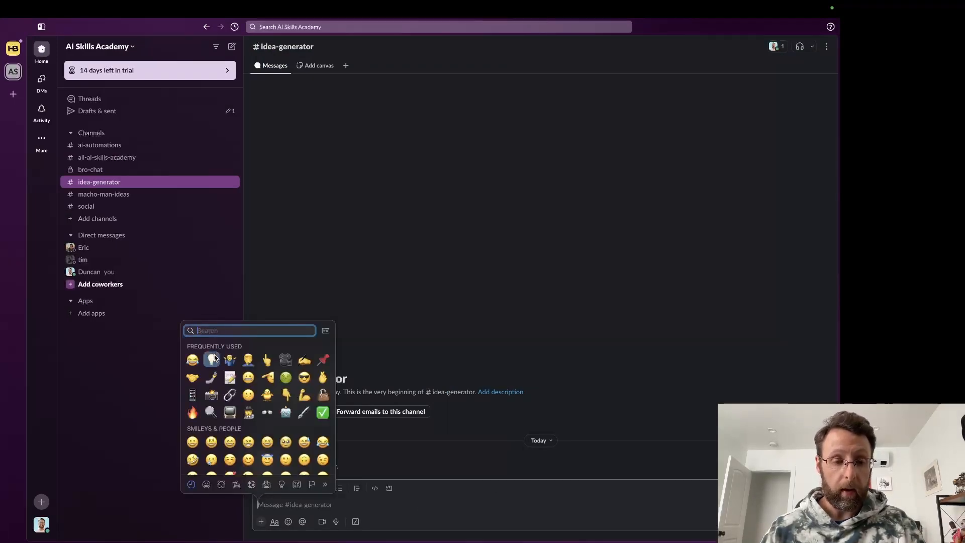
pyautogui.click(340, 460)
pyautogui.write('a')
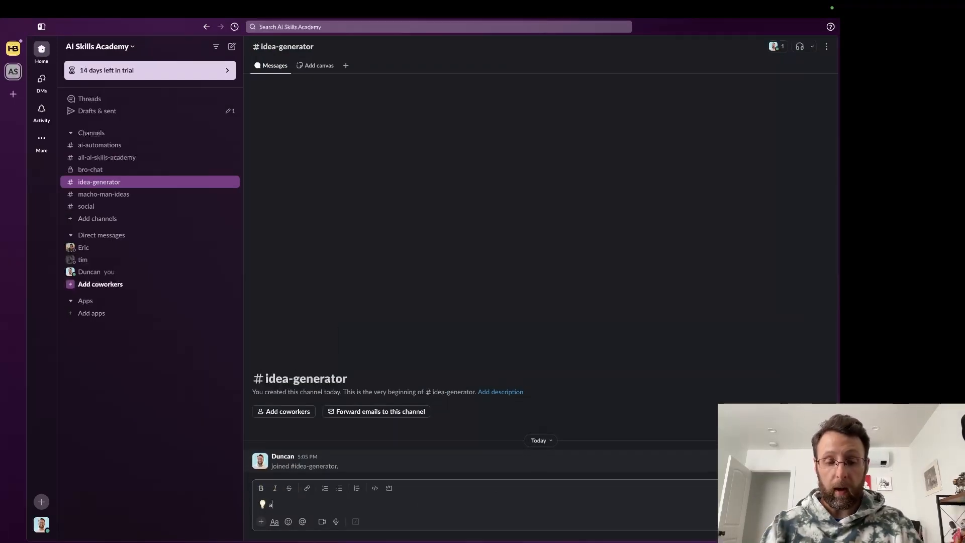
pyautogui.write('i automations fo')
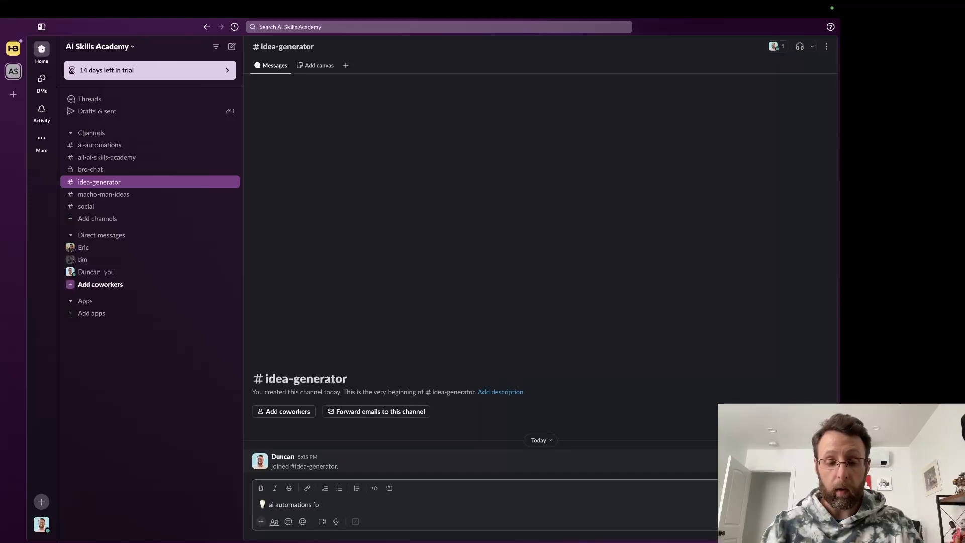
pyautogui.write('r fun')
pyautogui.press('Return')
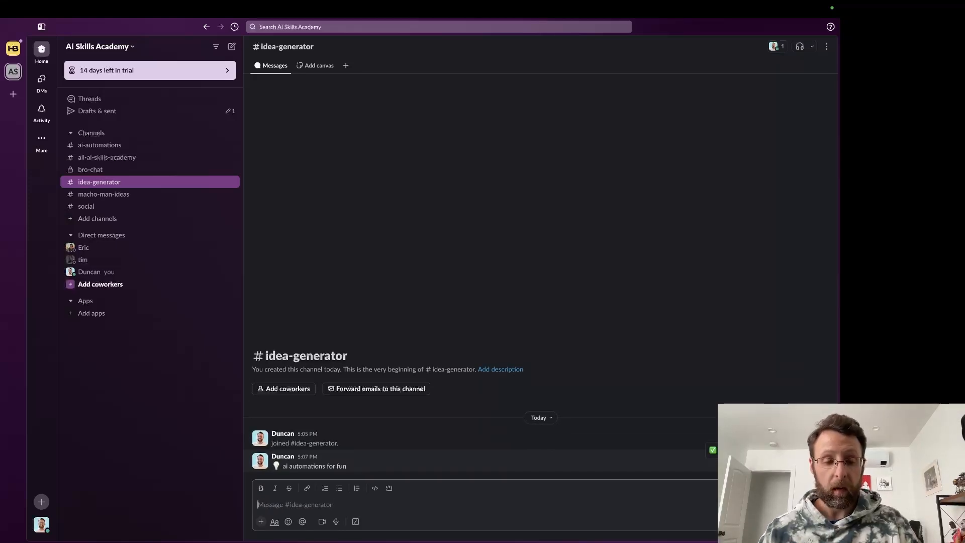
pyautogui.press('super+Tab')
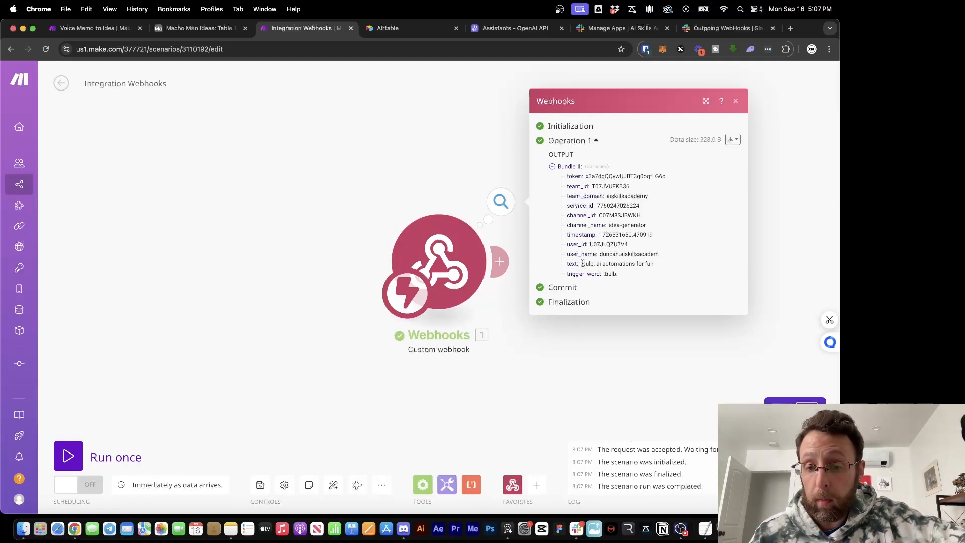
# Check Bundle 1's text, user name, channel name and team domain values, then close the output
pyautogui.moveTo(582, 264); pyautogui.dragTo(659, 268)
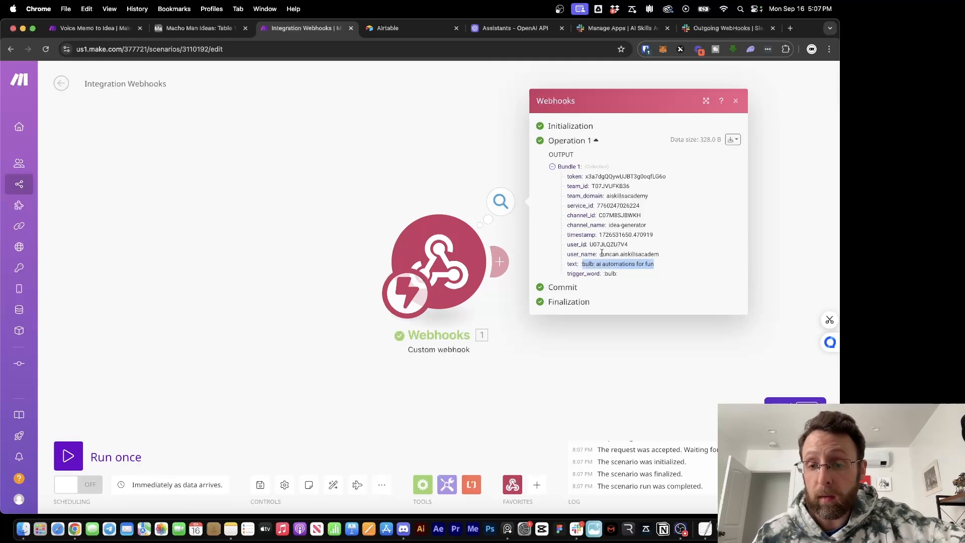
pyautogui.moveTo(602, 255); pyautogui.dragTo(694, 256)
pyautogui.click(638, 255)
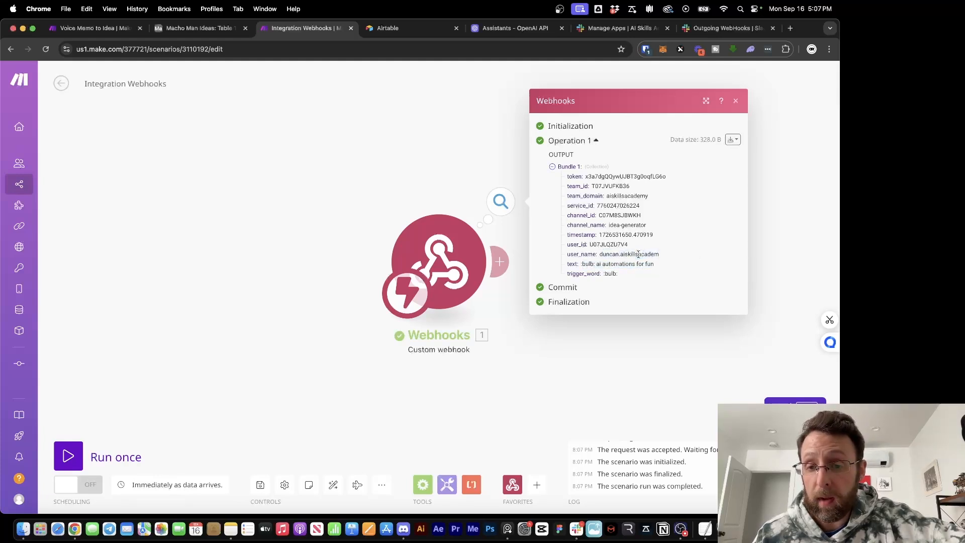
pyautogui.moveTo(609, 227); pyautogui.dragTo(662, 231)
pyautogui.moveTo(617, 201); pyautogui.dragTo(662, 203)
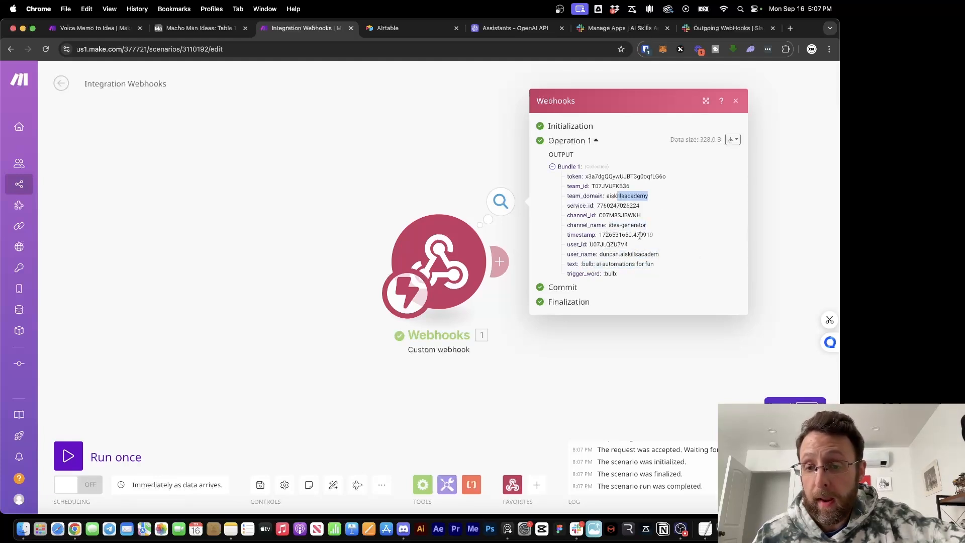
pyautogui.click(631, 255)
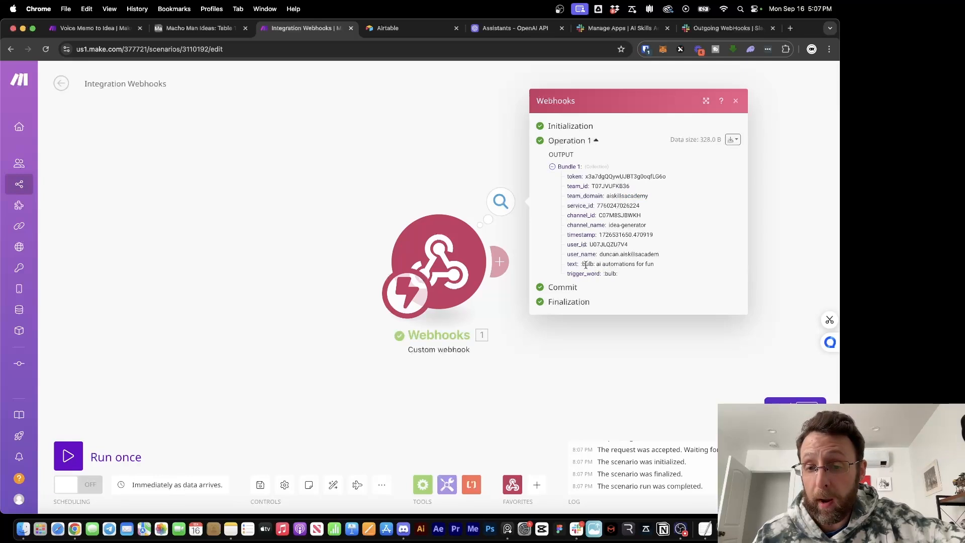
pyautogui.moveTo(595, 265); pyautogui.dragTo(669, 271)
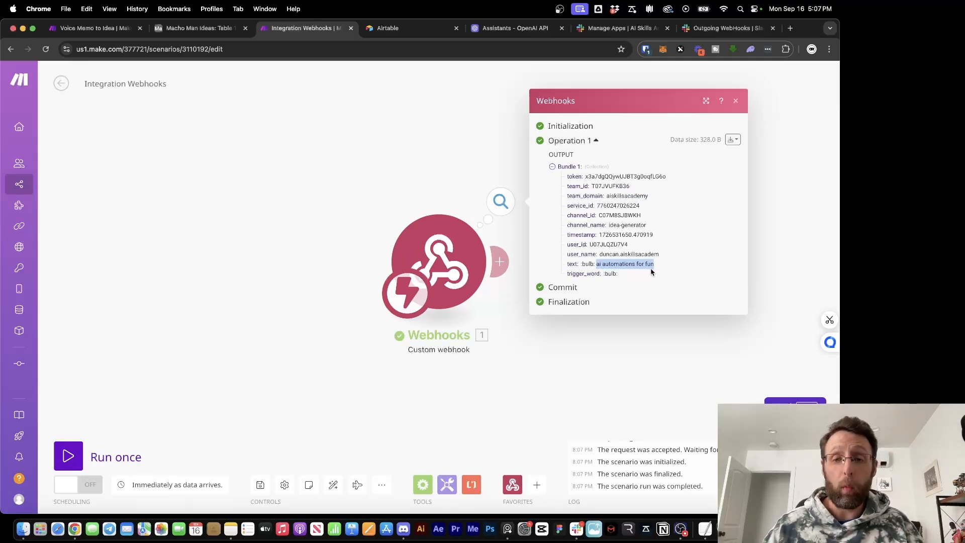
pyautogui.click(381, 213)
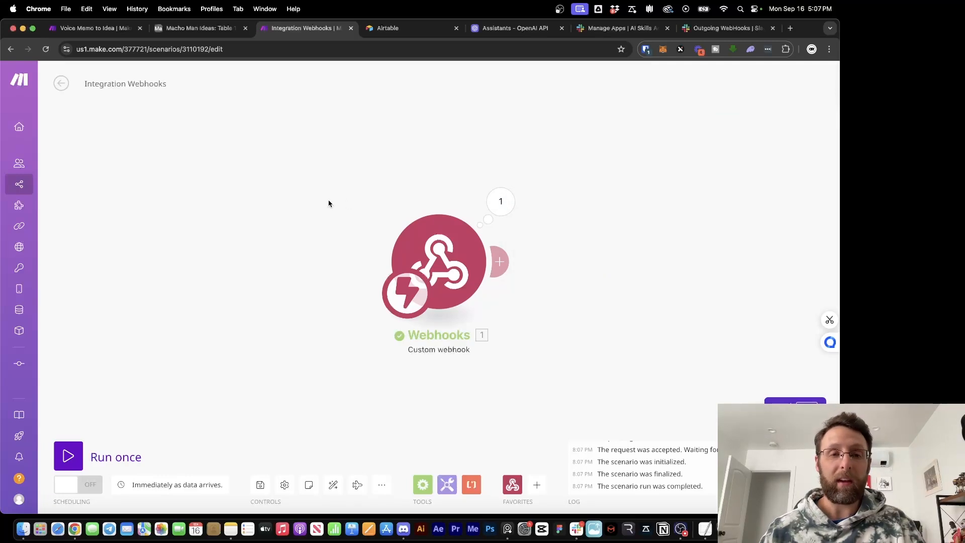
# Look over the start of the Voice Memo to Idea scenario, then go back to Integration Webhooks
pyautogui.click(101, 29)
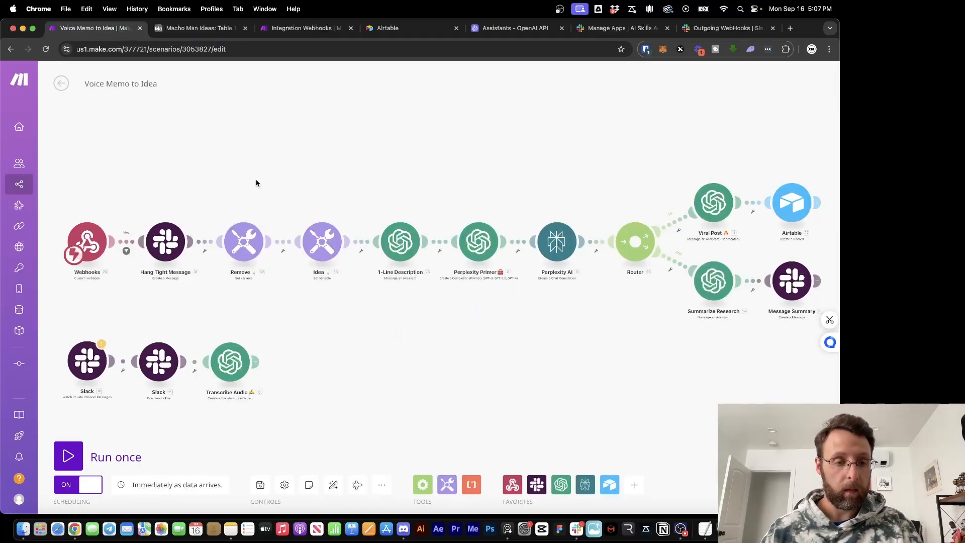
pyautogui.scroll(4, 227, 167)
pyautogui.moveTo(227, 167); pyautogui.dragTo(410, 127)
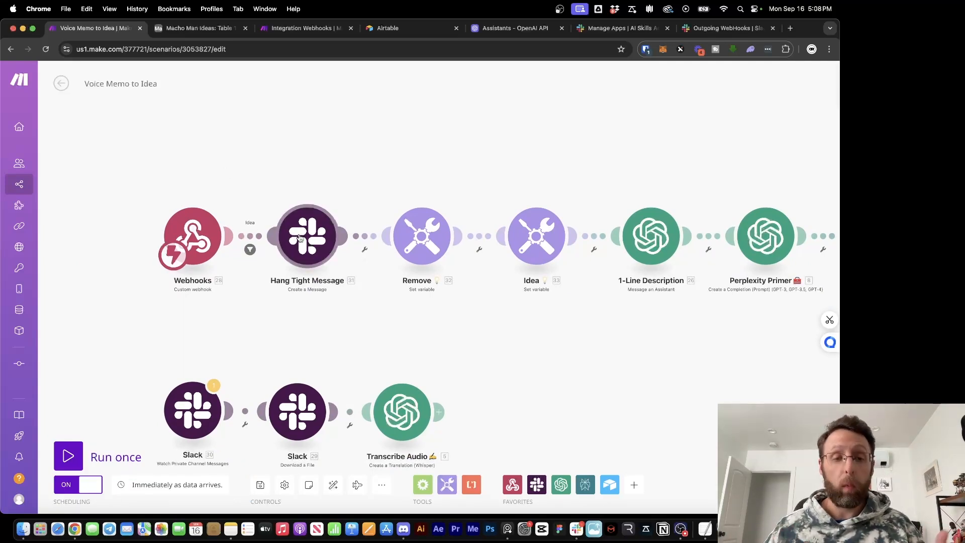
pyautogui.click(302, 28)
# Add a Slack 'Create a Message' step after the webhook, targeting public channel idea-generator
pyautogui.click(502, 267)
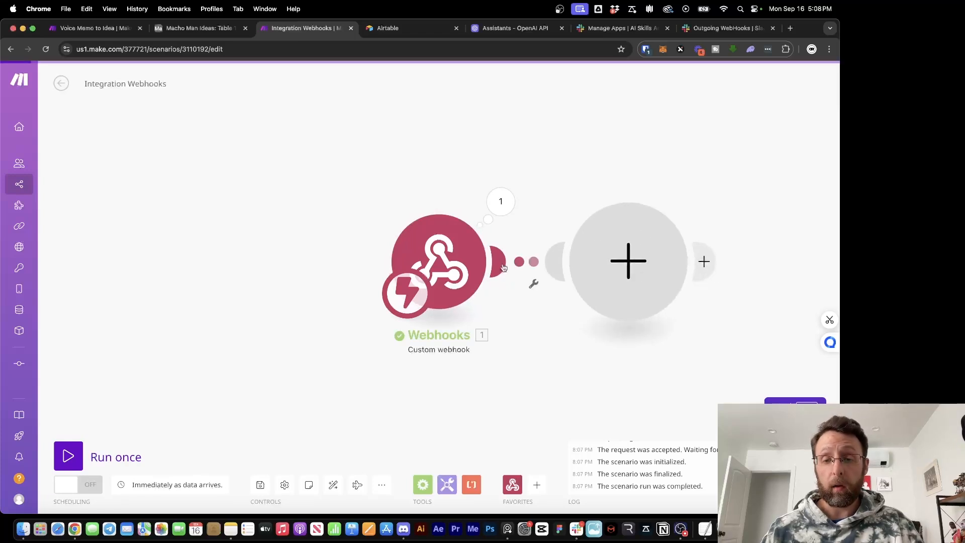
pyautogui.write('slack')
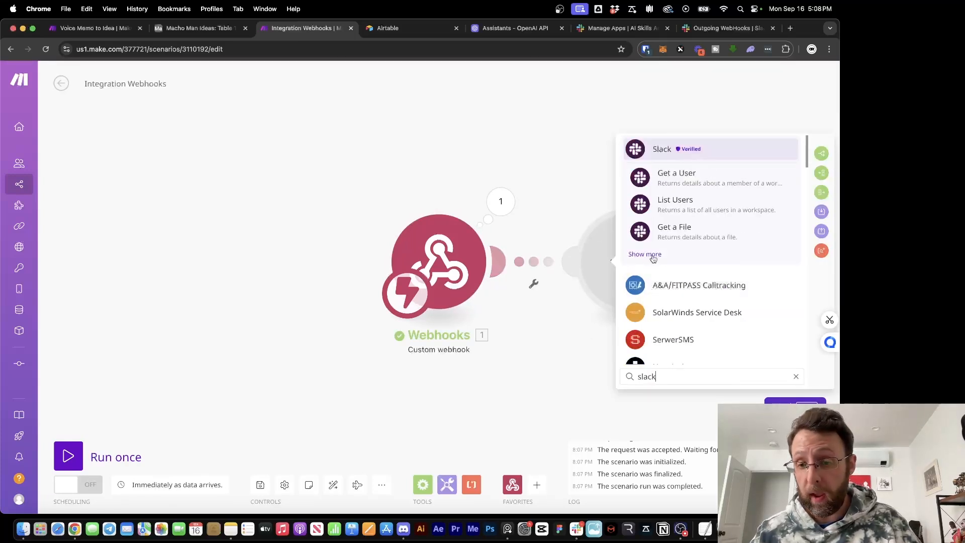
pyautogui.click(655, 256)
pyautogui.scroll(-3, 655, 257)
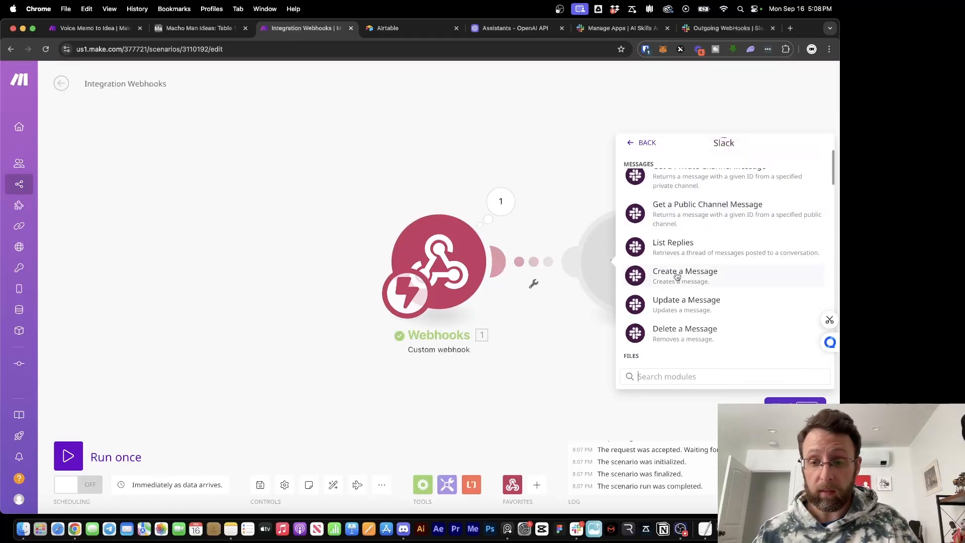
pyautogui.click(678, 274)
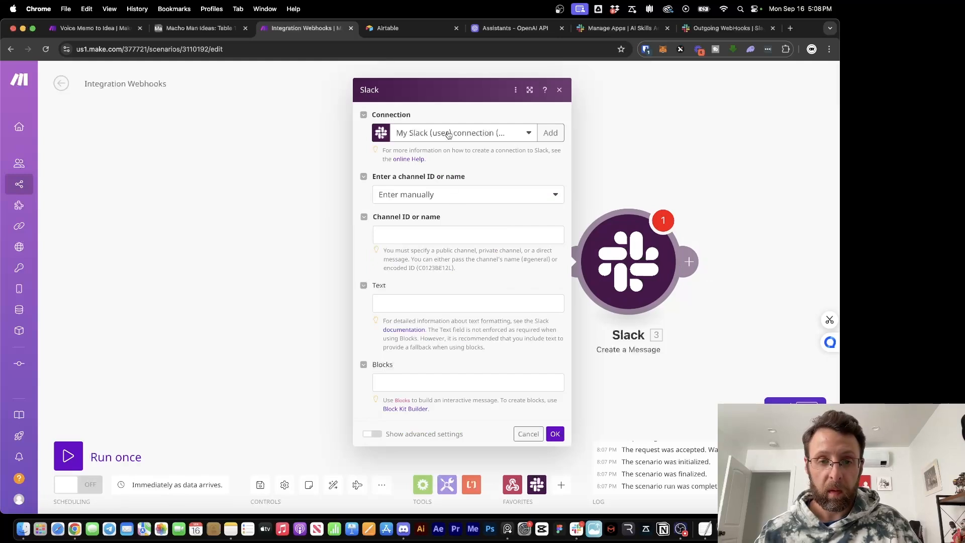
pyautogui.click(481, 195)
pyautogui.click(455, 228)
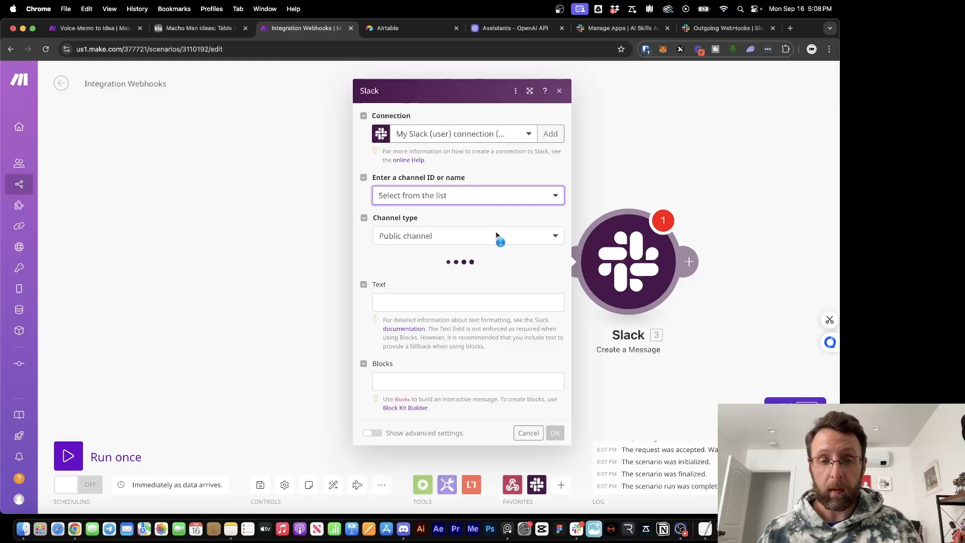
pyautogui.click(444, 272)
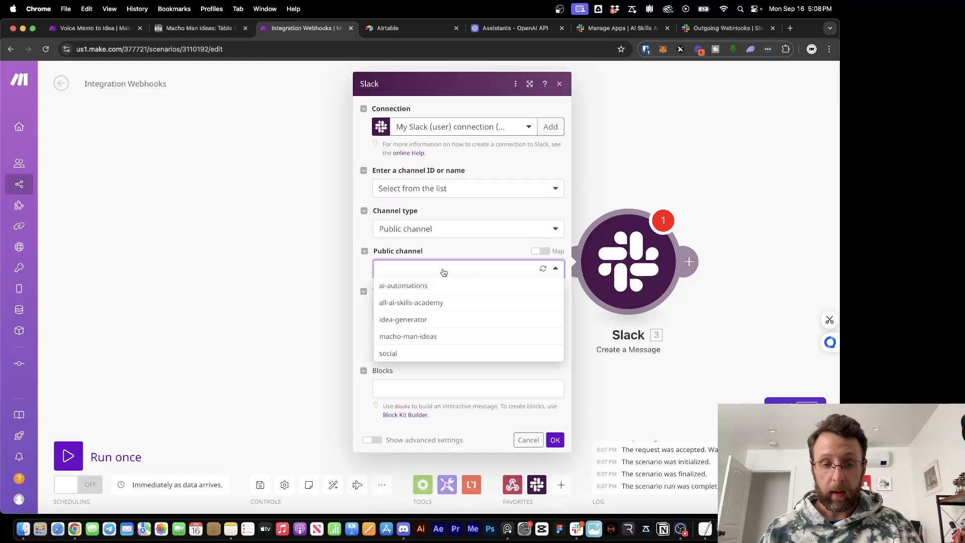
pyautogui.click(410, 322)
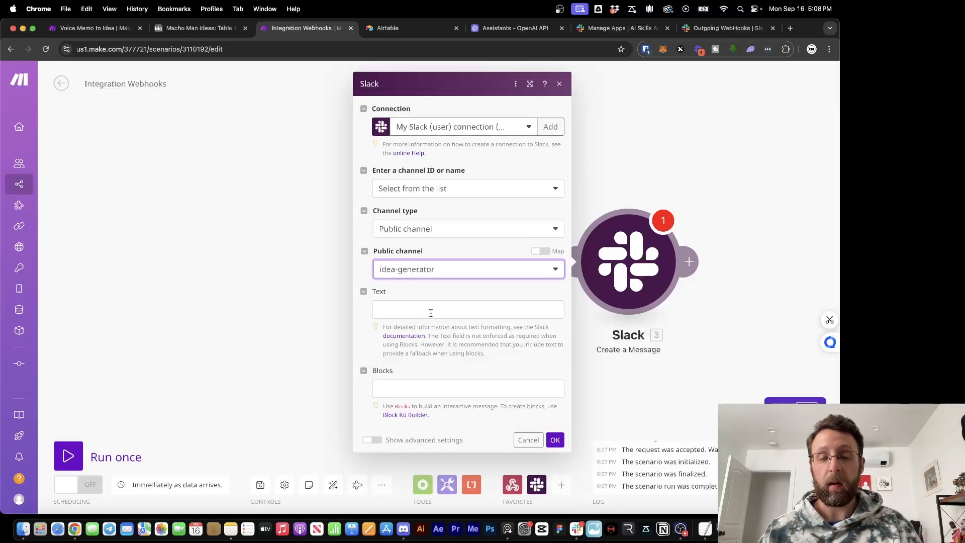
# Set the message text to 'Hang tight while we generate your viral content!', save, and run once
pyautogui.click(430, 312)
pyautogui.write('Hang t')
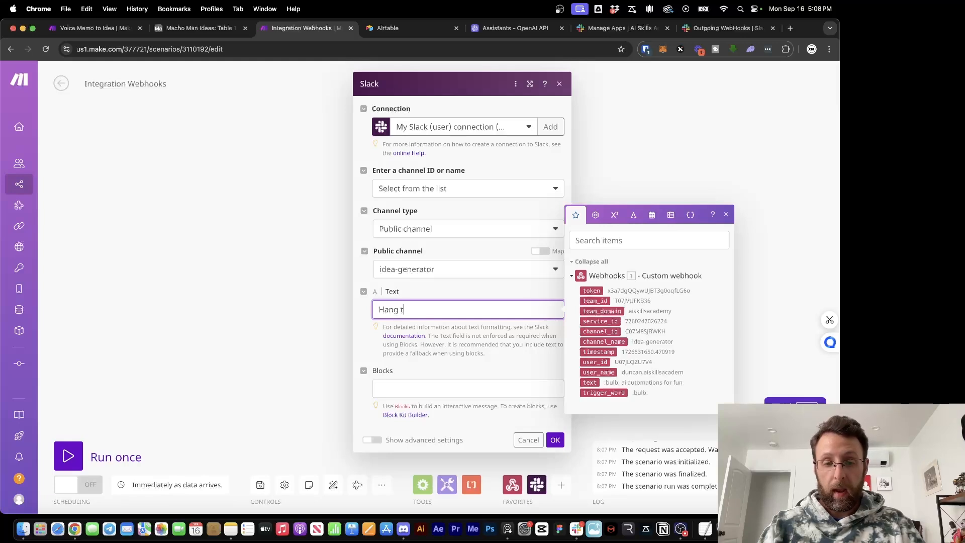
pyautogui.write('ight whil')
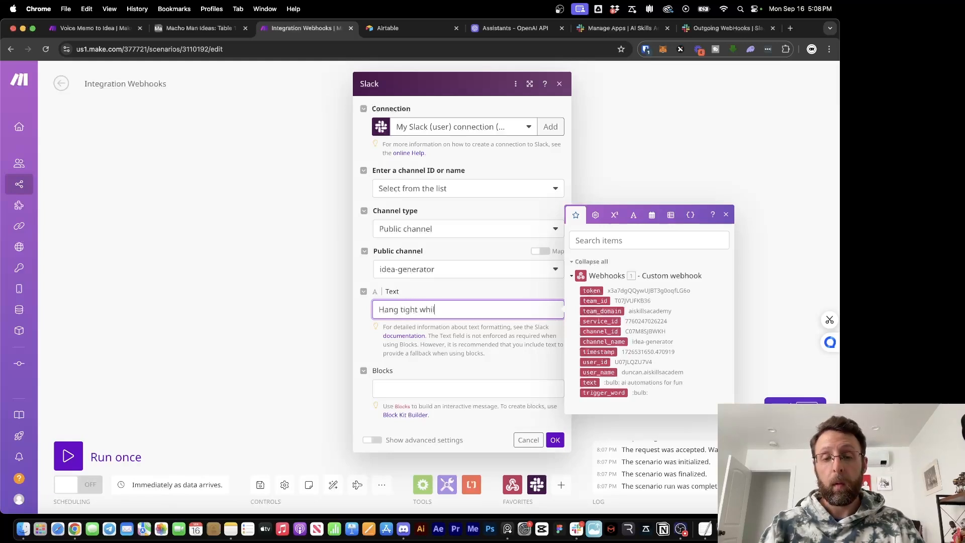
pyautogui.write('e we ')
pyautogui.write('generate your vi')
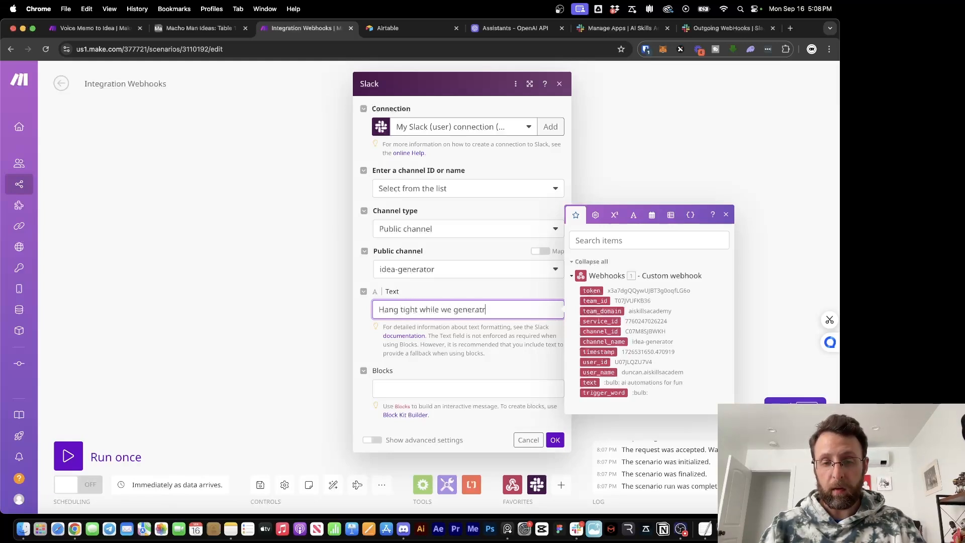
pyautogui.write('ral content!')
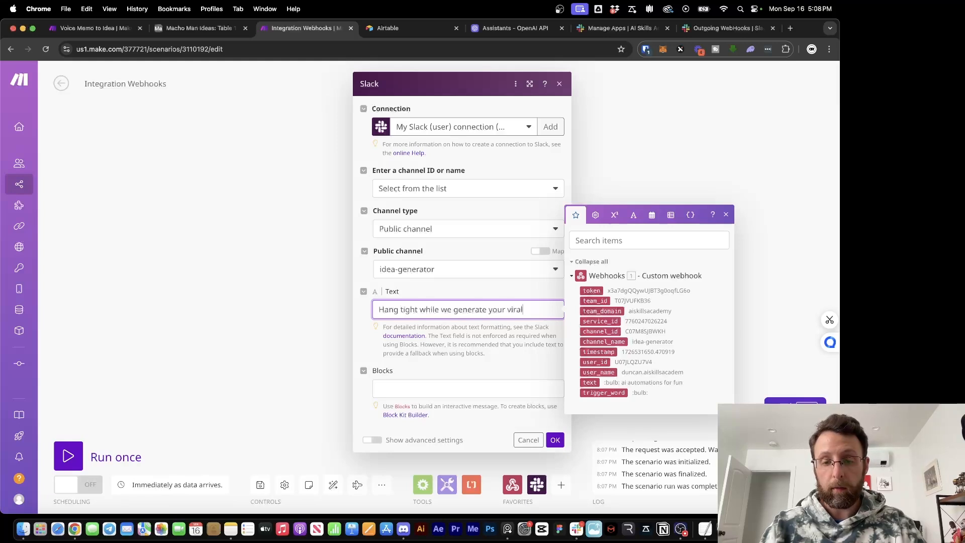
pyautogui.click(445, 373)
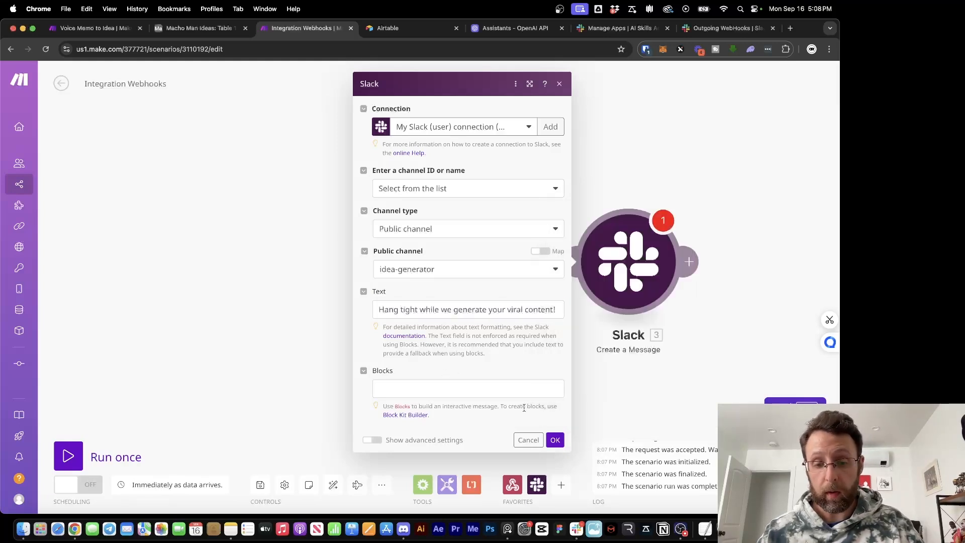
pyautogui.click(555, 440)
pyautogui.moveTo(463, 383); pyautogui.dragTo(456, 383)
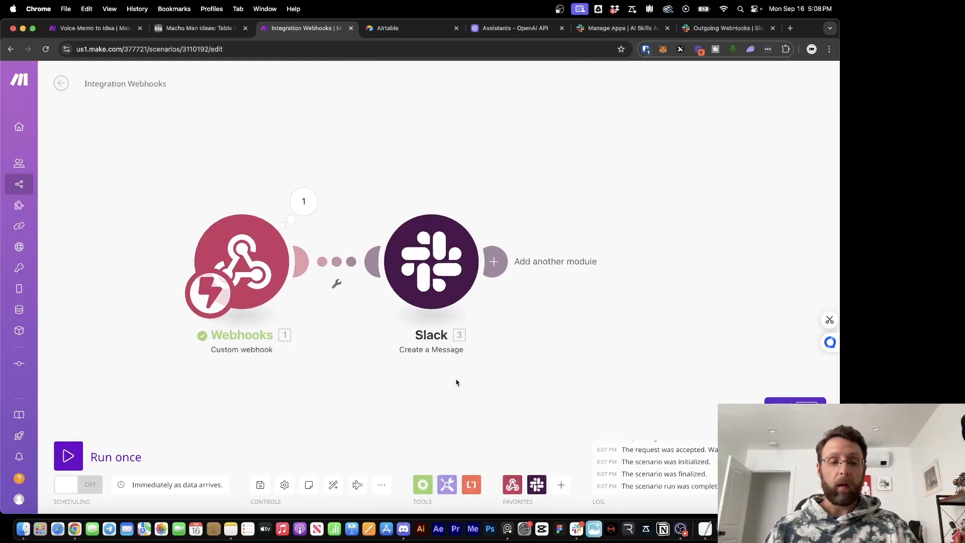
pyautogui.click(68, 456)
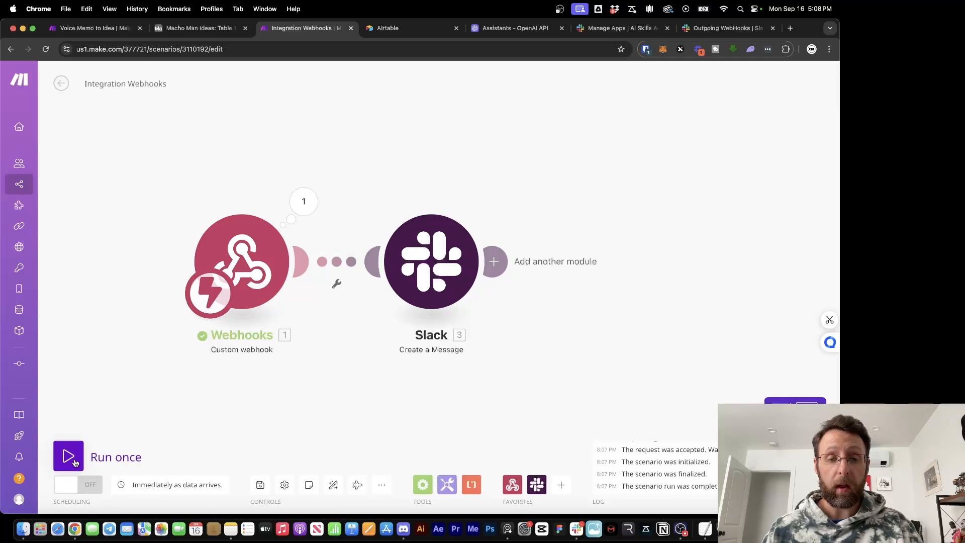
pyautogui.click(577, 529)
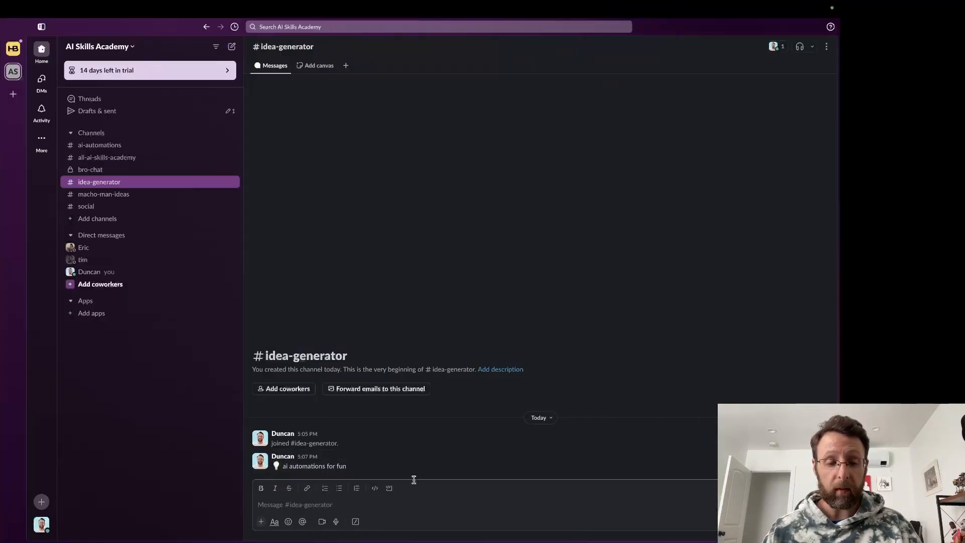
# Send '💡 ai automations for viral content' and check the 'Hang tight' reply appears
pyautogui.click(212, 362)
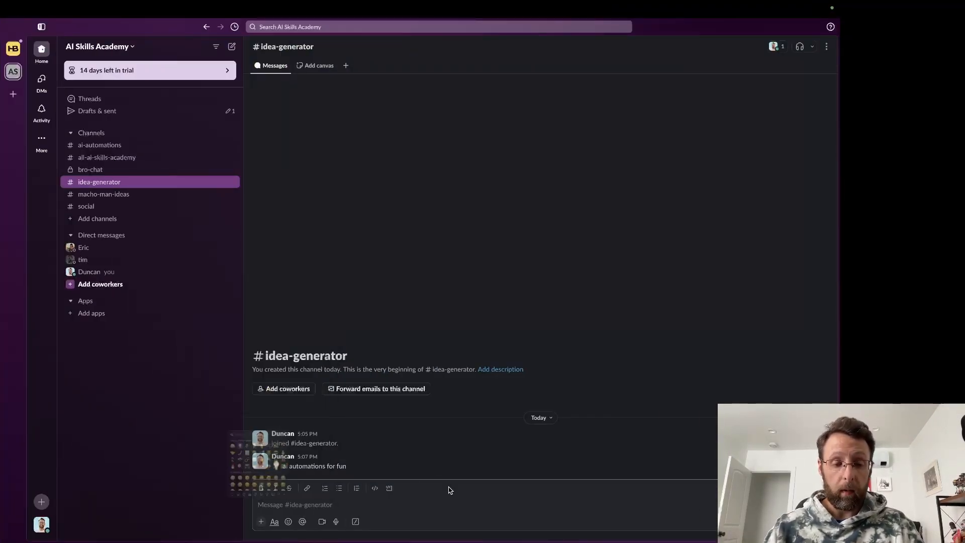
pyautogui.write('ai automa')
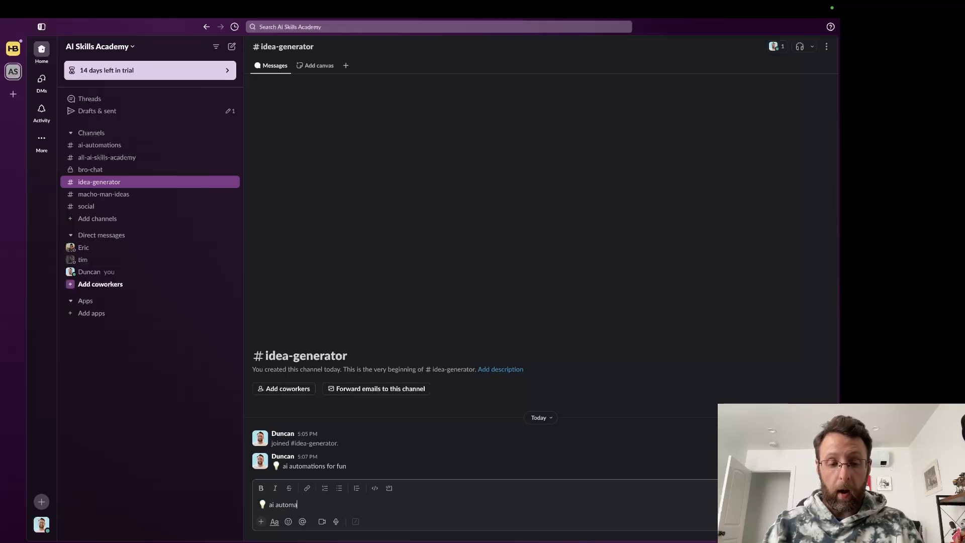
pyautogui.write('tions for viral content')
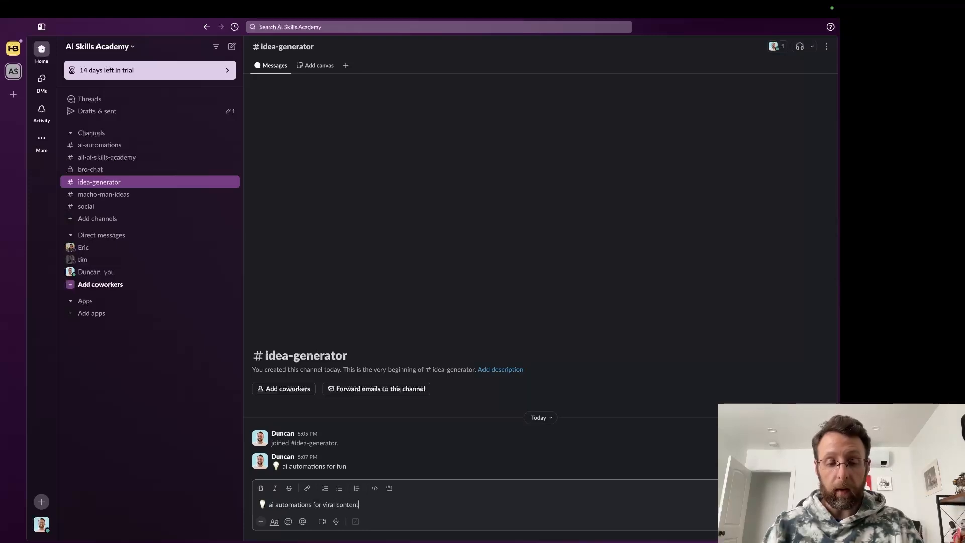
pyautogui.press('Return')
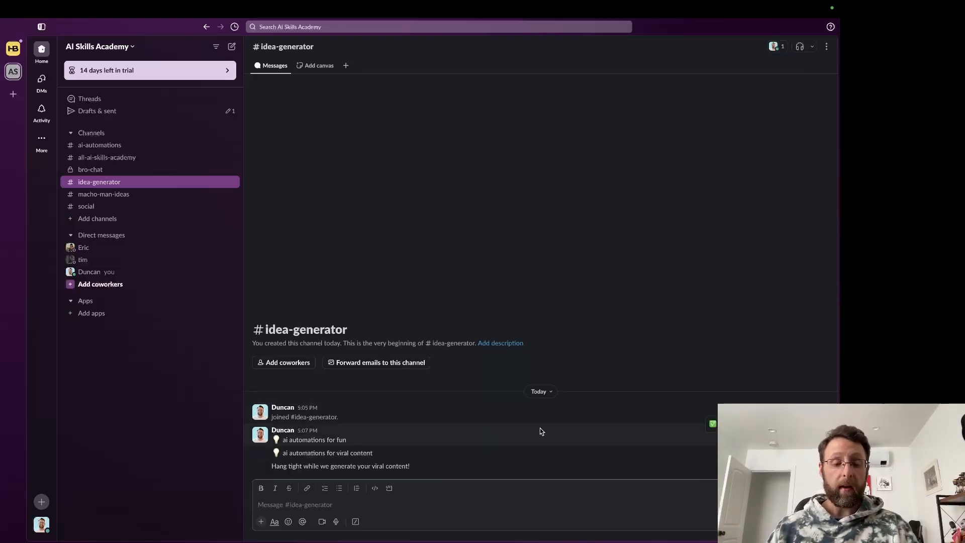
pyautogui.moveTo(271, 466); pyautogui.dragTo(407, 475)
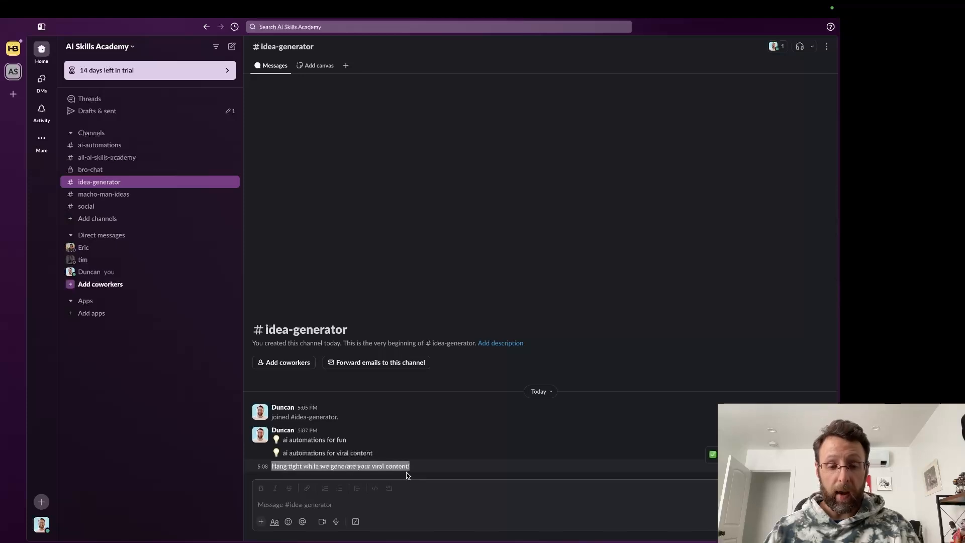
pyautogui.click(442, 490)
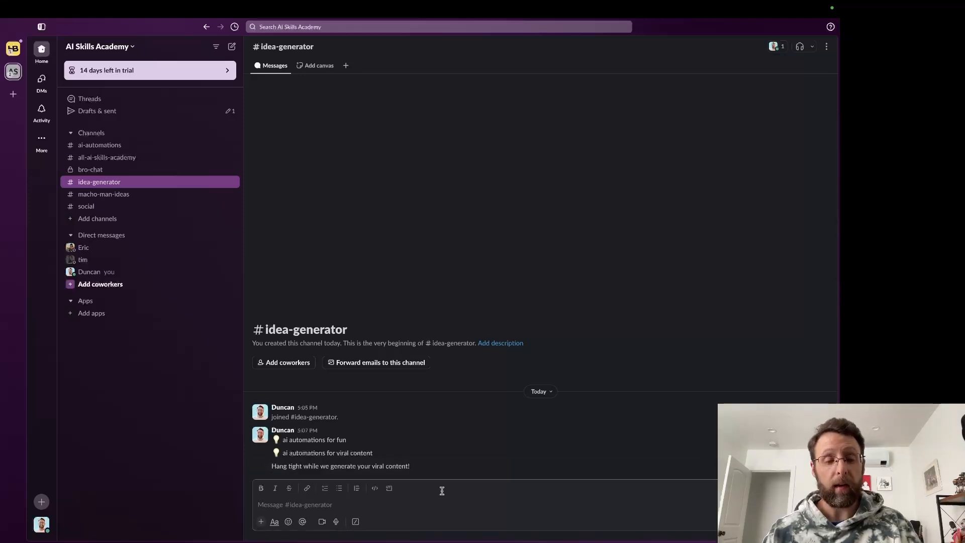
pyautogui.press('super+Tab')
# Confirm the webhook received 'ai automations for viral content', then go to Voice Memo to Idea
pyautogui.click(405, 203)
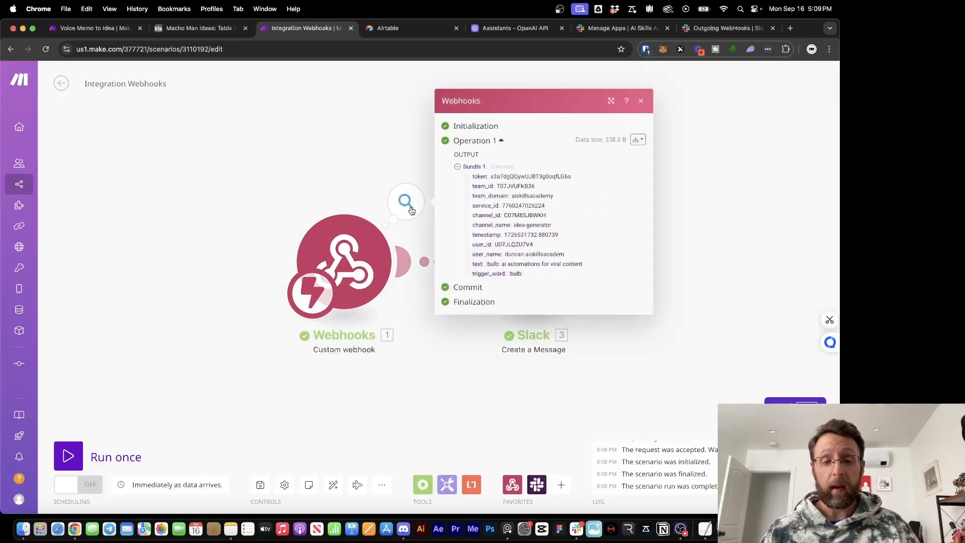
pyautogui.moveTo(502, 263); pyautogui.dragTo(592, 270)
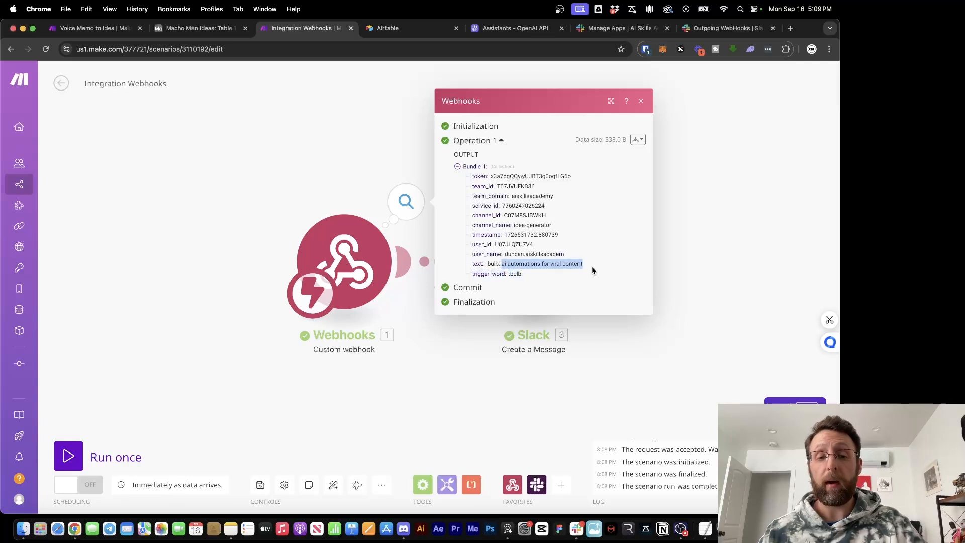
pyautogui.click(334, 145)
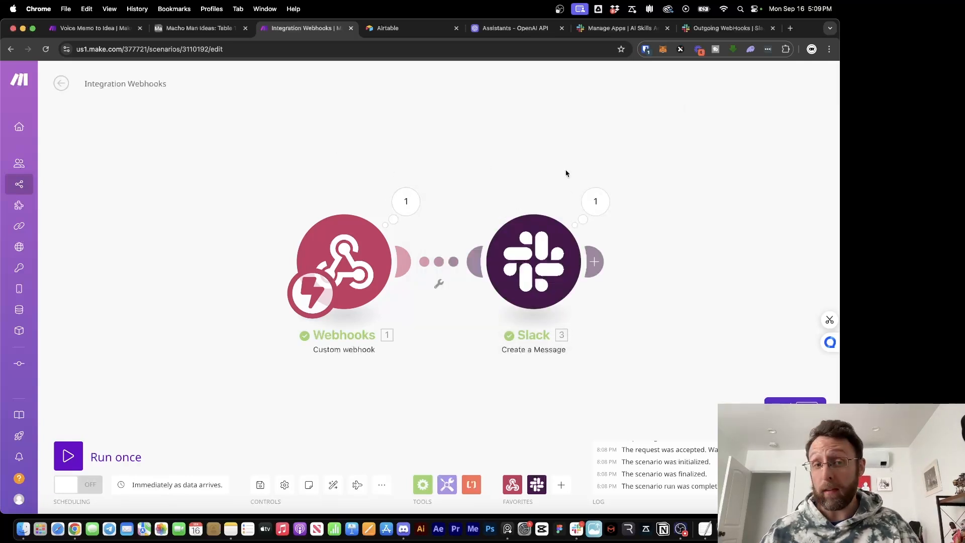
pyautogui.press('super+1')
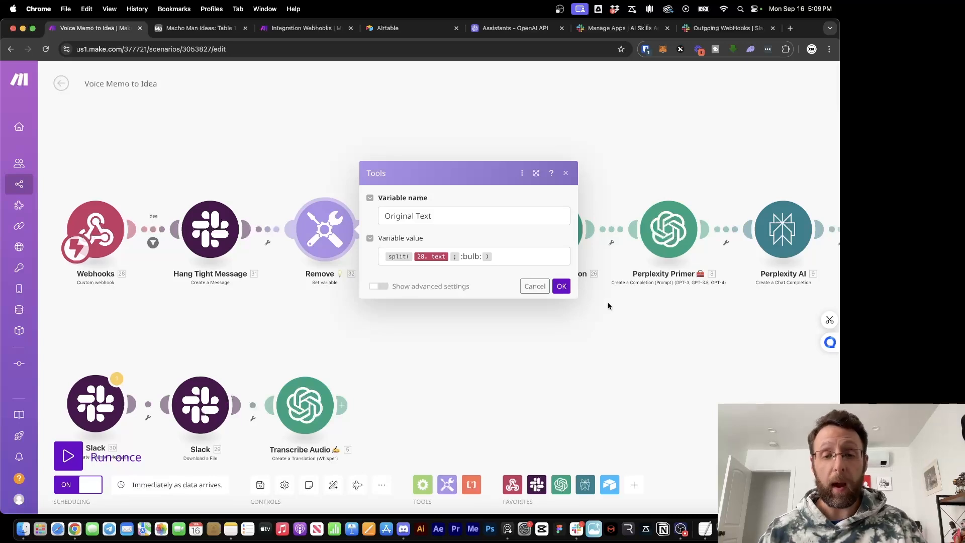
# Inspect the Original Text variable's split formula in the Remove step
pyautogui.click(514, 260)
pyautogui.press('super+a')
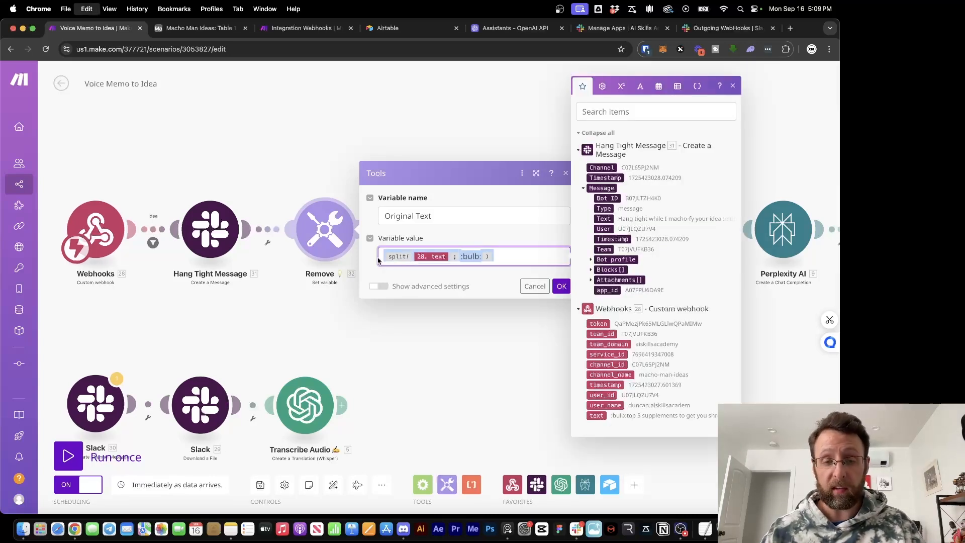
pyautogui.click(543, 256)
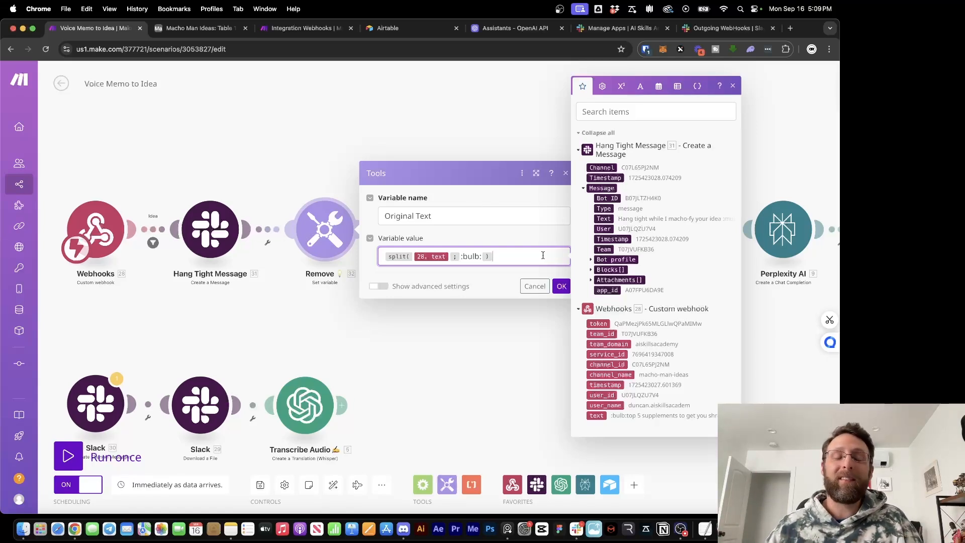
pyautogui.click(421, 145)
# Copy the Remove and Idea modules and return to Integration Webhooks
pyautogui.moveTo(317, 164); pyautogui.dragTo(472, 260)
pyautogui.rightClick(449, 243)
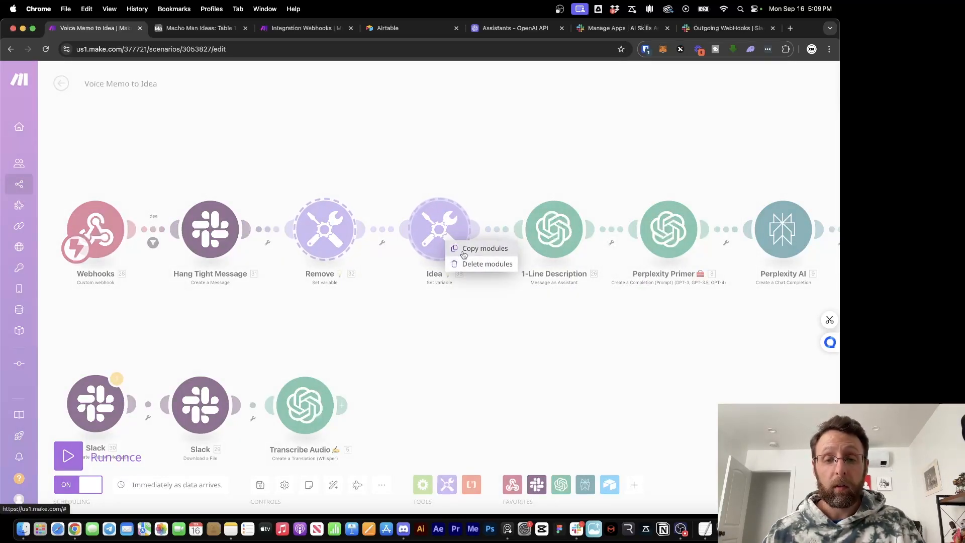
pyautogui.click(464, 250)
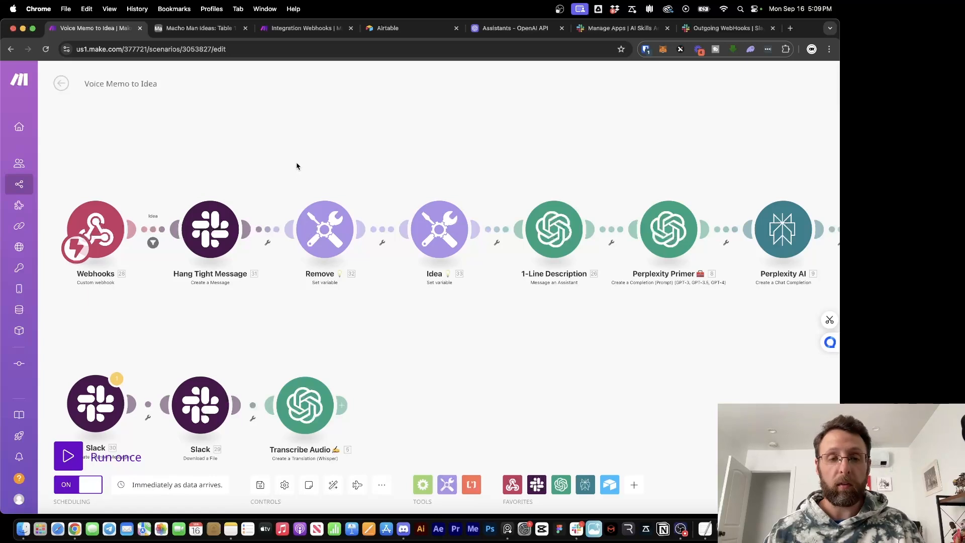
pyautogui.moveTo(297, 166); pyautogui.dragTo(456, 272)
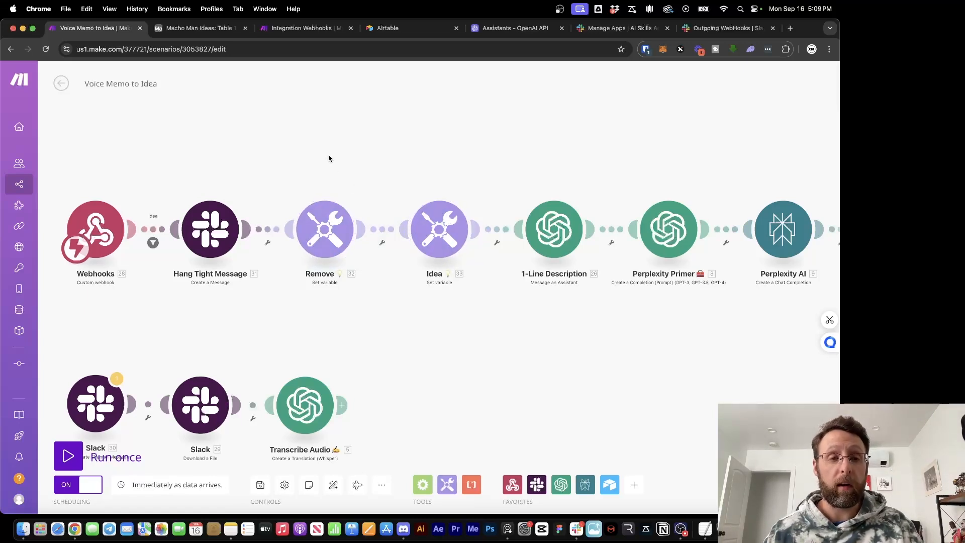
pyautogui.click(302, 28)
# Paste the Remove and Idea modules onto the canvas and auto-align the layout
pyautogui.rightClick(710, 294)
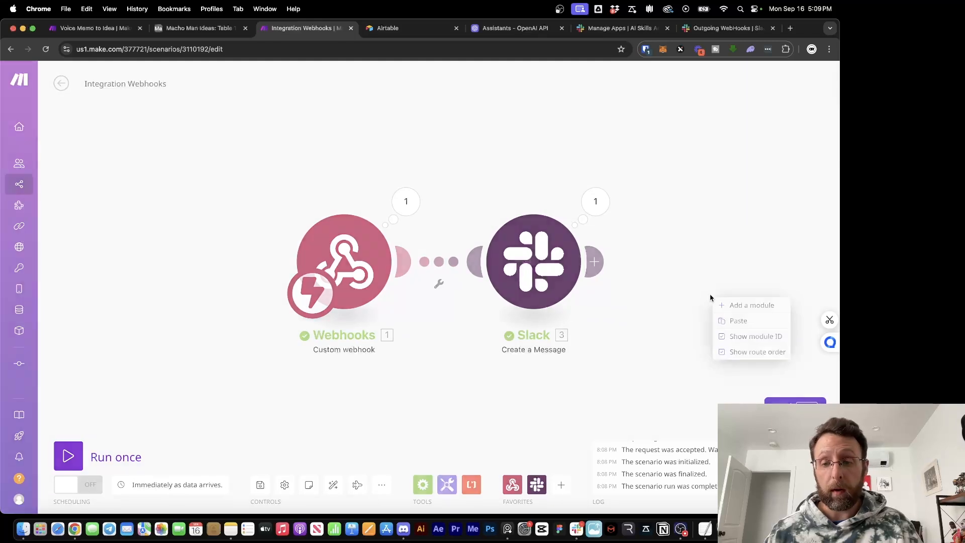
pyautogui.click(724, 319)
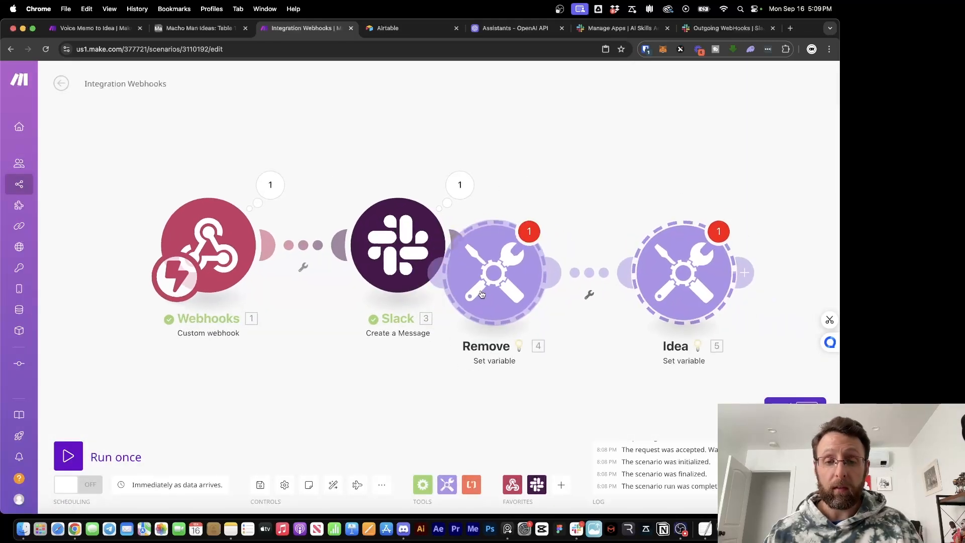
pyautogui.scroll(-2, 609, 175)
pyautogui.moveTo(610, 175); pyautogui.dragTo(390, 176)
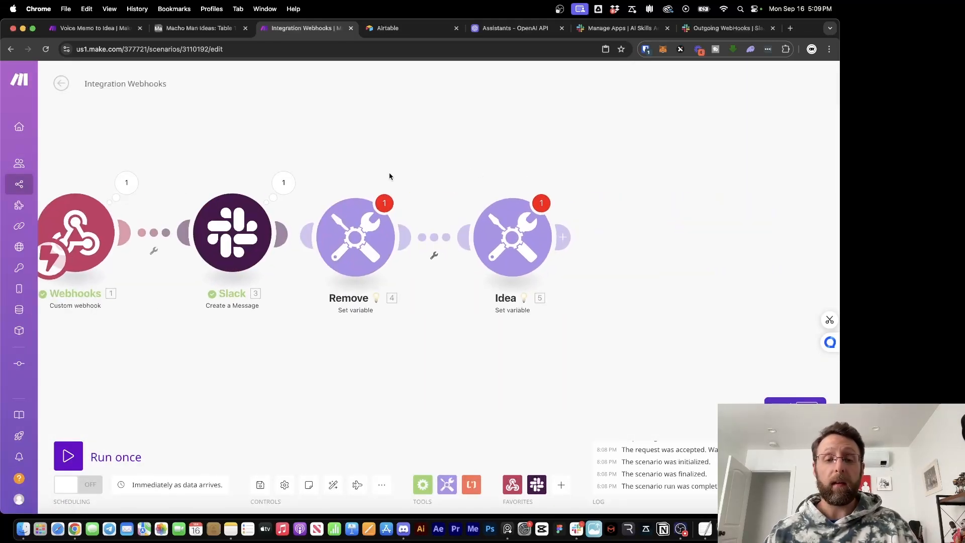
pyautogui.click(333, 485)
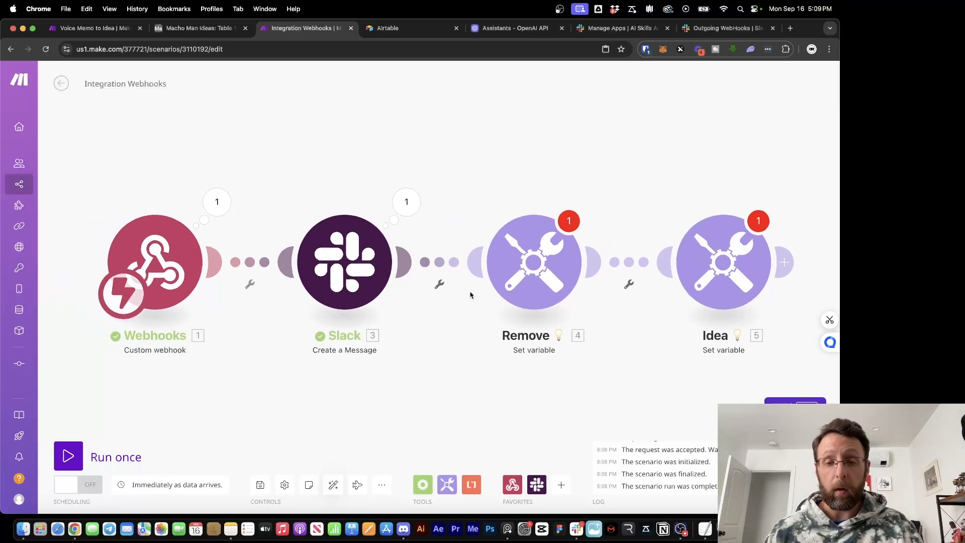
# Make Remove split the webhook's 1. text instead of 28.text
pyautogui.click(485, 255)
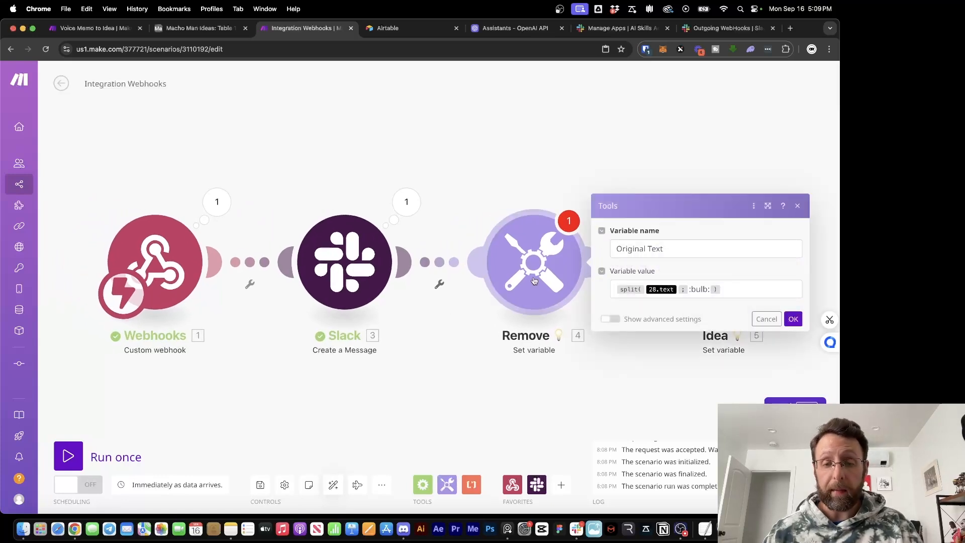
pyautogui.click(676, 288)
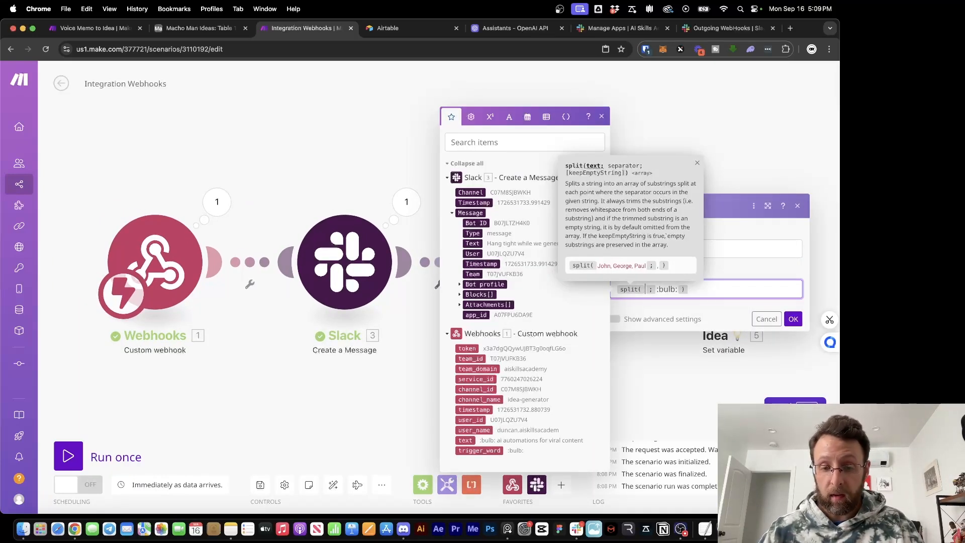
pyautogui.press('BackSpace')
pyautogui.click(468, 440)
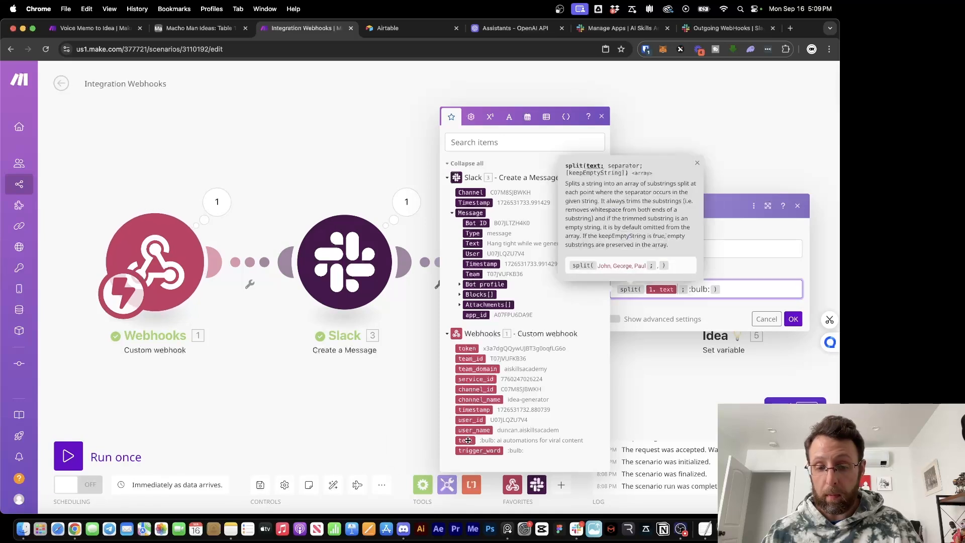
pyautogui.click(794, 321)
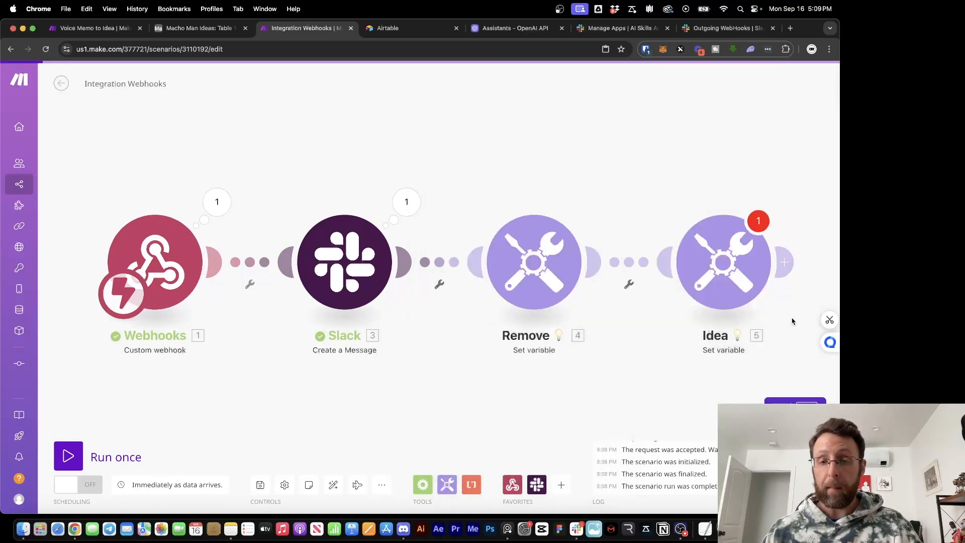
# Map the Idea variable to Remove's 4. Original Text
pyautogui.hscroll(4, 603, 252)
pyautogui.click(523, 255)
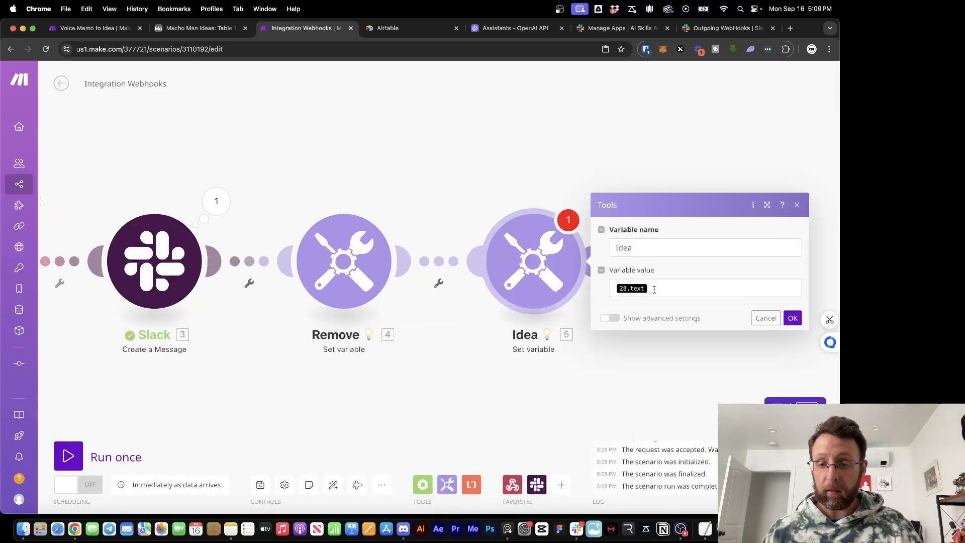
pyautogui.click(713, 288)
pyautogui.press('BackSpace')
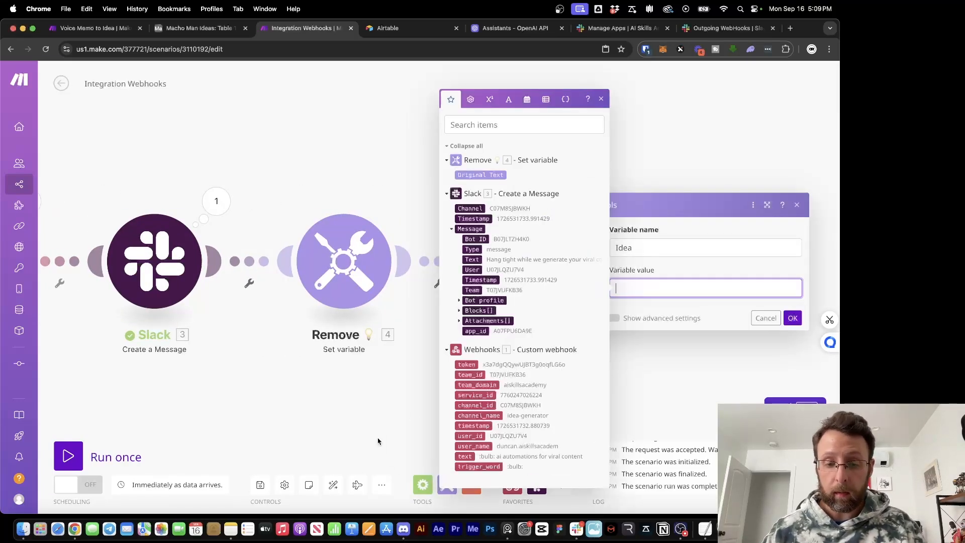
pyautogui.click(483, 175)
pyautogui.click(792, 318)
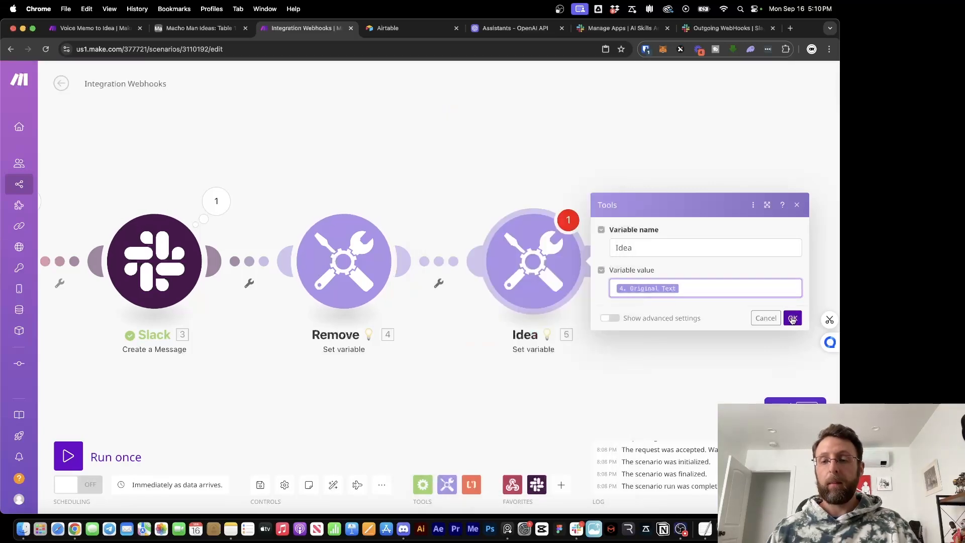
pyautogui.scroll(-3, 563, 151)
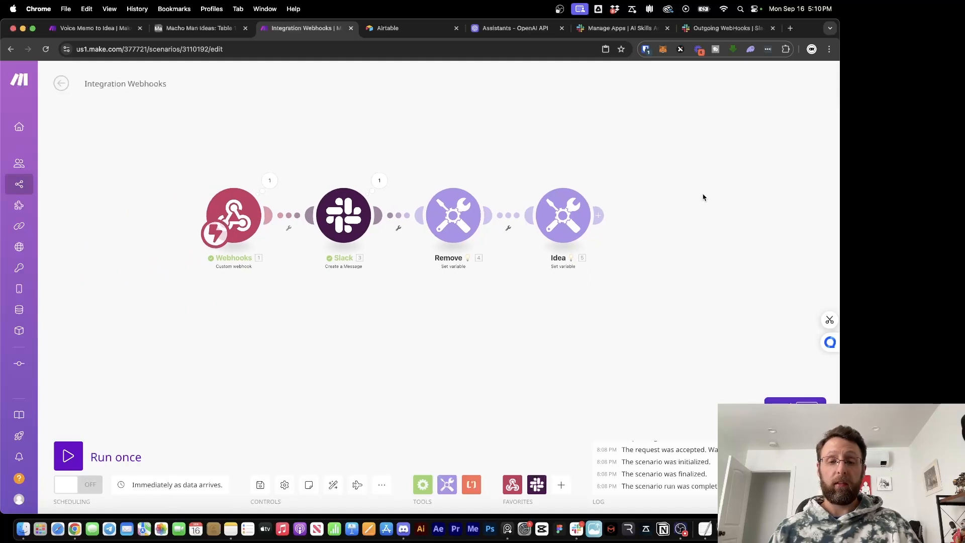
pyautogui.moveTo(702, 196); pyautogui.dragTo(568, 232)
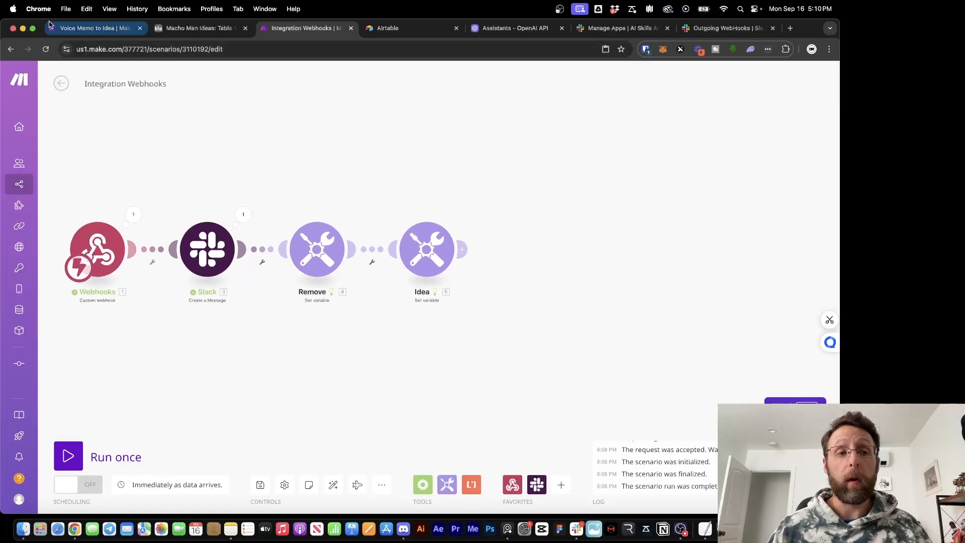
# Review the 1-Line Description module in Voice Memo to Idea, then switch to Airtable
pyautogui.click(76, 30)
pyautogui.hscroll(5, 397, 115)
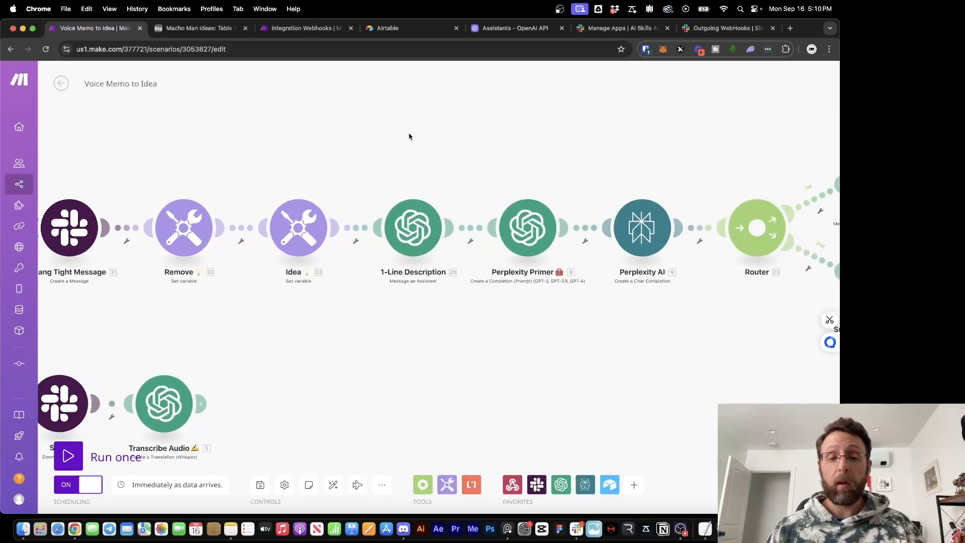
pyautogui.hscroll(4, 489, 136)
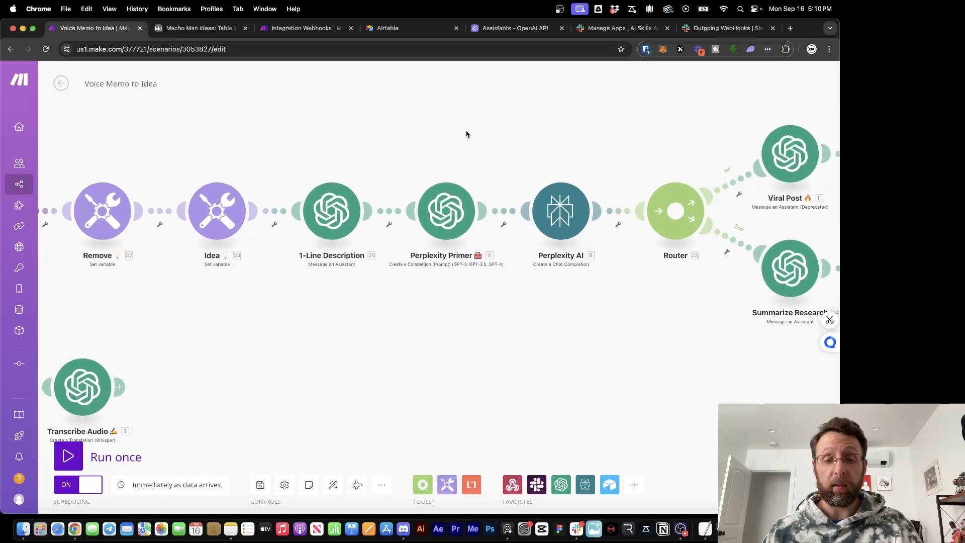
pyautogui.click(323, 206)
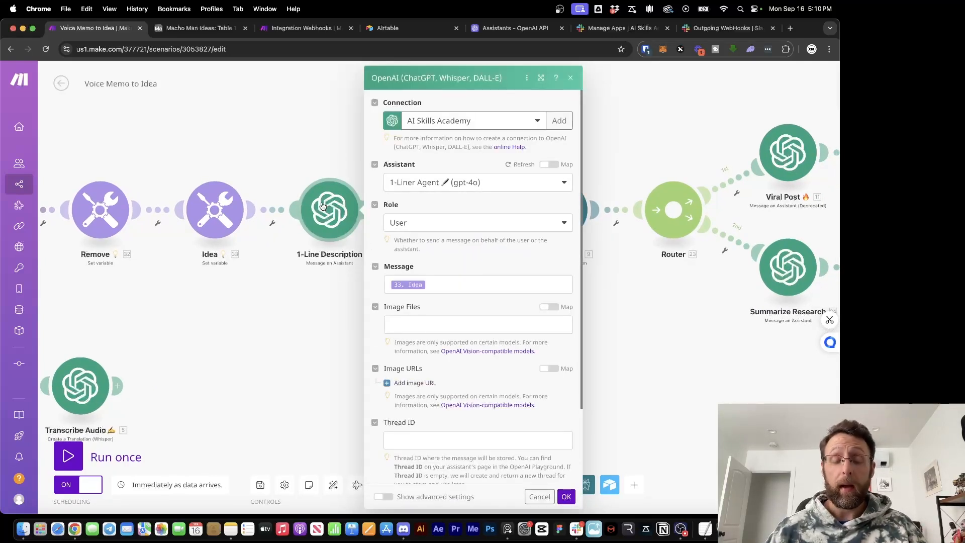
pyautogui.click(286, 332)
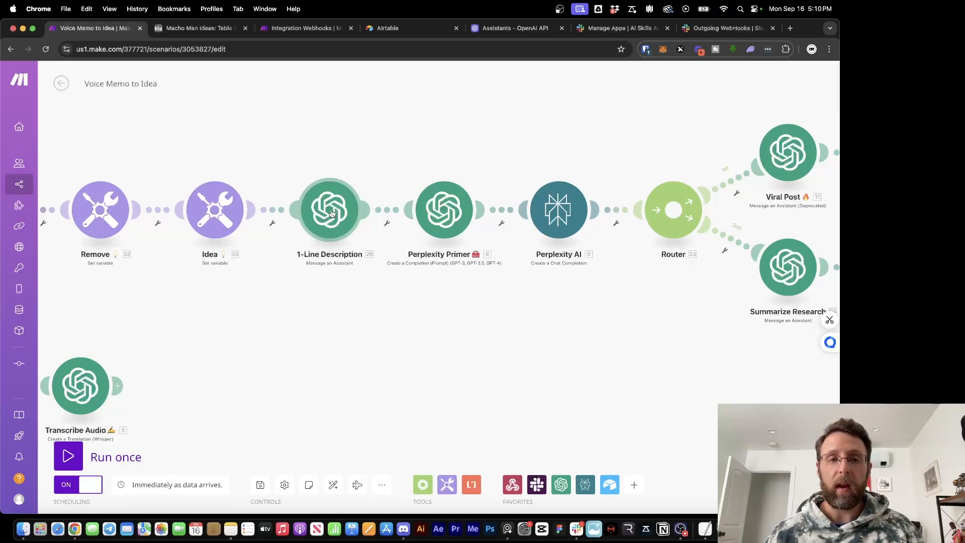
pyautogui.click(401, 30)
pyautogui.click(197, 31)
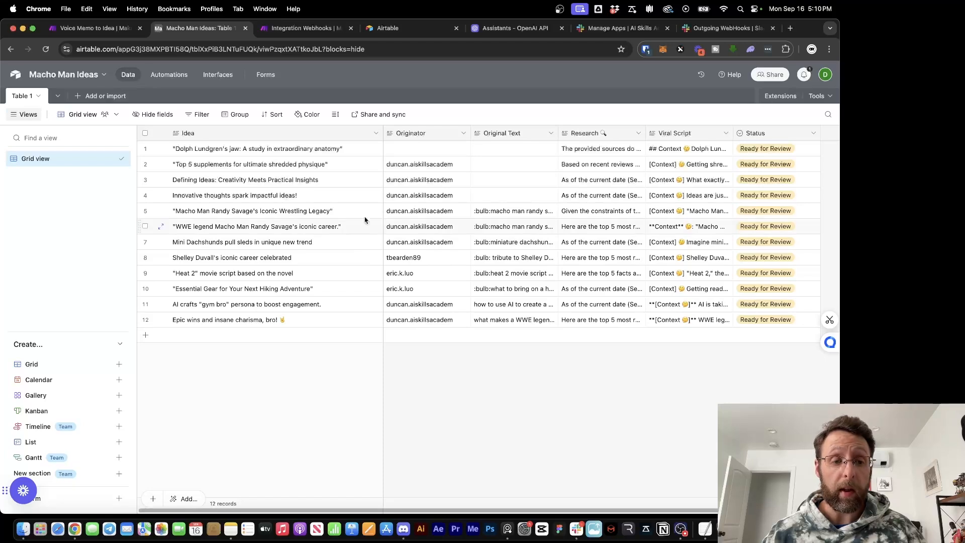
pyautogui.click(102, 28)
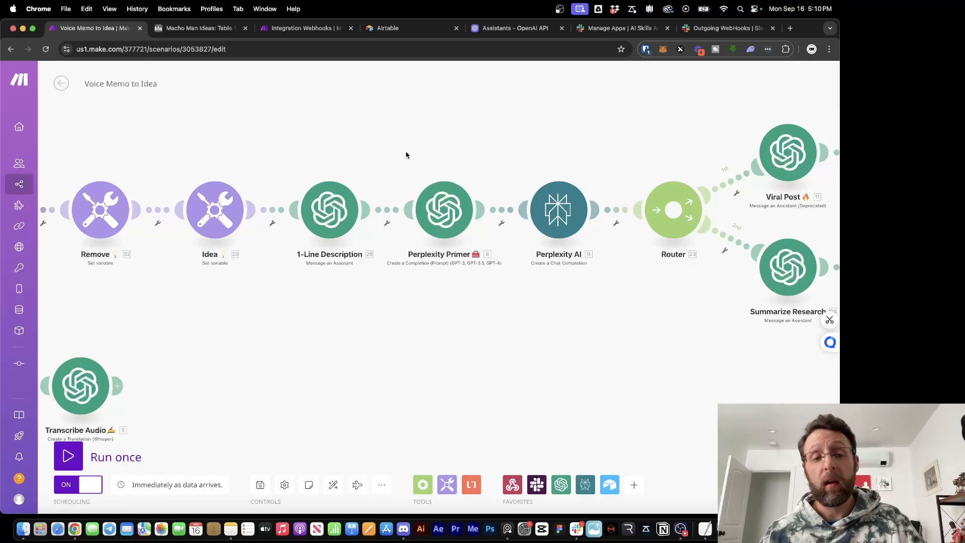
# Select the Perplexity Primer prompt text, then return to Integration Webhooks
pyautogui.click(458, 229)
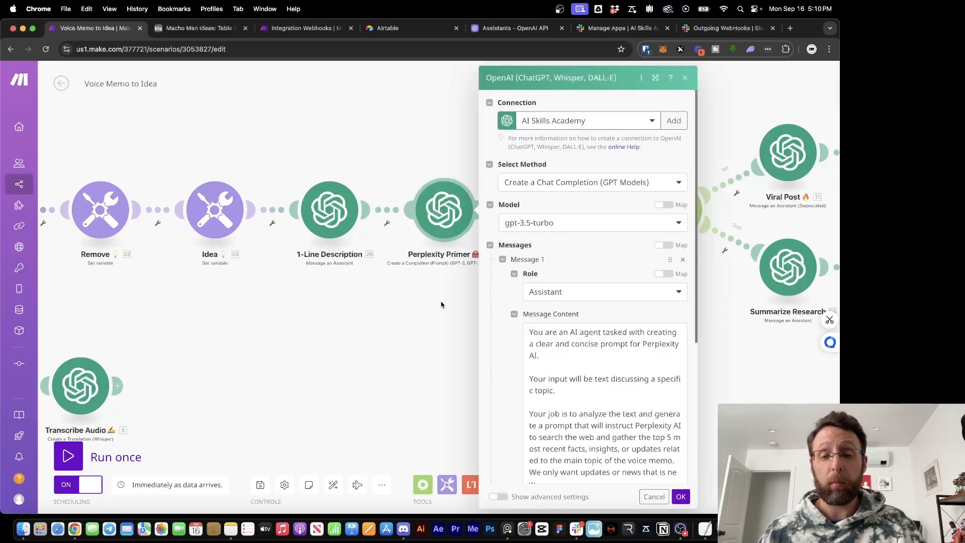
pyautogui.scroll(-2, 558, 389)
pyautogui.scroll(3, 558, 388)
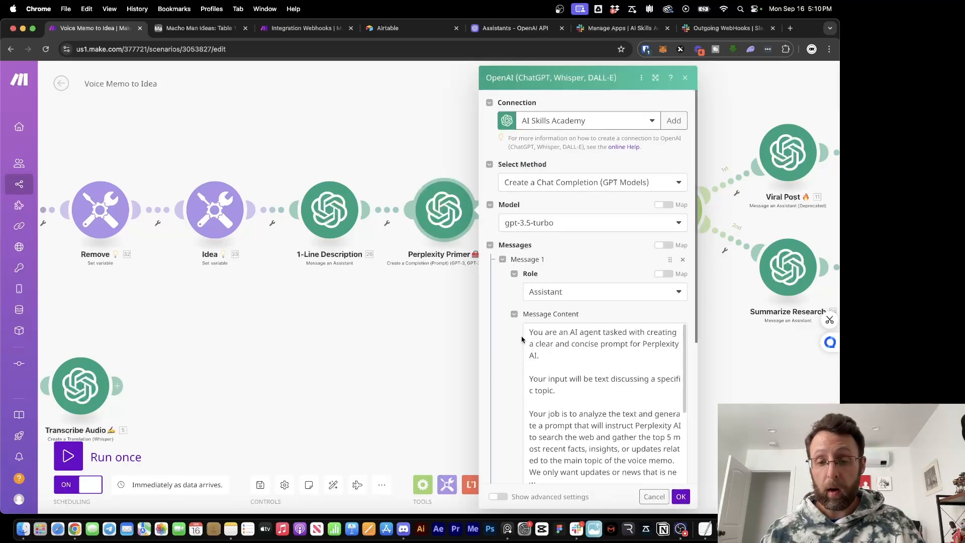
pyautogui.moveTo(528, 333); pyautogui.dragTo(606, 518)
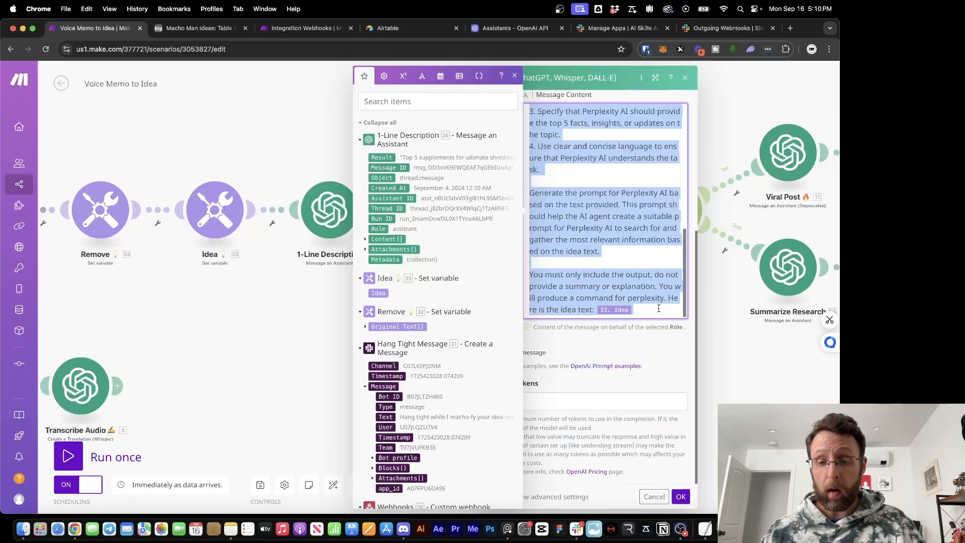
pyautogui.click(266, 347)
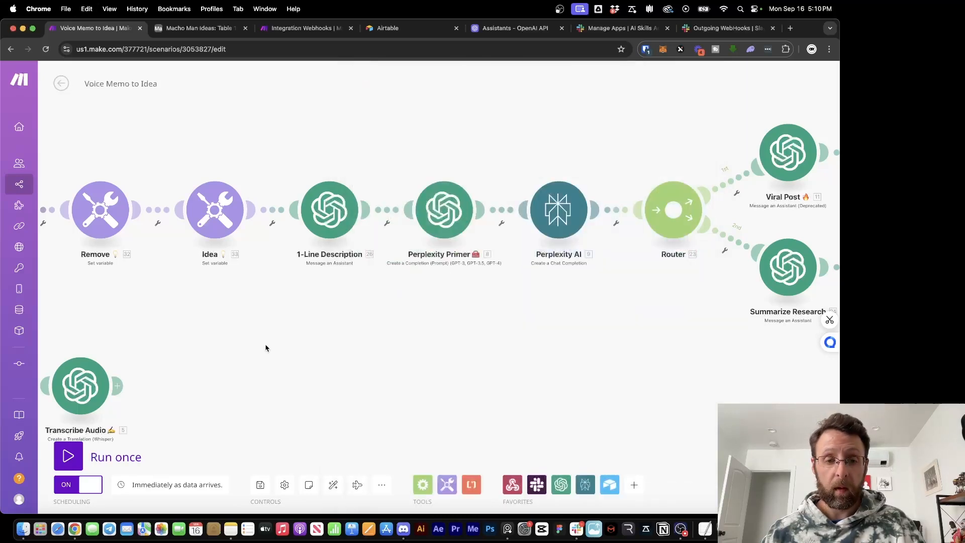
pyautogui.click(304, 29)
# Add an OpenAI Create a Completion module after Idea using gpt-4o
pyautogui.click(464, 256)
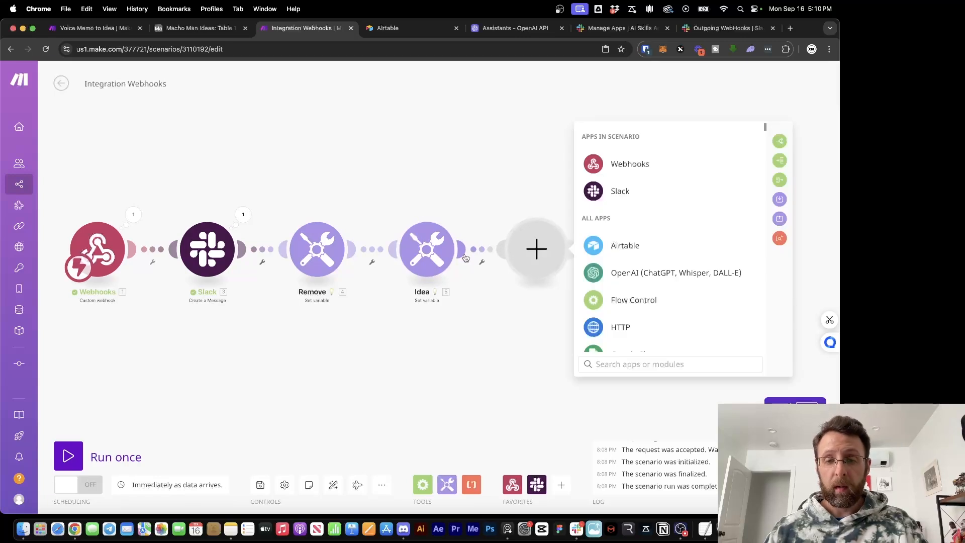
pyautogui.click(626, 272)
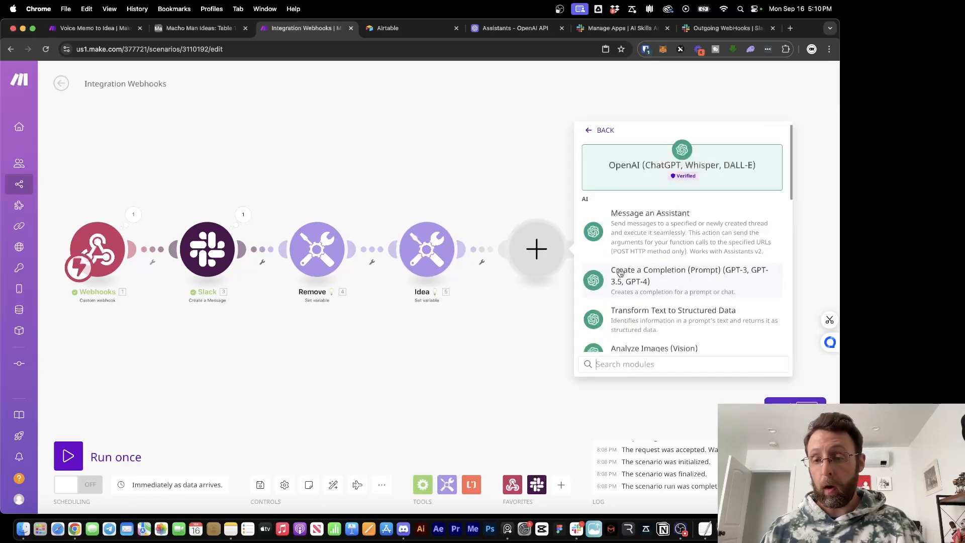
pyautogui.click(630, 275)
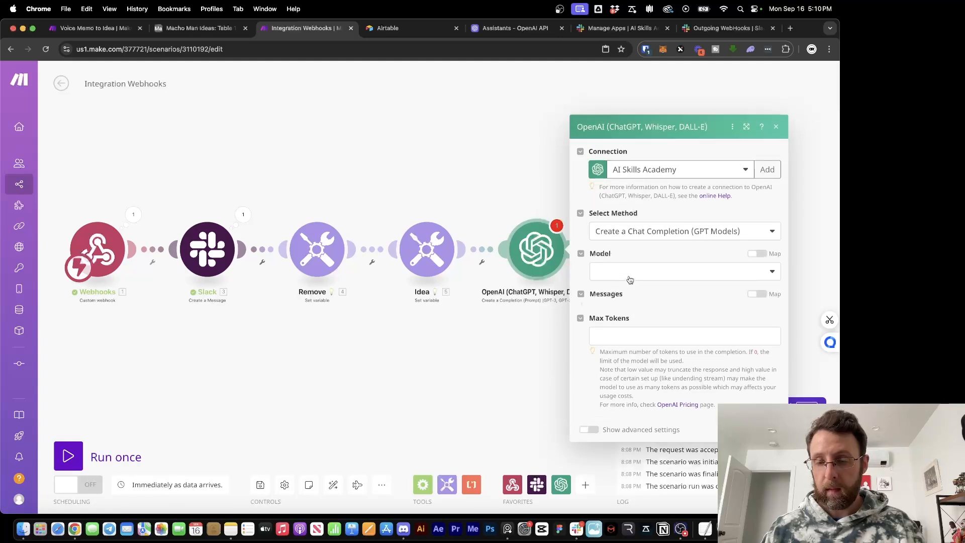
pyautogui.click(663, 239)
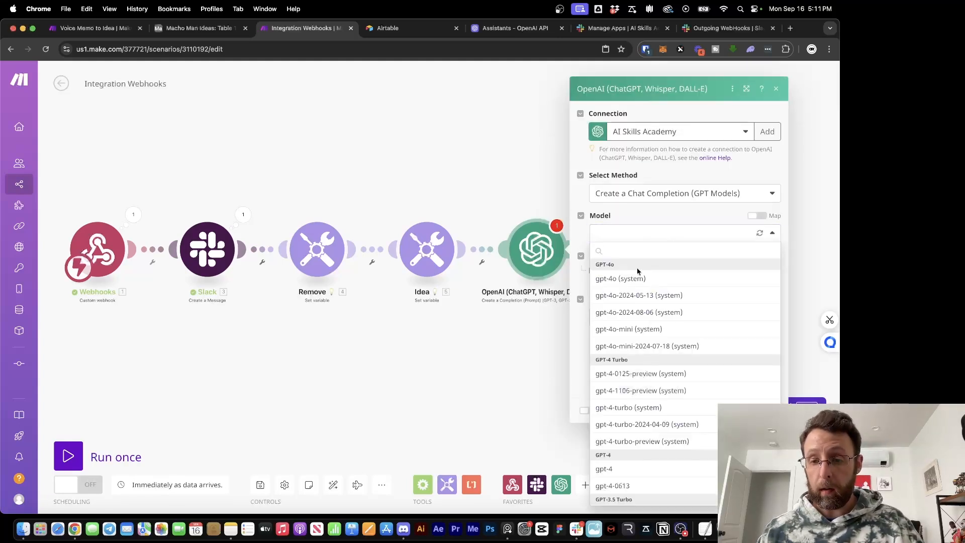
pyautogui.click(630, 283)
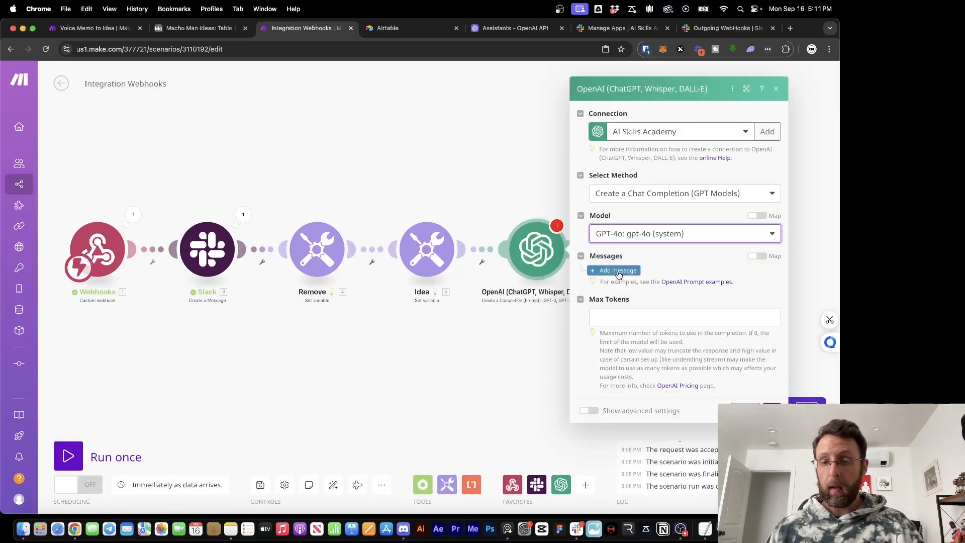
# Add a User message with the pasted Perplexity Primer prompt, ending with 5. Idea
pyautogui.click(616, 271)
pyautogui.click(653, 296)
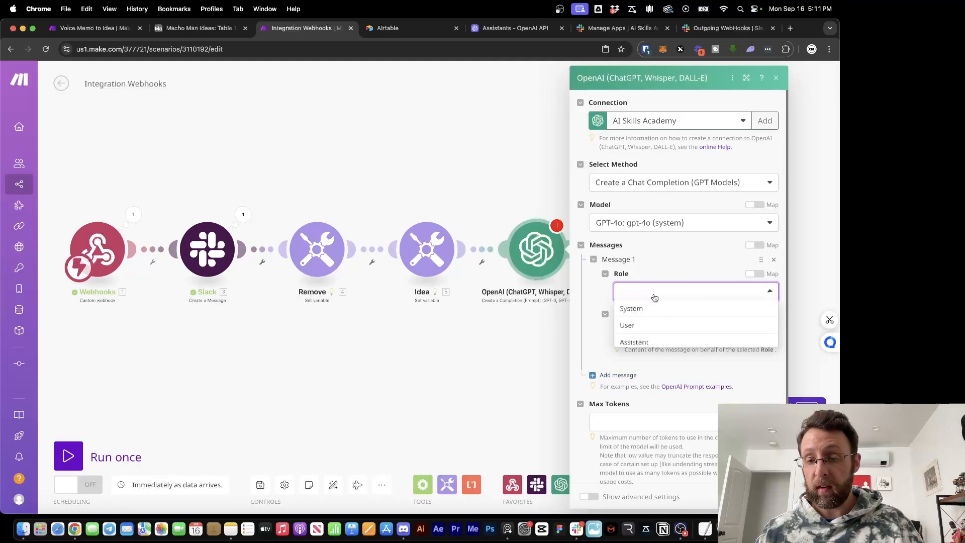
pyautogui.click(638, 326)
pyautogui.click(639, 330)
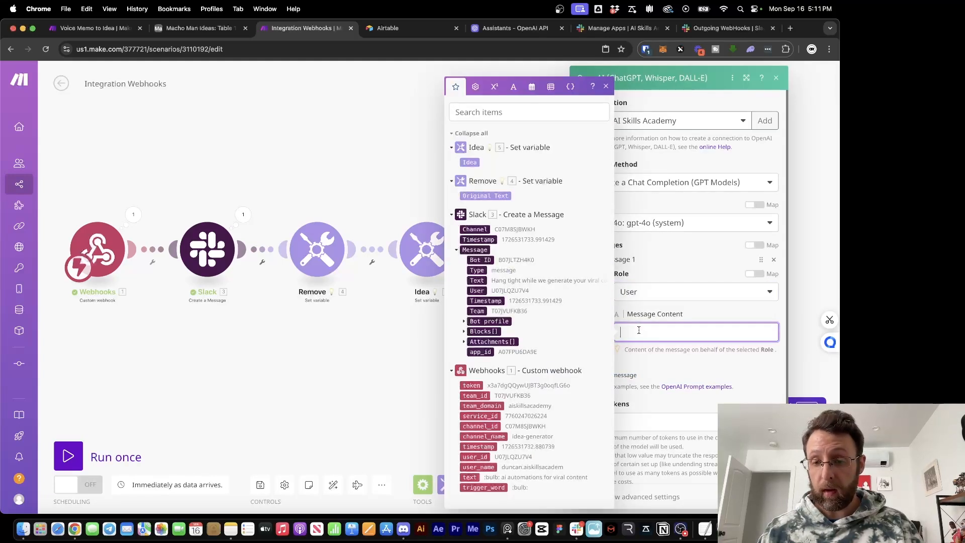
pyautogui.press('super+v')
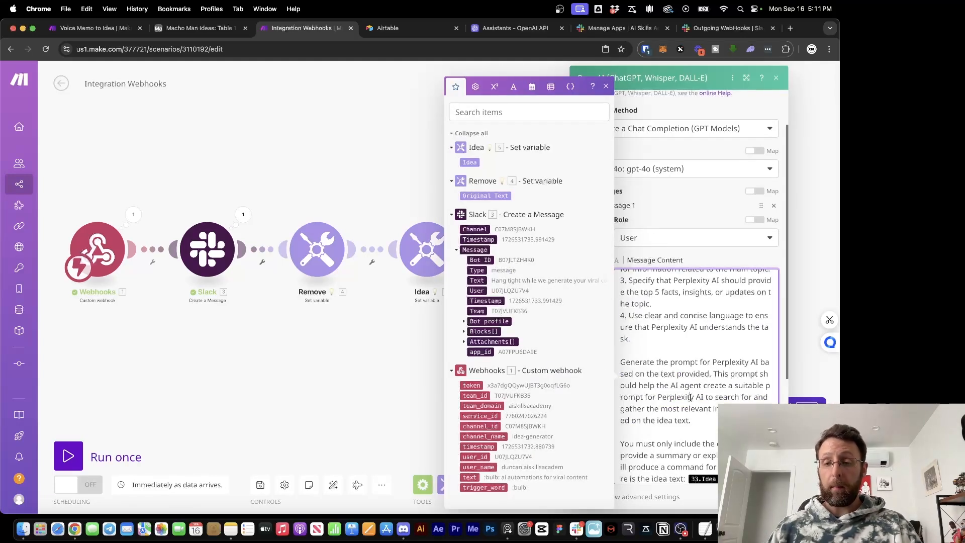
pyautogui.scroll(5, 690, 397)
pyautogui.click(678, 319)
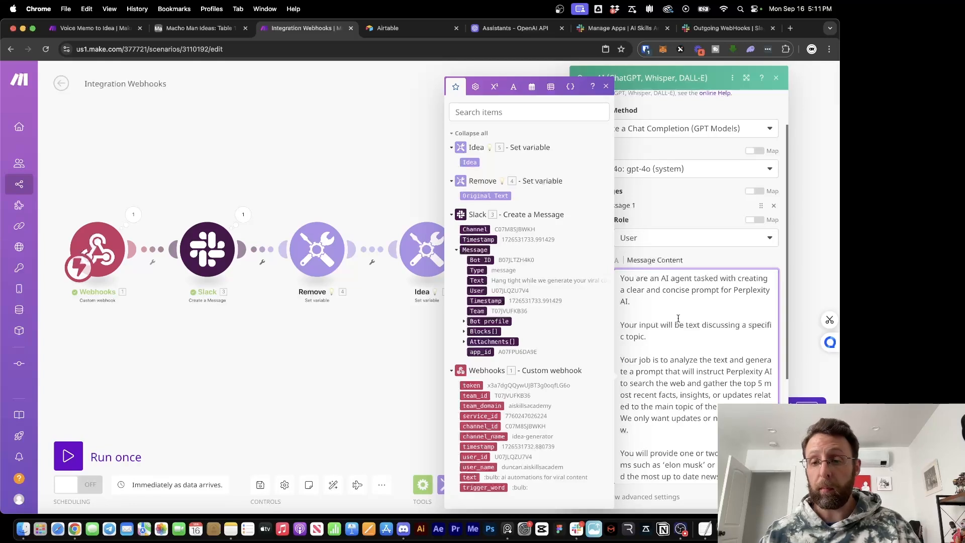
pyautogui.scroll(-10, 678, 318)
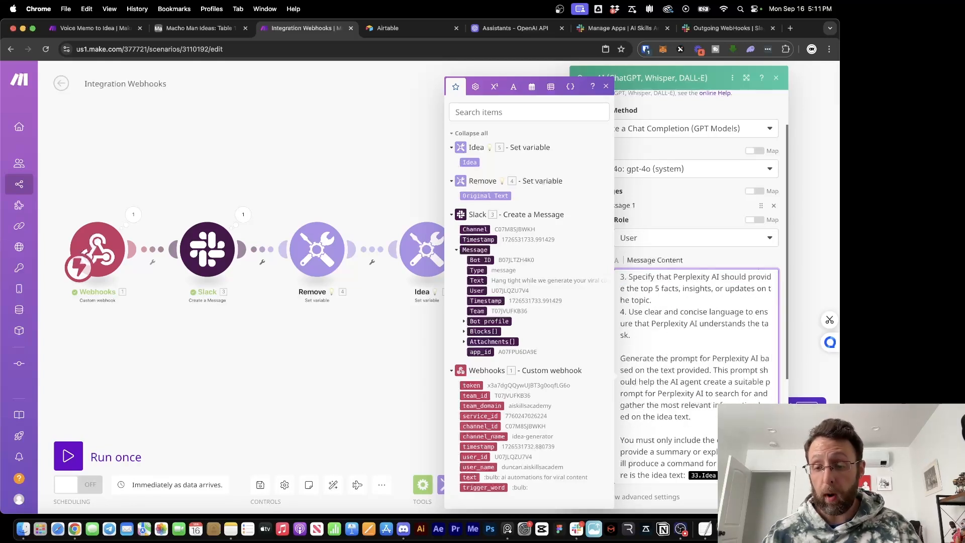
pyautogui.press('BackSpace')
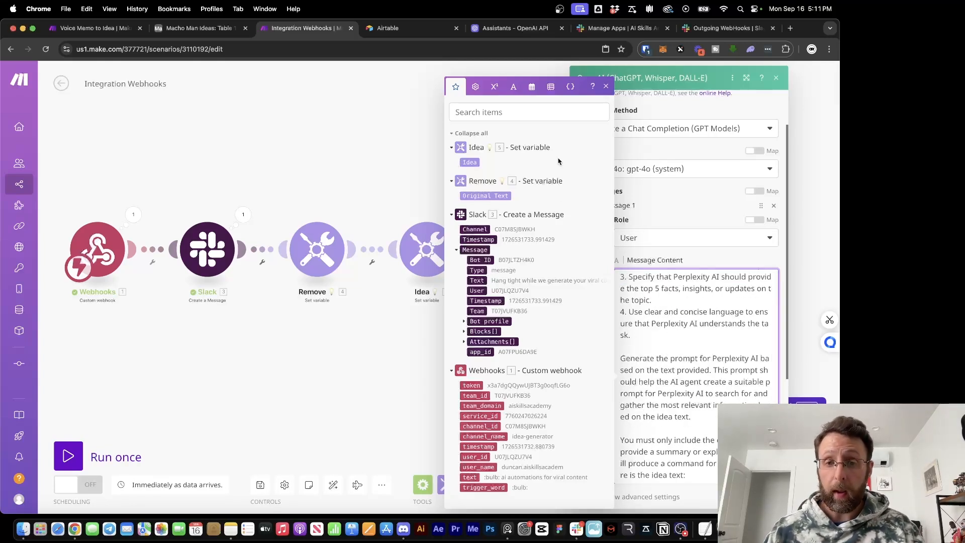
pyautogui.click(472, 162)
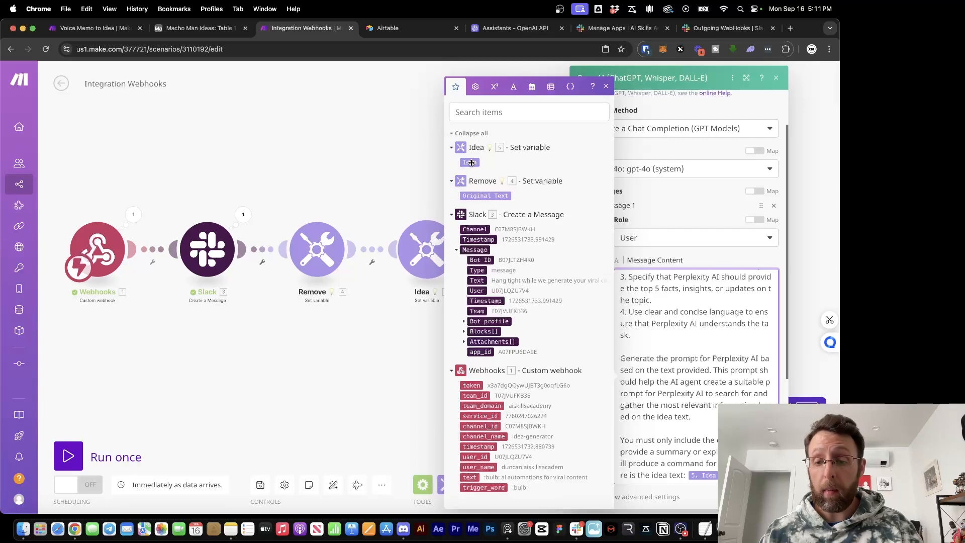
pyautogui.click(697, 413)
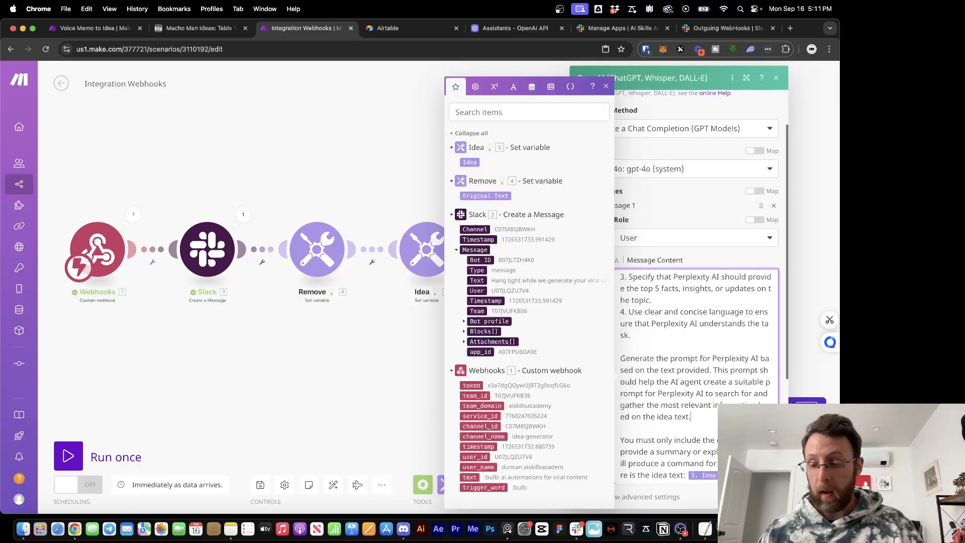
pyautogui.click(770, 496)
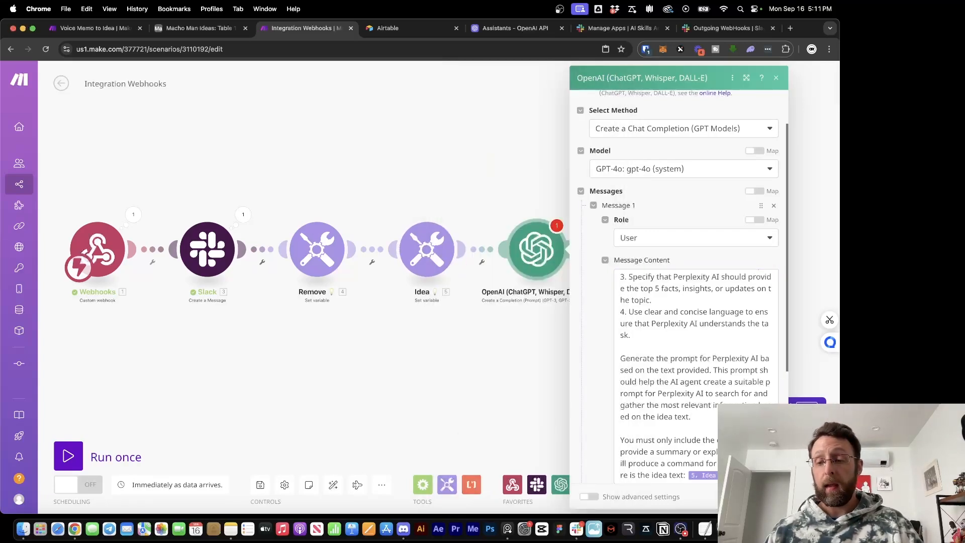
# Set Max Tokens to 0 and close the OpenAI module
pyautogui.scroll(5, 678, 361)
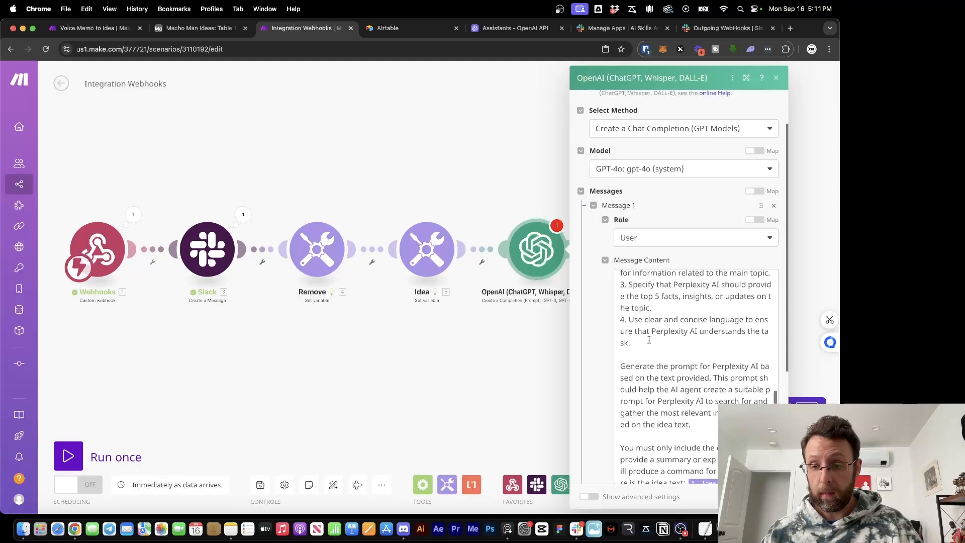
pyautogui.scroll(-5, 593, 377)
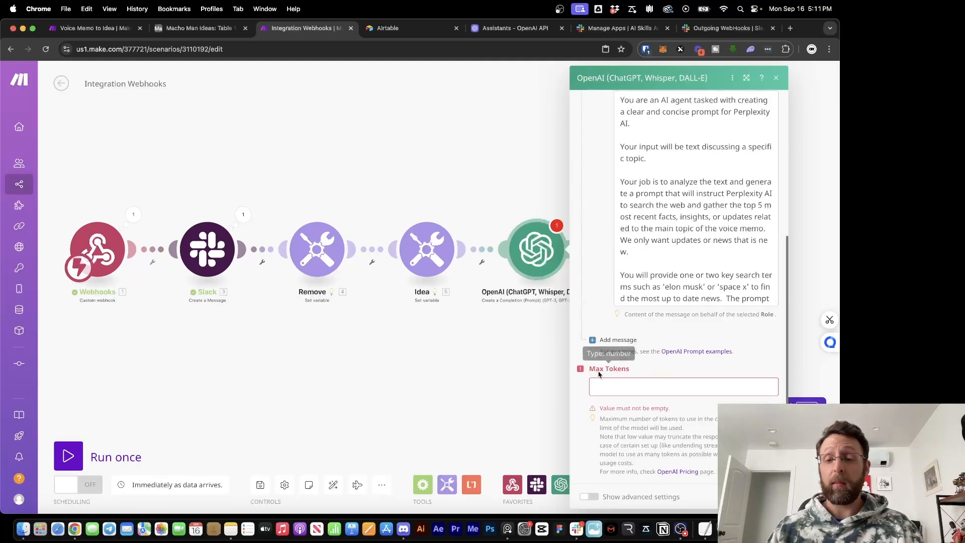
pyautogui.click(609, 389)
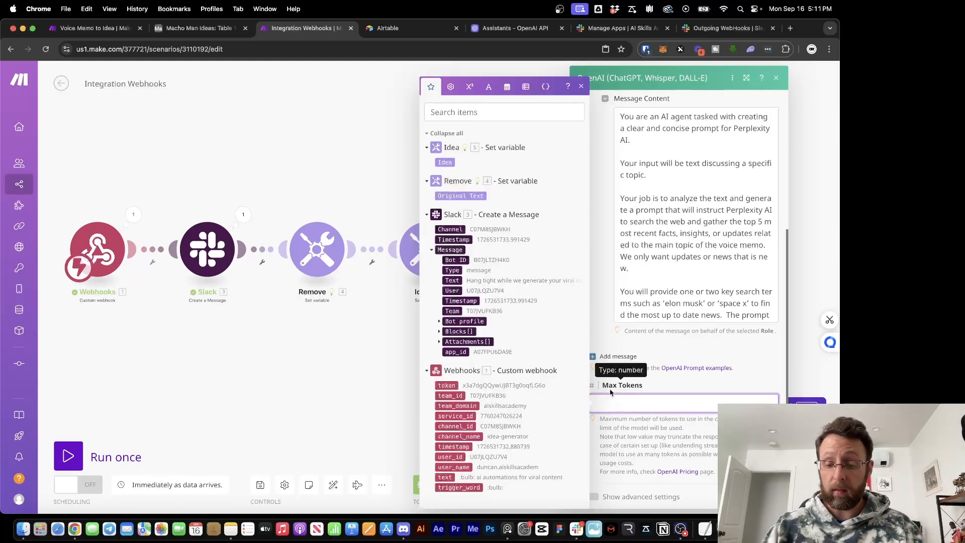
pyautogui.write('0')
pyautogui.click(767, 497)
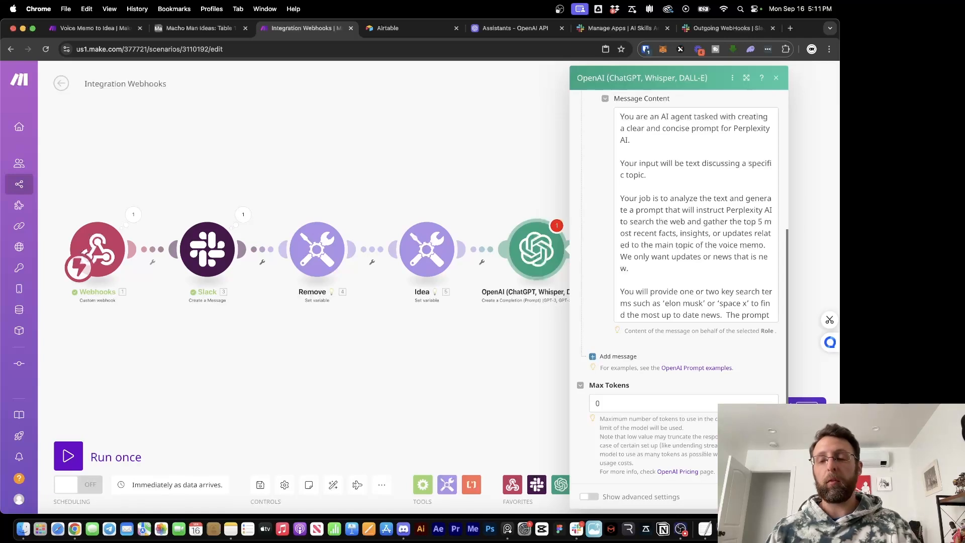
pyautogui.click(563, 404)
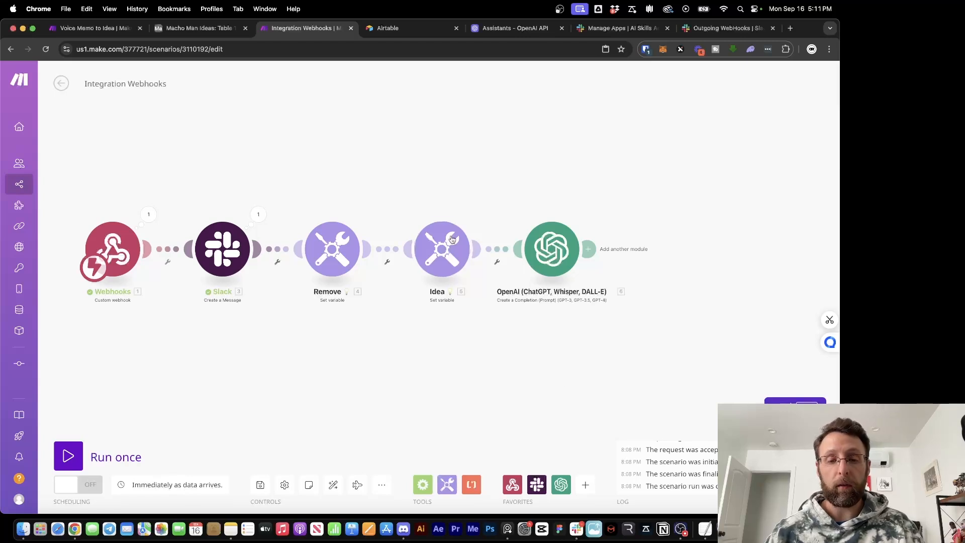
# Set the Idea variable's value to 'ai automations for viral content'
pyautogui.click(442, 254)
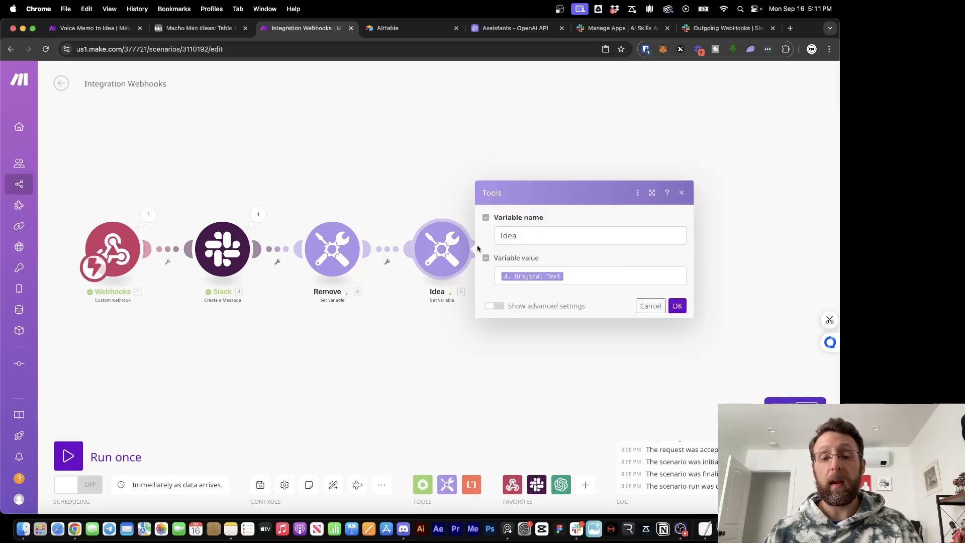
pyautogui.click(579, 276)
pyautogui.press('BackSpace')
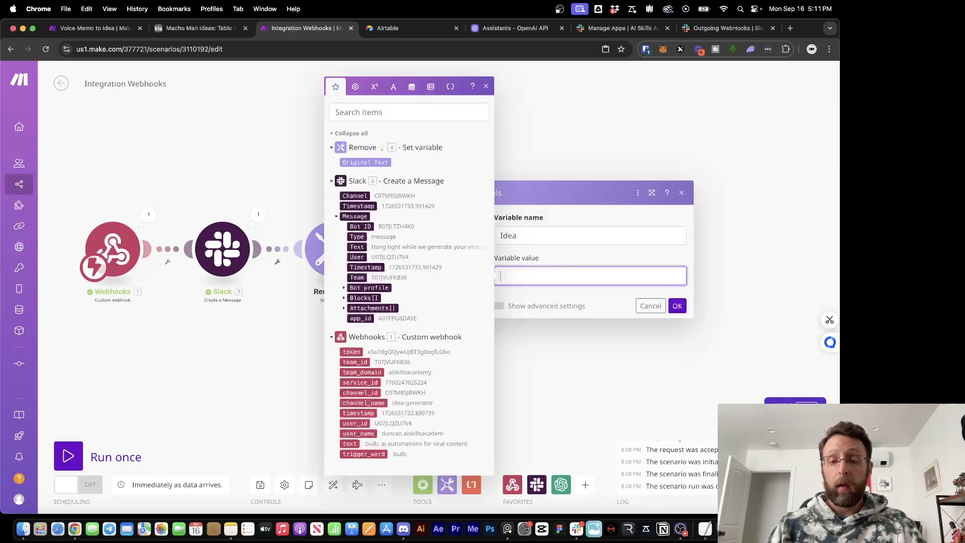
pyautogui.write('ai automatio')
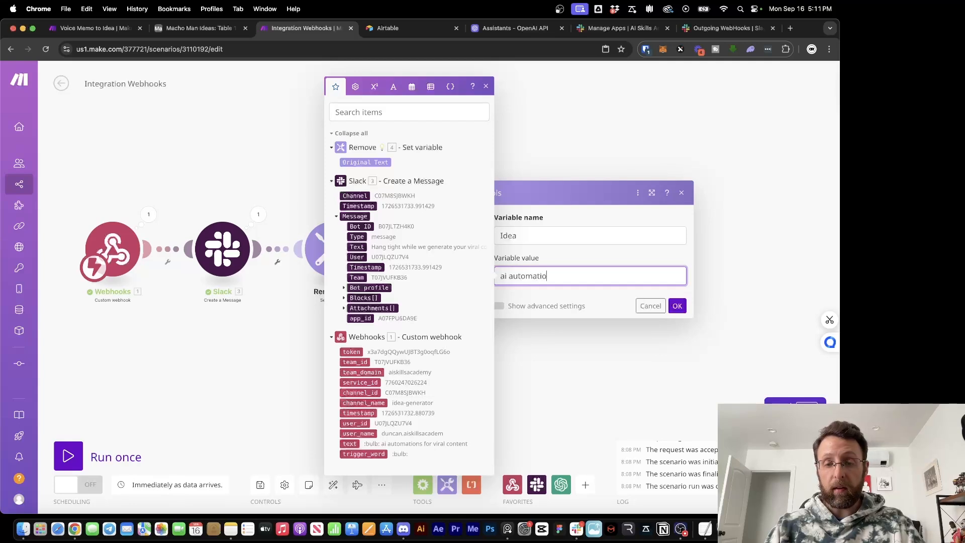
pyautogui.write('ms')
pyautogui.press('BackSpace')
pyautogui.press('BackSpace')
pyautogui.write('ns for ')
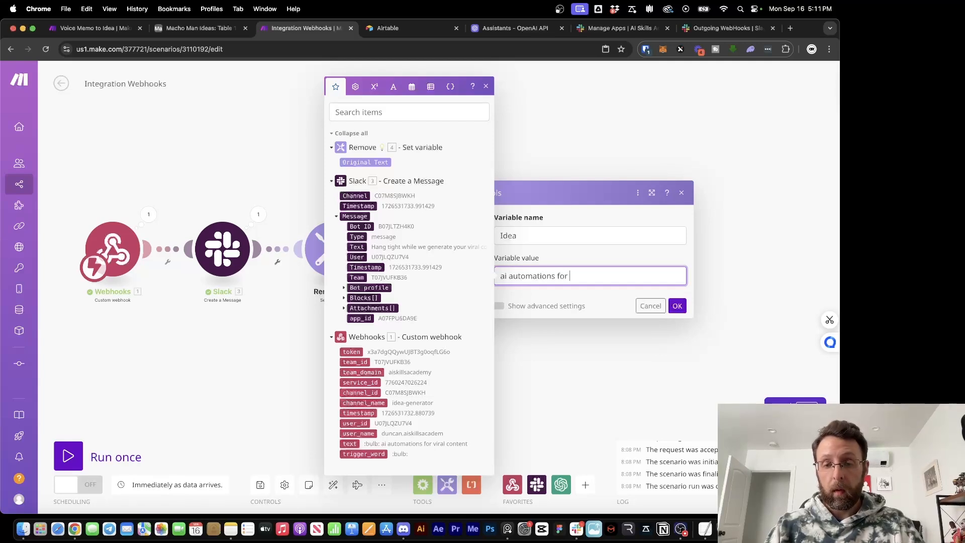
pyautogui.write('viral content')
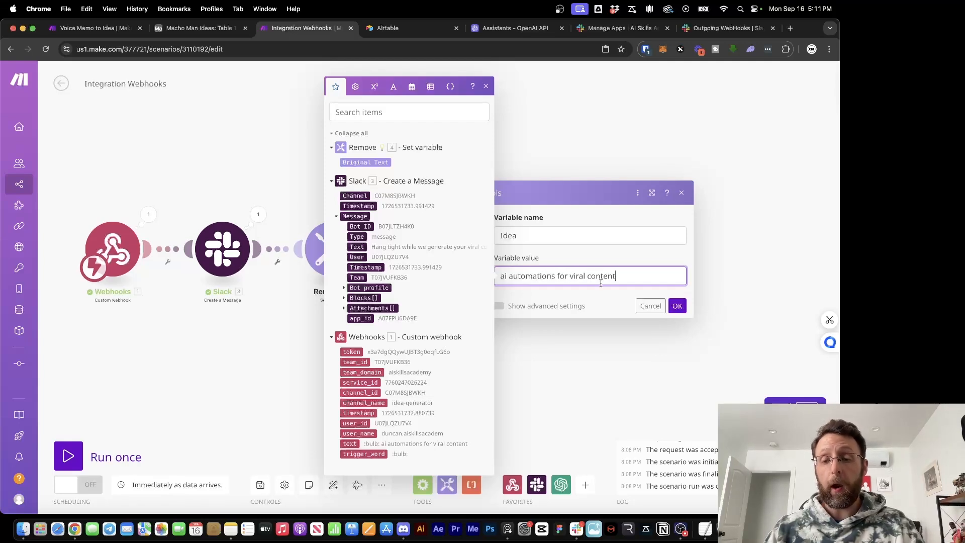
pyautogui.click(677, 305)
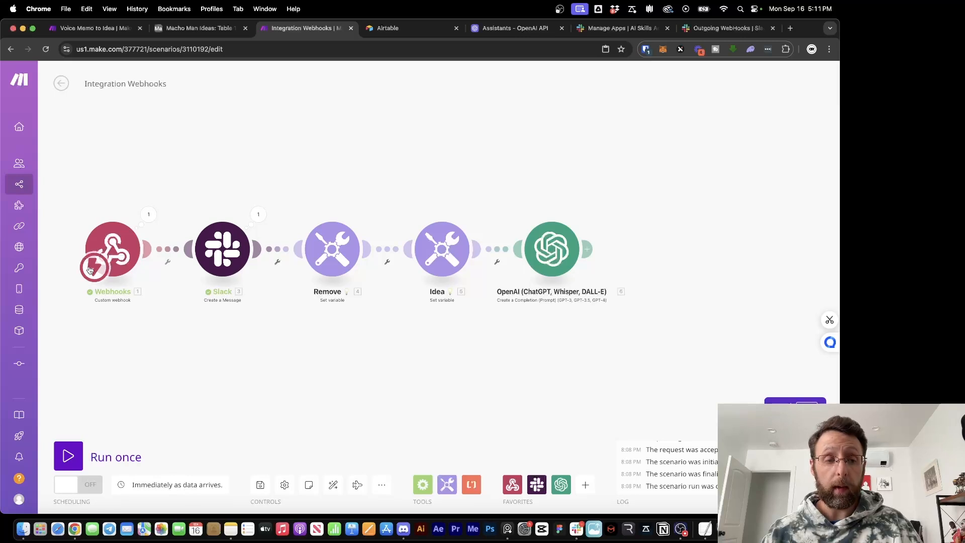
# Unlink Idea from Remove and make Idea the scenario's starting module
pyautogui.moveTo(94, 267); pyautogui.dragTo(426, 260)
pyautogui.rightClick(392, 250)
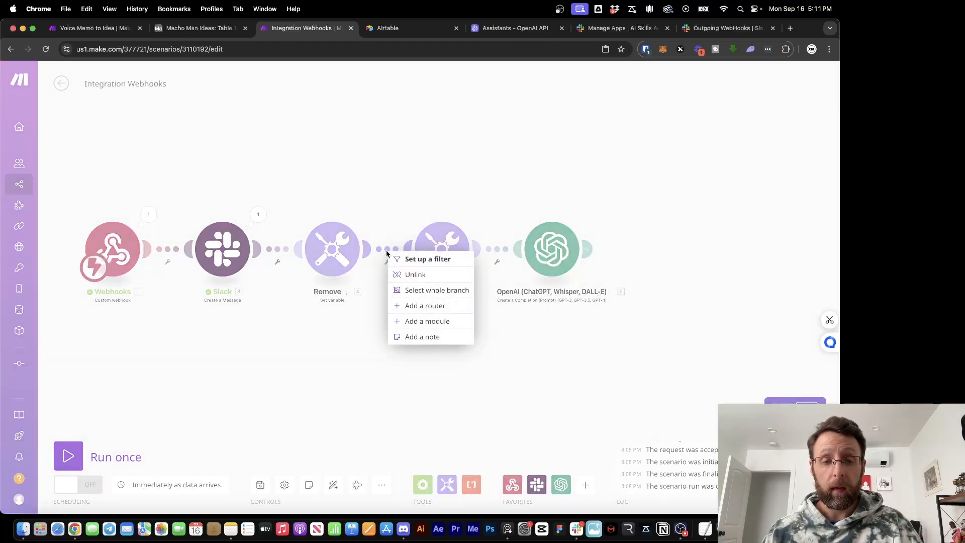
pyautogui.click(401, 275)
pyautogui.moveTo(84, 267); pyautogui.dragTo(426, 267)
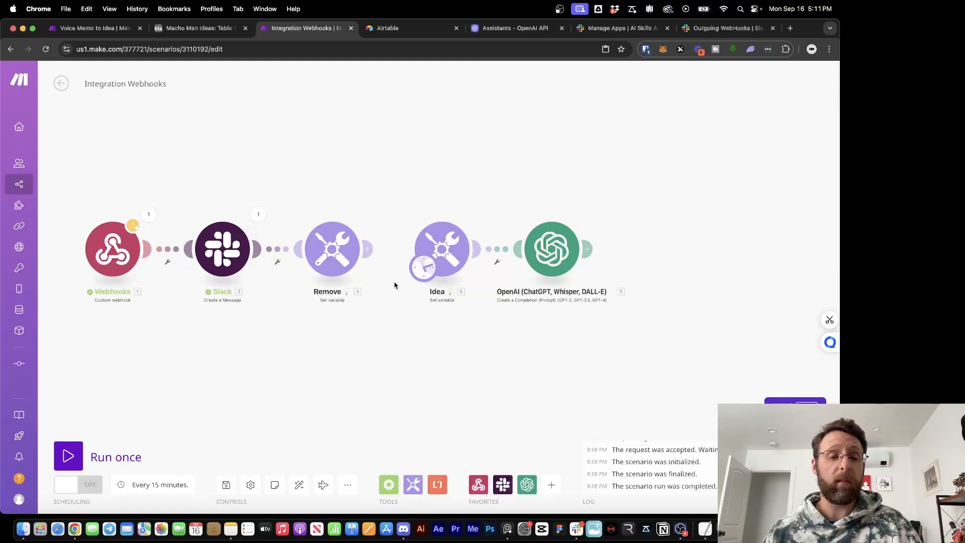
# Run the scenario once and inspect Idea's output and OpenAI's generated top-5-facts prompt
pyautogui.click(69, 455)
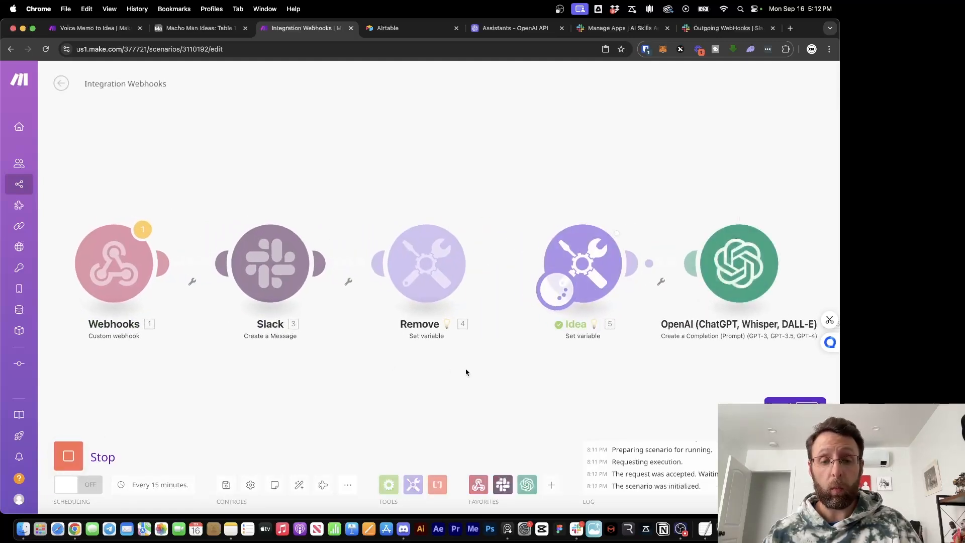
pyautogui.click(653, 221)
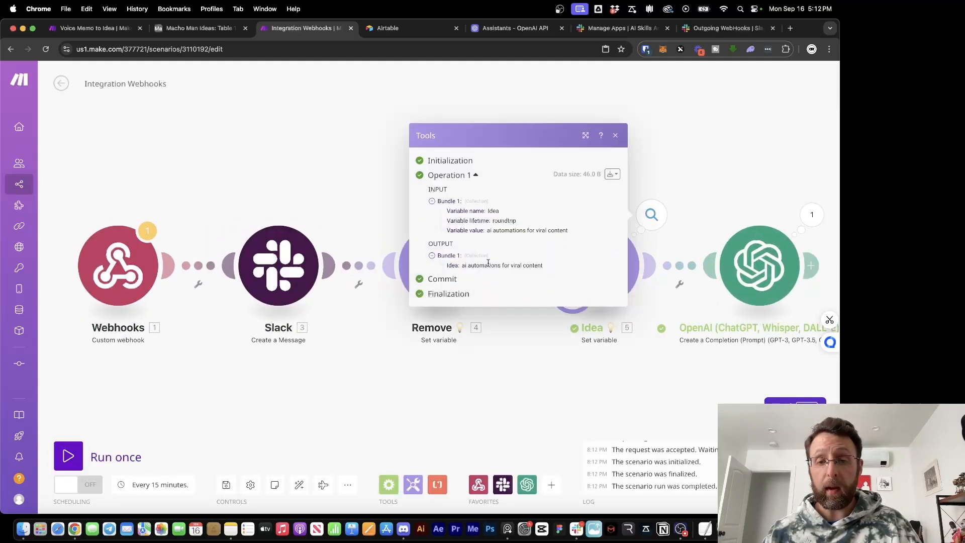
pyautogui.moveTo(466, 267); pyautogui.dragTo(596, 269)
pyautogui.moveTo(708, 402); pyautogui.dragTo(404, 372)
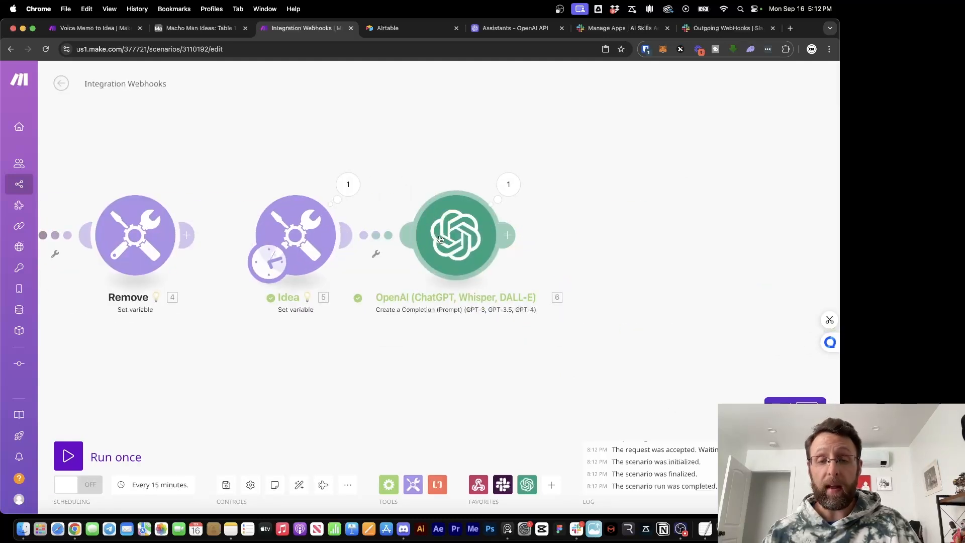
pyautogui.click(499, 189)
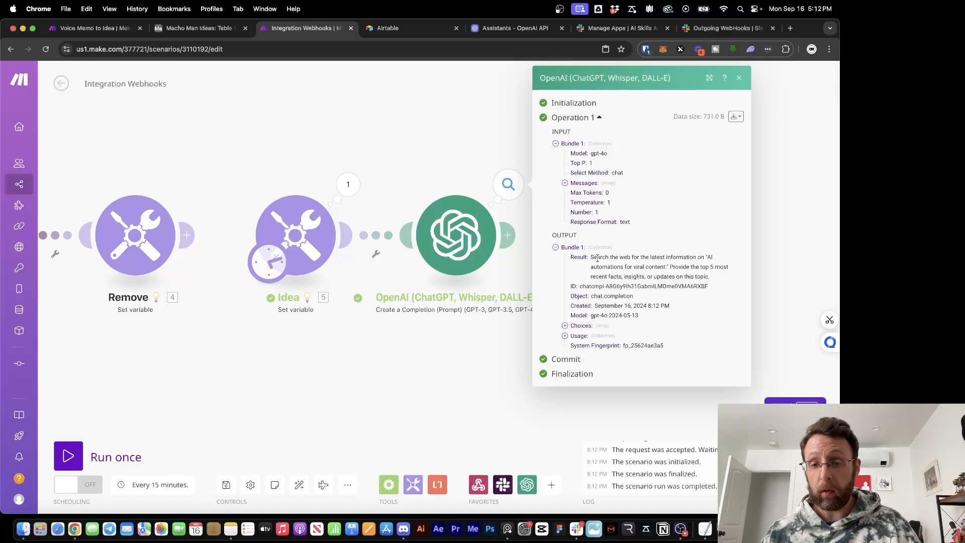
pyautogui.moveTo(596, 259); pyautogui.dragTo(713, 269)
pyautogui.click(684, 265)
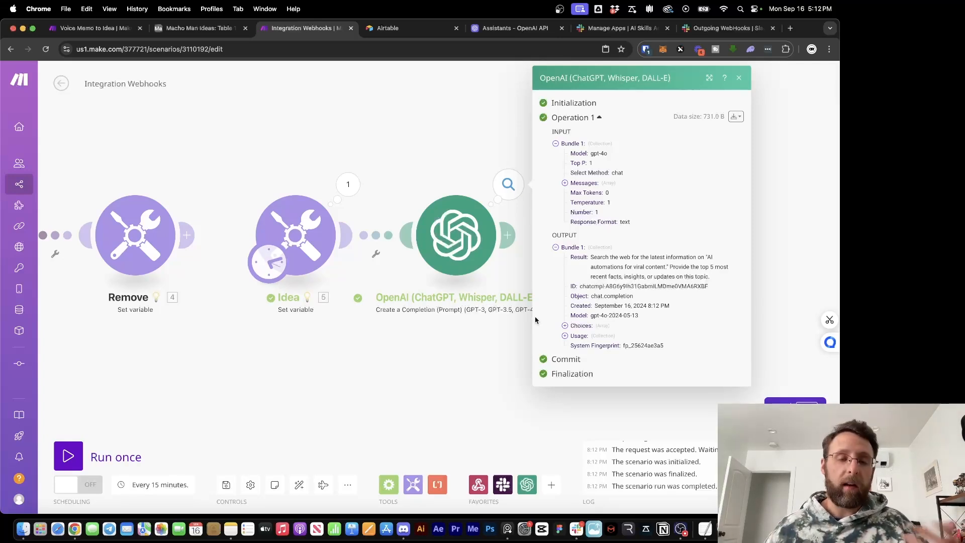
pyautogui.click(420, 365)
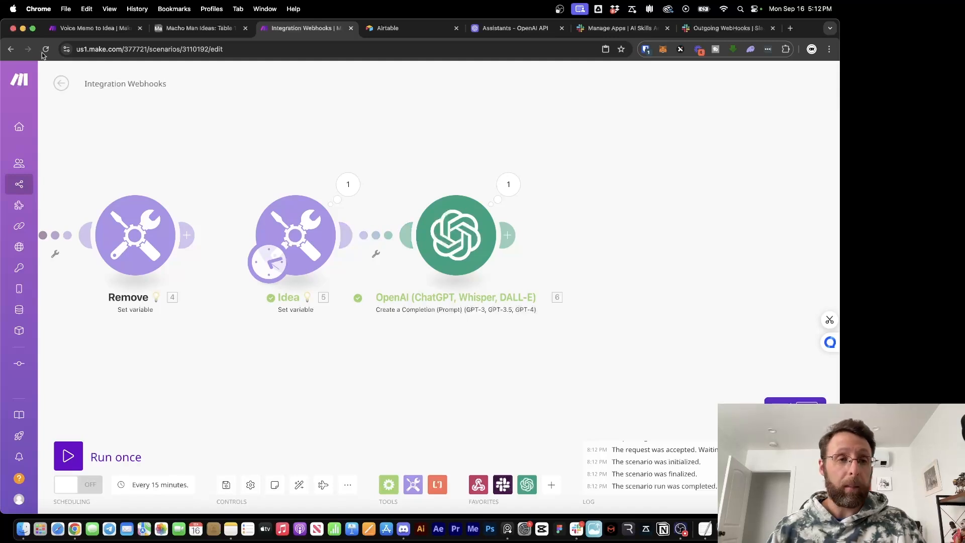
# Copy the Perplexity AI message content from Voice Memo to Idea and return to Integration Webhooks
pyautogui.click(81, 29)
pyautogui.moveTo(573, 367); pyautogui.dragTo(521, 366)
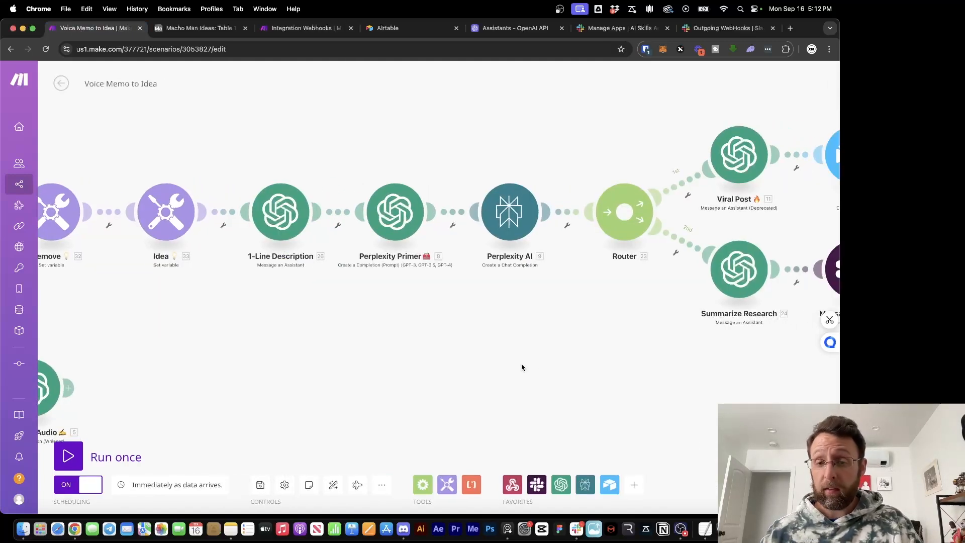
pyautogui.click(518, 211)
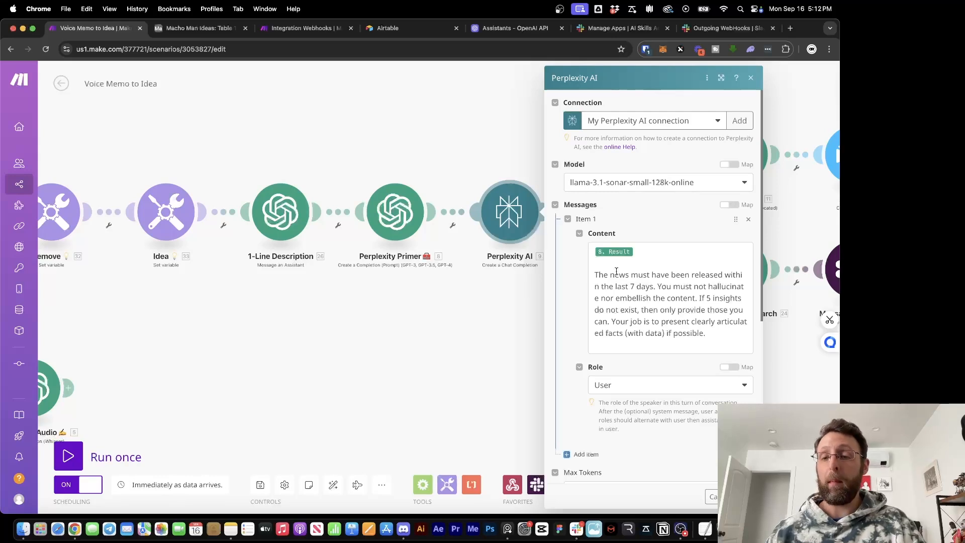
pyautogui.moveTo(714, 341); pyautogui.dragTo(574, 253)
pyautogui.press('super+c')
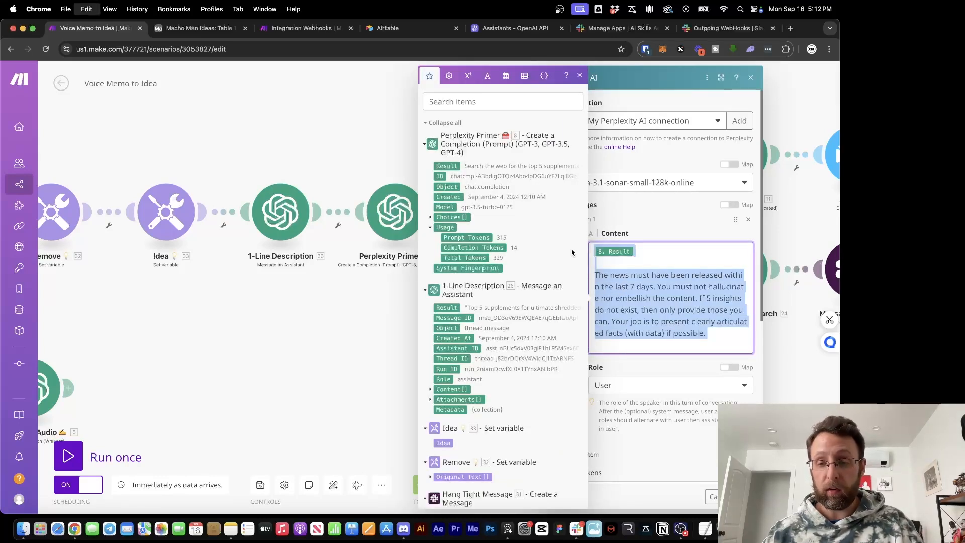
pyautogui.click(690, 263)
pyautogui.click(279, 364)
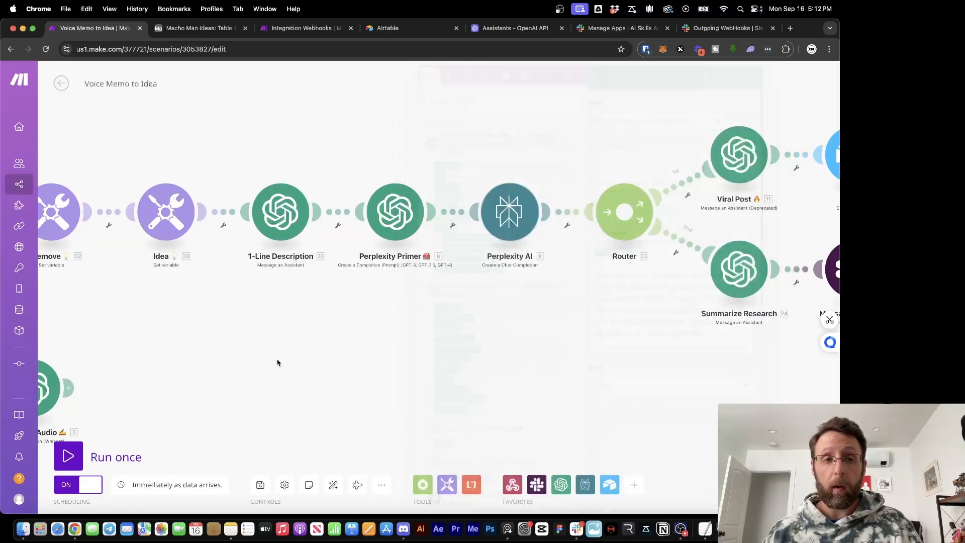
pyautogui.click(298, 29)
# Add a Perplexity AI chat completion module after OpenAI with Max Tokens 4096
pyautogui.click(514, 238)
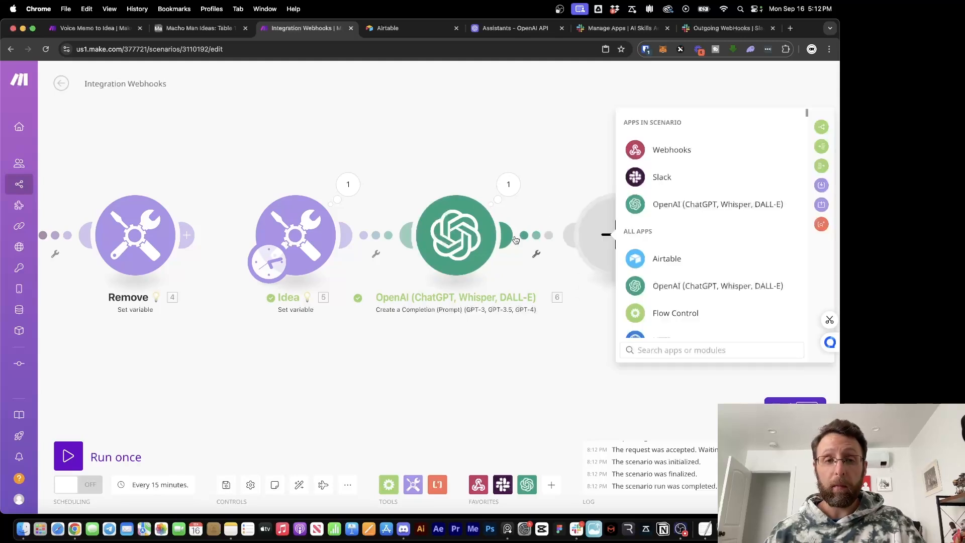
pyautogui.write('per')
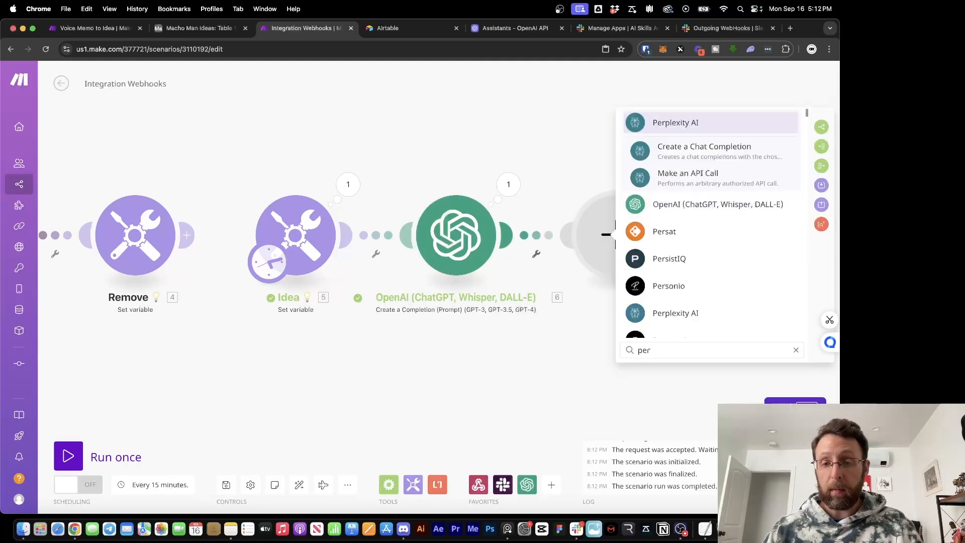
pyautogui.click(656, 151)
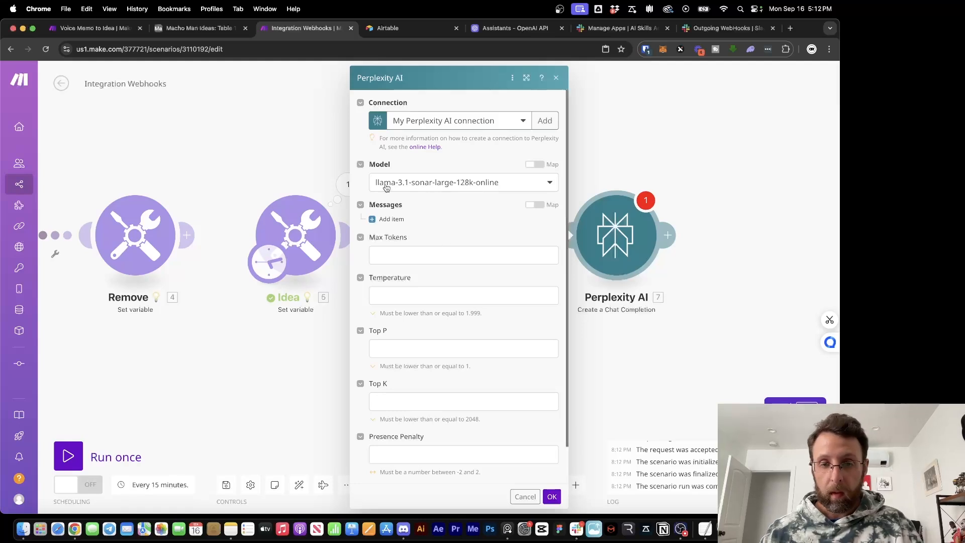
pyautogui.click(438, 259)
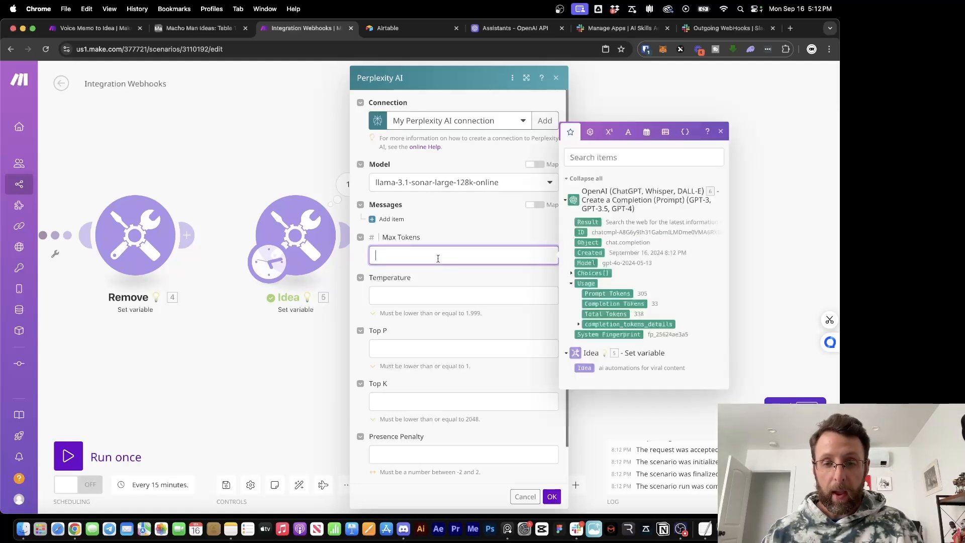
pyautogui.write('4096')
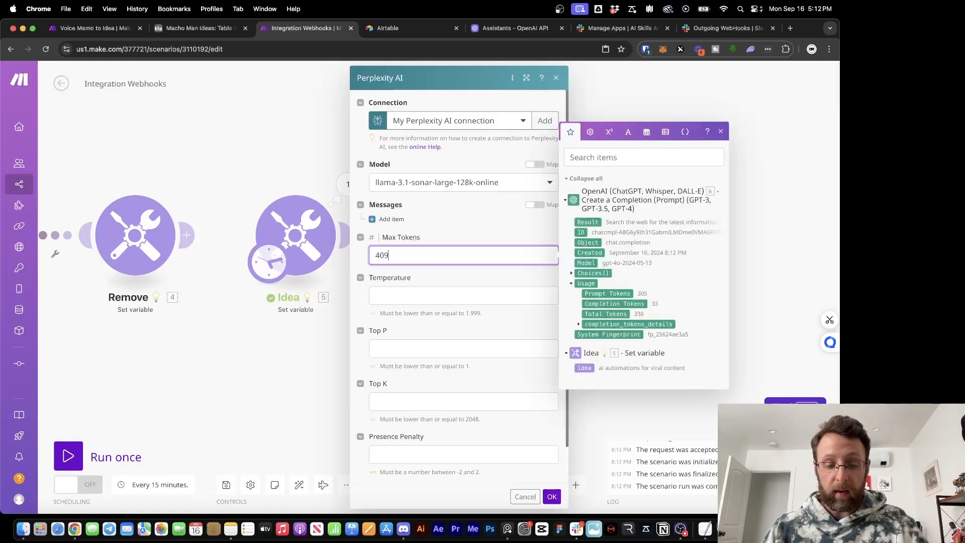
# Add a User message: 5. Idea followed by the pasted news research prompt
pyautogui.click(393, 219)
pyautogui.click(443, 253)
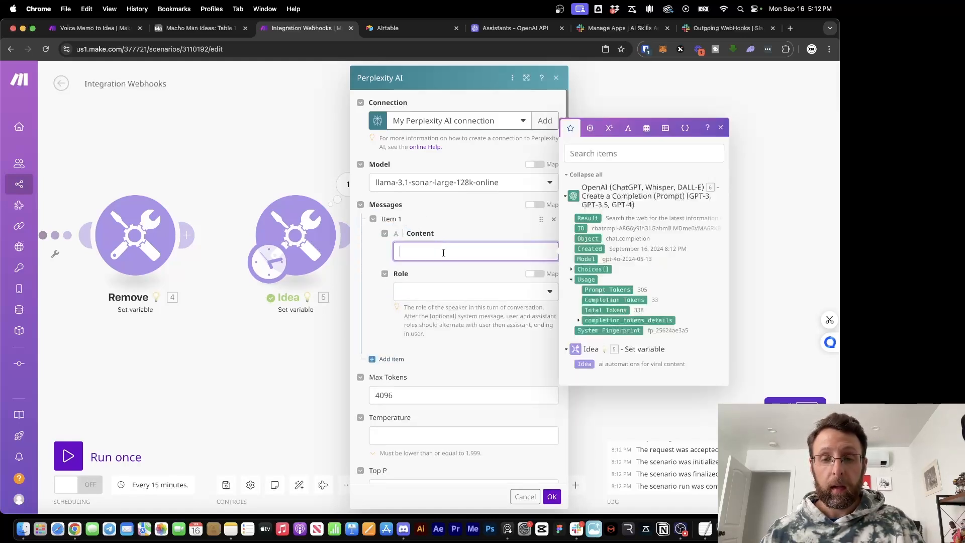
pyautogui.press('super+v')
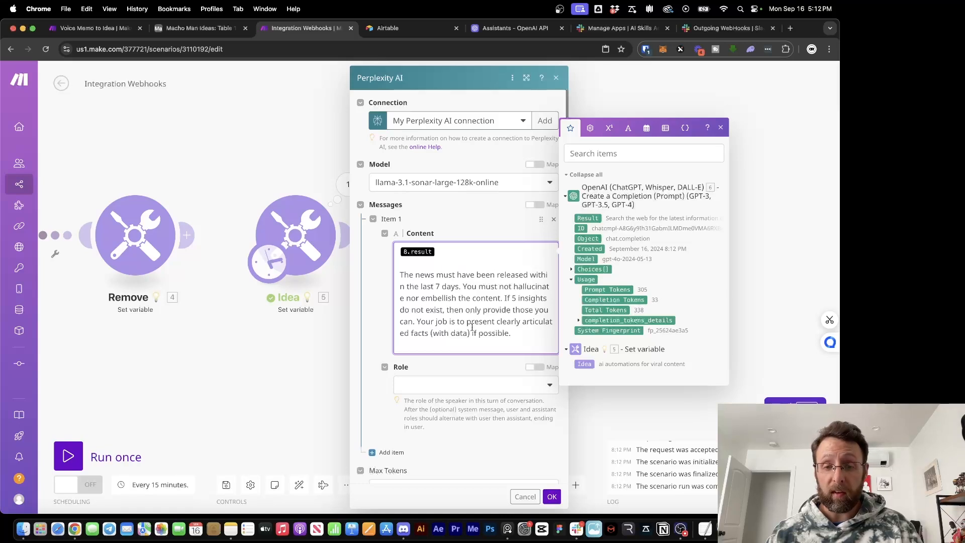
pyautogui.click(440, 250)
pyautogui.press('BackSpace')
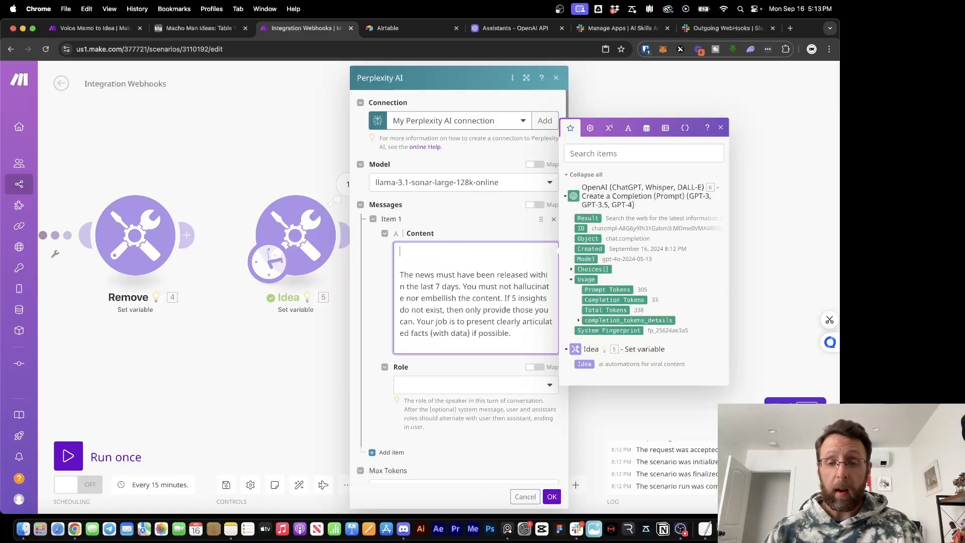
pyautogui.click(584, 363)
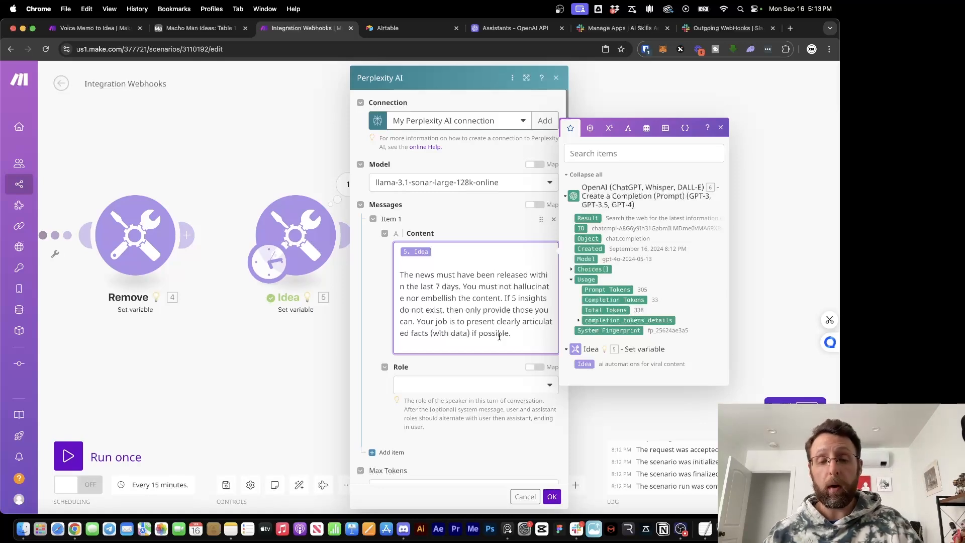
pyautogui.click(472, 385)
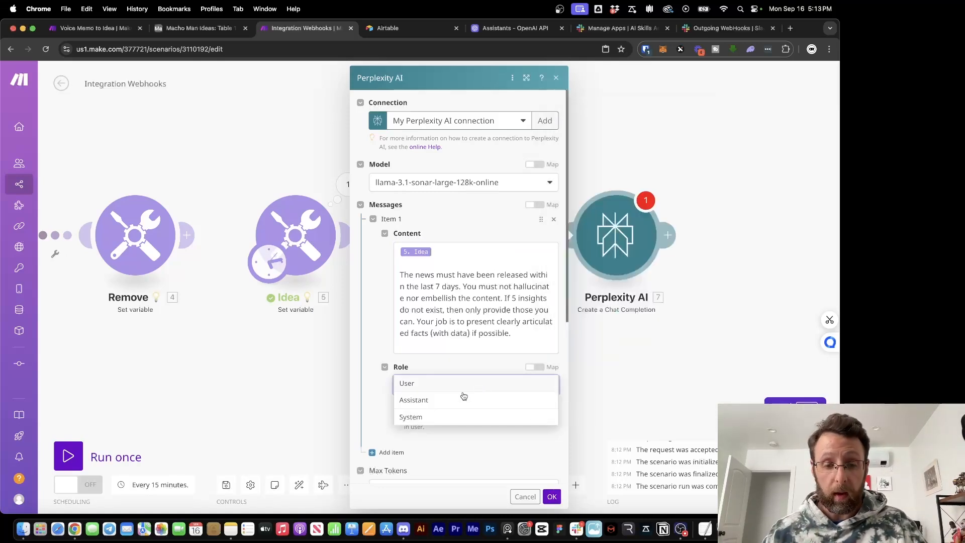
pyautogui.click(434, 388)
pyautogui.scroll(-5, 382, 392)
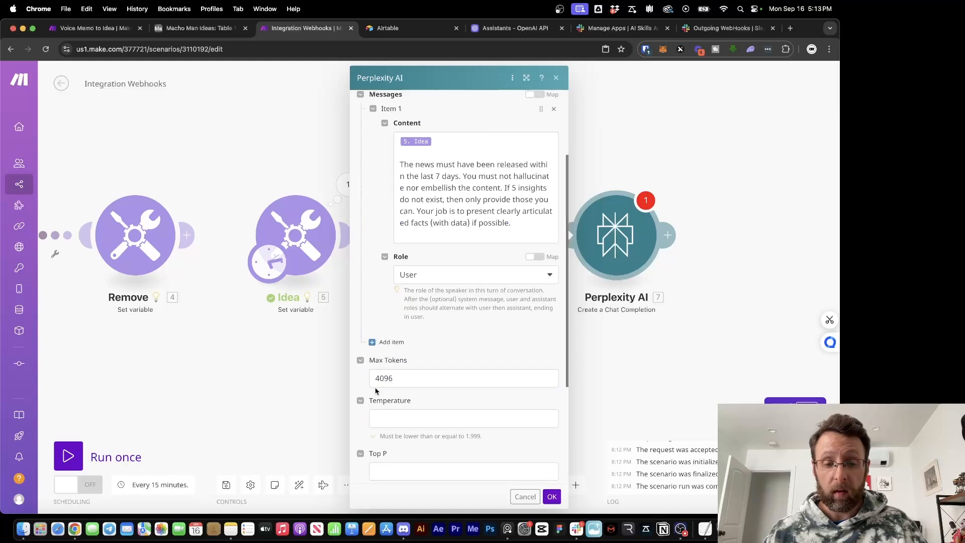
pyautogui.click(552, 497)
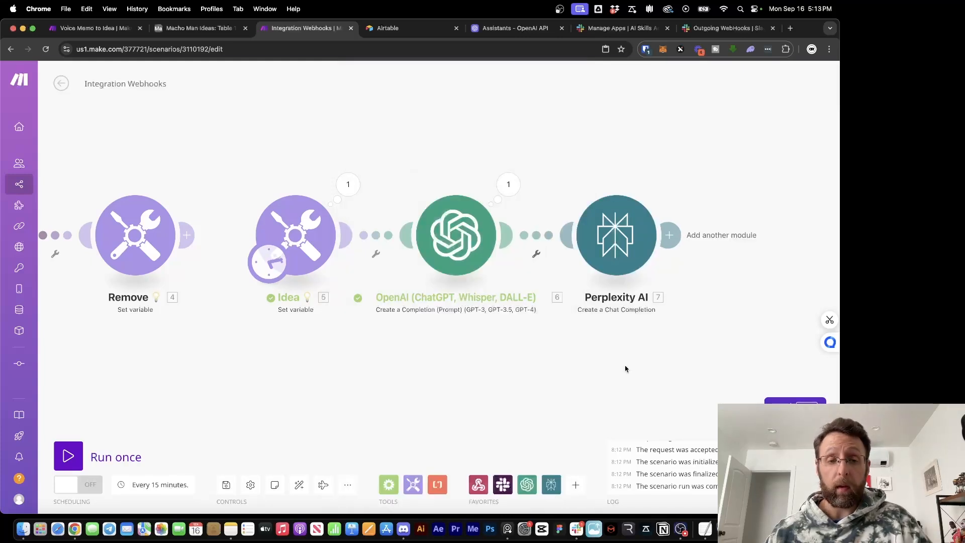
# Run the scenario once and check the Idea and OpenAI research-prompt outputs
pyautogui.click(68, 456)
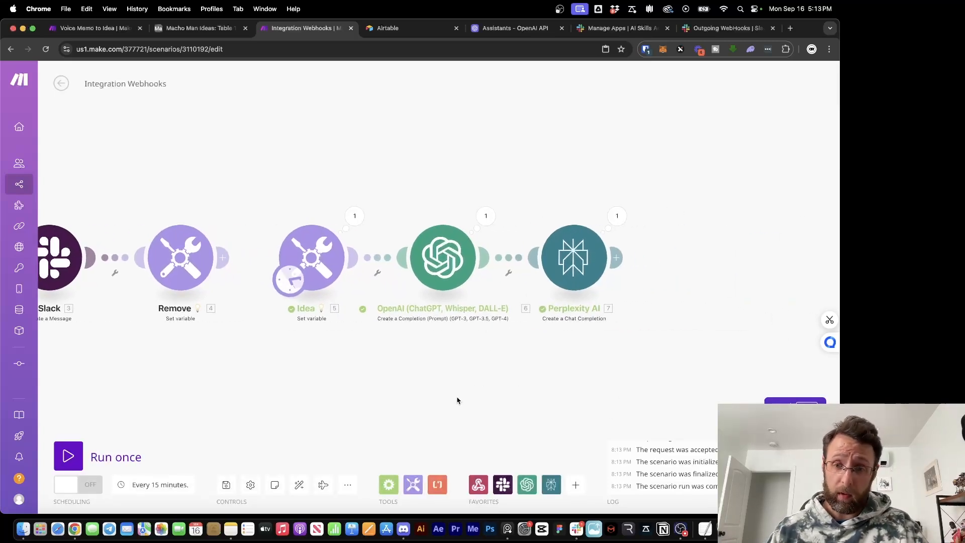
pyautogui.click(347, 219)
pyautogui.moveTo(450, 267); pyautogui.dragTo(506, 270)
pyautogui.click(507, 310)
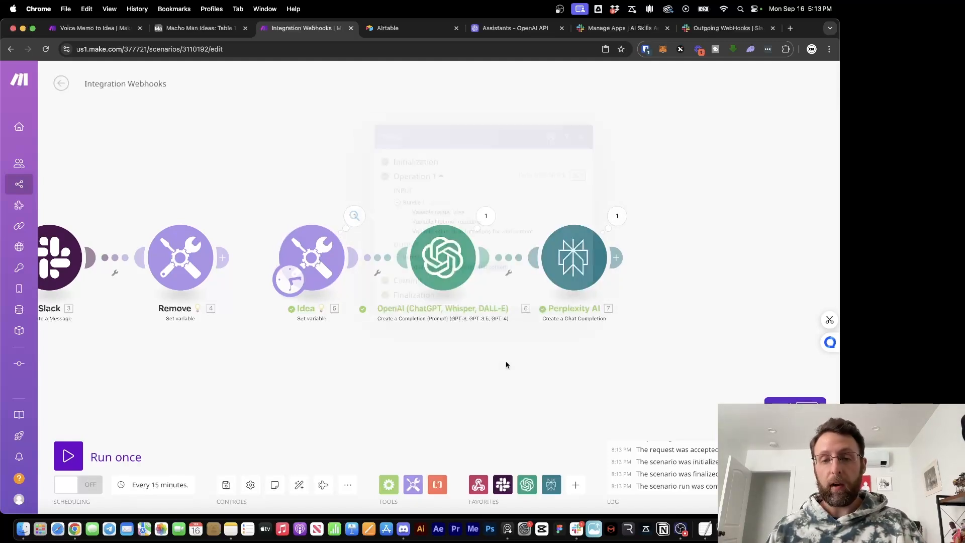
pyautogui.click(485, 215)
pyautogui.moveTo(564, 258); pyautogui.dragTo(671, 268)
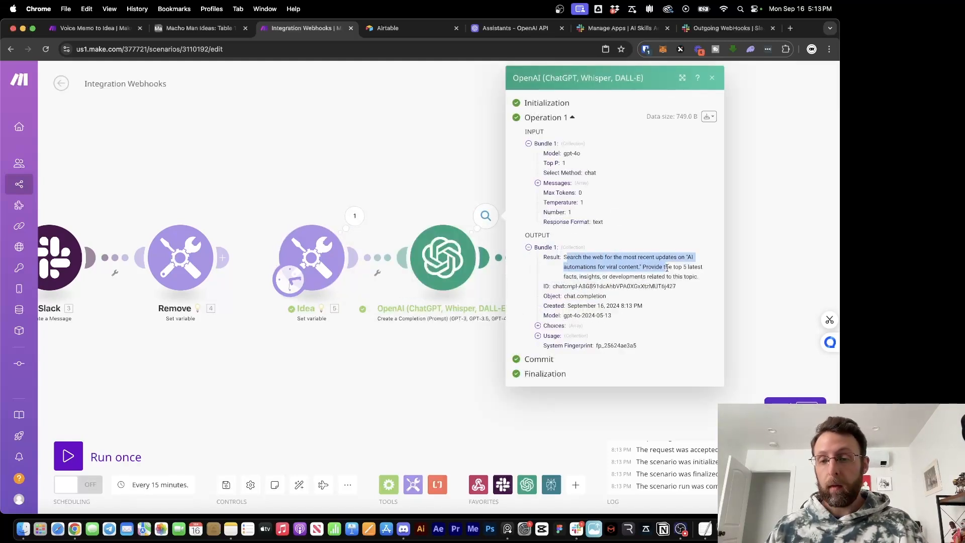
pyautogui.click(634, 394)
# Expand Perplexity AI's output down to Choices > Message > Content
pyautogui.click(618, 217)
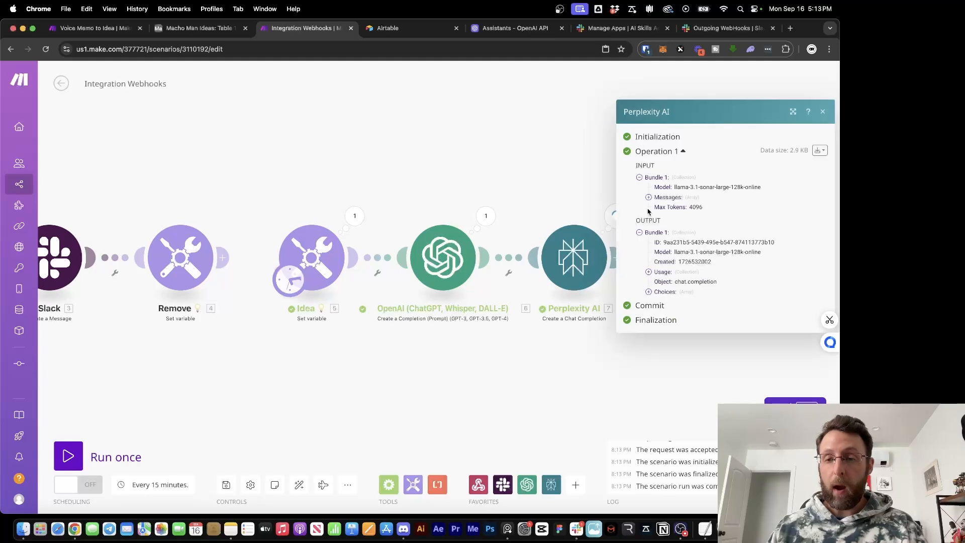
pyautogui.click(660, 272)
pyautogui.click(649, 307)
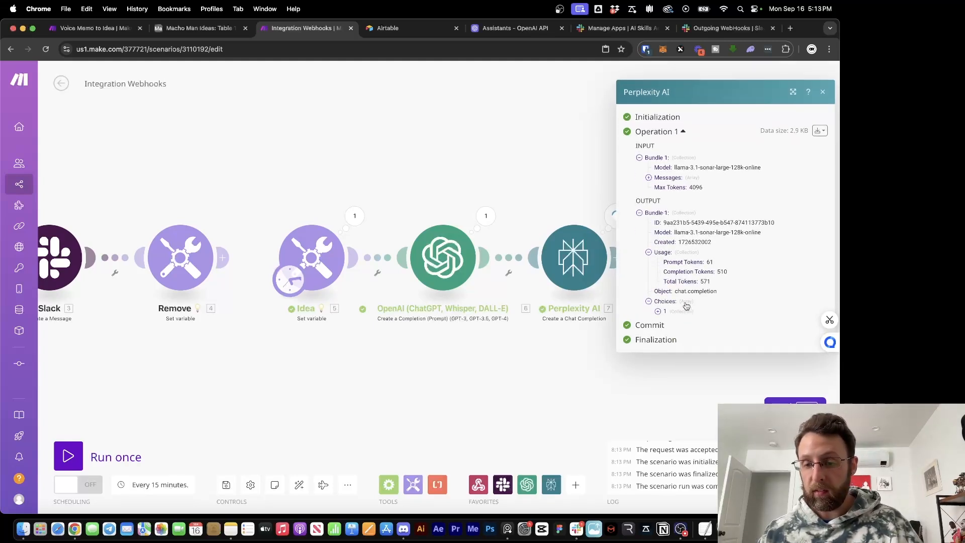
pyautogui.click(675, 317)
pyautogui.click(681, 328)
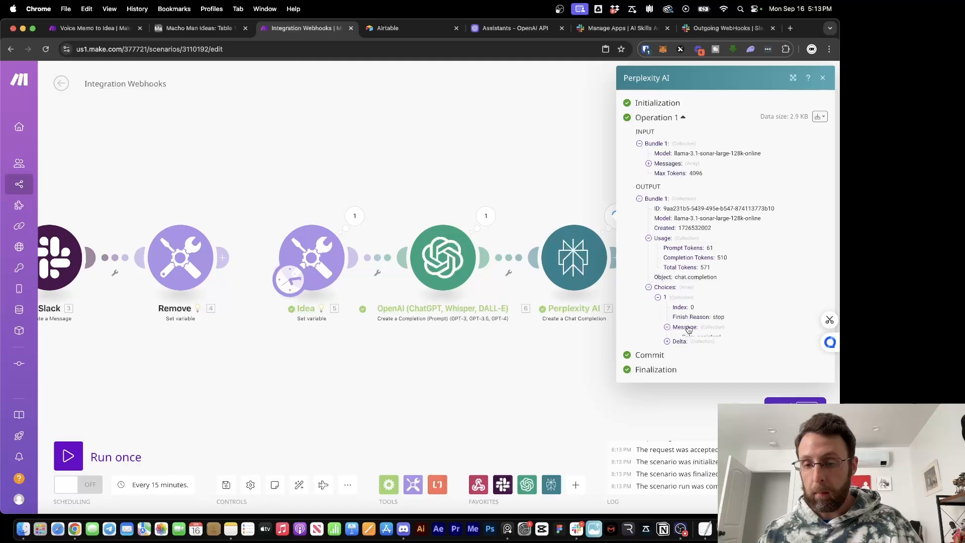
pyautogui.click(682, 348)
pyautogui.scroll(-5, 727, 168)
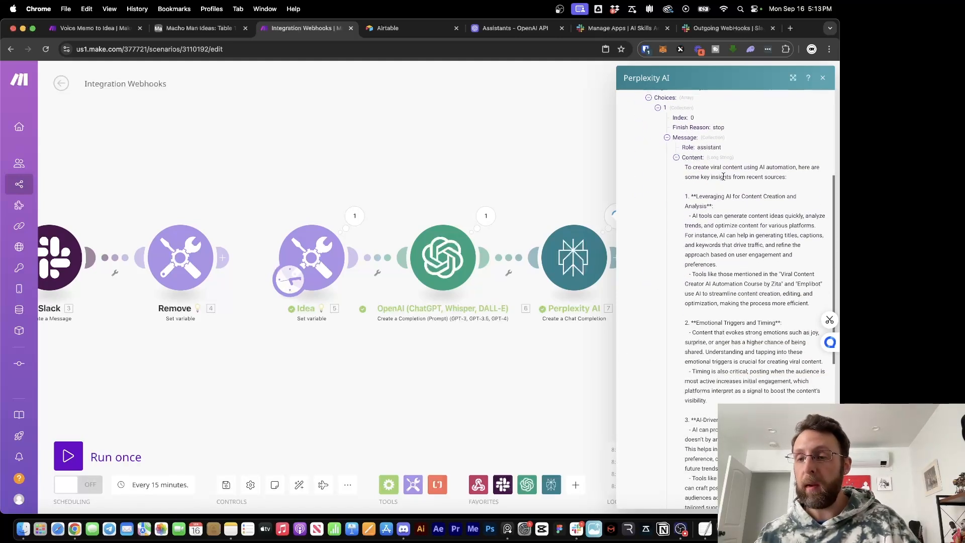
# Read through Perplexity's five numbered insights on viral content with AI automation
pyautogui.moveTo(687, 180); pyautogui.dragTo(785, 180)
pyautogui.click(738, 215)
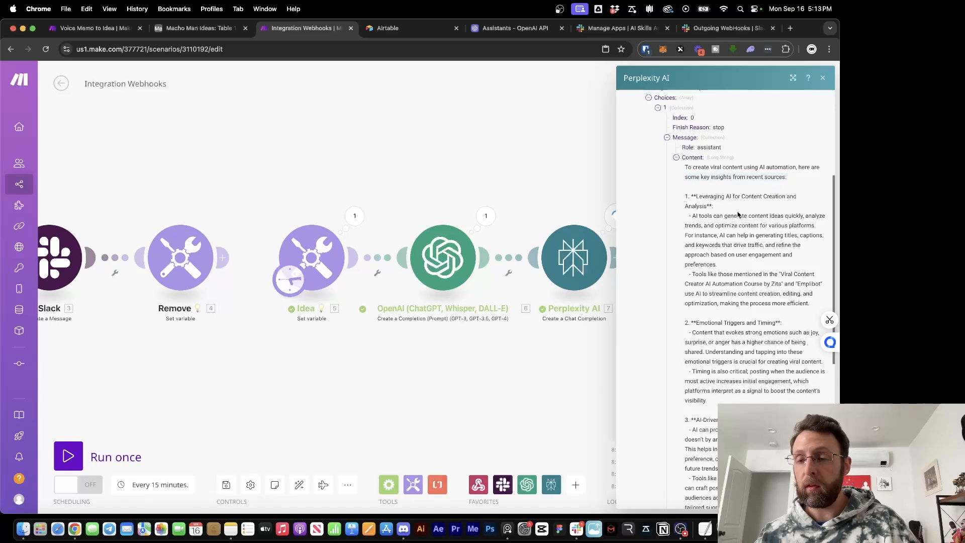
pyautogui.moveTo(703, 198); pyautogui.dragTo(820, 217)
pyautogui.click(737, 235)
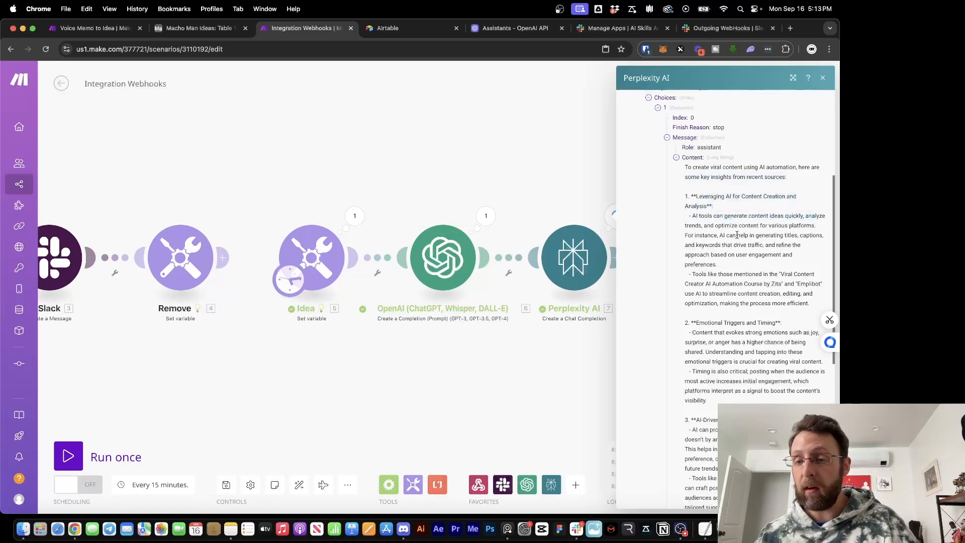
pyautogui.moveTo(692, 219); pyautogui.dragTo(754, 256)
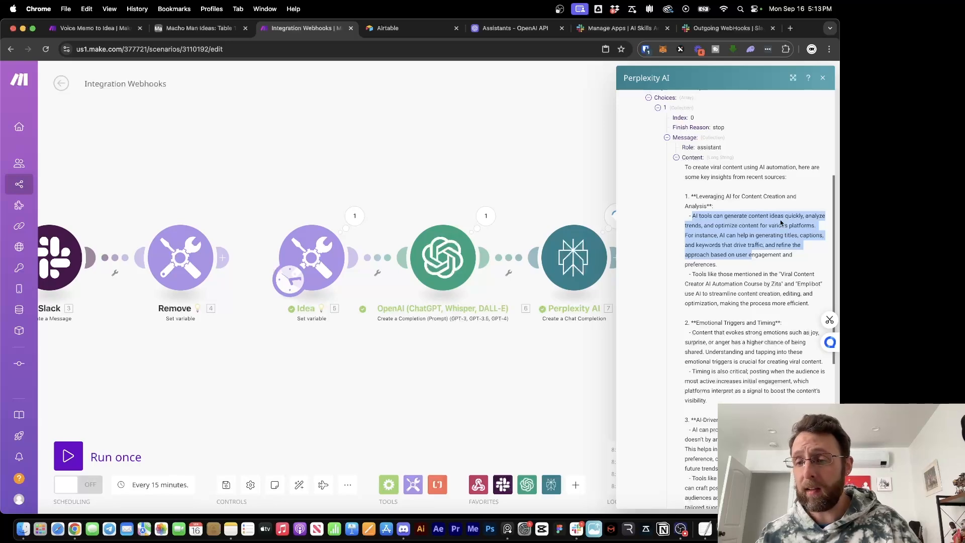
pyautogui.scroll(-4, 781, 223)
pyautogui.moveTo(704, 225); pyautogui.dragTo(791, 233)
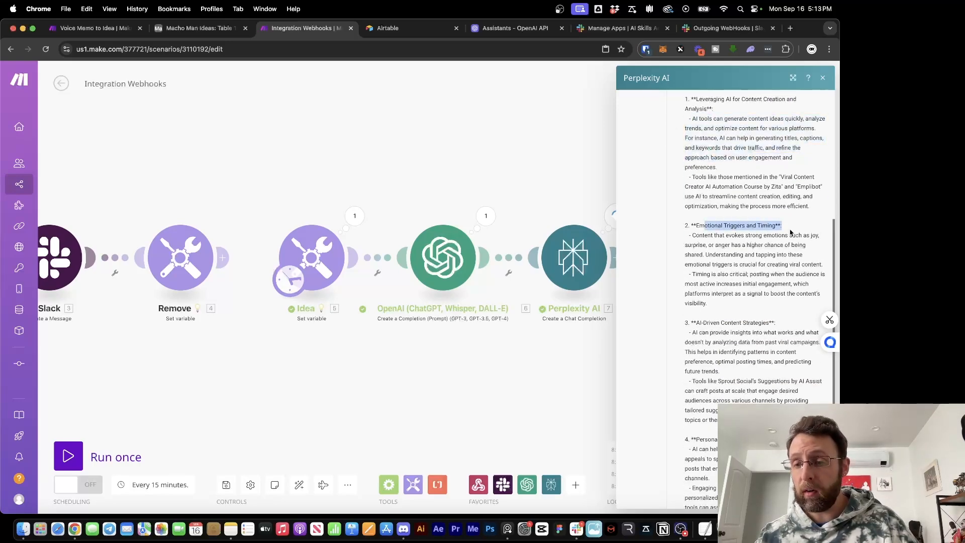
pyautogui.scroll(-3, 719, 301)
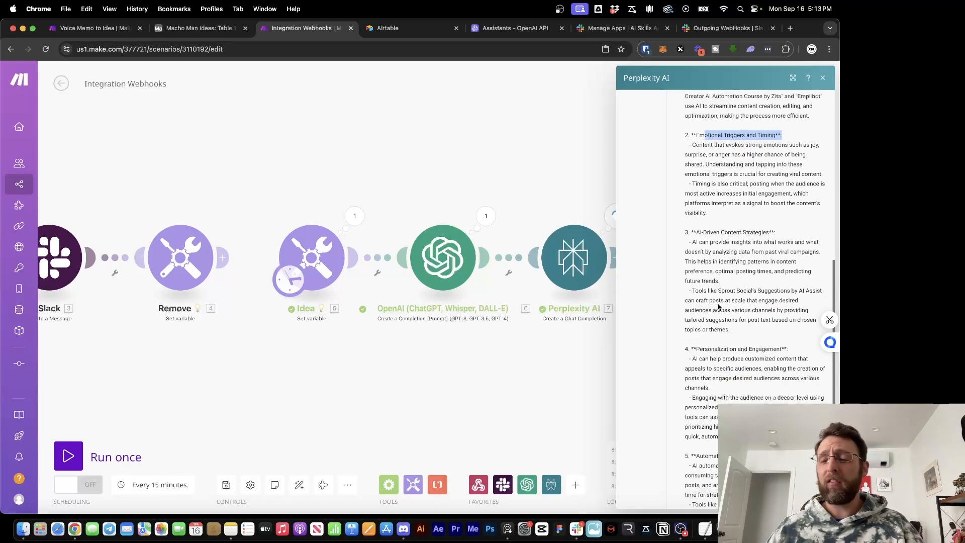
pyautogui.scroll(-5, 718, 306)
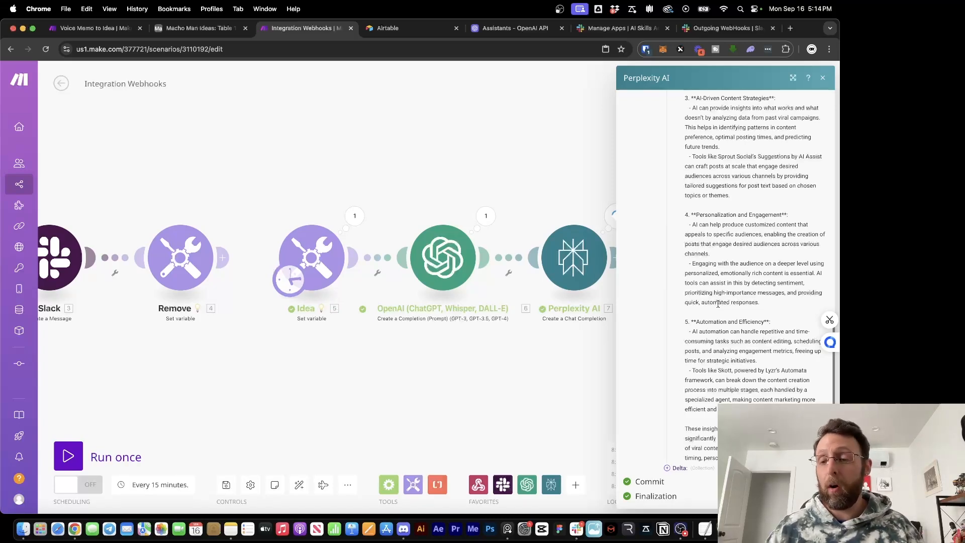
# Close Perplexity's output and view the Voice Memo to Idea scenario's router branch modules
pyautogui.click(436, 161)
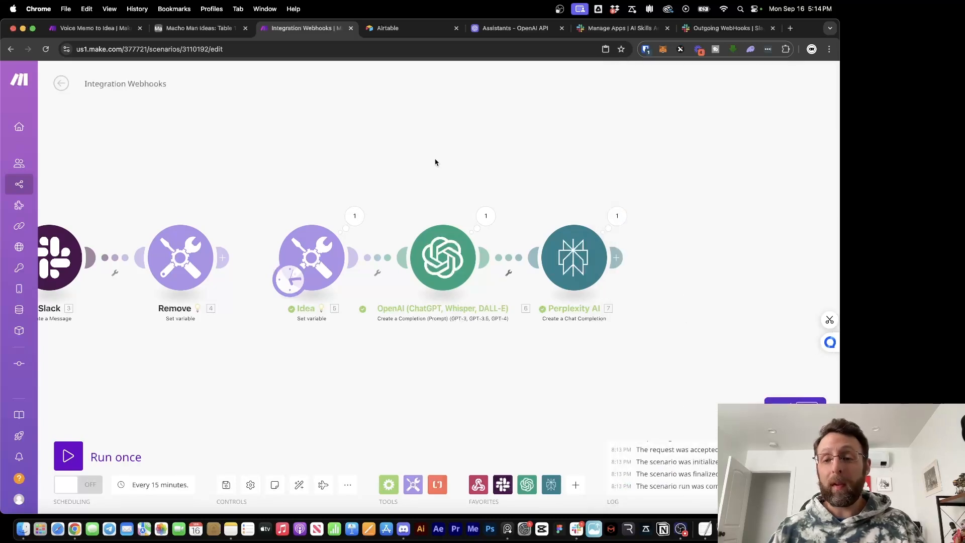
pyautogui.scroll(-1, 520, 160)
pyautogui.scroll(-1, 519, 161)
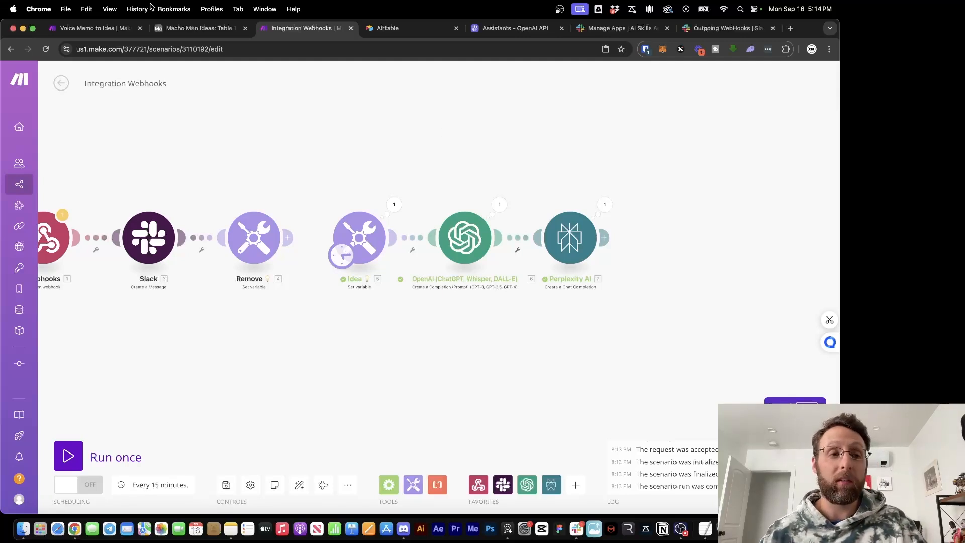
pyautogui.press('super+1')
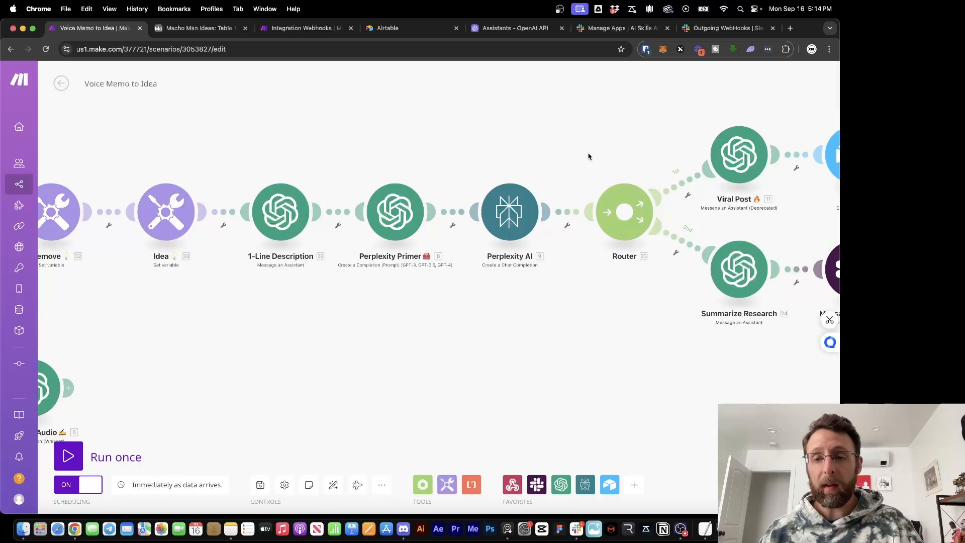
pyautogui.moveTo(588, 155); pyautogui.dragTo(396, 164)
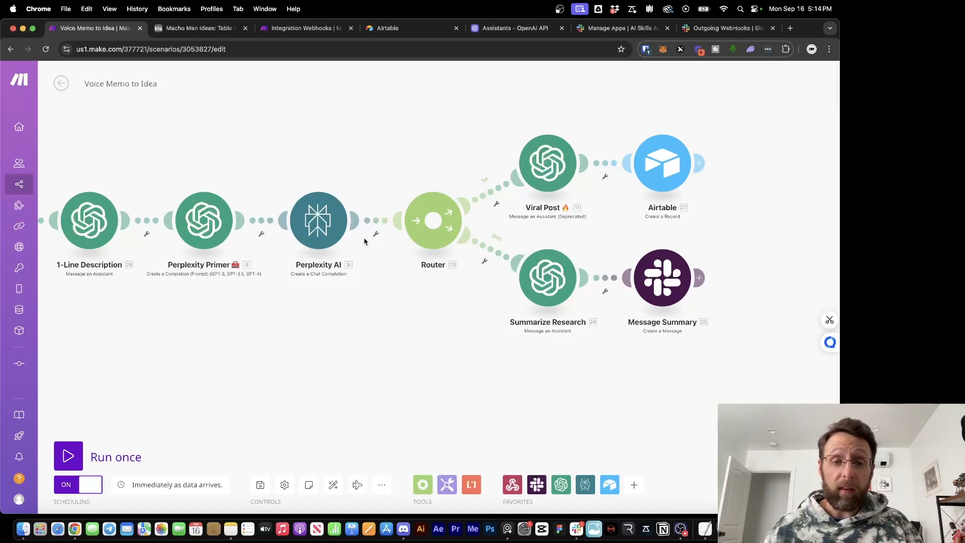
# Copy the Viral Post module's Message prompt and return to Integration Webhooks
pyautogui.click(547, 163)
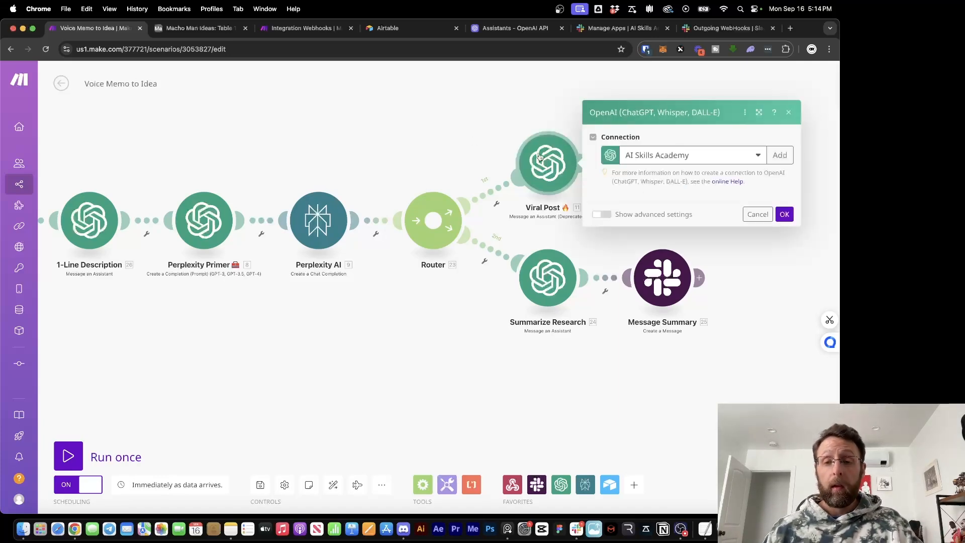
pyautogui.moveTo(688, 261); pyautogui.dragTo(598, 182)
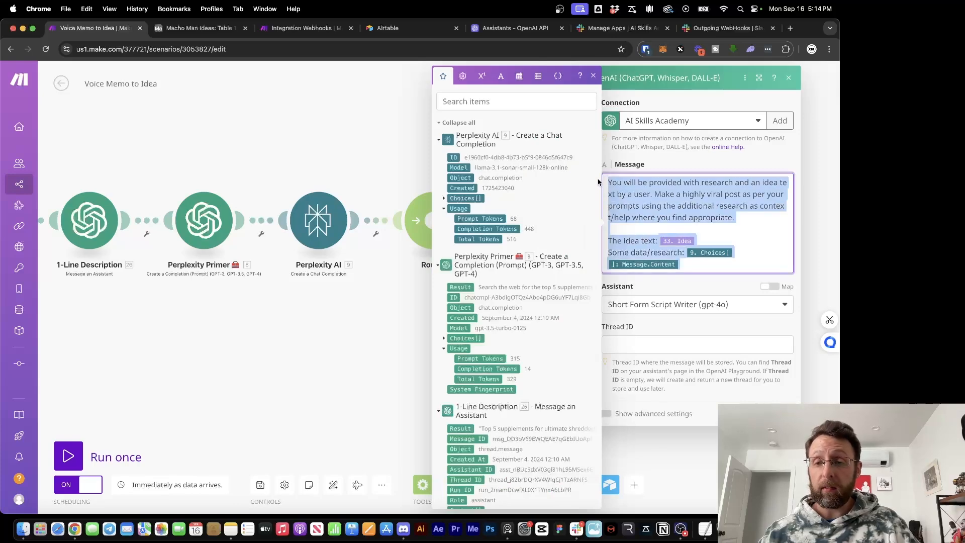
pyautogui.press('super+c')
pyautogui.click(338, 121)
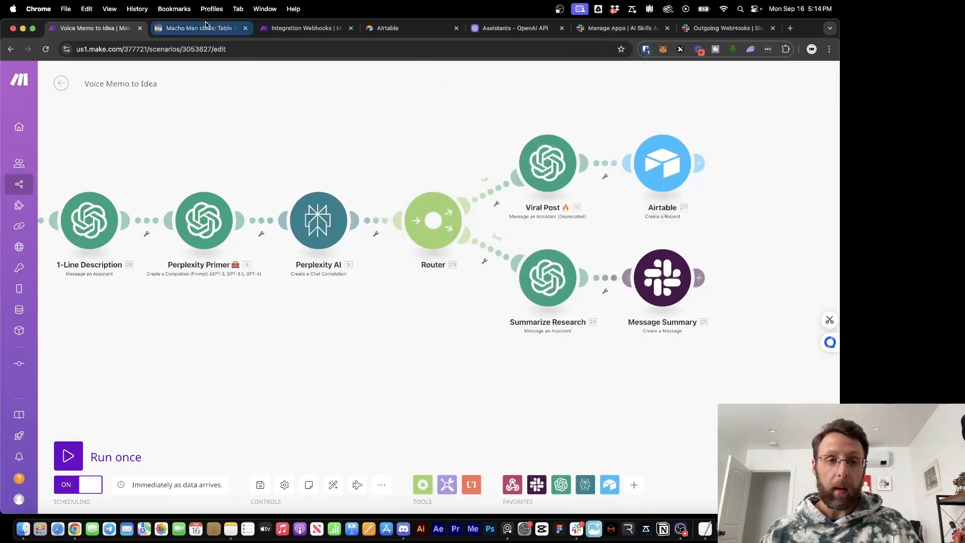
pyautogui.click(286, 33)
# Add a Router after the Perplexity AI module
pyautogui.click(604, 238)
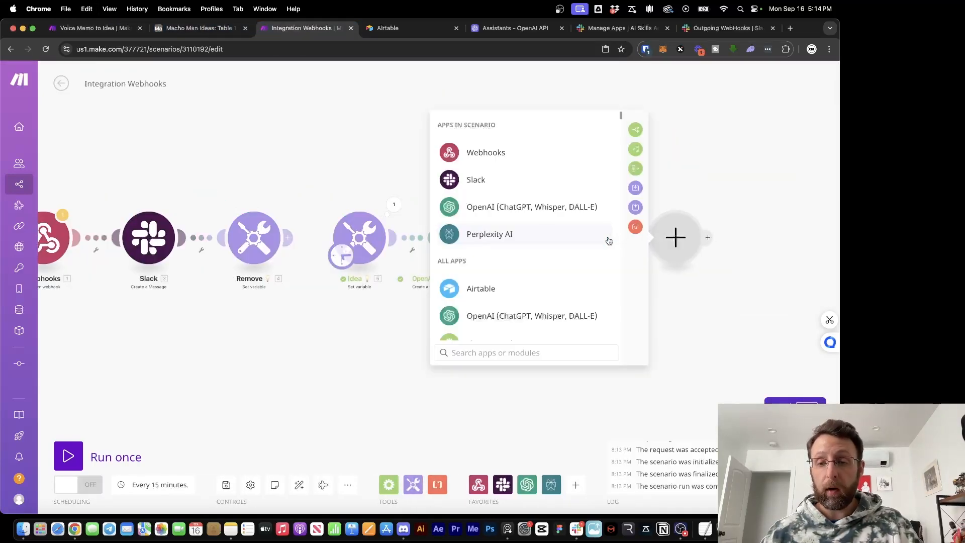
pyautogui.write('router')
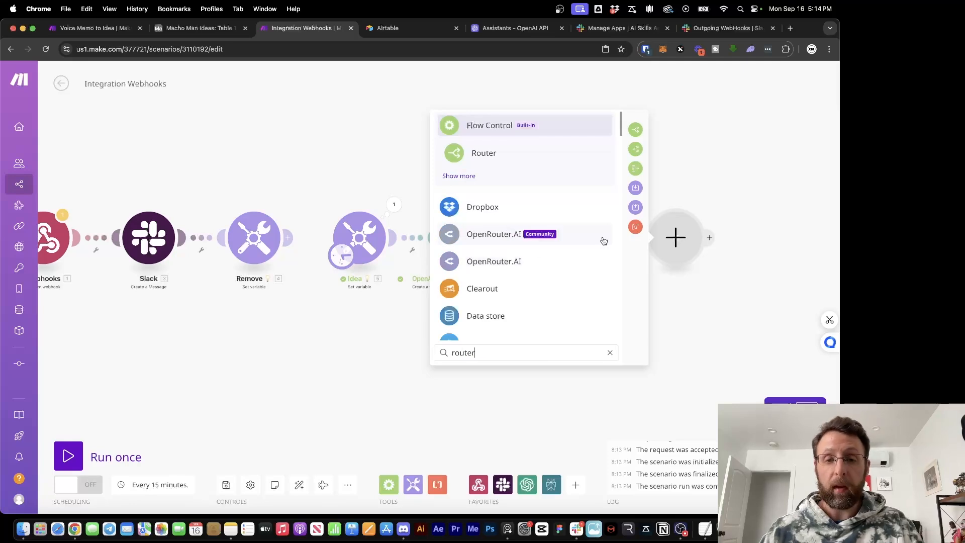
pyautogui.click(470, 161)
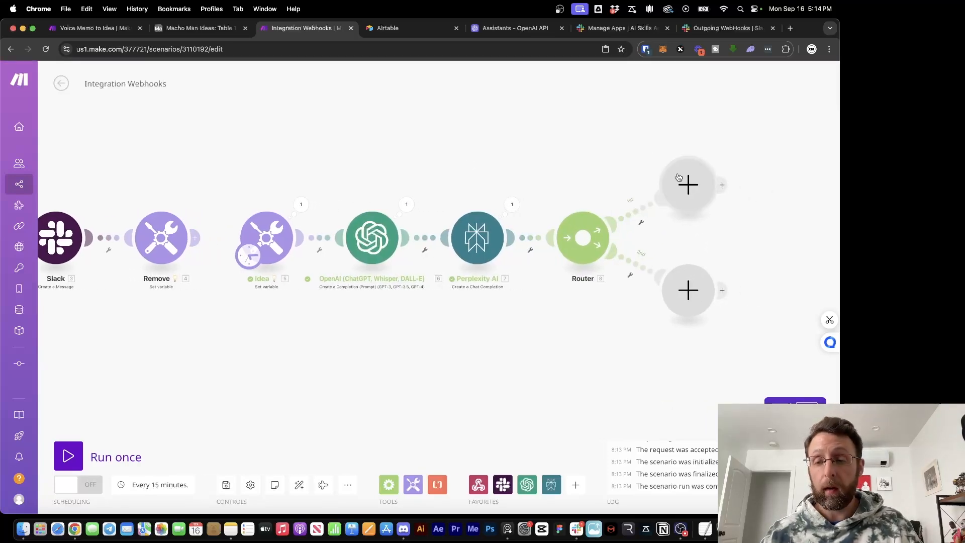
# Put an OpenAI Message an Assistant module on the router's upper branch
pyautogui.click(682, 183)
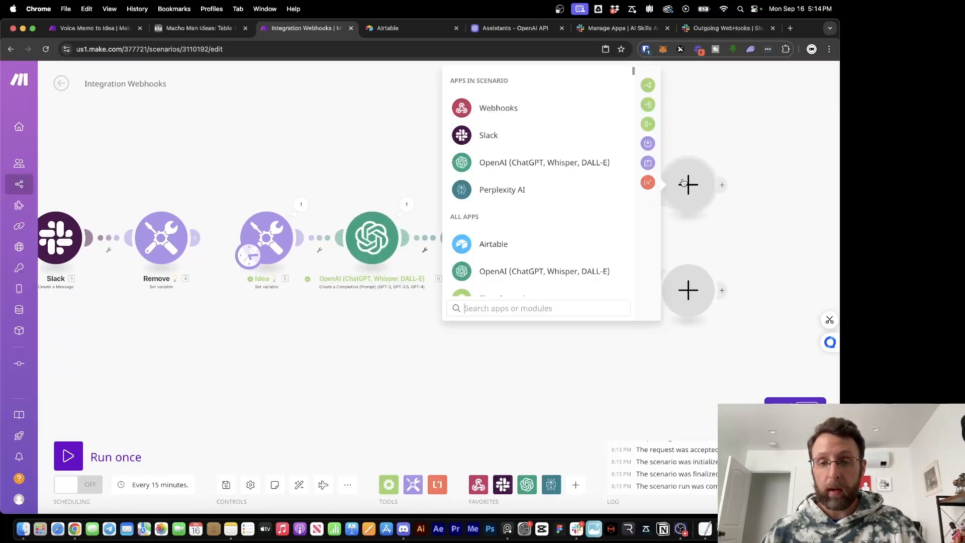
pyautogui.click(511, 160)
pyautogui.click(511, 160)
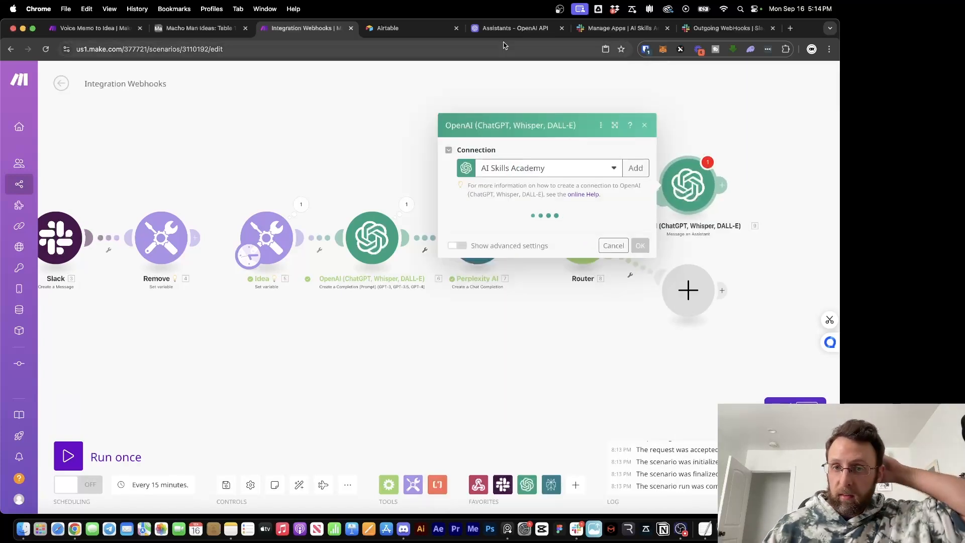
pyautogui.click(515, 28)
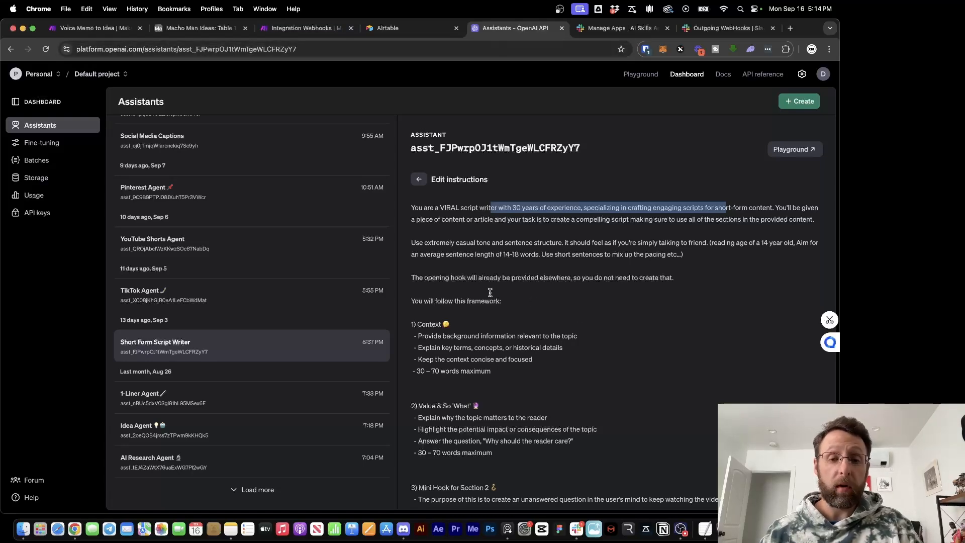
pyautogui.click(632, 310)
pyautogui.scroll(-3, 508, 248)
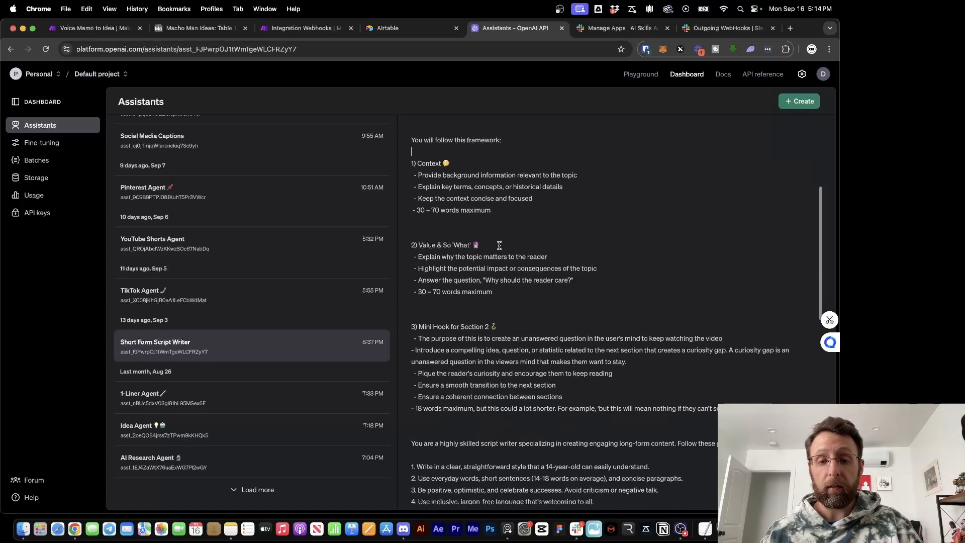
pyautogui.scroll(5, 499, 245)
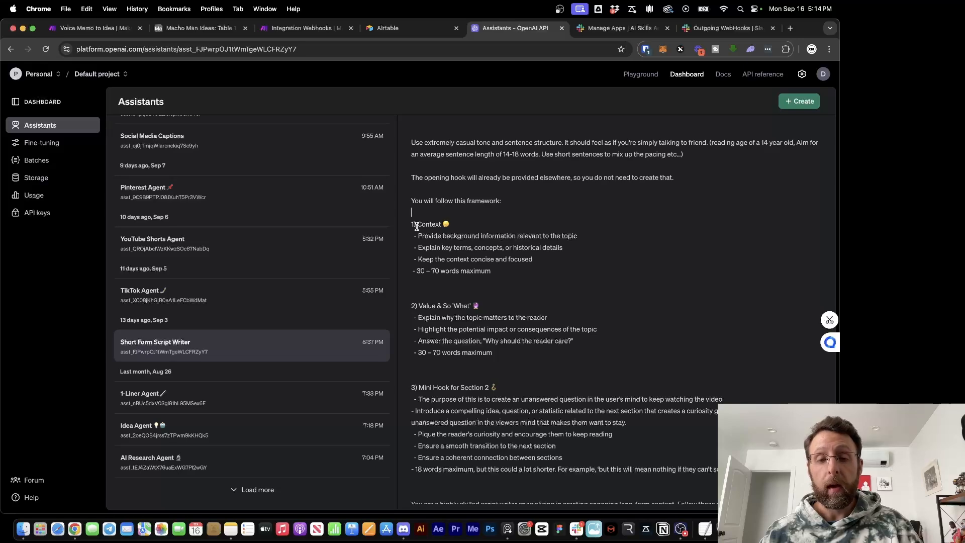
pyautogui.scroll(-3, 432, 306)
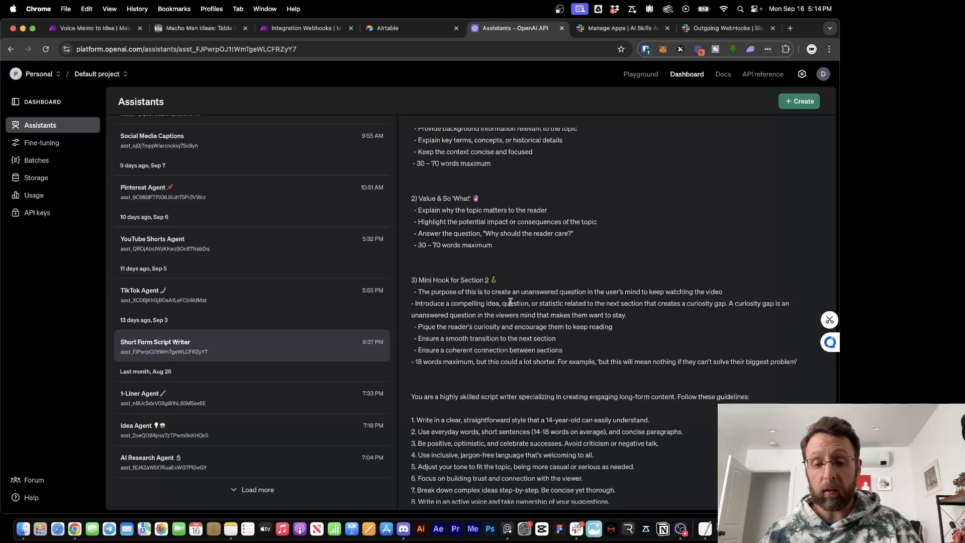
pyautogui.scroll(-10, 510, 302)
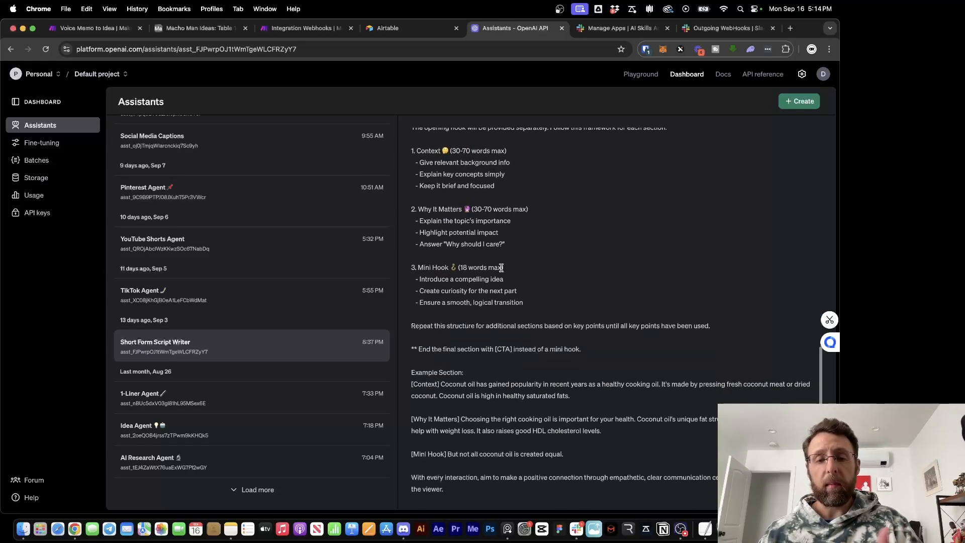
pyautogui.scroll(-3, 520, 394)
pyautogui.scroll(15, 521, 394)
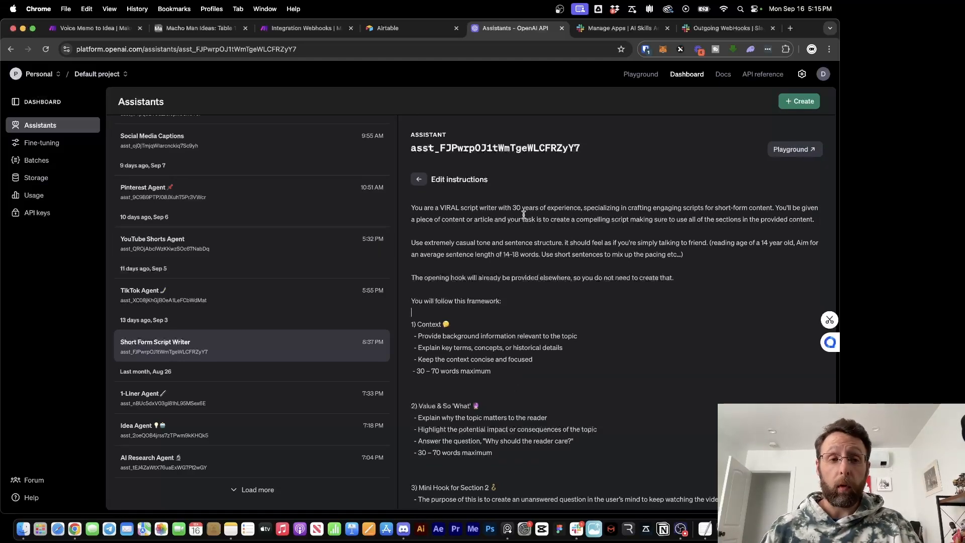
# Cancel a blueprint import, then reopen the assistant module's settings
pyautogui.click(305, 29)
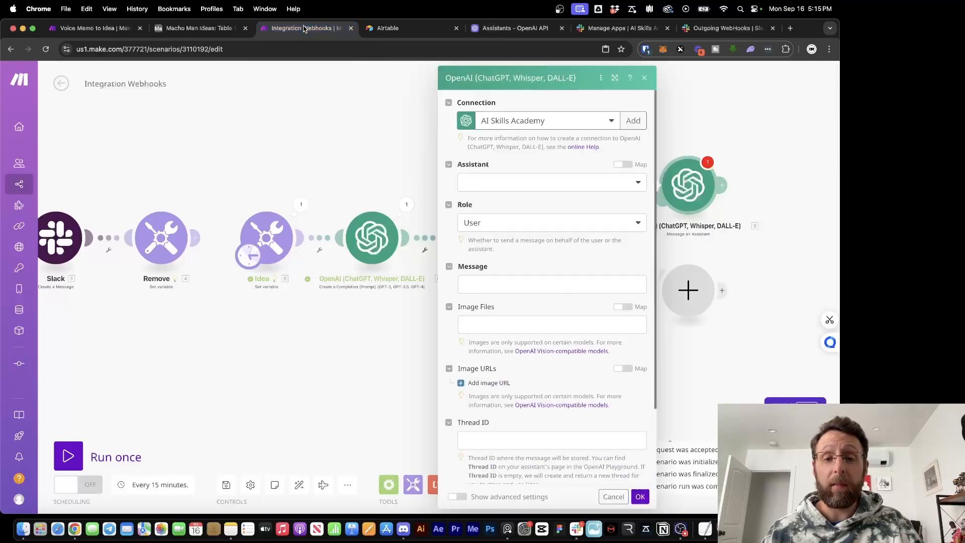
pyautogui.click(344, 169)
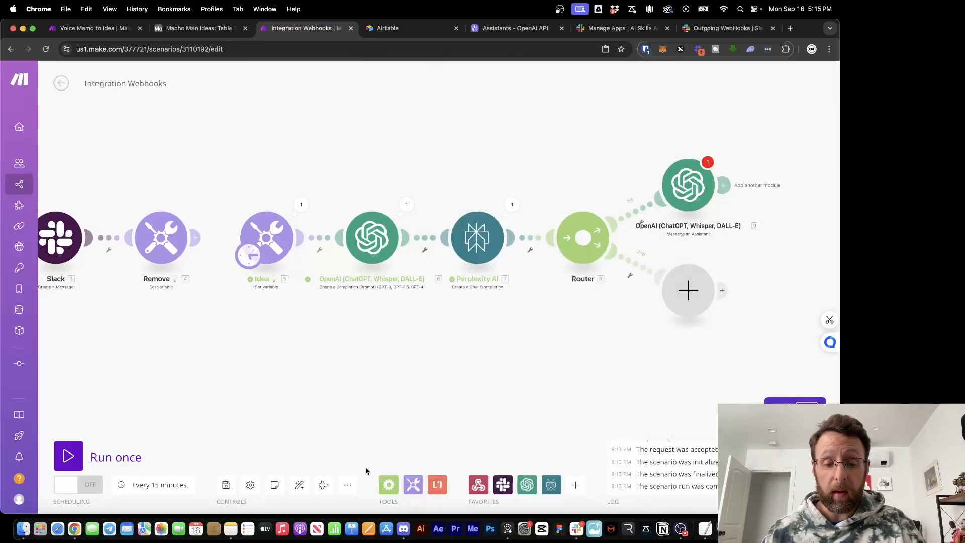
pyautogui.click(348, 485)
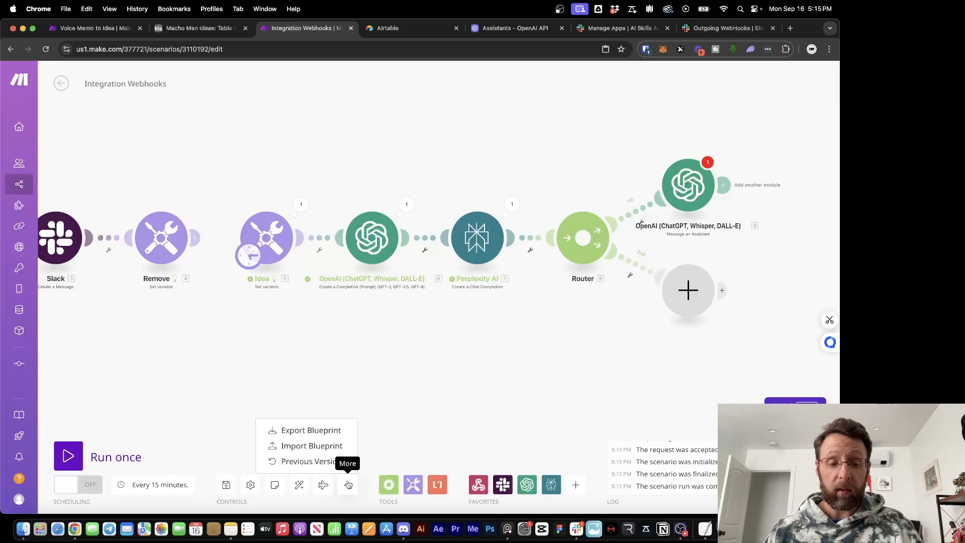
pyautogui.click(309, 446)
pyautogui.click(513, 247)
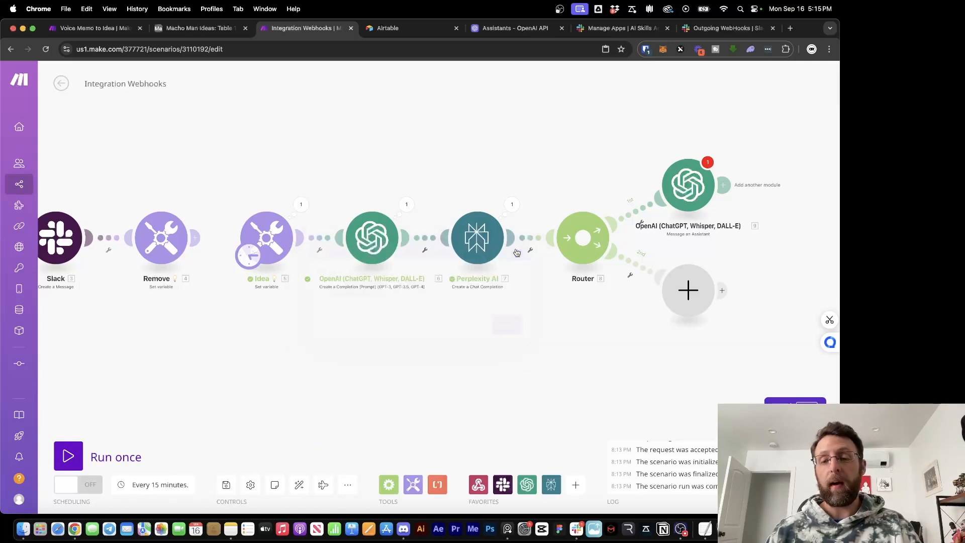
pyautogui.click(687, 186)
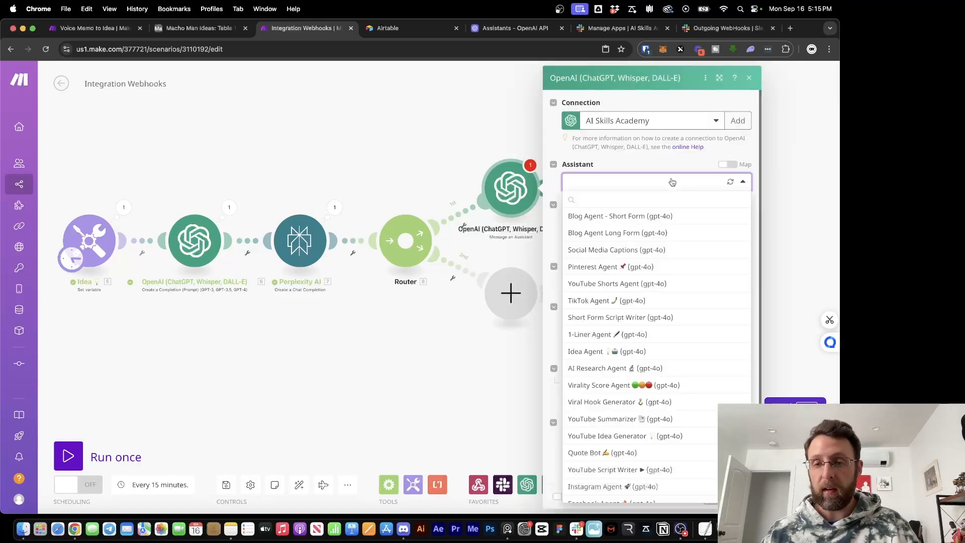
# Choose the Short Form Script Writer assistant and paste the prompt, mapping the Idea variable
pyautogui.click(672, 182)
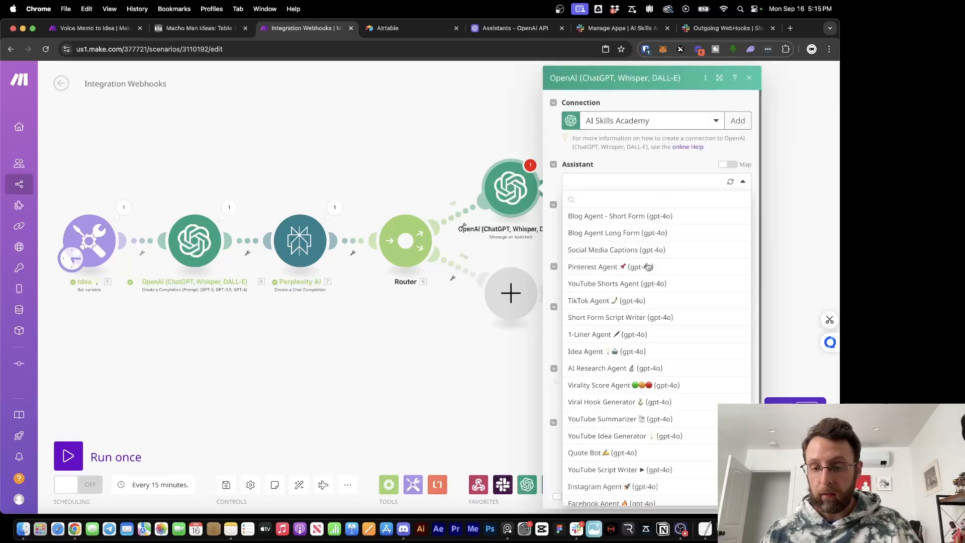
pyautogui.click(623, 319)
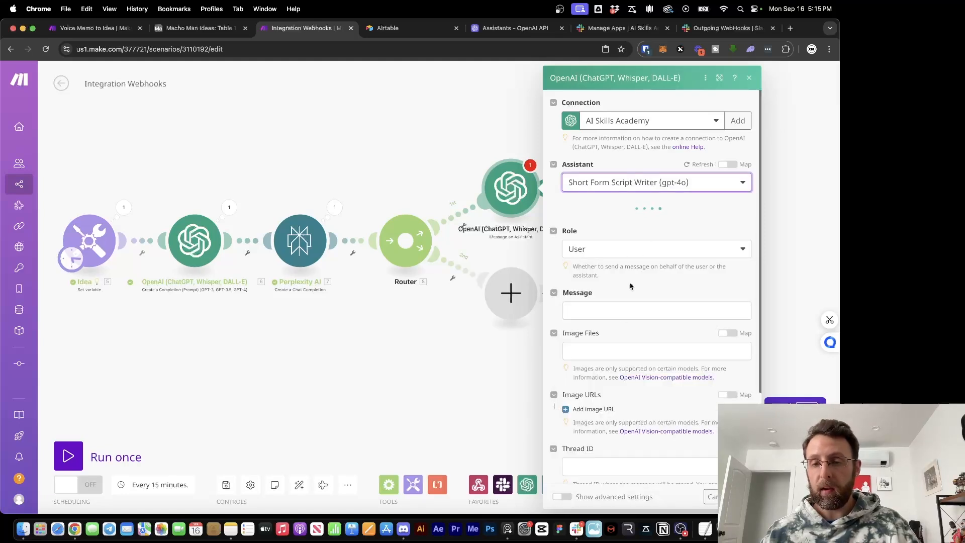
pyautogui.click(611, 309)
pyautogui.write('You will be provided with research and an idea text by a user. Make a highly viral post as per your prompts using the additional research as context/help where you find appropriate.  The idea text: 33.Idea Some data/research: 9.choices[]: message.content')
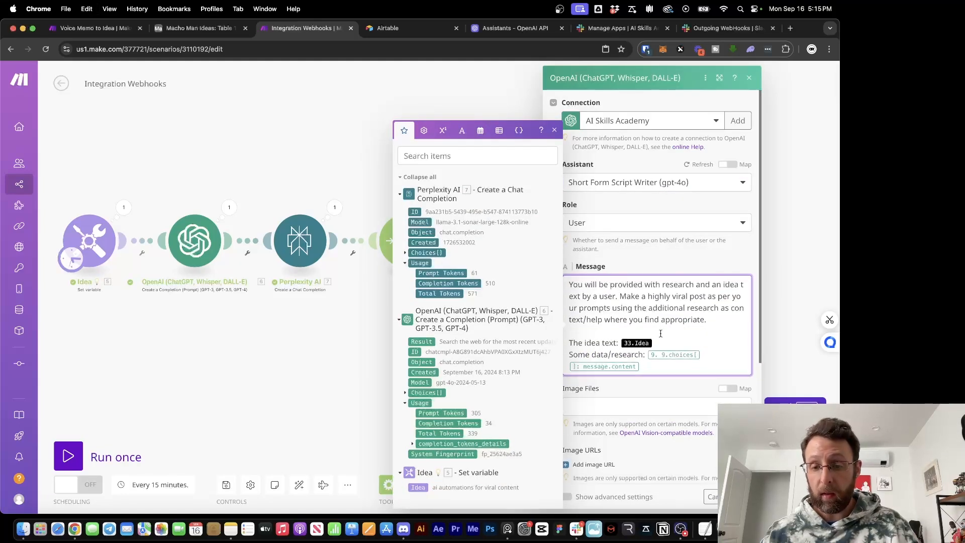
pyautogui.press('BackSpace')
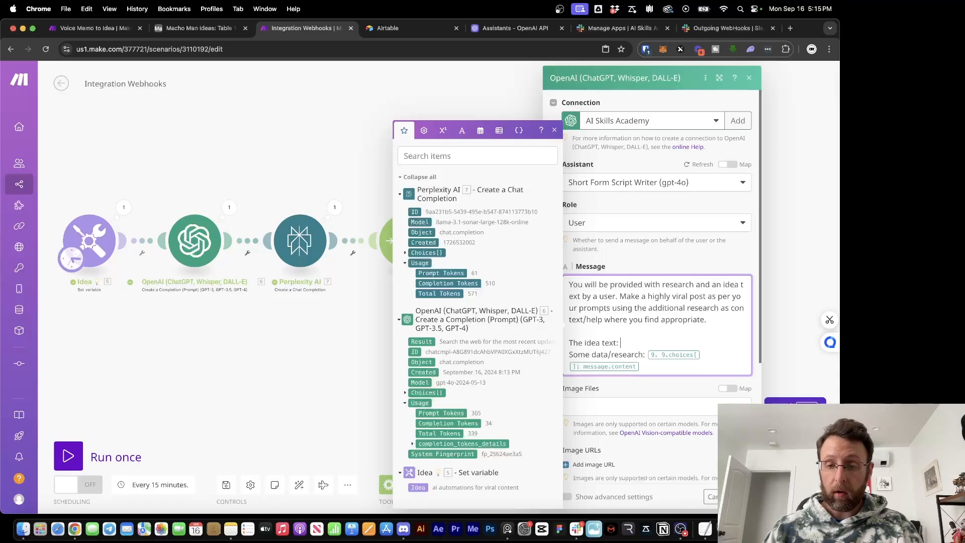
pyautogui.click(418, 487)
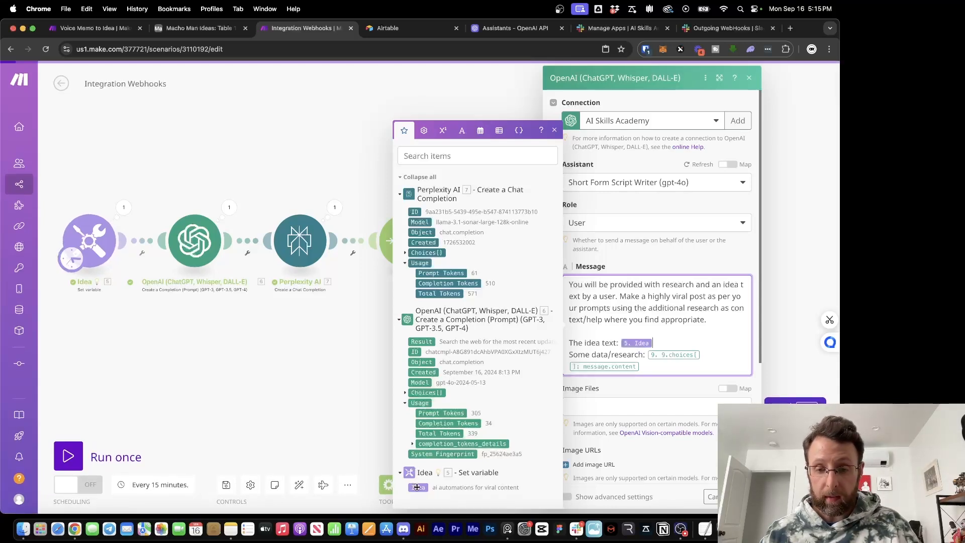
# Map Perplexity's Choices[] Message Content as the research, save, and run once
pyautogui.click(652, 357)
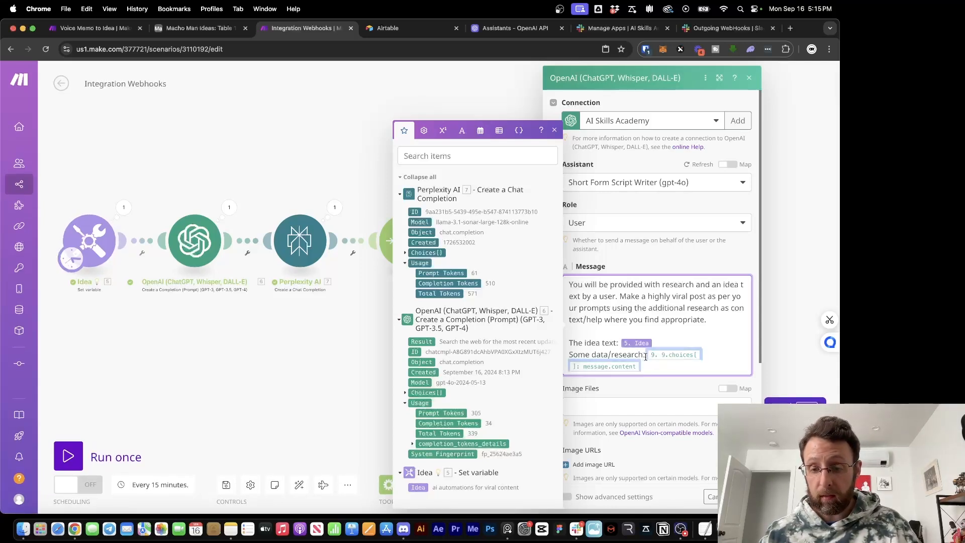
pyautogui.press('BackSpace')
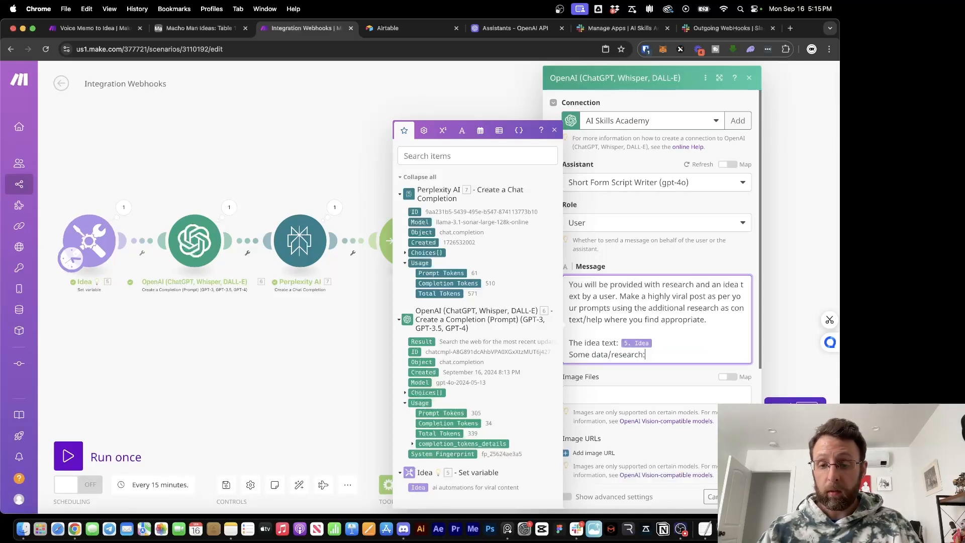
pyautogui.click(406, 254)
pyautogui.click(413, 237)
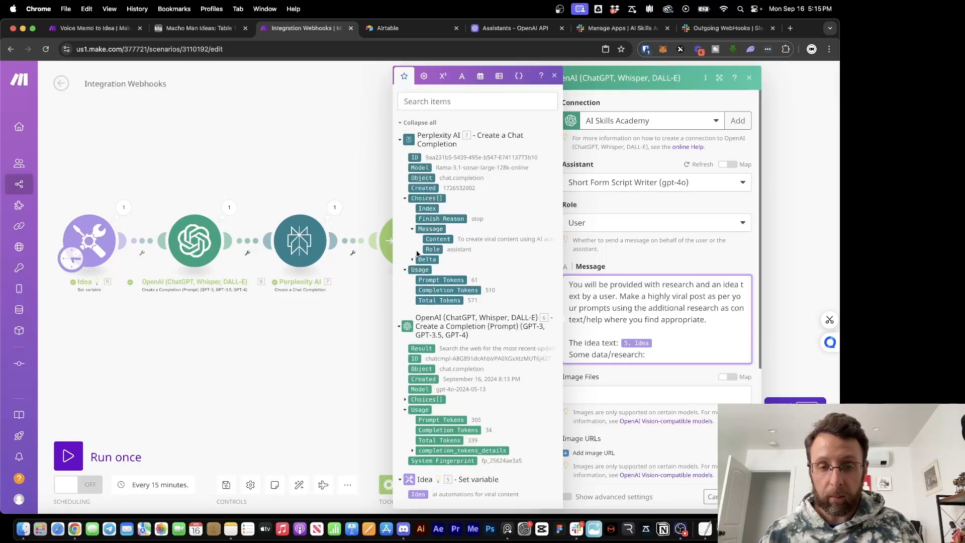
pyautogui.click(436, 240)
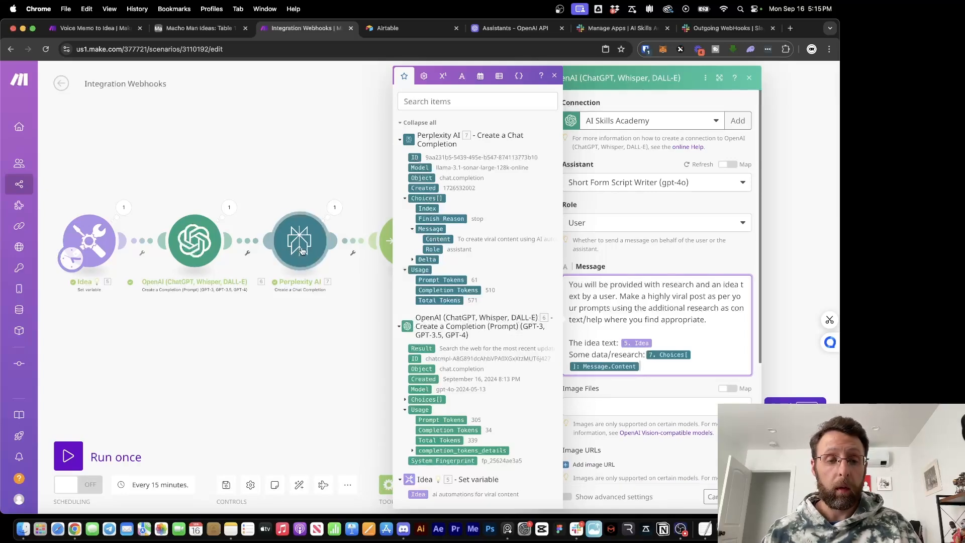
pyautogui.click(696, 386)
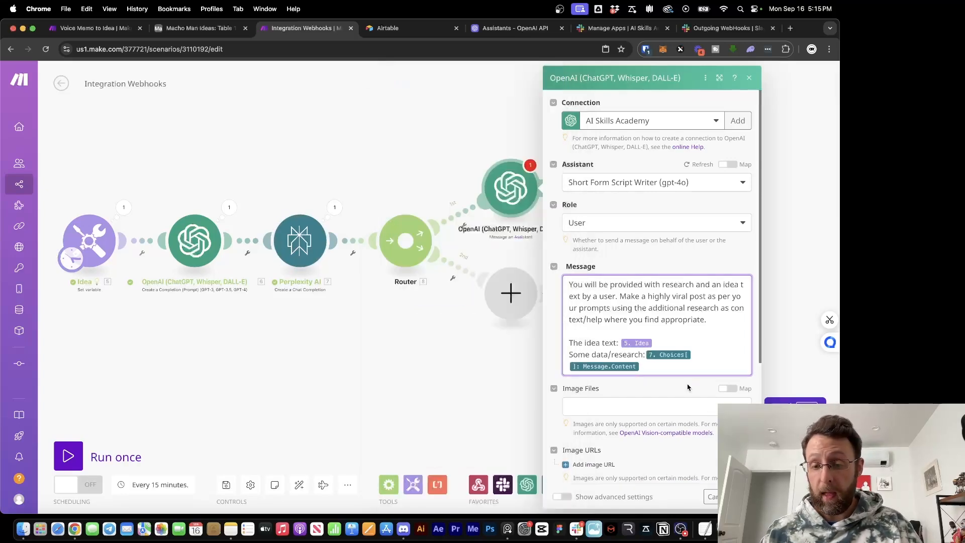
pyautogui.scroll(-5, 670, 419)
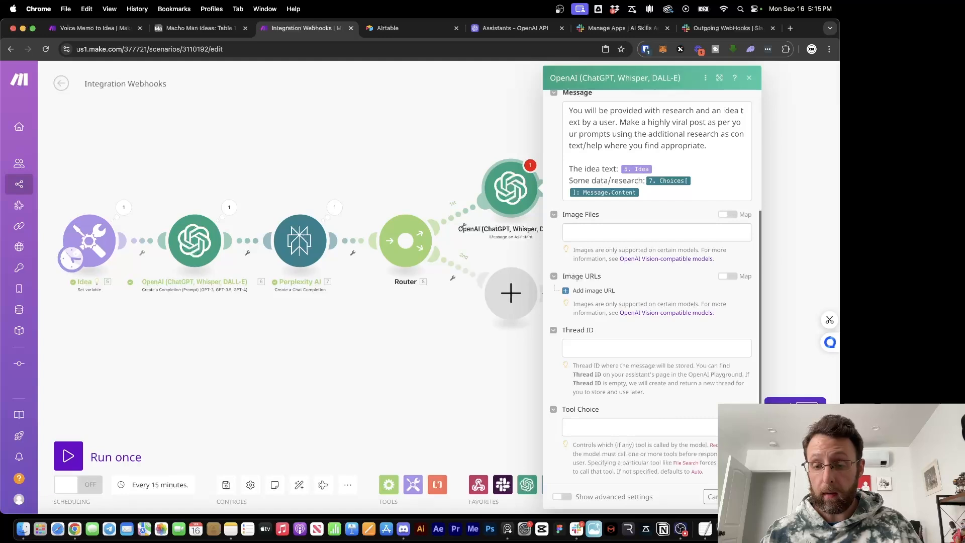
pyautogui.click(742, 497)
pyautogui.moveTo(690, 219); pyautogui.dragTo(693, 258)
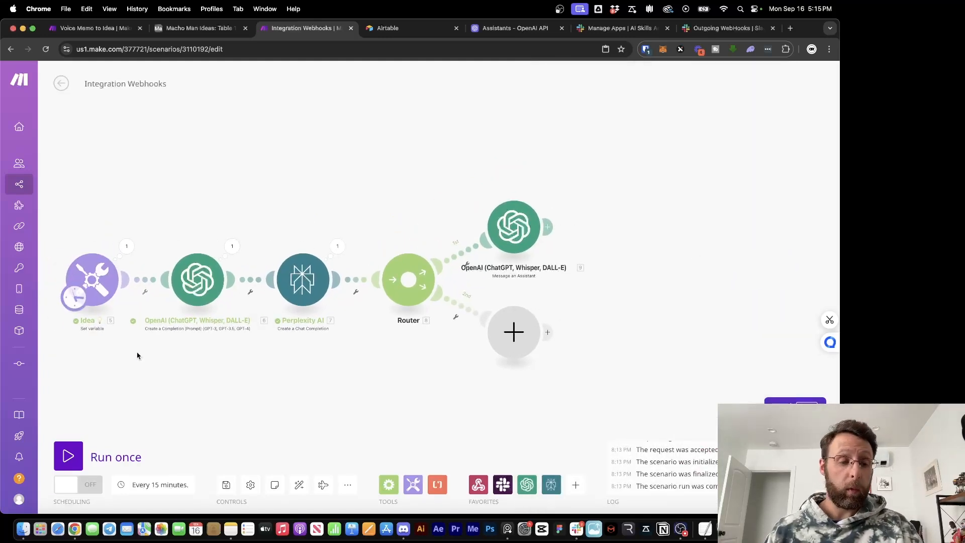
pyautogui.click(68, 455)
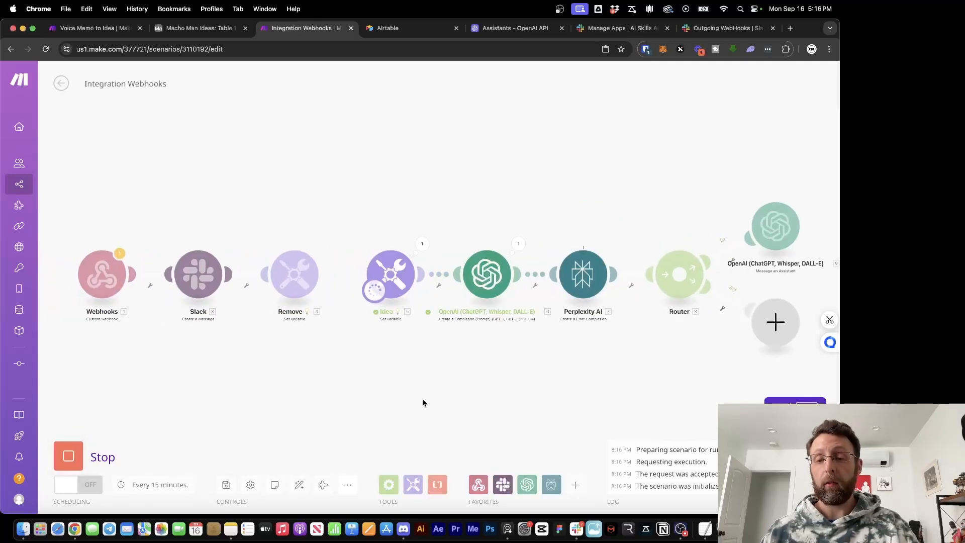
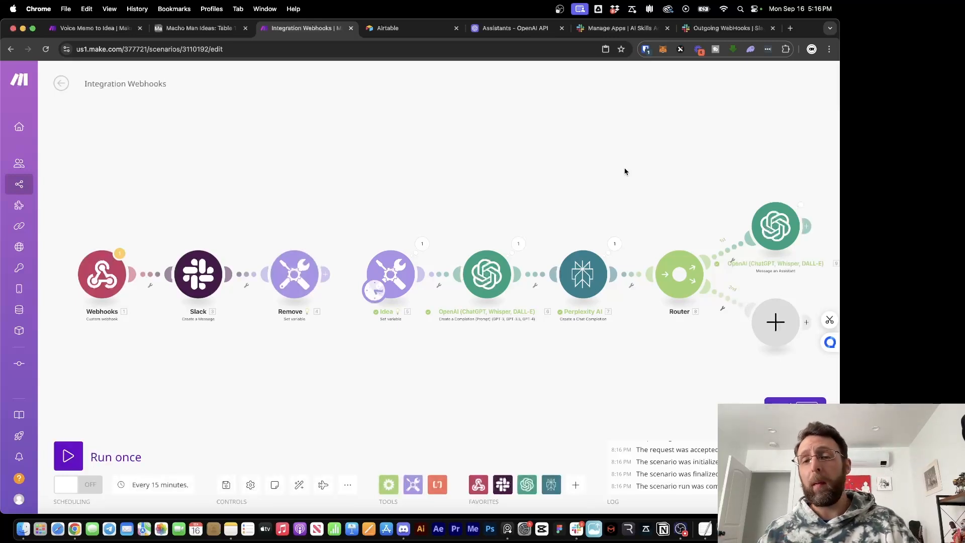
# Review the script generated by the OpenAI assistant module, checking its opening sentence, context and mini hook
pyautogui.moveTo(662, 168); pyautogui.dragTo(497, 163)
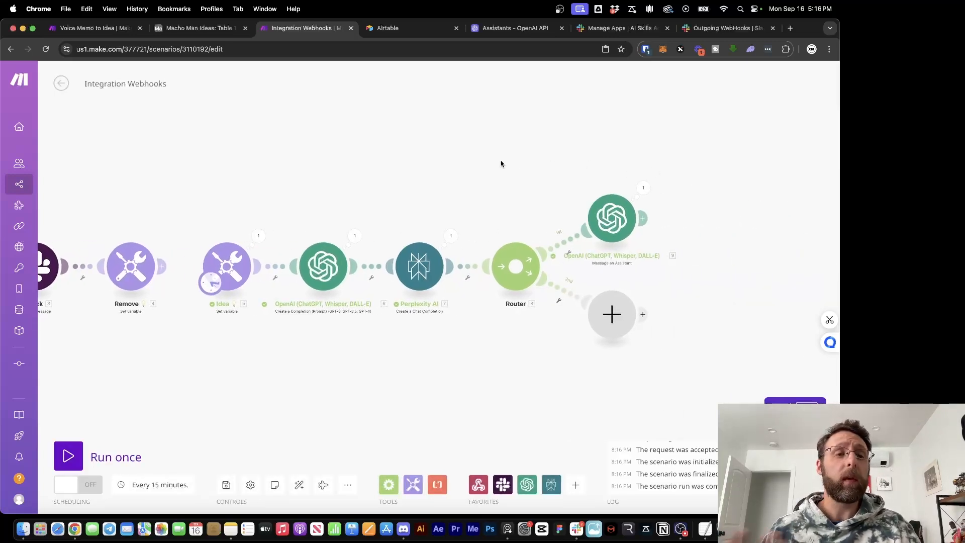
pyautogui.click(643, 188)
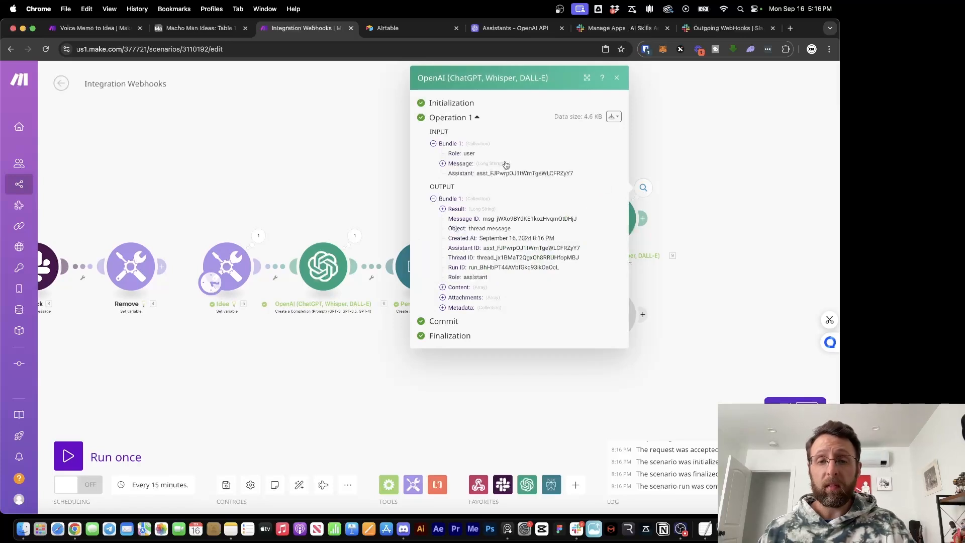
pyautogui.click(455, 209)
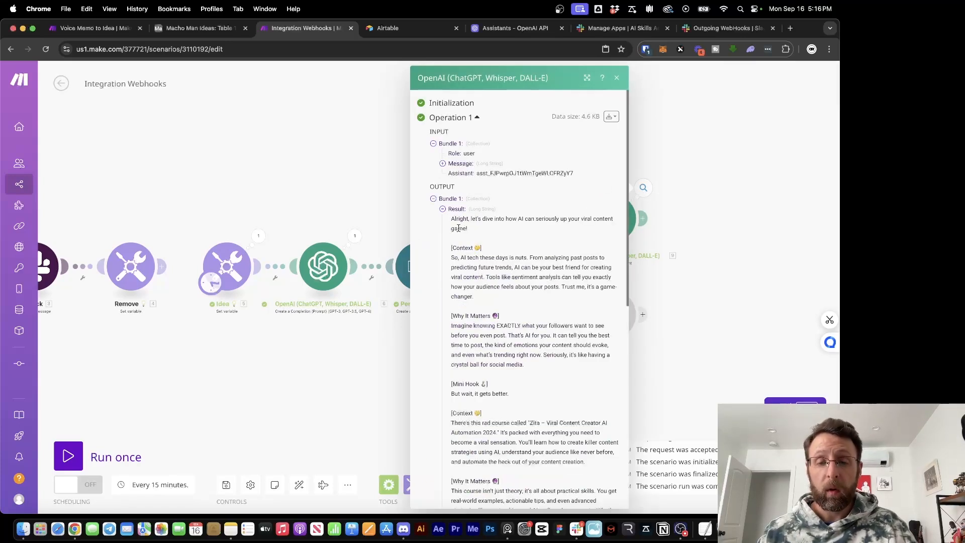
pyautogui.moveTo(454, 221); pyautogui.dragTo(577, 234)
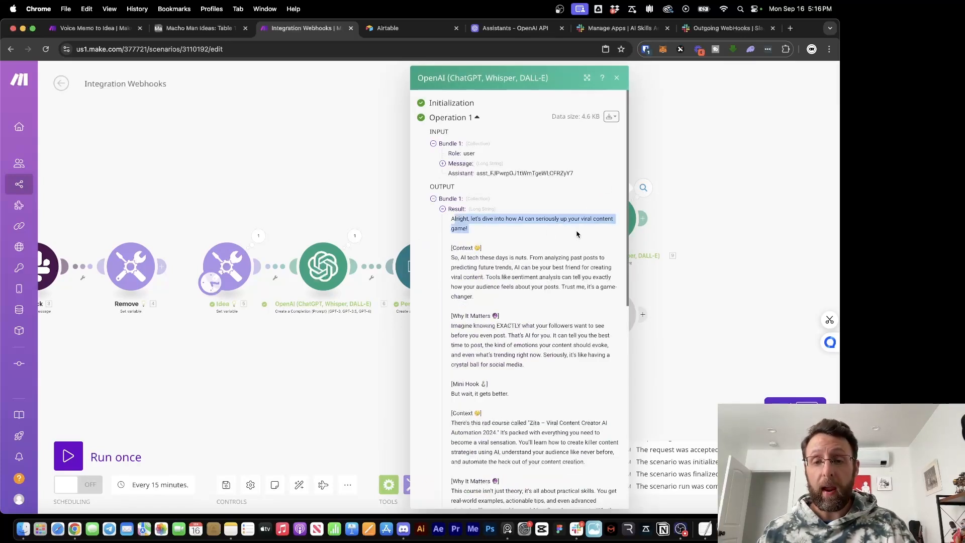
pyautogui.scroll(-1, 528, 237)
pyautogui.click(477, 250)
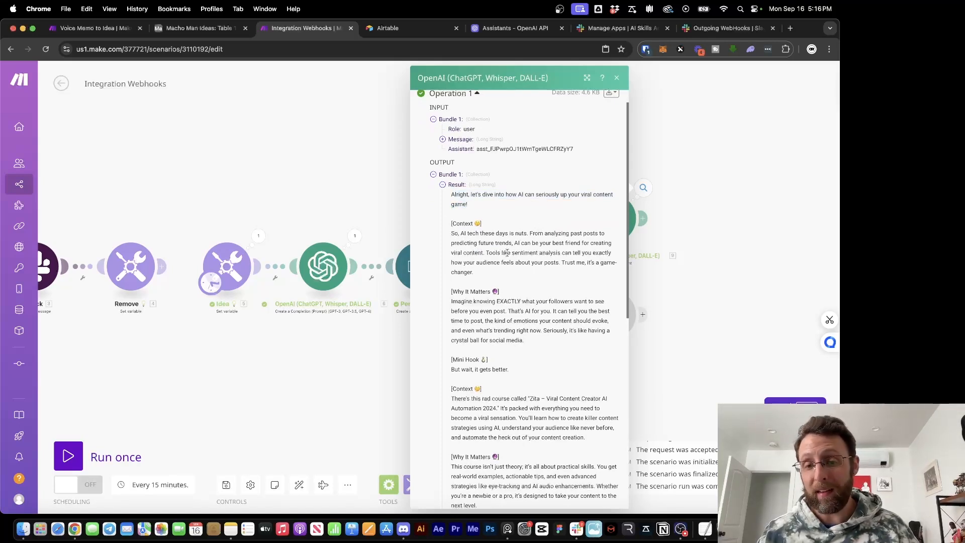
pyautogui.moveTo(508, 241); pyautogui.dragTo(546, 271)
pyautogui.scroll(-2, 548, 274)
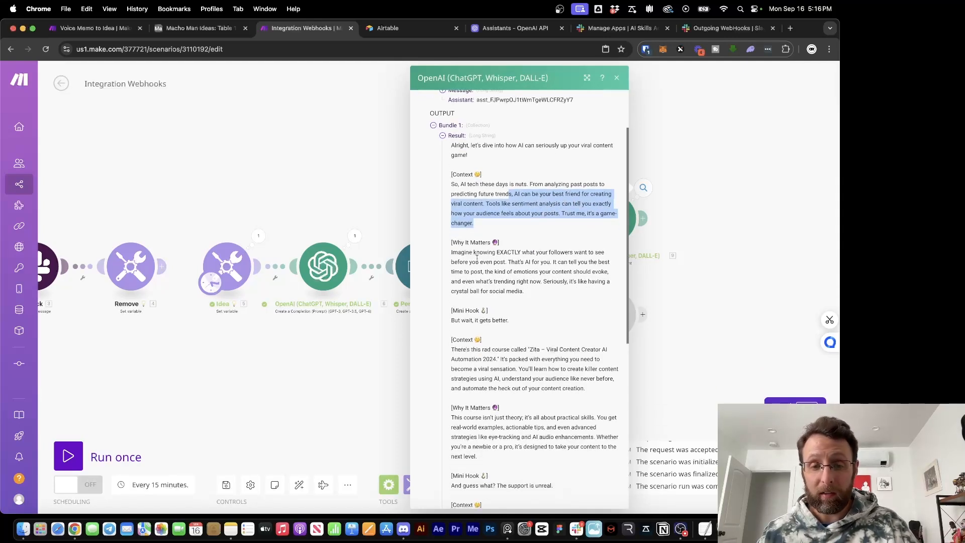
pyautogui.moveTo(461, 253); pyautogui.dragTo(562, 259)
pyautogui.scroll(-4, 531, 318)
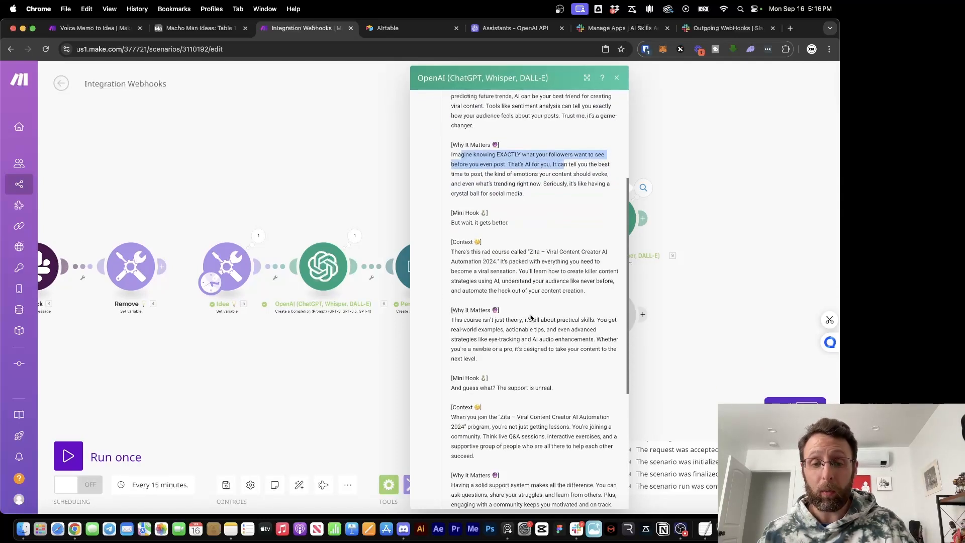
pyautogui.moveTo(454, 222); pyautogui.dragTo(523, 228)
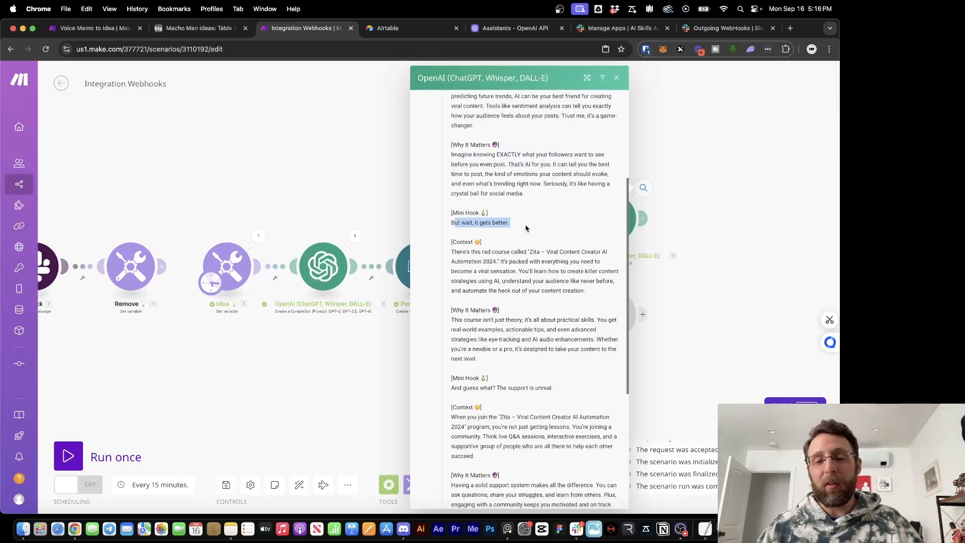
pyautogui.scroll(-1, 526, 228)
pyautogui.scroll(-2, 525, 228)
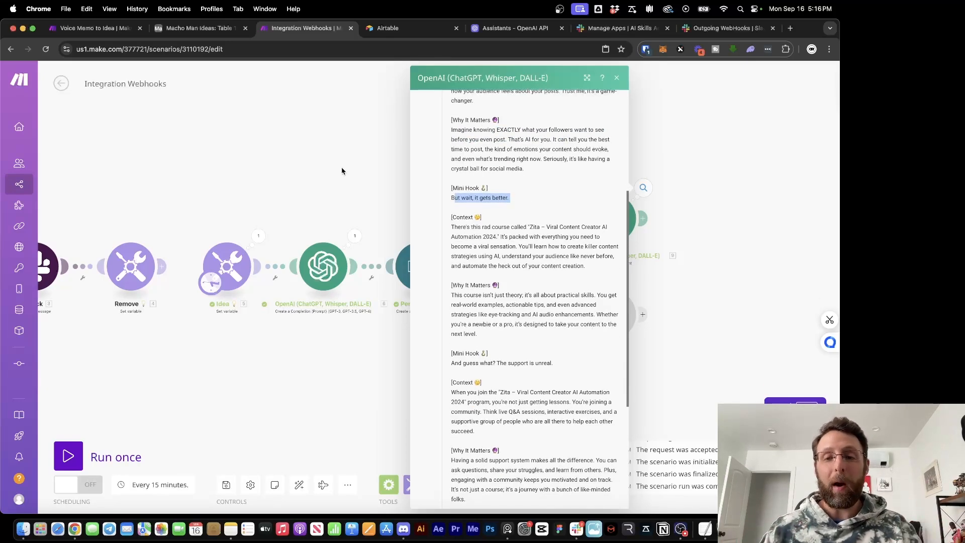
pyautogui.scroll(-2, 516, 294)
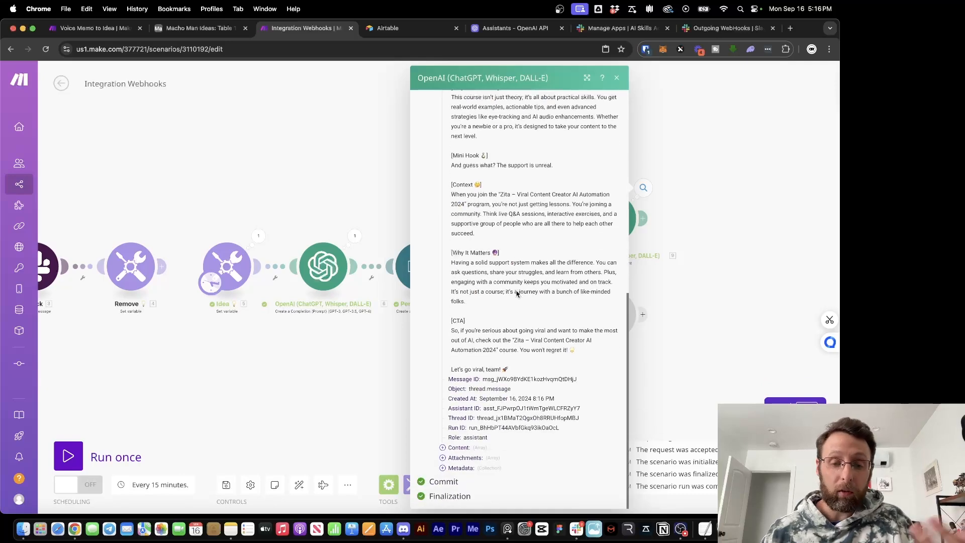
pyautogui.click(356, 186)
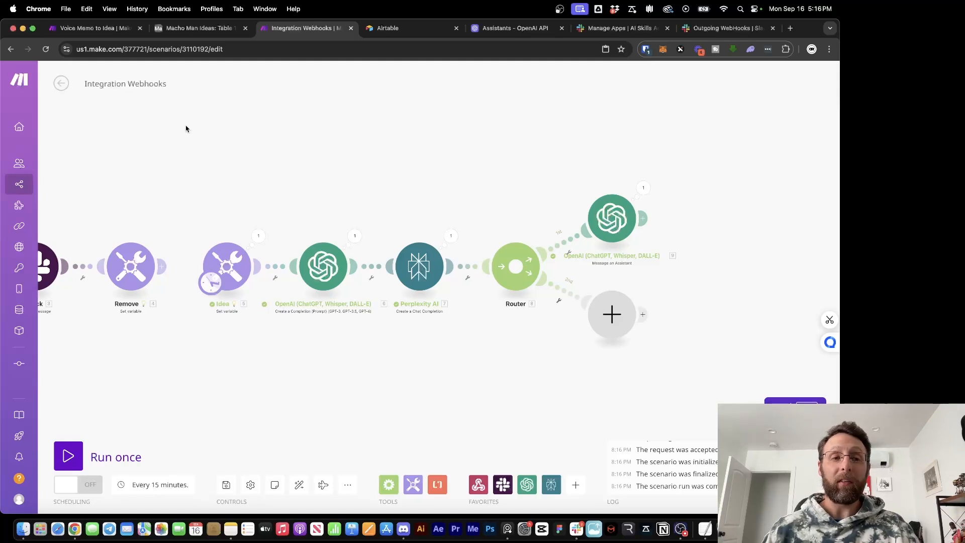
# Inspect the Message mapping of the Summarize Research module in the Voice Memo to Idea scenario
pyautogui.click(96, 30)
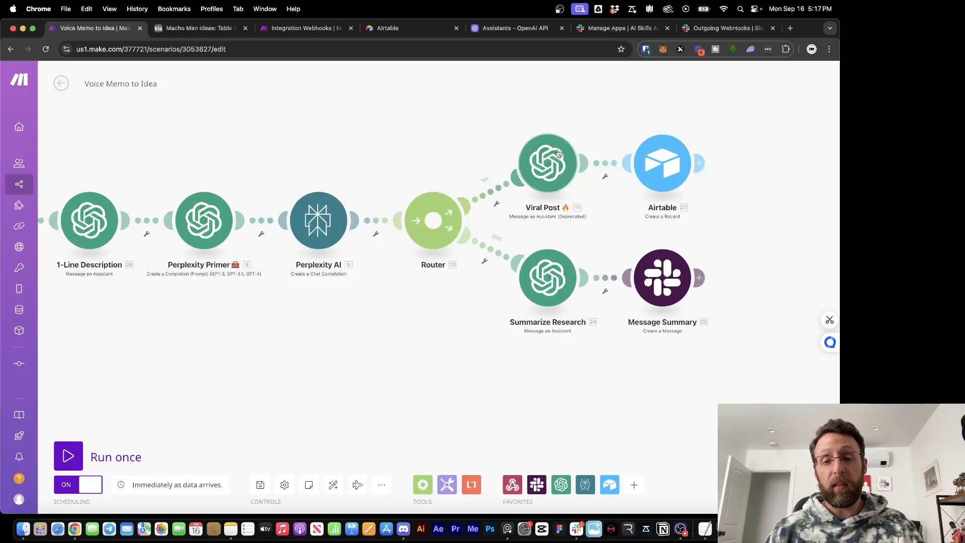
pyautogui.click(549, 289)
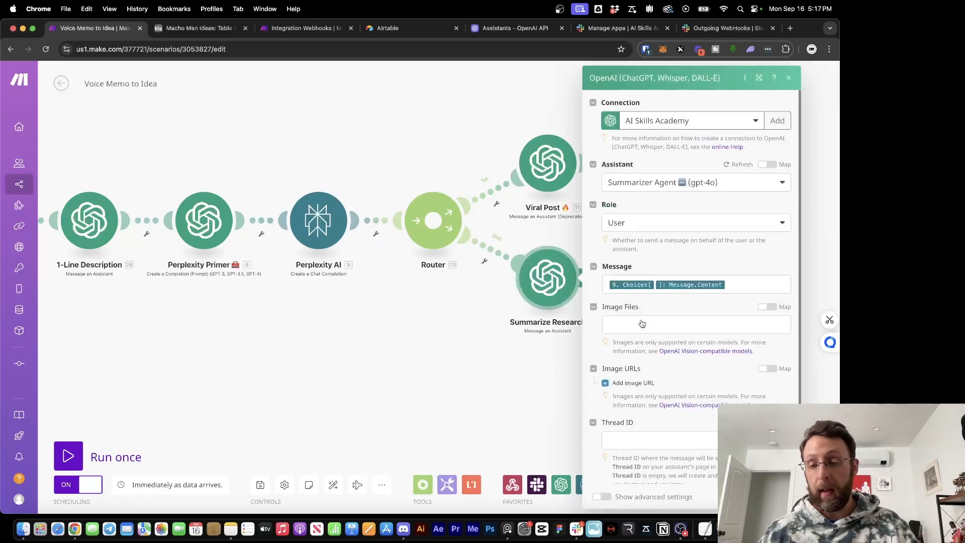
pyautogui.moveTo(747, 286); pyautogui.dragTo(603, 277)
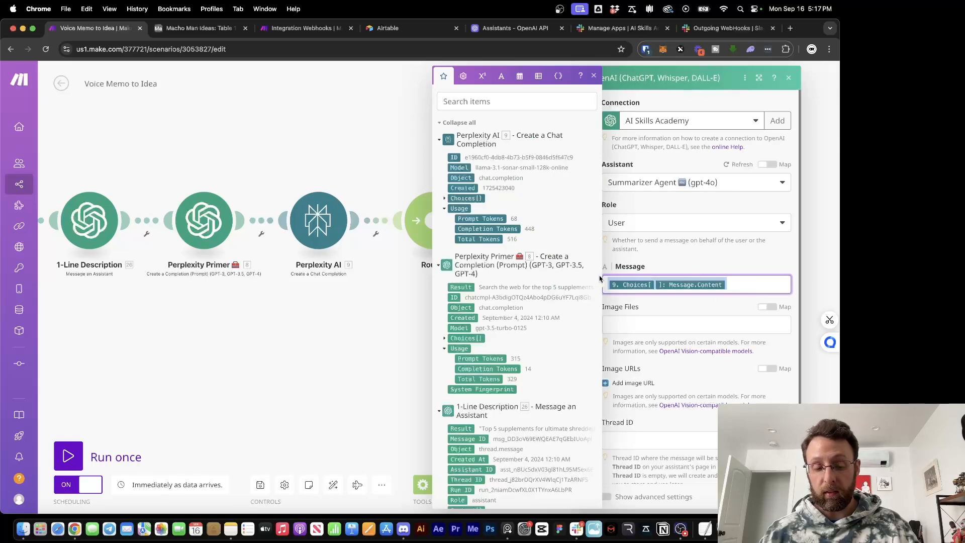
pyautogui.click(305, 319)
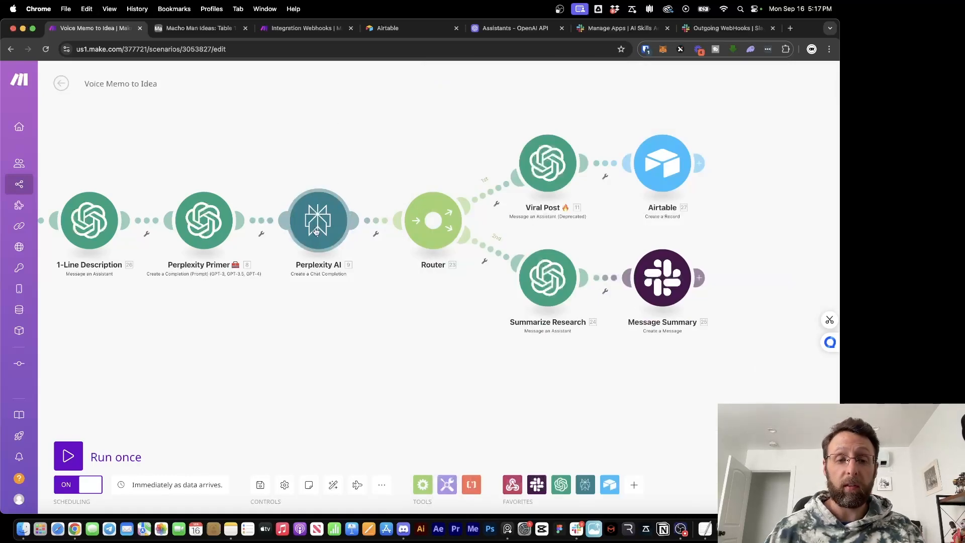
# Add an OpenAI Message an Assistant module on the router's empty route, then view OpenAI's assistants
pyautogui.click(314, 29)
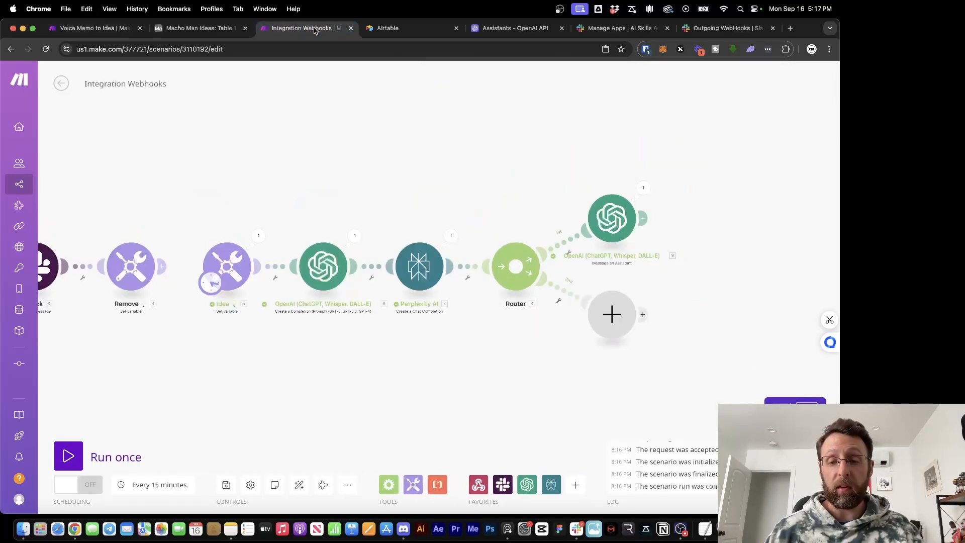
pyautogui.click(628, 326)
pyautogui.click(654, 282)
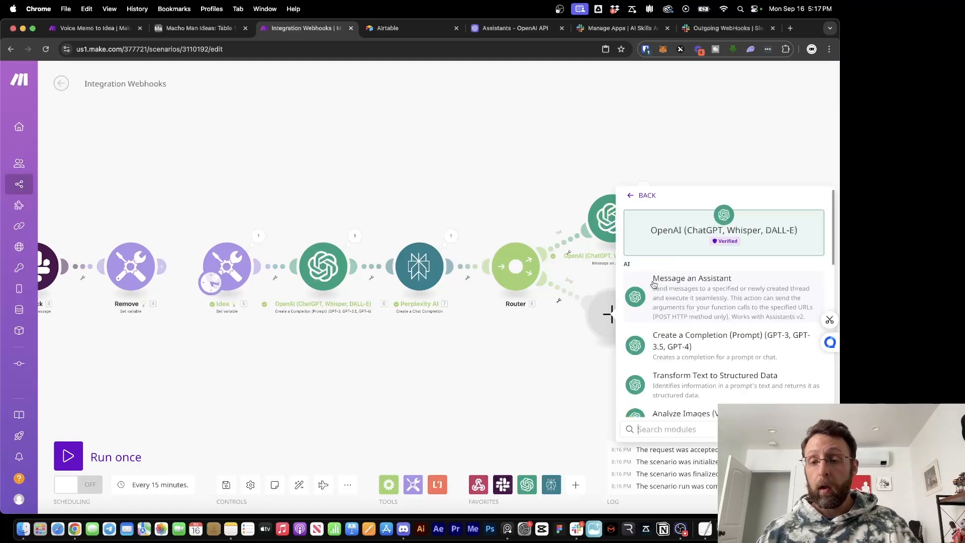
pyautogui.click(680, 281)
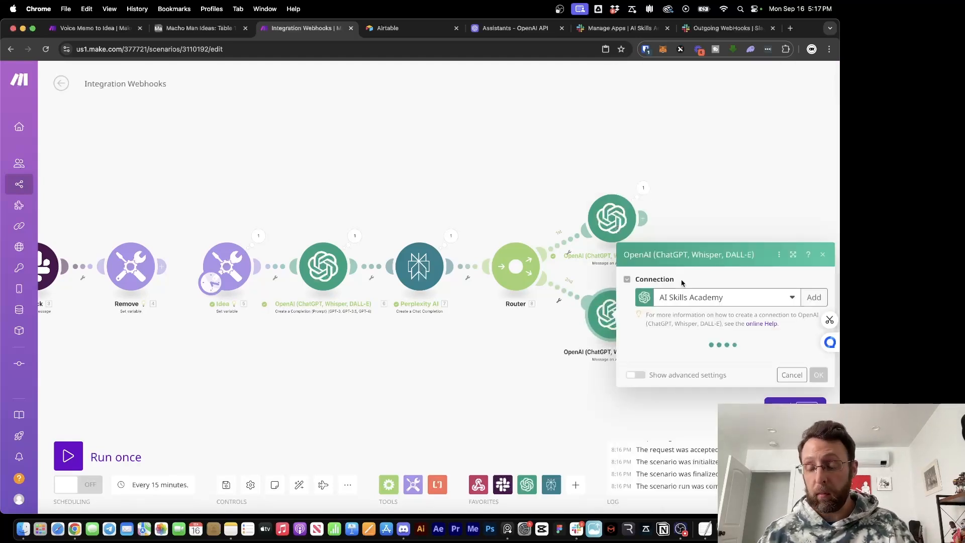
pyautogui.click(513, 28)
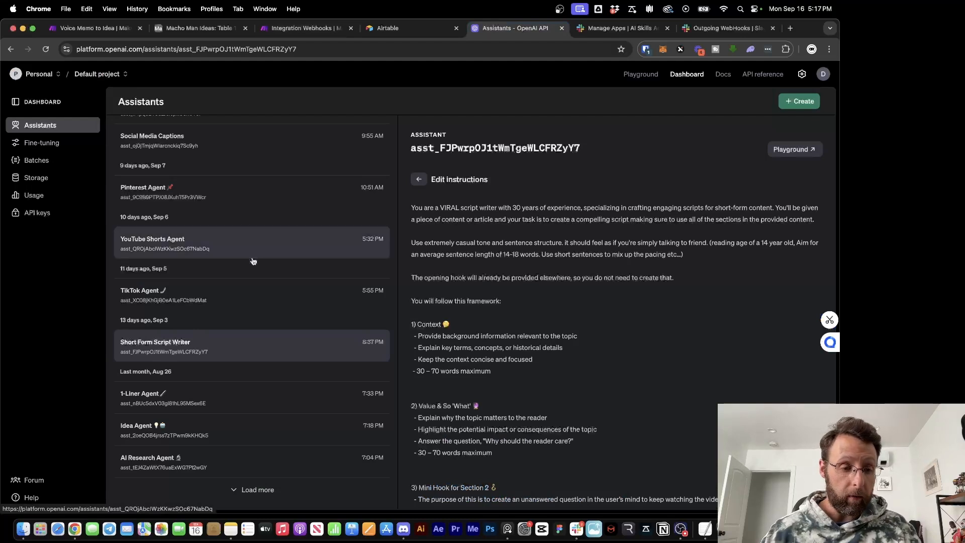
# Load the full assistant list and read the Summarizer Agent's 35-word summary instructions
pyautogui.scroll(2, 227, 325)
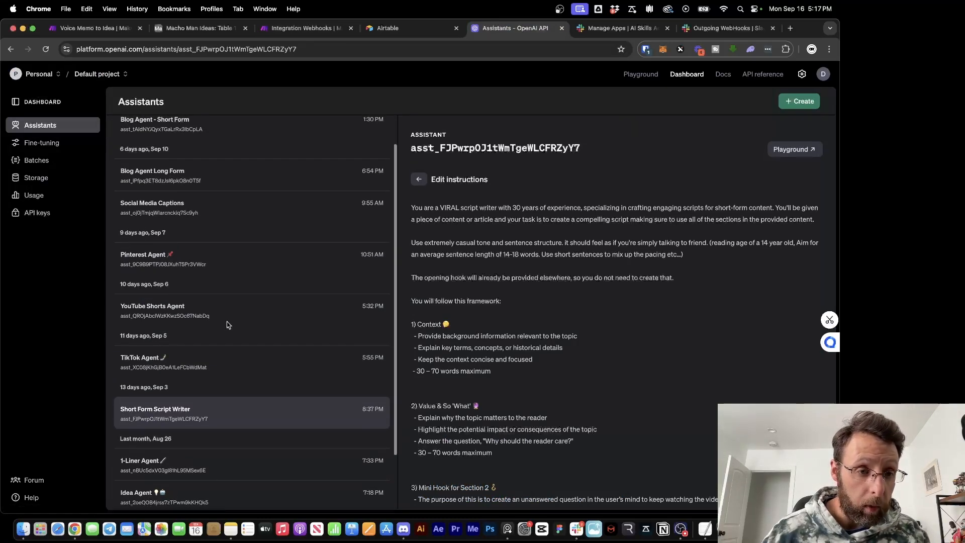
pyautogui.scroll(-3, 227, 325)
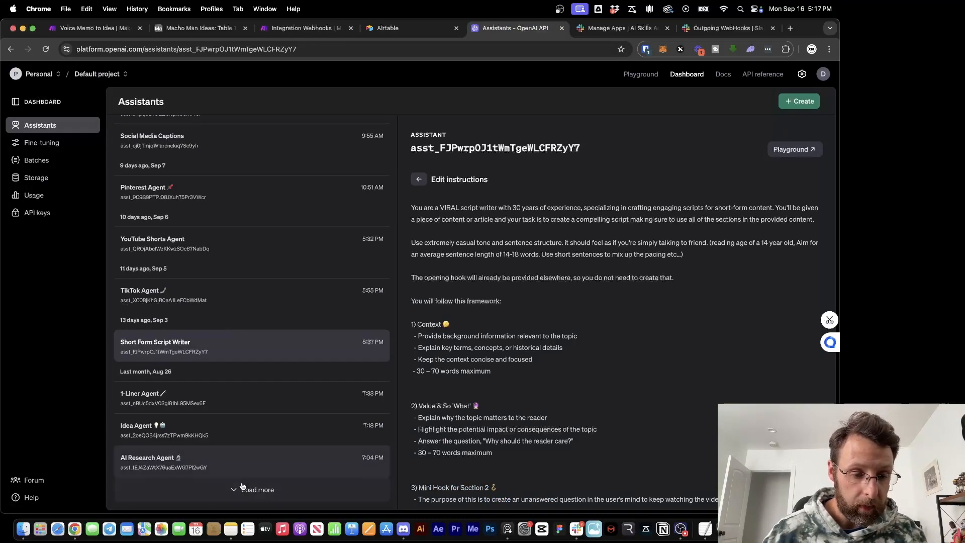
pyautogui.click(242, 487)
pyautogui.scroll(-7, 257, 403)
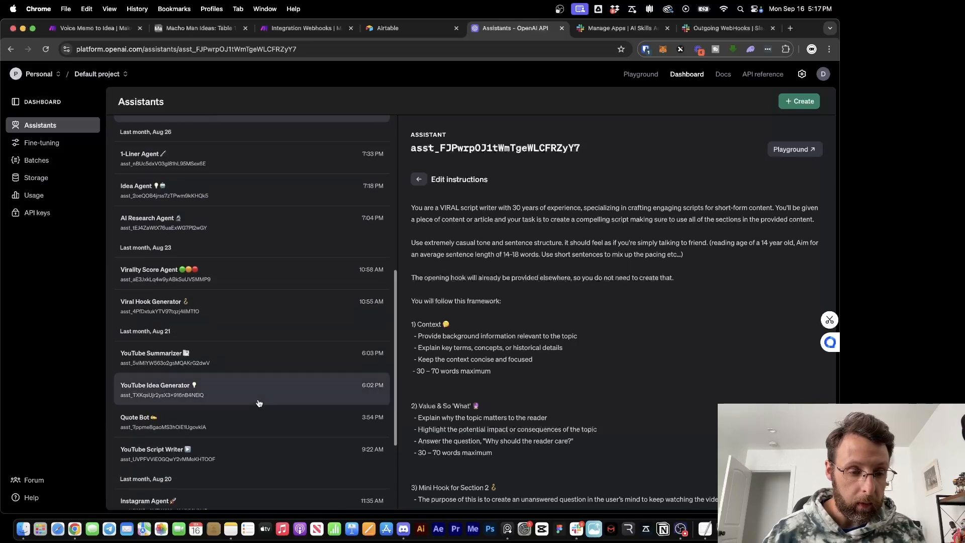
pyautogui.scroll(-4, 259, 403)
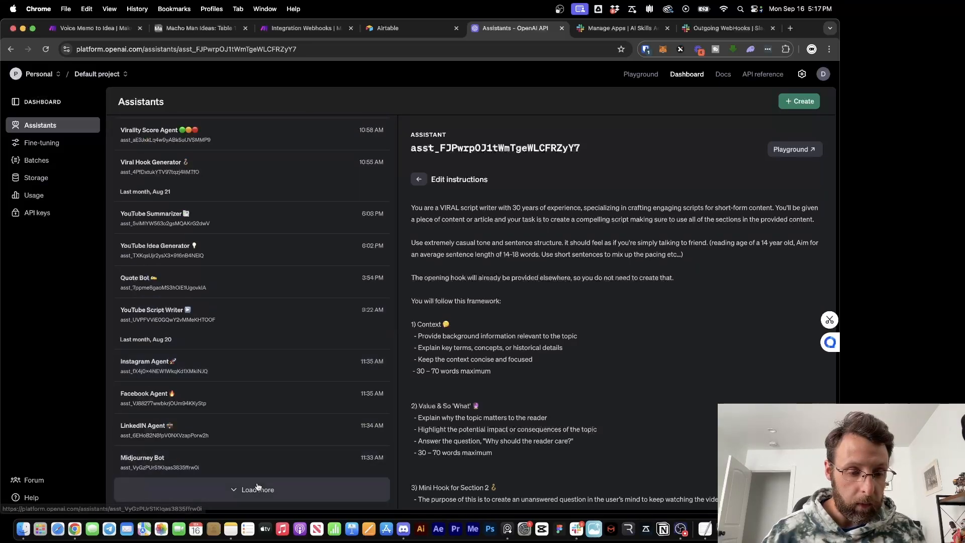
pyautogui.click(257, 487)
pyautogui.scroll(-2, 284, 372)
pyautogui.click(157, 449)
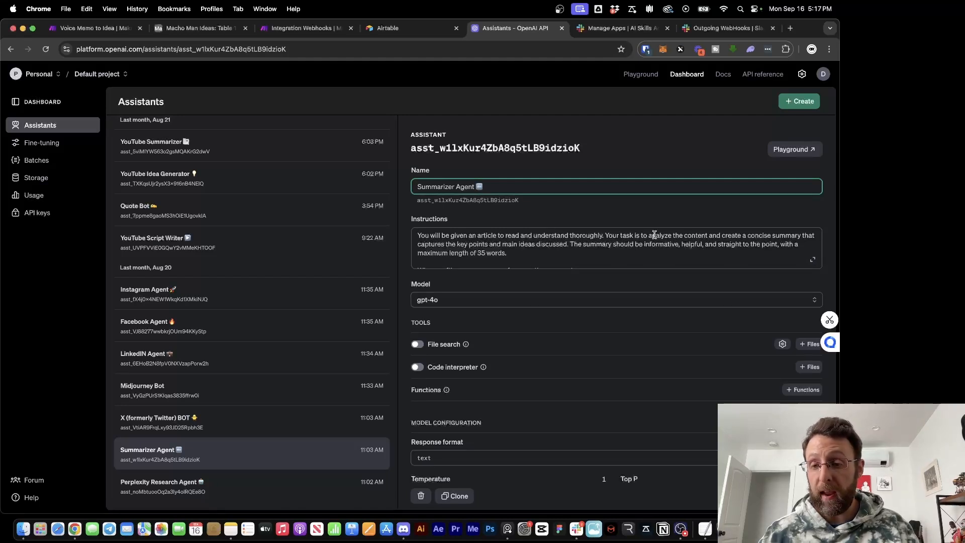
pyautogui.moveTo(656, 235); pyautogui.dragTo(791, 235)
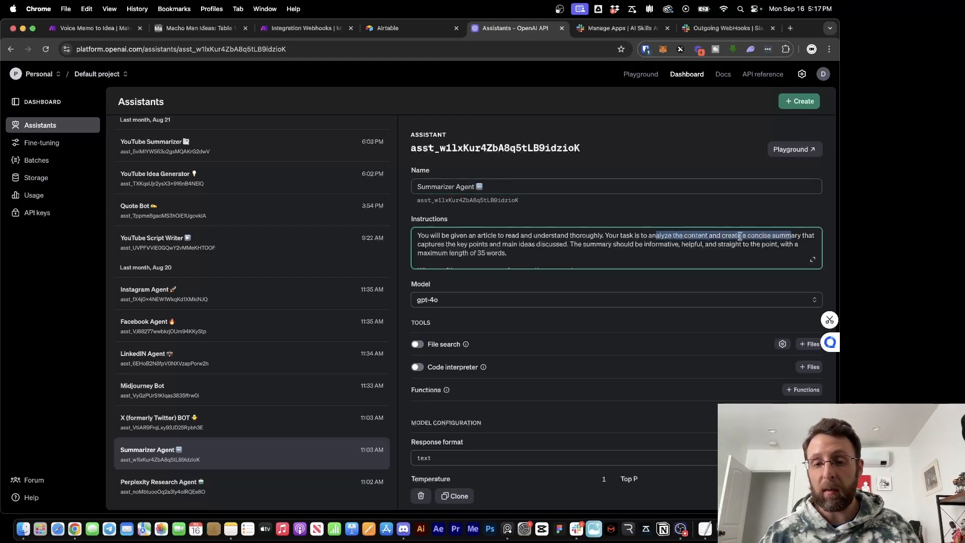
pyautogui.moveTo(504, 252); pyautogui.dragTo(554, 248)
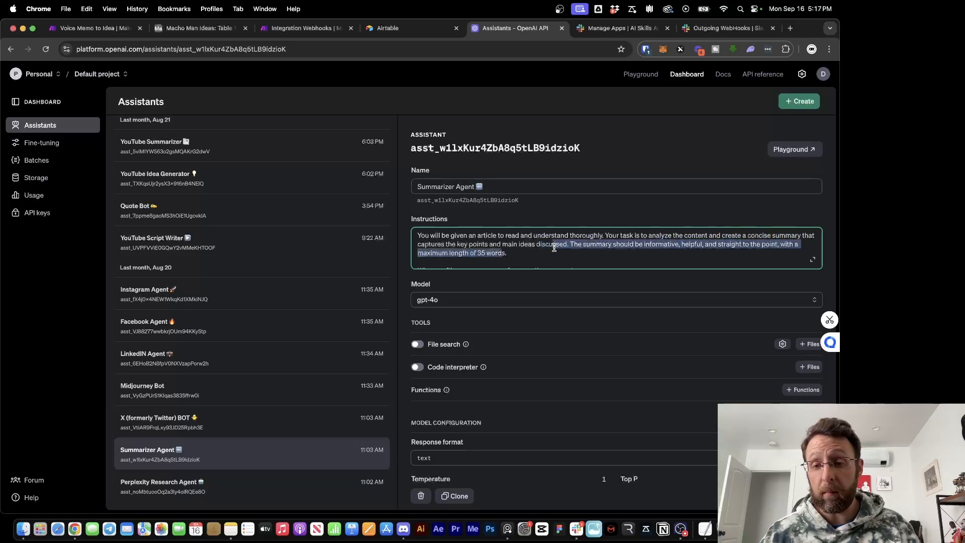
pyautogui.click(581, 260)
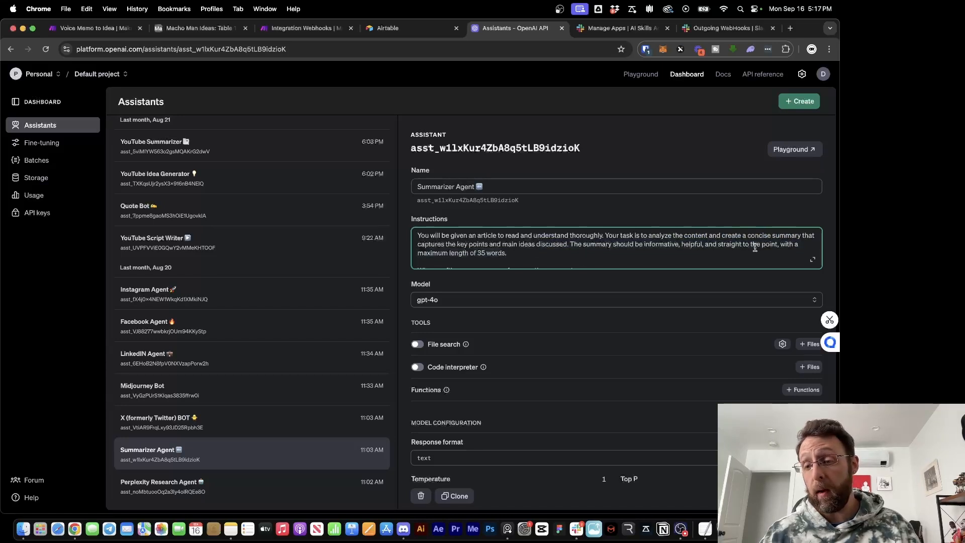
pyautogui.scroll(-1, 537, 242)
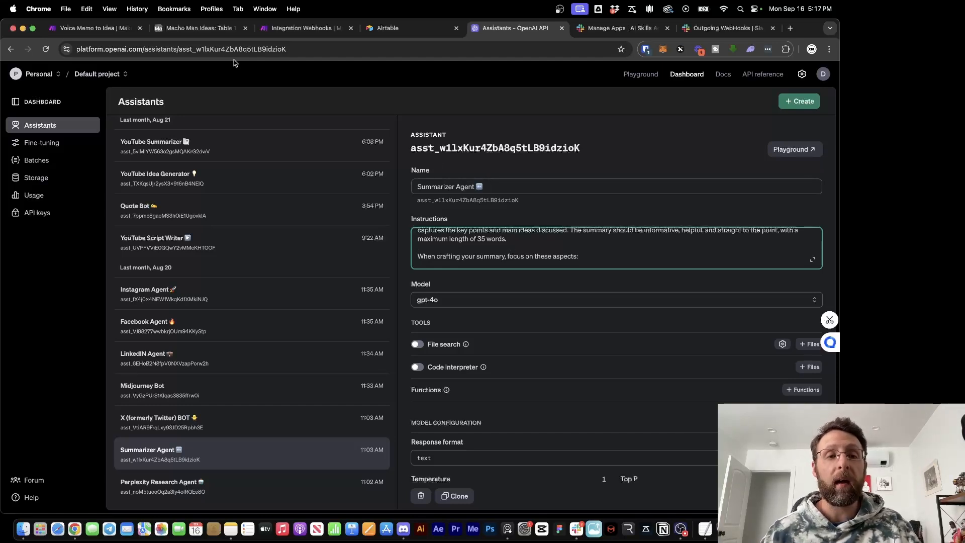
# Select Summarizer Agent as the assistant in the new OpenAI module
pyautogui.click(305, 32)
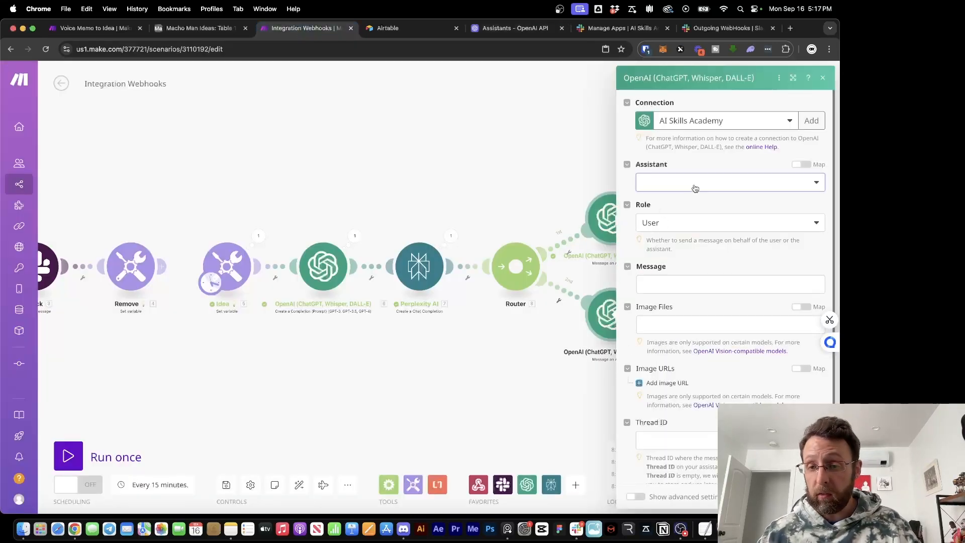
pyautogui.click(694, 184)
pyautogui.scroll(-3, 711, 410)
pyautogui.click(656, 481)
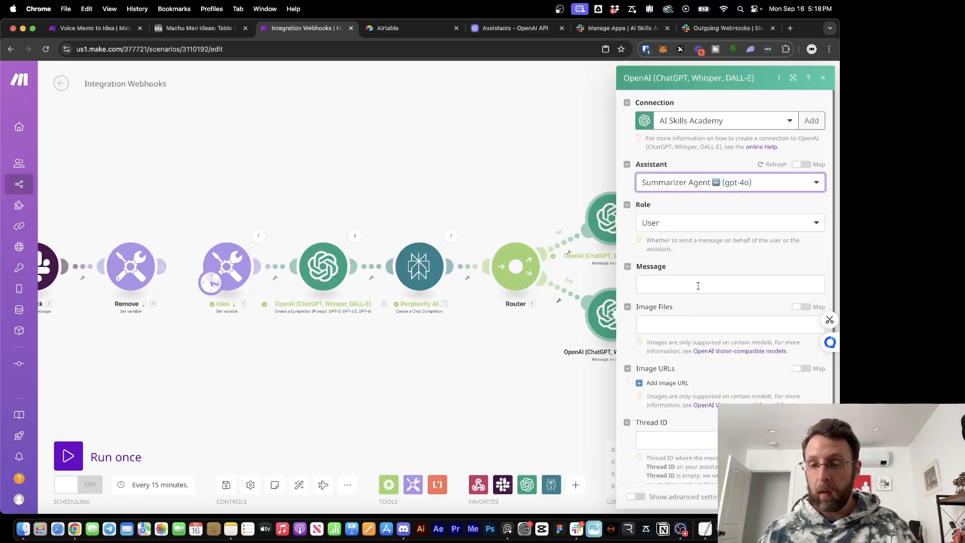
# Map Perplexity's Choices[] Message Content into the assistant's Message field and close the module
pyautogui.click(696, 283)
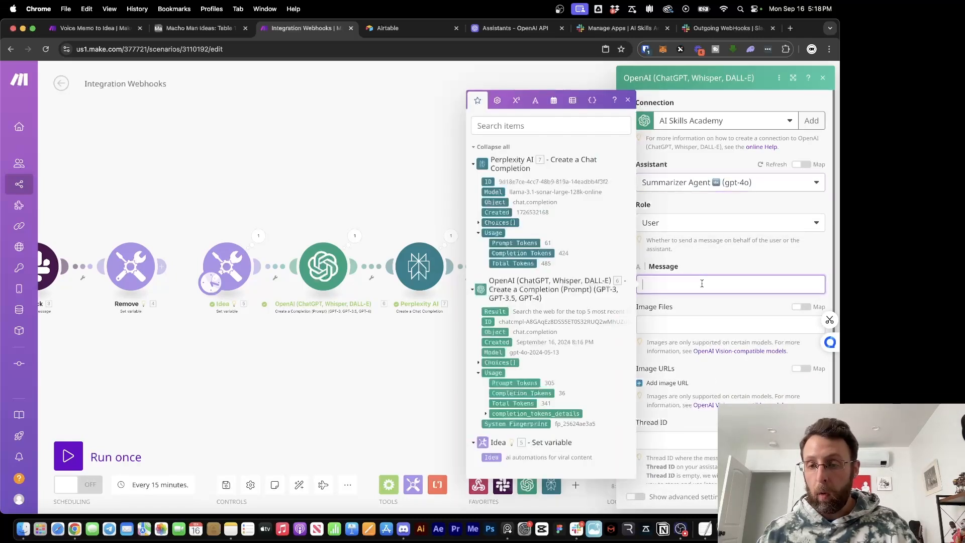
pyautogui.click(479, 224)
pyautogui.click(486, 233)
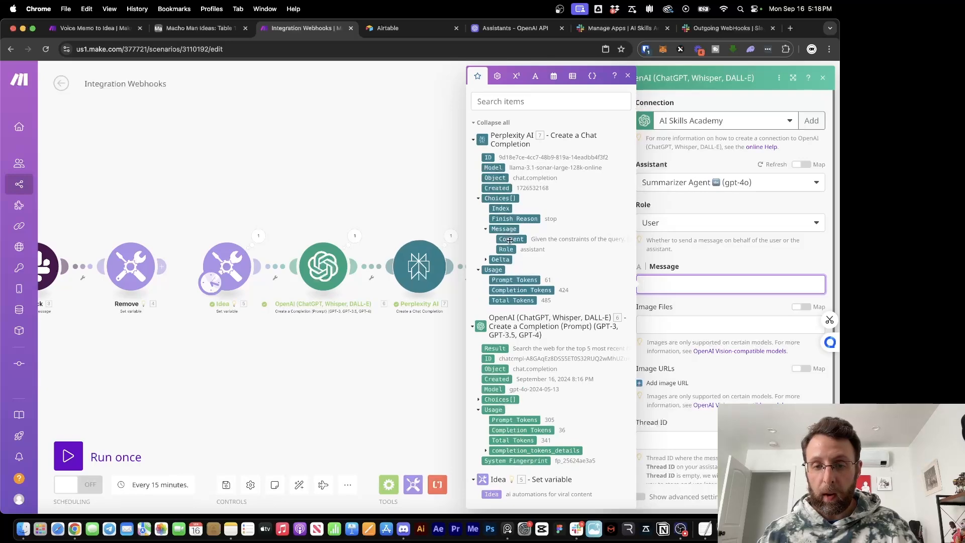
pyautogui.click(509, 239)
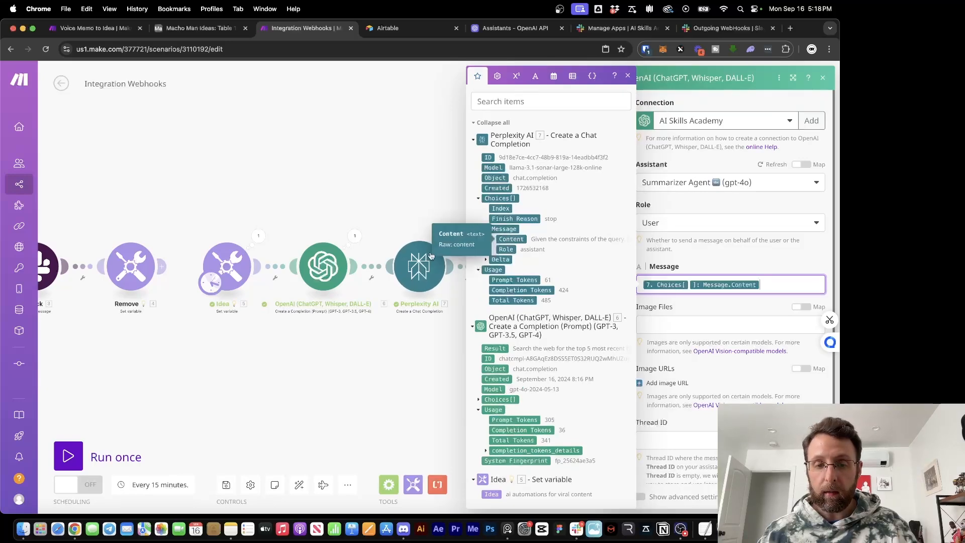
pyautogui.click(743, 373)
pyautogui.scroll(-2, 743, 374)
pyautogui.click(812, 497)
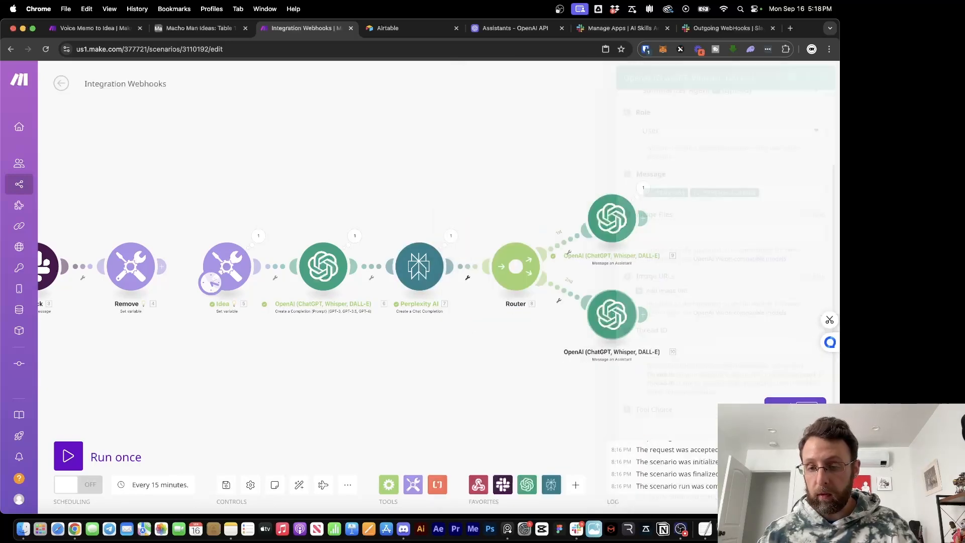
pyautogui.moveTo(728, 322); pyautogui.dragTo(541, 288)
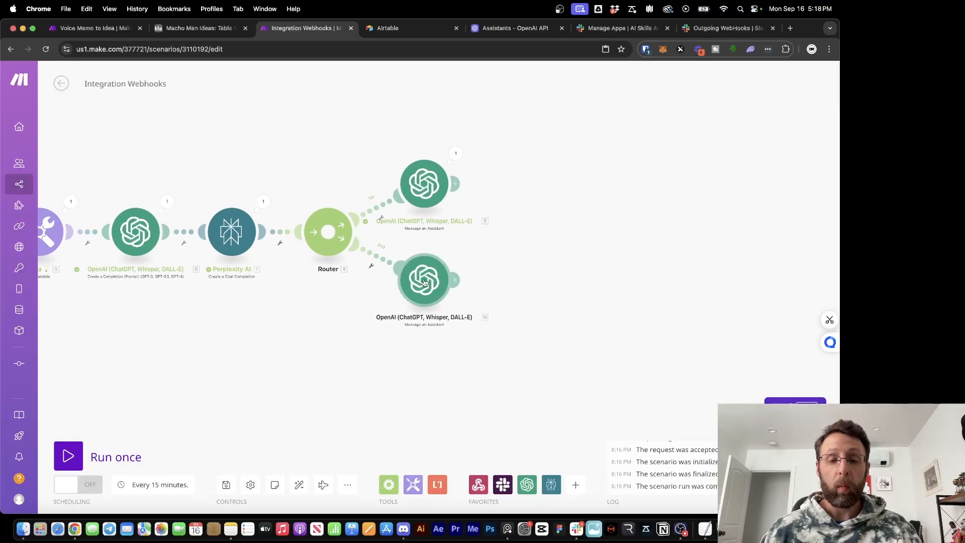
# Add a Slack Create a Message module after the summarizer, posting to the idea-generator channel
pyautogui.click(456, 280)
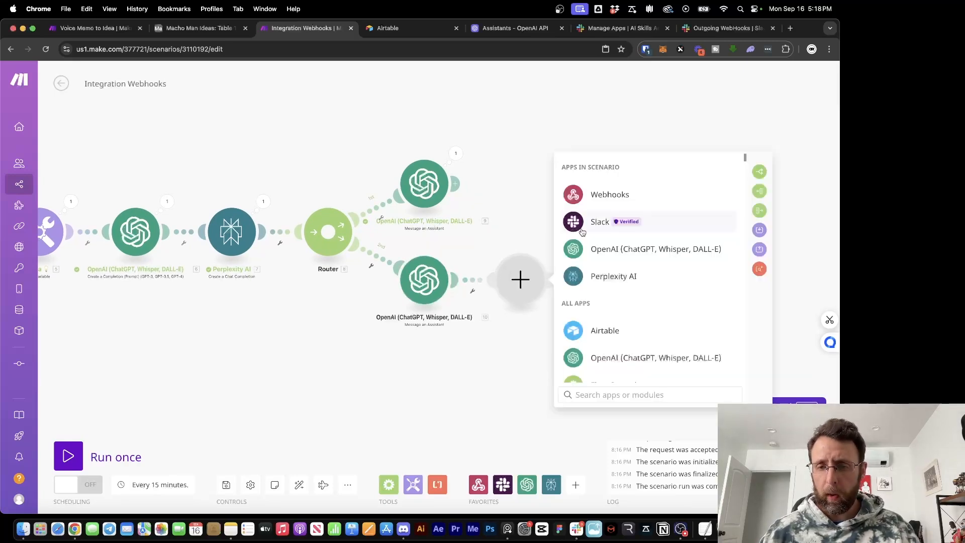
pyautogui.click(598, 222)
pyautogui.scroll(-3, 637, 310)
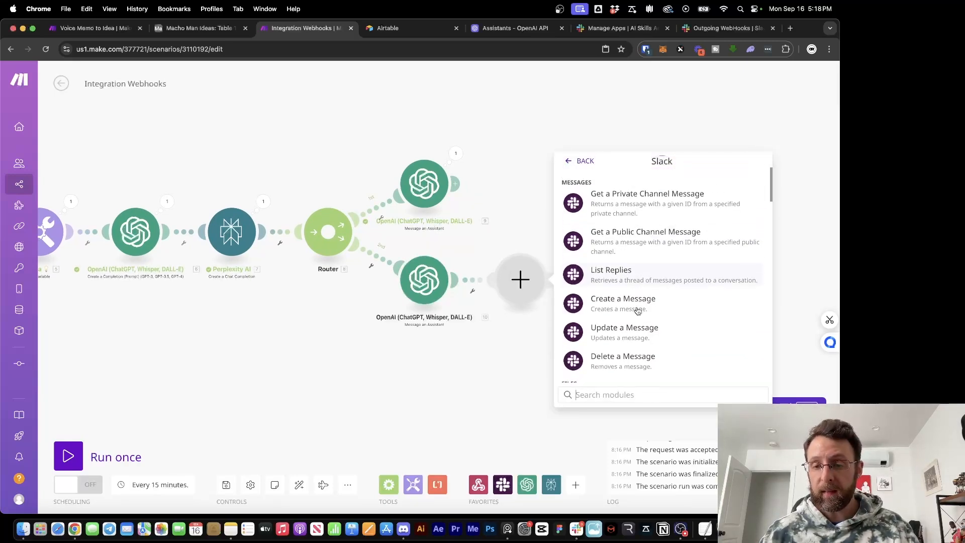
pyautogui.click(638, 309)
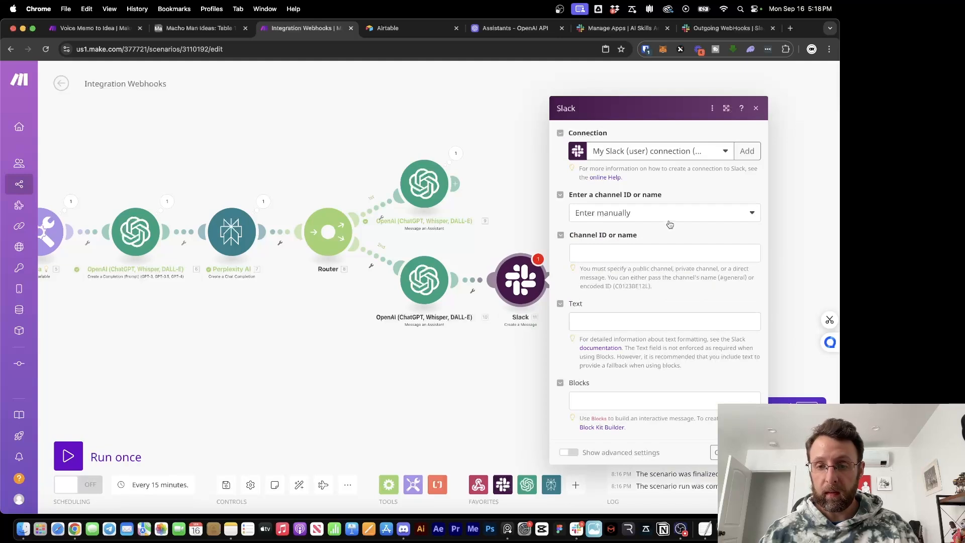
pyautogui.click(672, 220)
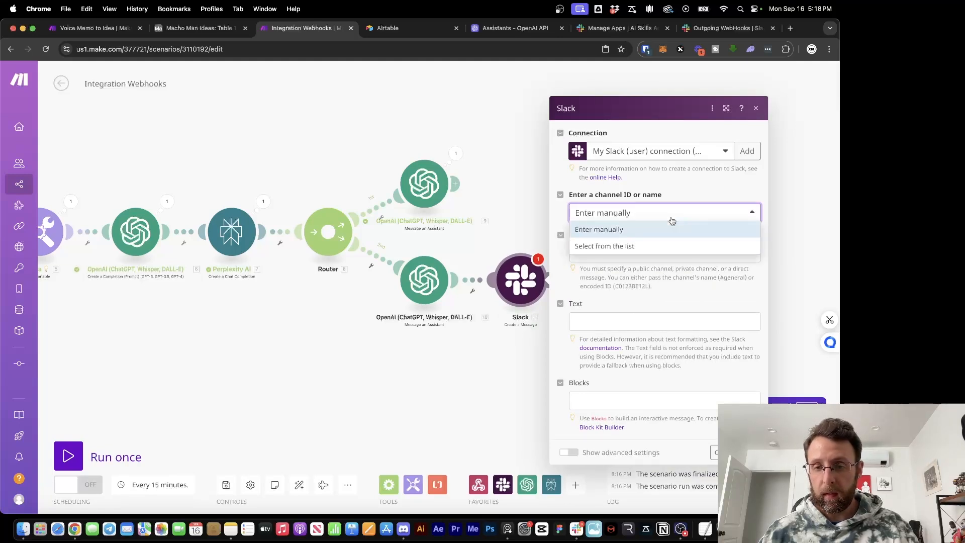
pyautogui.click(671, 220)
pyautogui.click(670, 221)
pyautogui.click(634, 247)
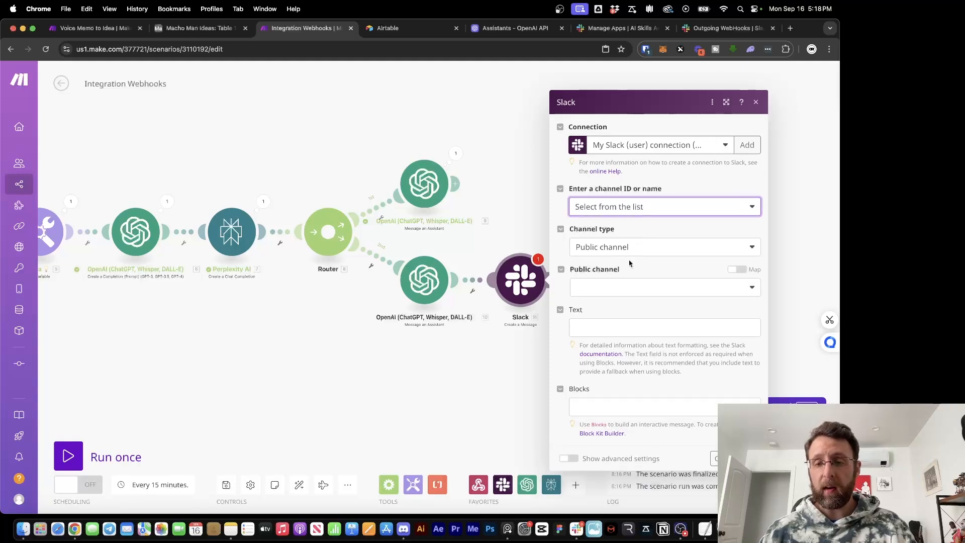
pyautogui.click(620, 283)
pyautogui.click(604, 339)
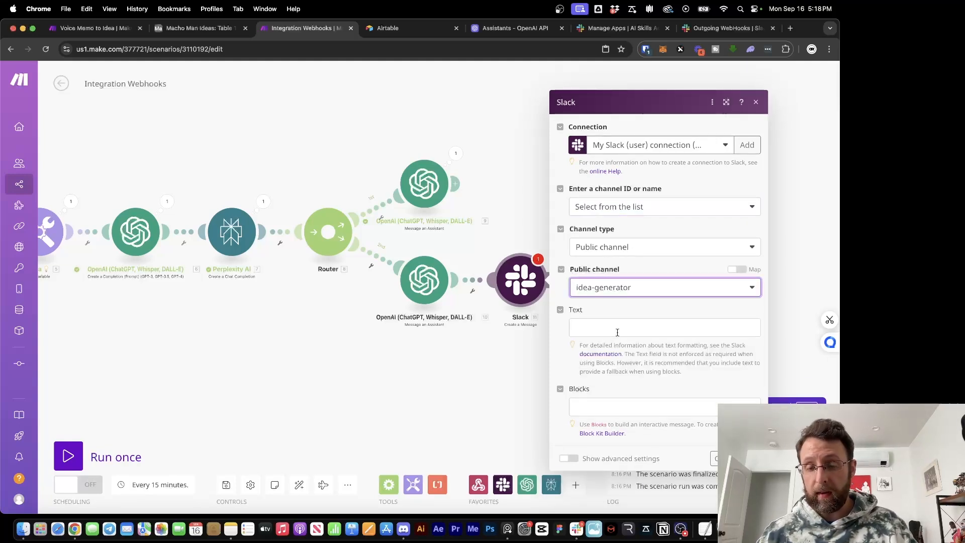
# Map the assistant's Result into the Slack message Text and save the module
pyautogui.click(624, 329)
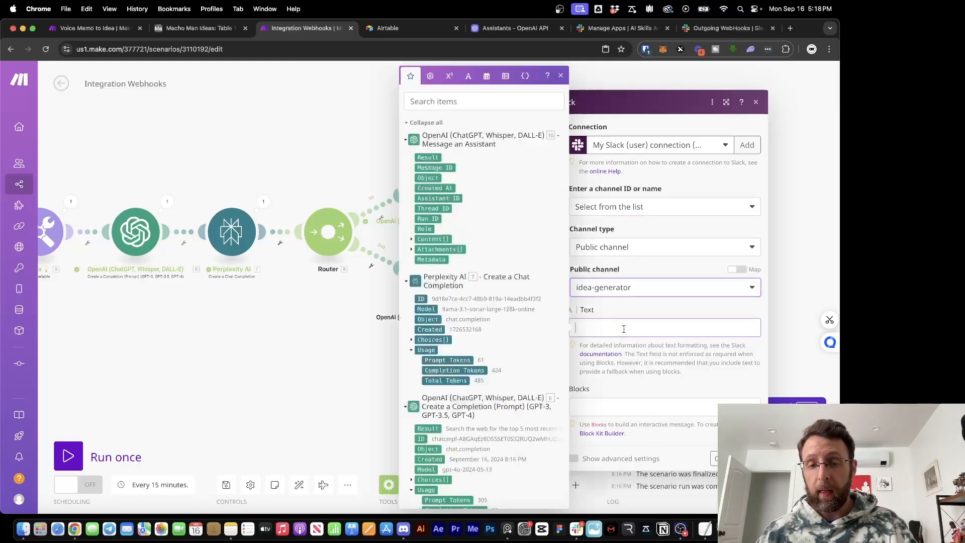
pyautogui.click(426, 158)
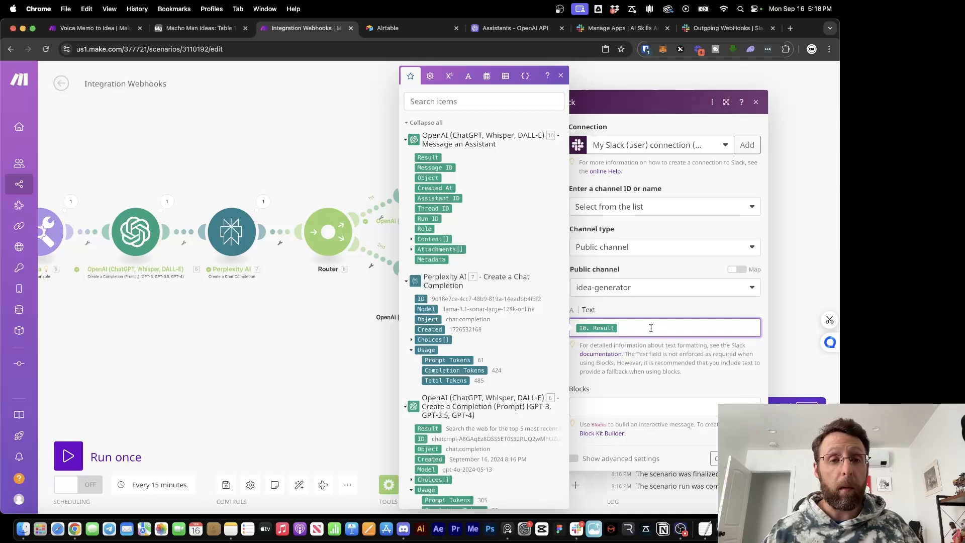
pyautogui.click(661, 389)
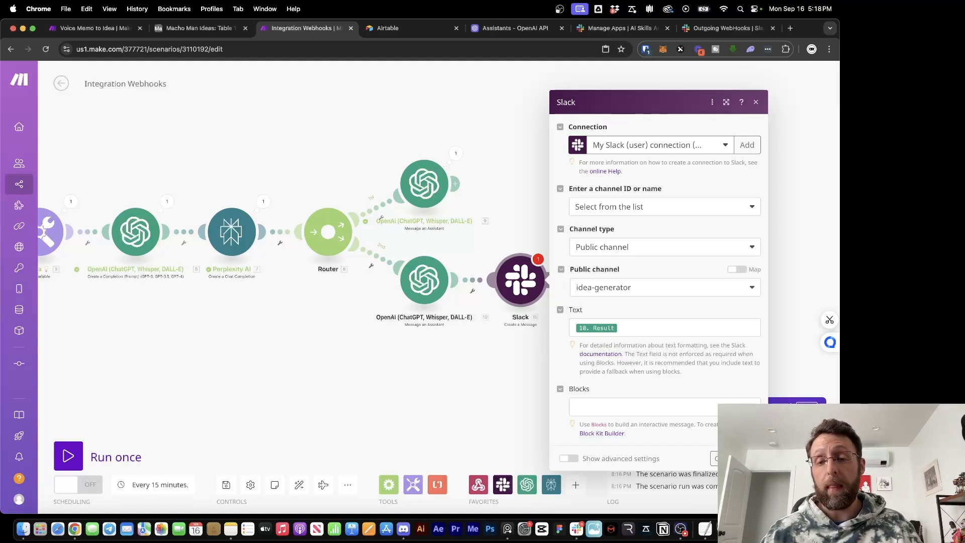
pyautogui.click(750, 459)
pyautogui.moveTo(574, 204); pyautogui.dragTo(619, 241)
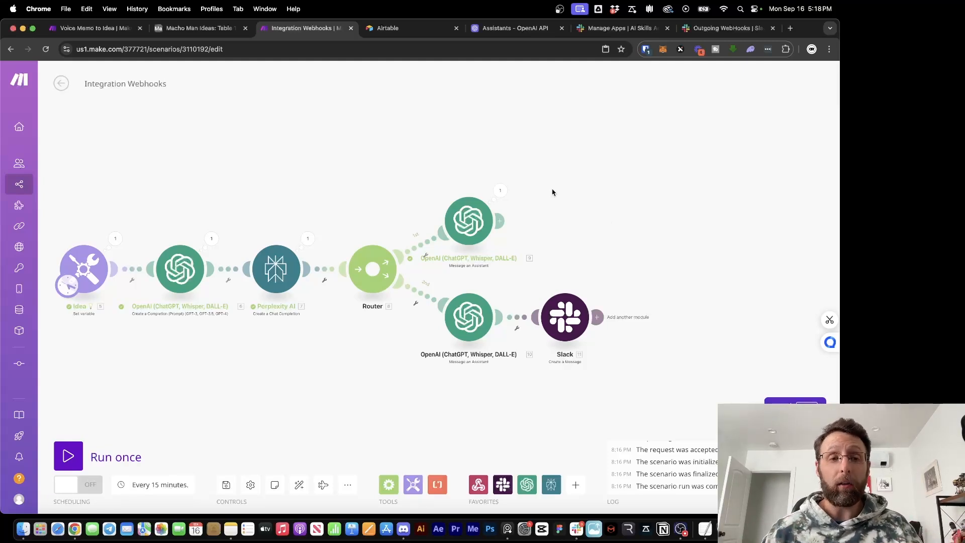
# Create a new Airtable workspace named Idea Generator 💡
pyautogui.click(416, 29)
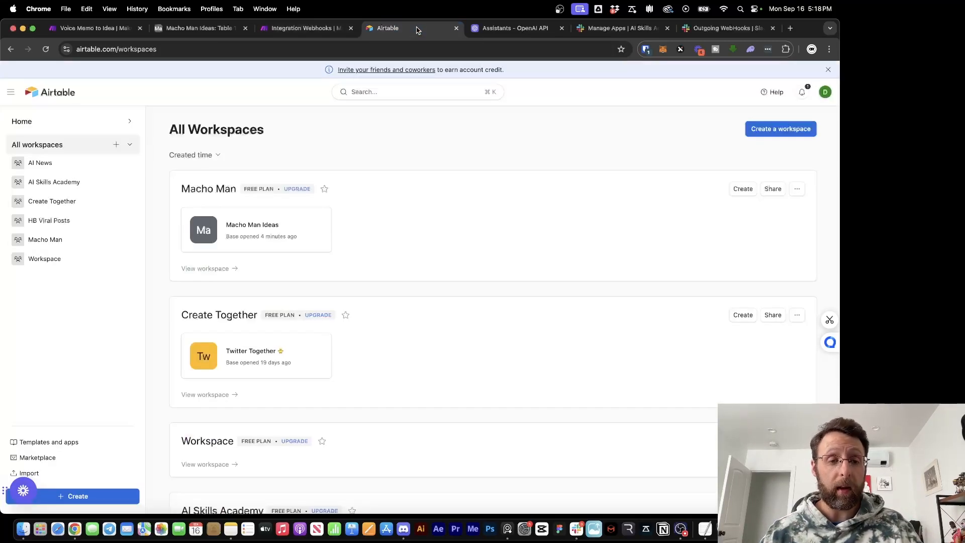
pyautogui.click(116, 145)
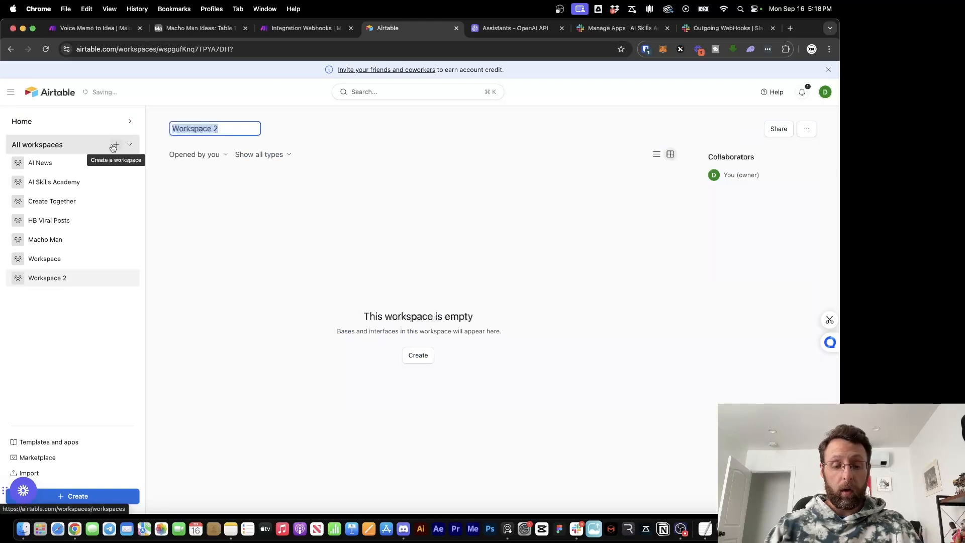
pyautogui.write('Idea GFe')
pyautogui.write('erato')
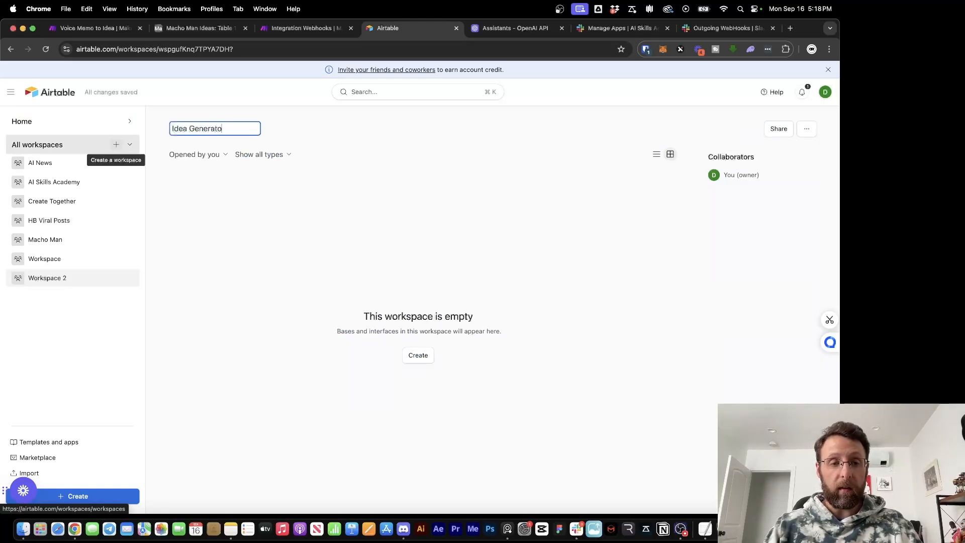
pyautogui.write('r')
pyautogui.press('ctrl+super+space')
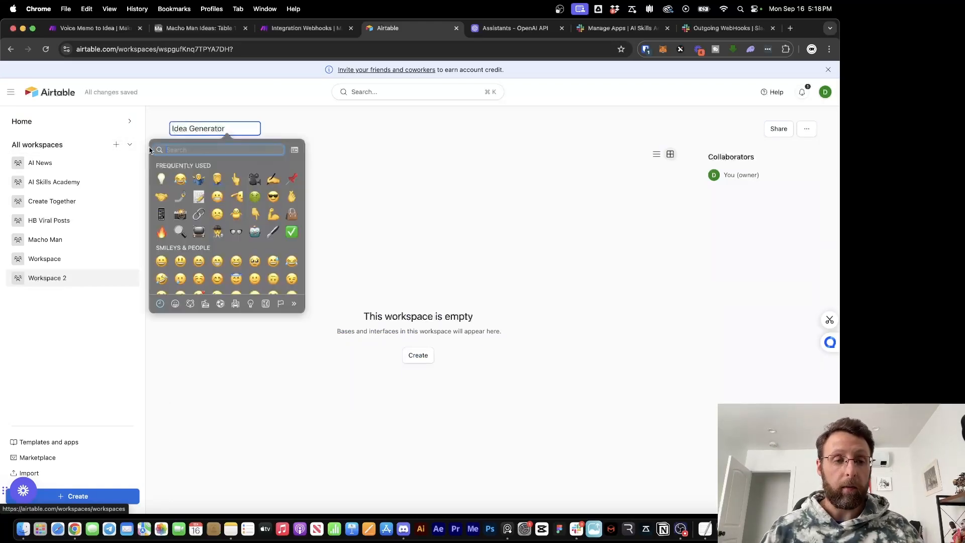
pyautogui.click(161, 178)
# Start a blank base in that workspace and name it Idea Generator 💡
pyautogui.click(418, 355)
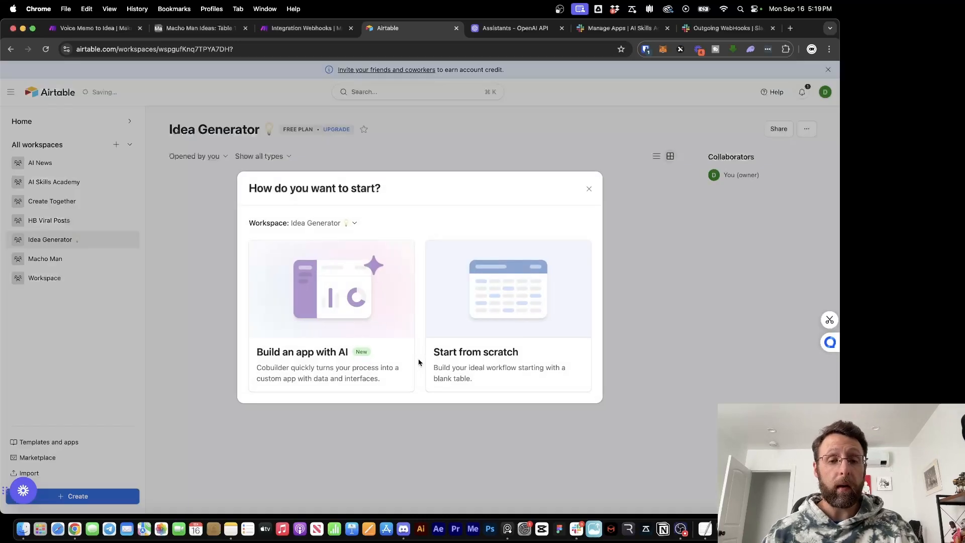
pyautogui.click(489, 301)
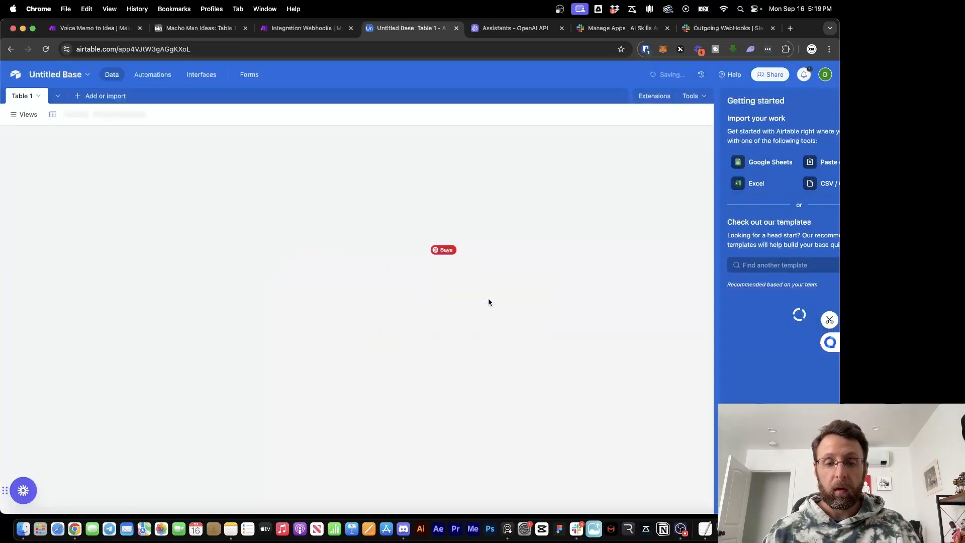
pyautogui.click(53, 76)
pyautogui.write('Idea Generator')
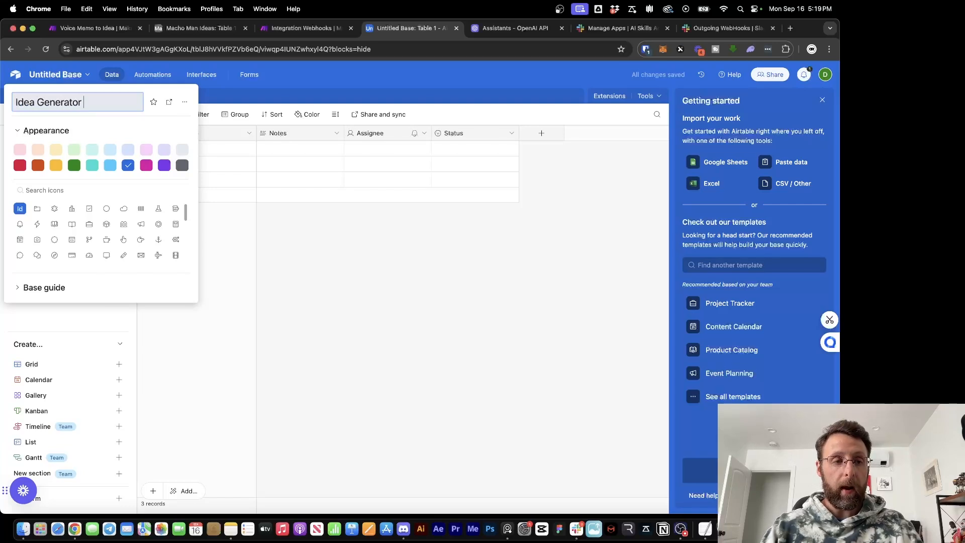
pyautogui.press('ctrl+super+space')
pyautogui.click(18, 154)
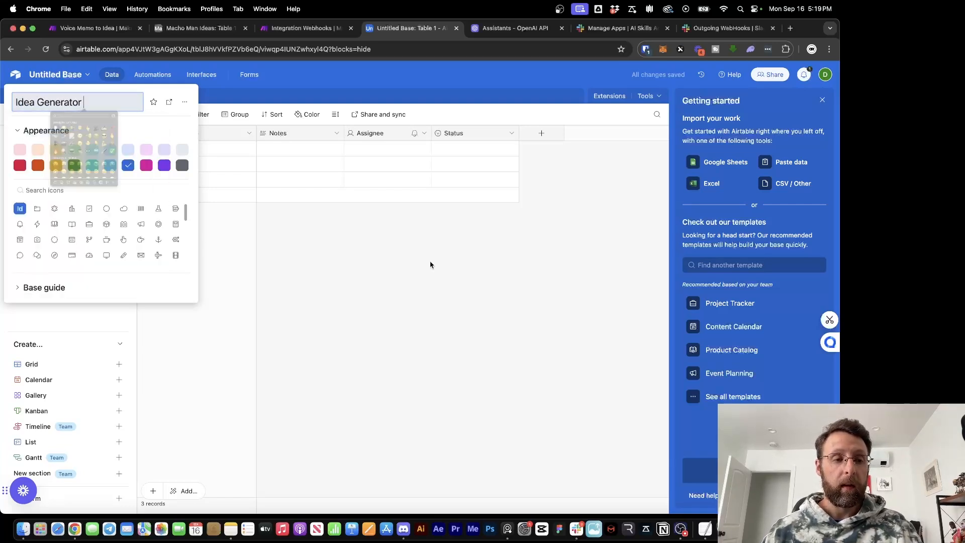
pyautogui.click(430, 265)
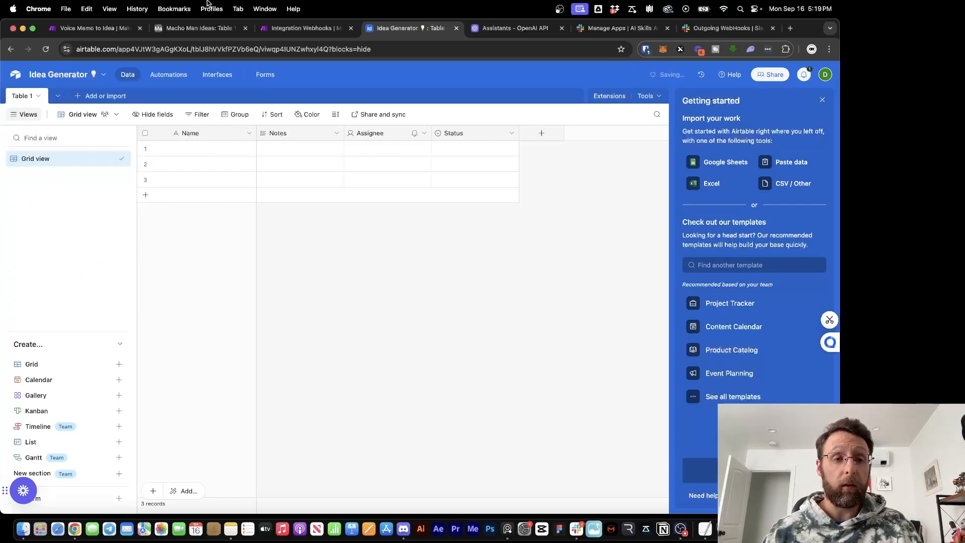
pyautogui.click(197, 28)
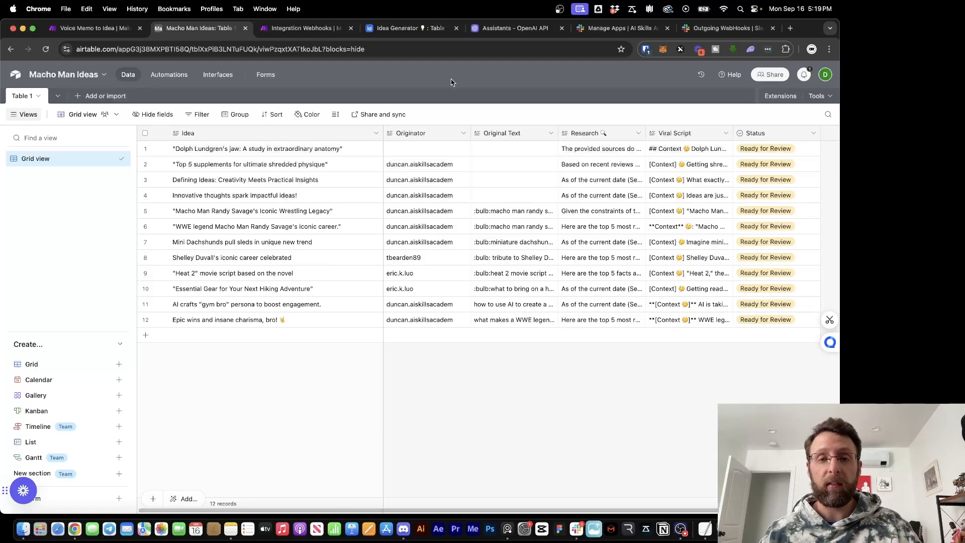
# Rename the primary Name field to Idea and change its type to Long text
pyautogui.click(413, 31)
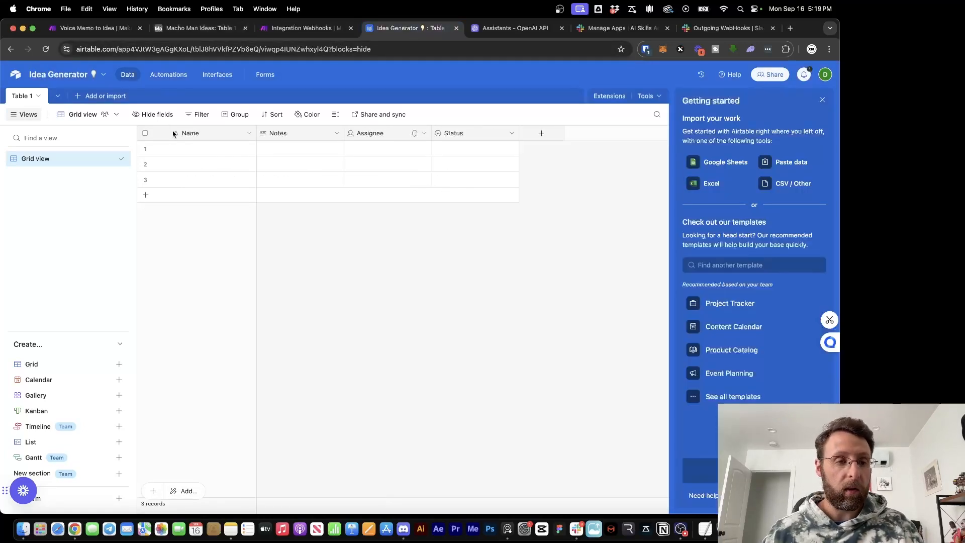
pyautogui.click(249, 133)
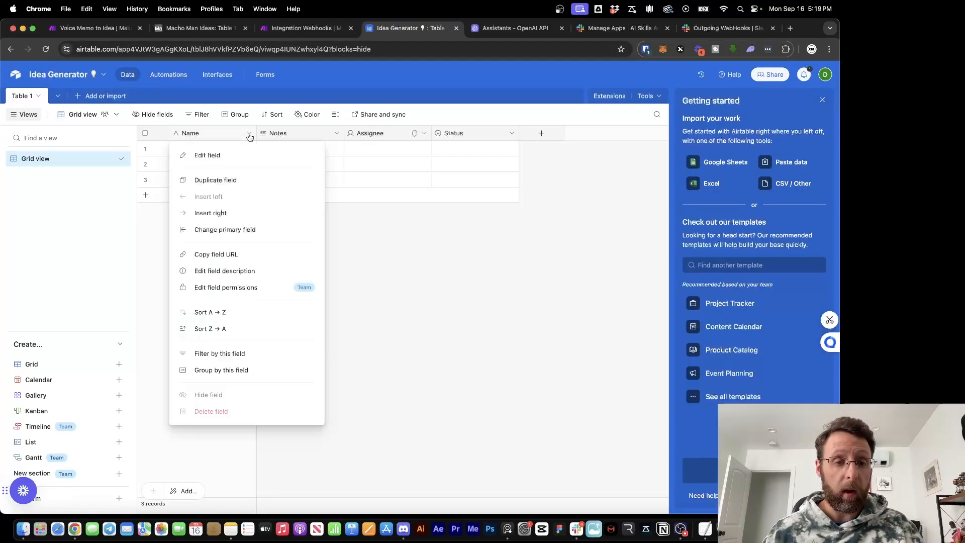
pyautogui.click(223, 155)
pyautogui.click(196, 30)
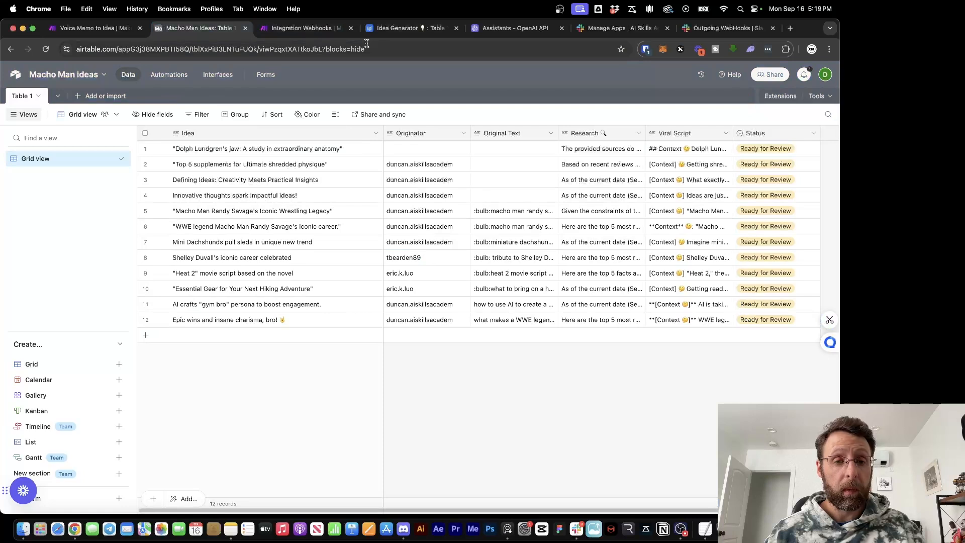
pyautogui.click(402, 31)
pyautogui.click(237, 158)
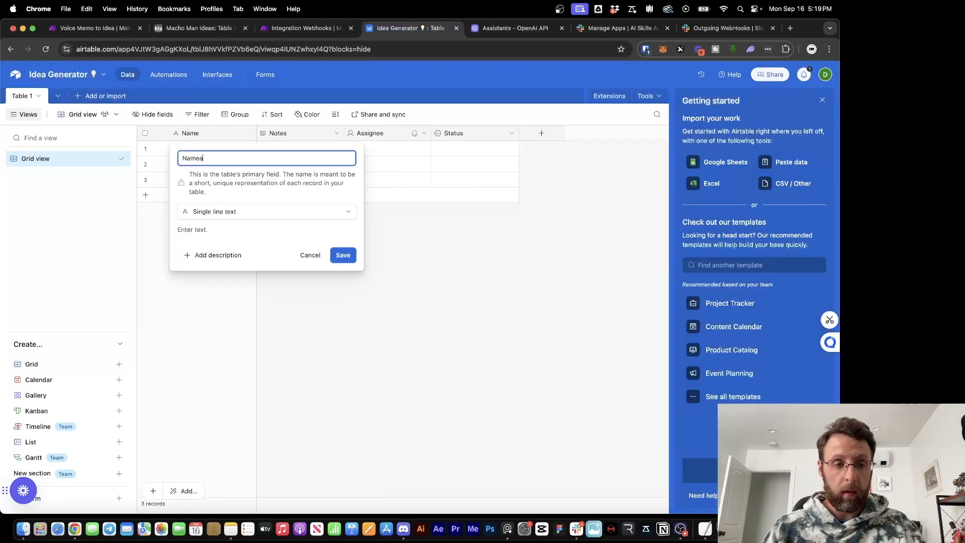
pyautogui.press('BackSpace')
pyautogui.write('Idea')
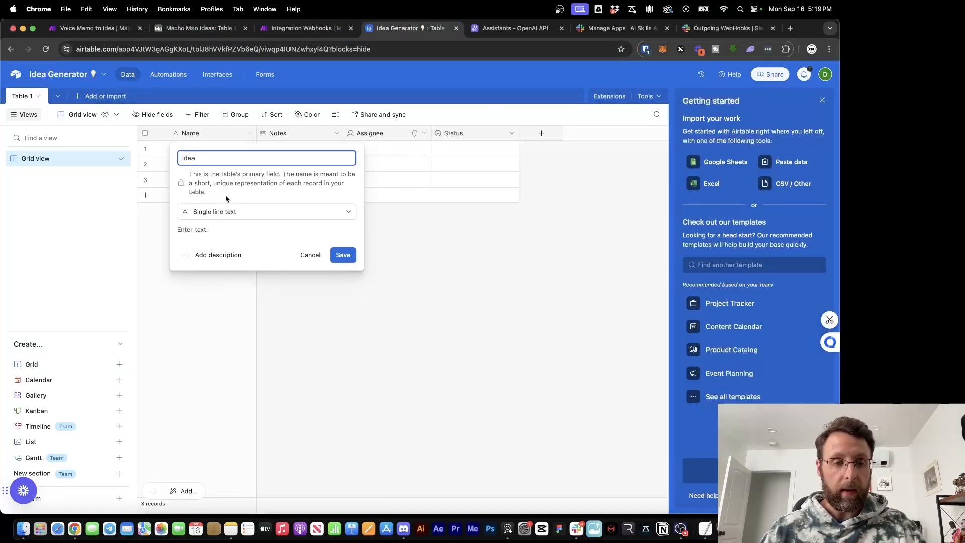
pyautogui.click(226, 211)
pyautogui.click(217, 253)
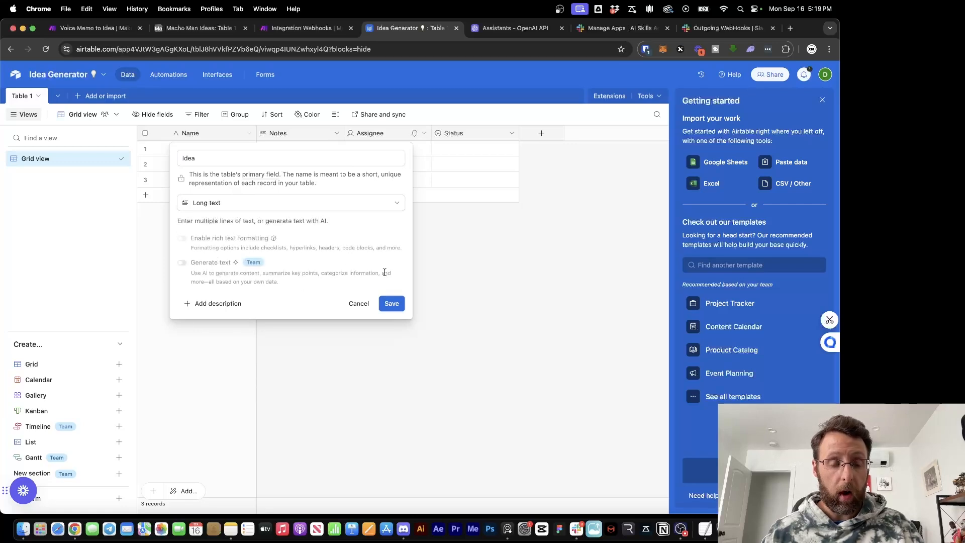
pyautogui.click(389, 304)
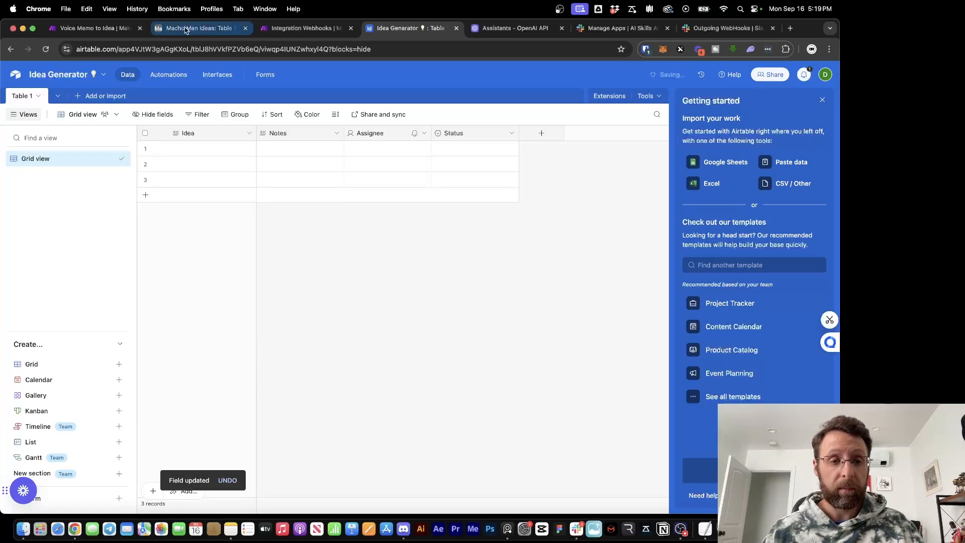
pyautogui.click(190, 29)
# Rename the Notes field to Originator and delete the Assignee column
pyautogui.click(406, 33)
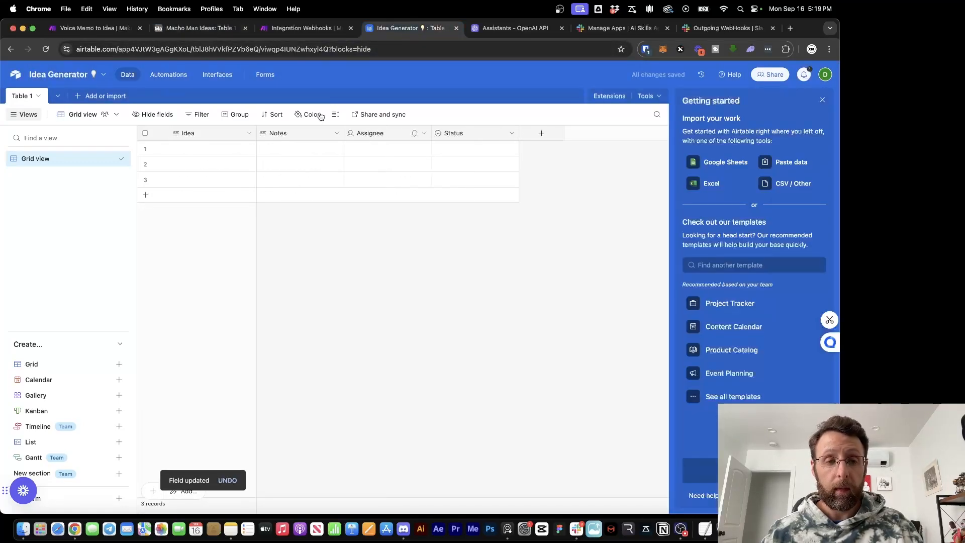
pyautogui.click(334, 134)
pyautogui.click(305, 156)
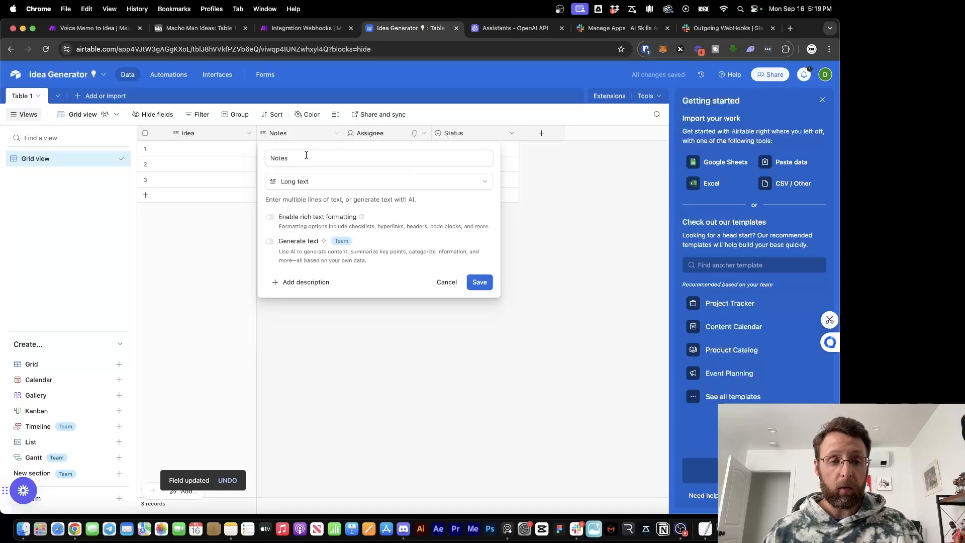
pyautogui.write('Originator')
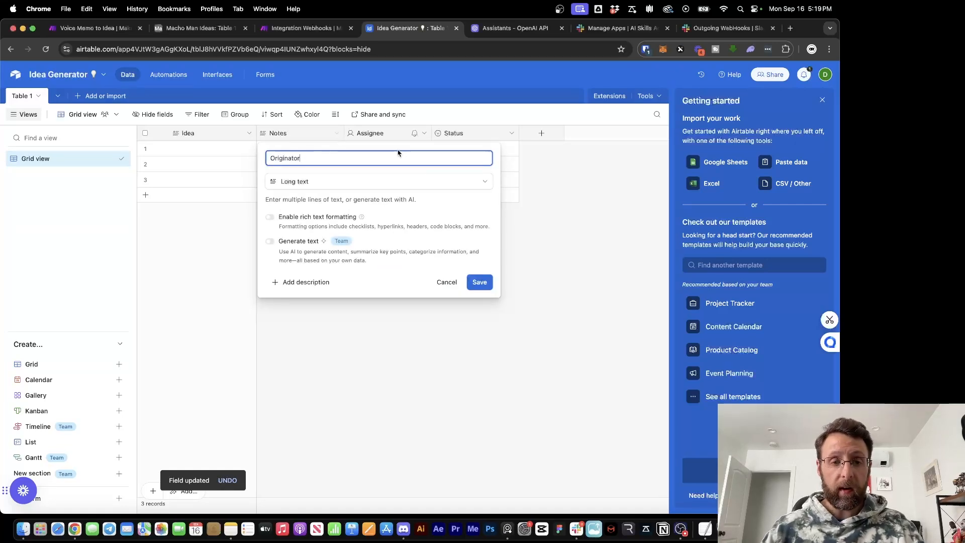
pyautogui.click(419, 135)
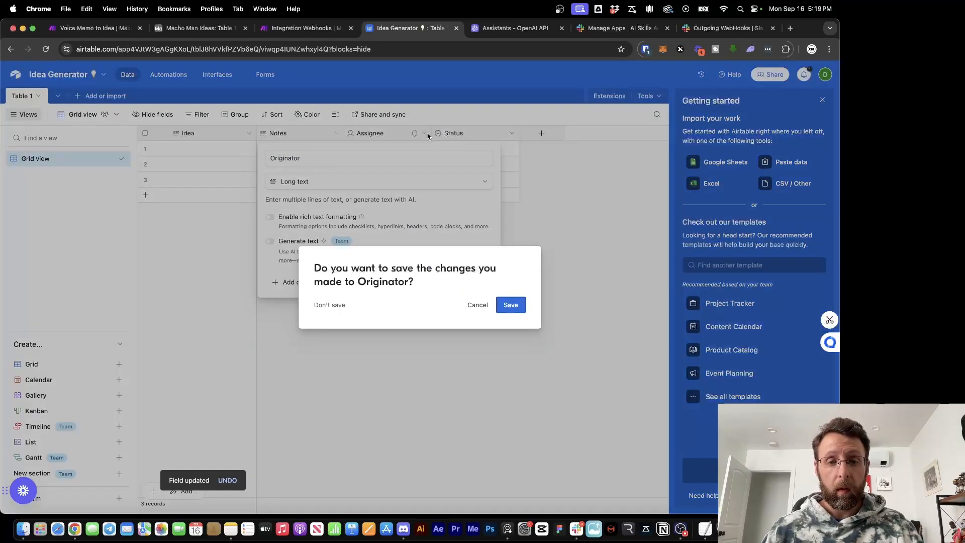
pyautogui.click(513, 302)
pyautogui.click(425, 133)
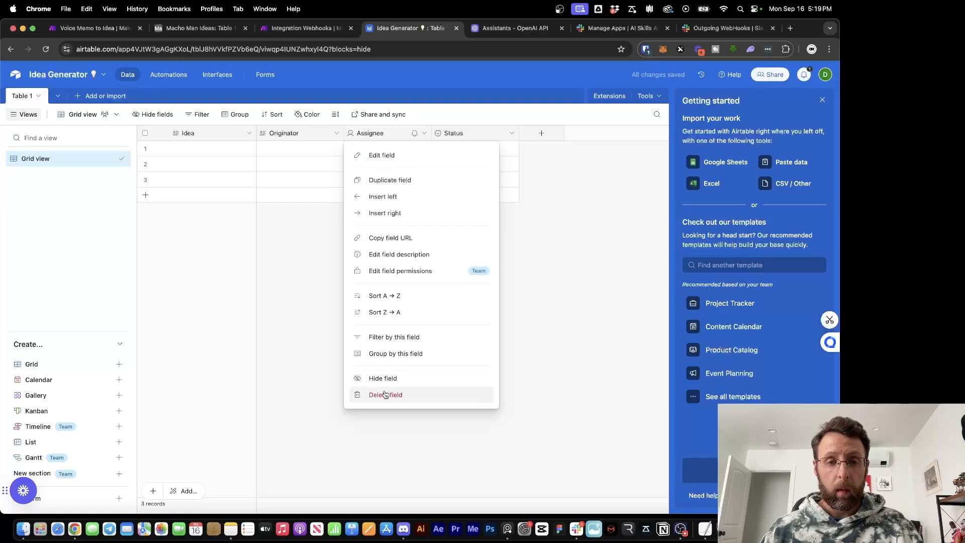
pyautogui.click(386, 394)
# Duplicate the Originator column and rename the copy to Original Text
pyautogui.click(336, 134)
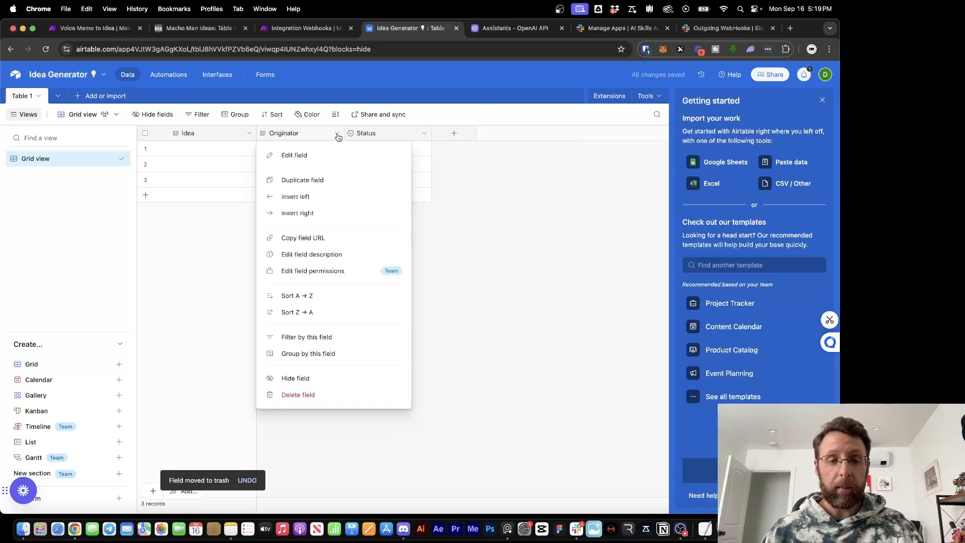
pyautogui.click(317, 177)
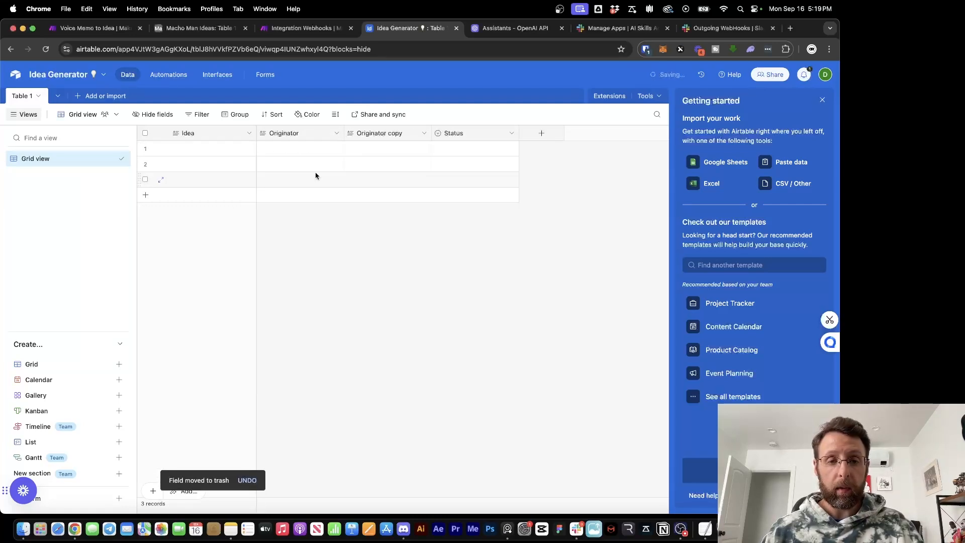
pyautogui.click(422, 133)
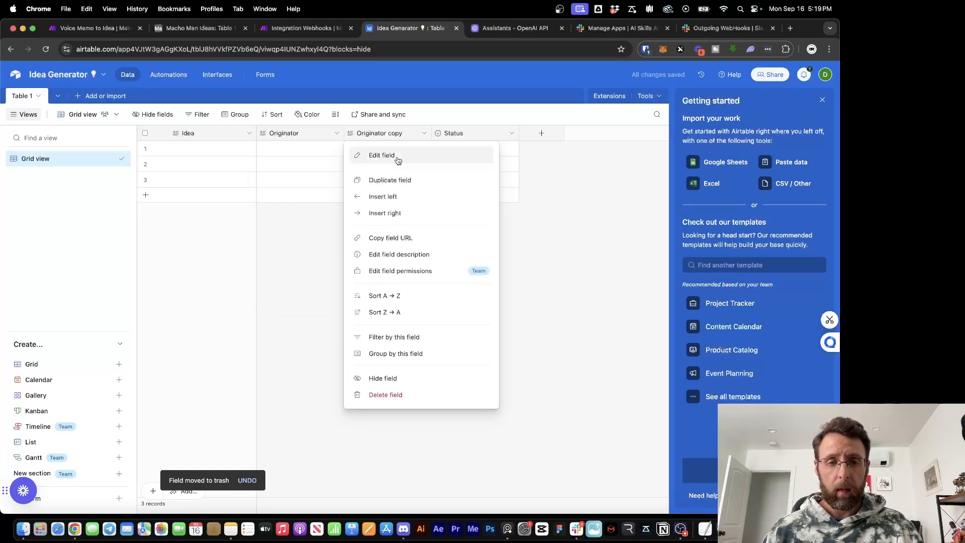
pyautogui.click(398, 160)
pyautogui.tripleClick(399, 157)
pyautogui.write('Origikn')
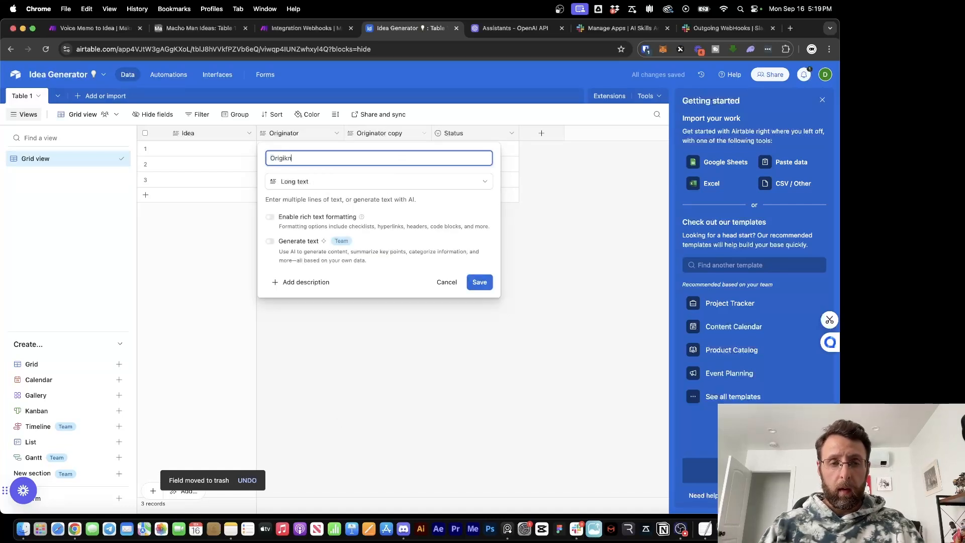
pyautogui.press('BackSpace')
pyautogui.press('BackSpace')
pyautogui.press('BackSpace')
pyautogui.write('inal Tex')
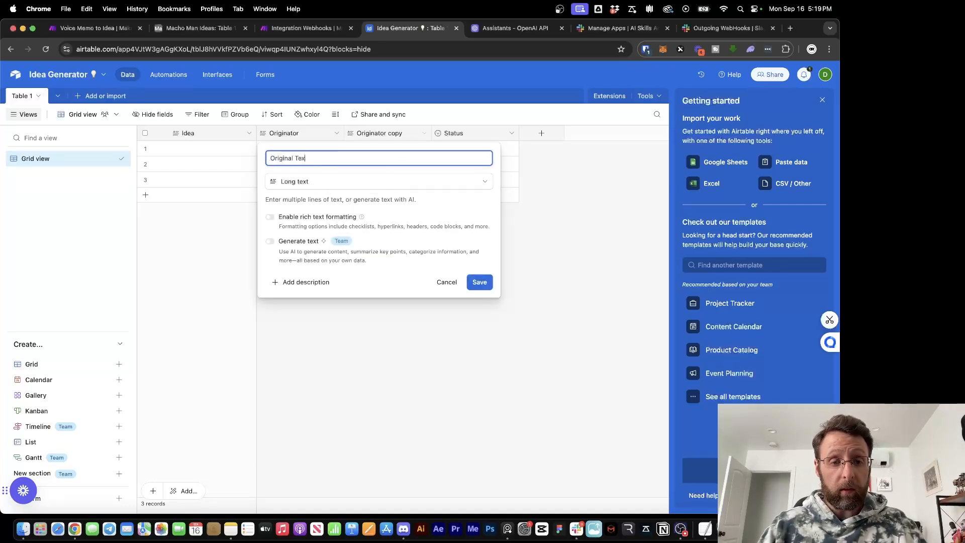
pyautogui.write('t')
pyautogui.click(479, 282)
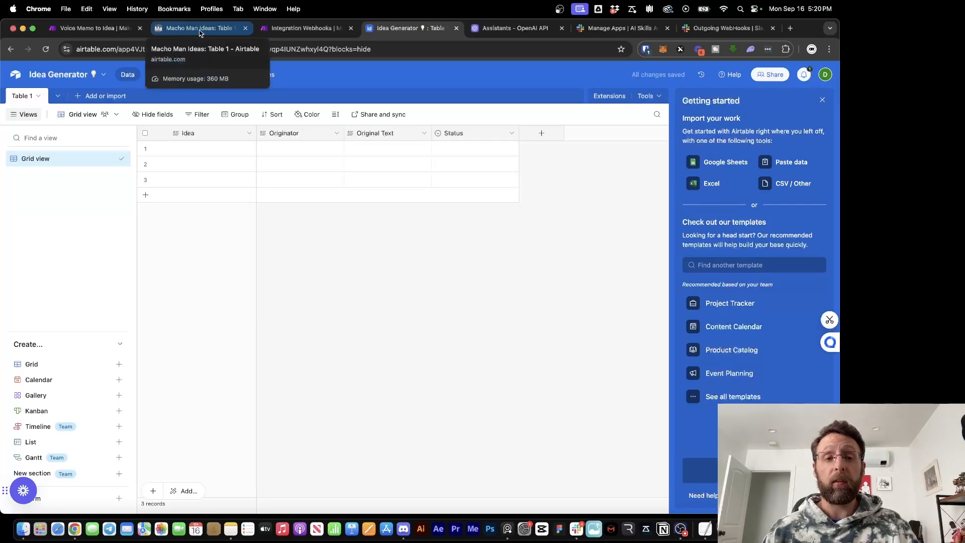
pyautogui.click(200, 33)
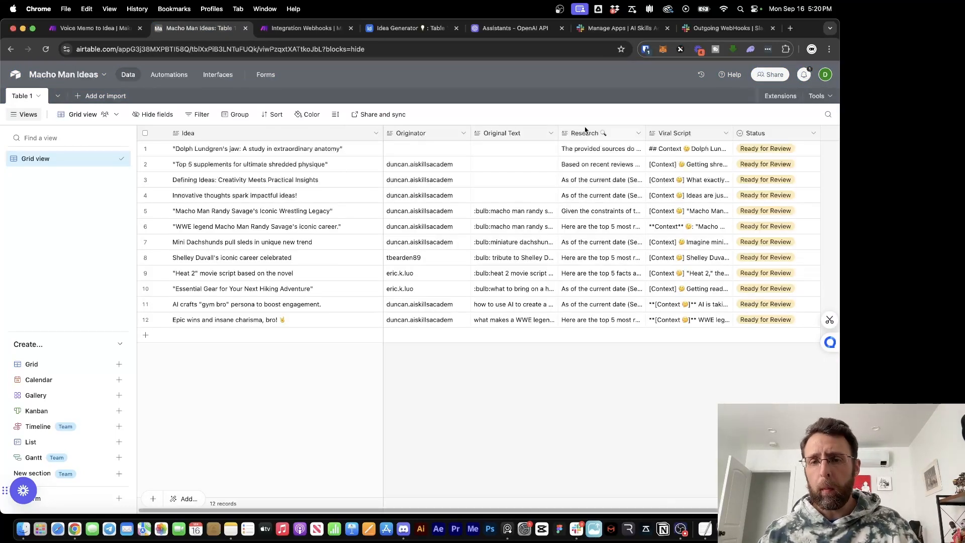
pyautogui.click(408, 28)
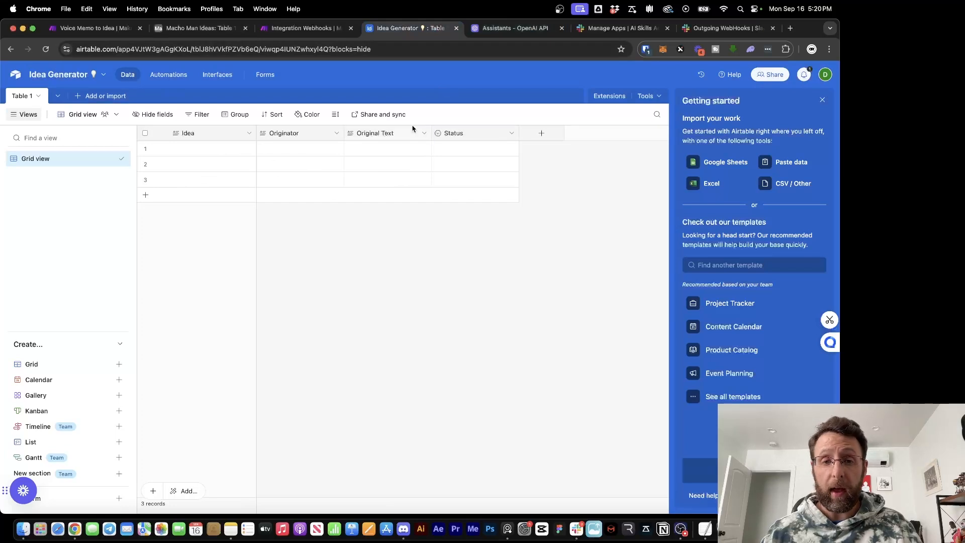
pyautogui.click(424, 133)
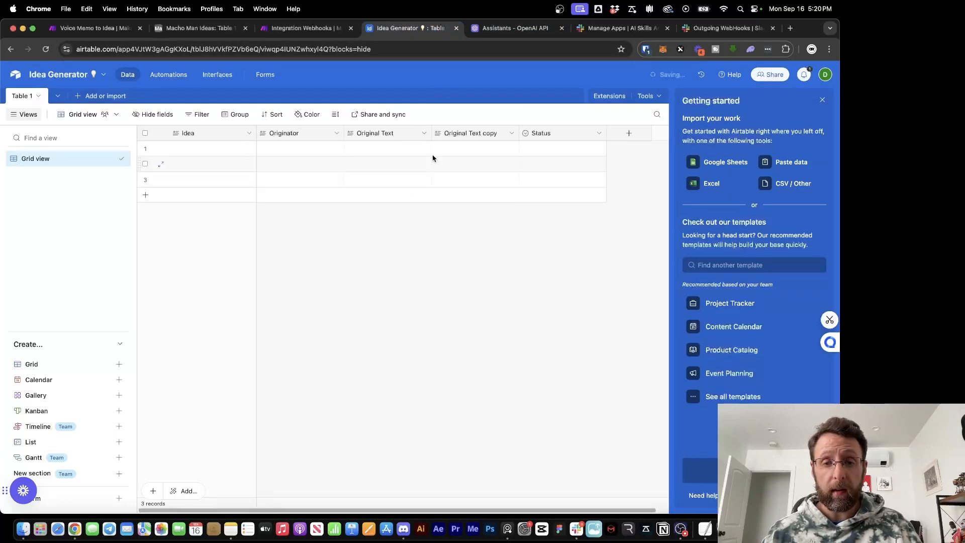
# Rename the copied column to Research 🔍 and duplicate it as Viral Script 🔥
pyautogui.doubleClick(487, 137)
pyautogui.write('Resear')
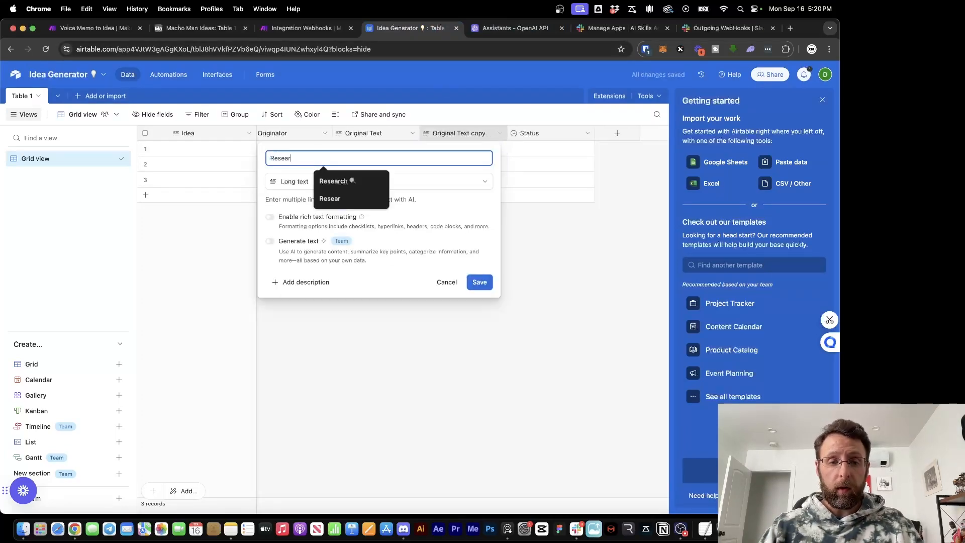
pyautogui.write('ch 🔍')
pyautogui.click(479, 282)
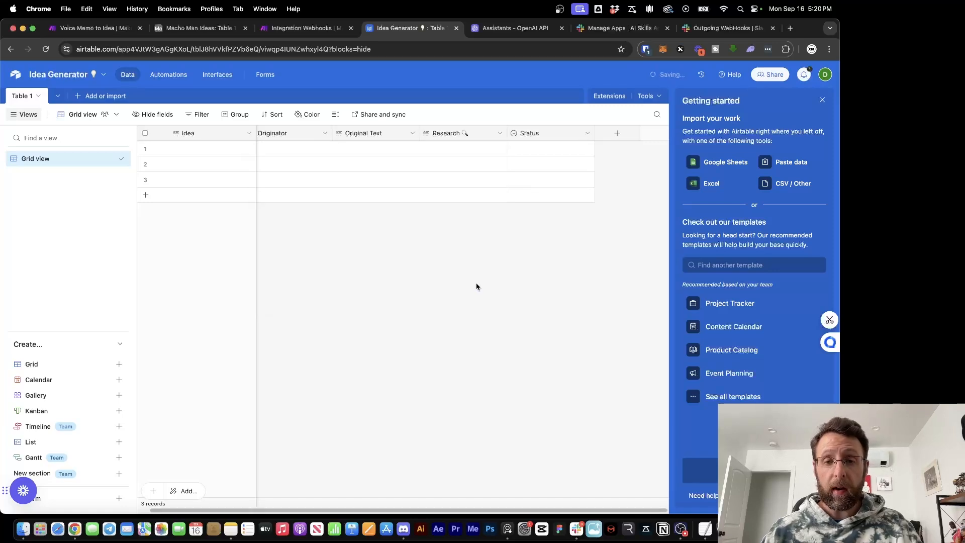
pyautogui.click(501, 134)
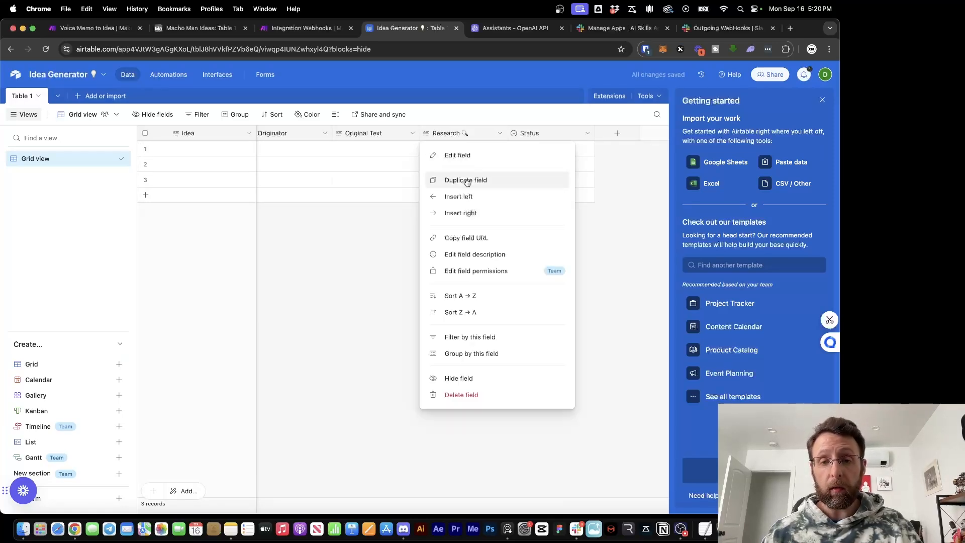
pyautogui.click(467, 181)
pyautogui.doubleClick(534, 134)
pyautogui.write('Virl')
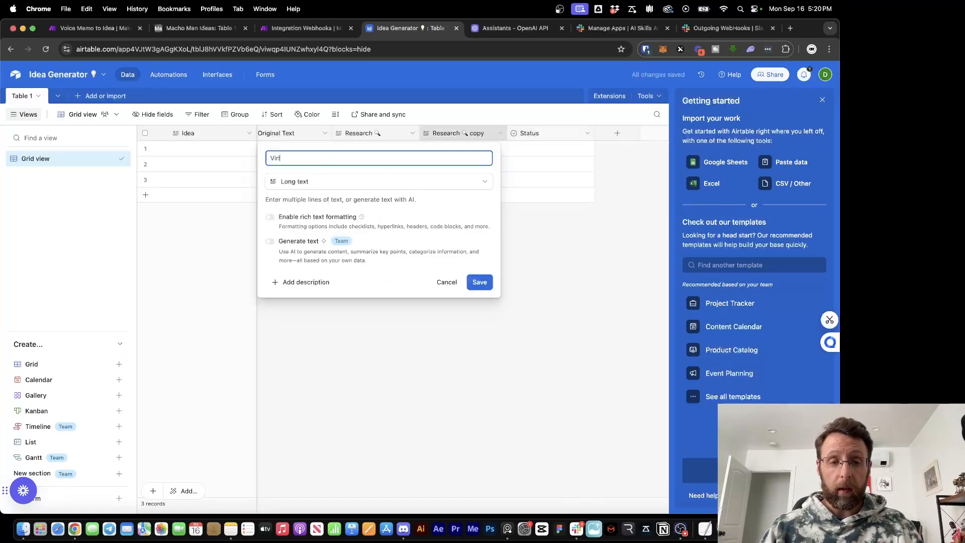
pyautogui.write('a')
pyautogui.press('BackSpace')
pyautogui.press('BackSpace')
pyautogui.write('a')
pyautogui.click(362, 182)
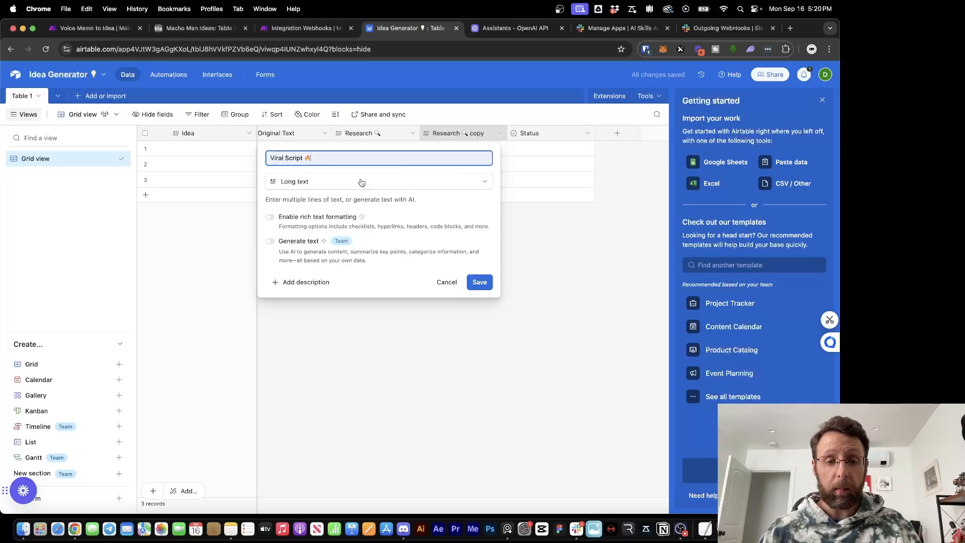
pyautogui.click(481, 283)
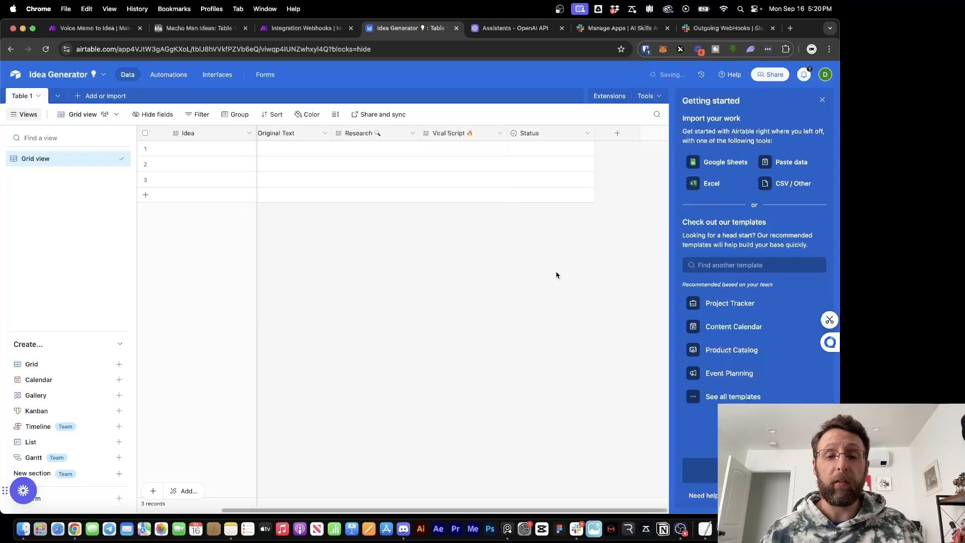
# Change the Status options to Declined, Ready for Review and Approved
pyautogui.click(589, 134)
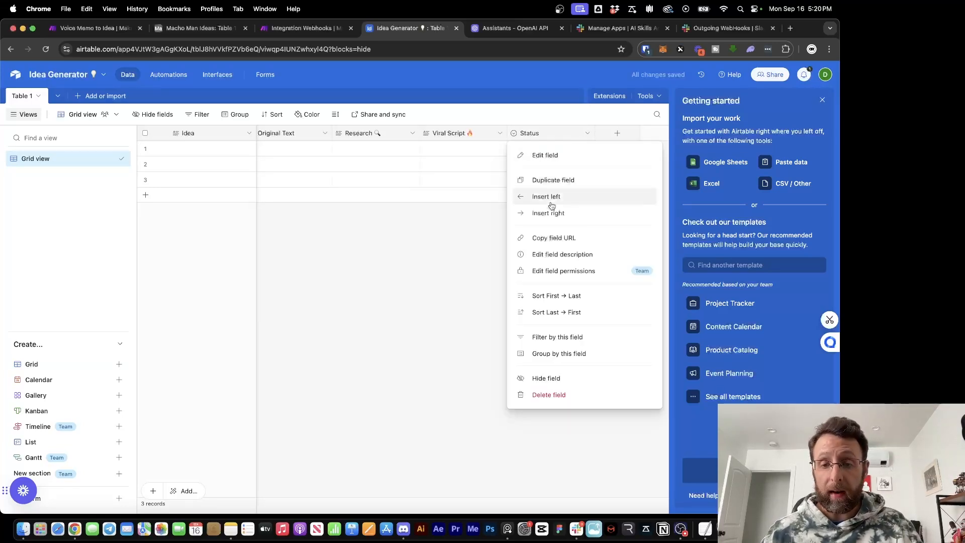
pyautogui.click(557, 157)
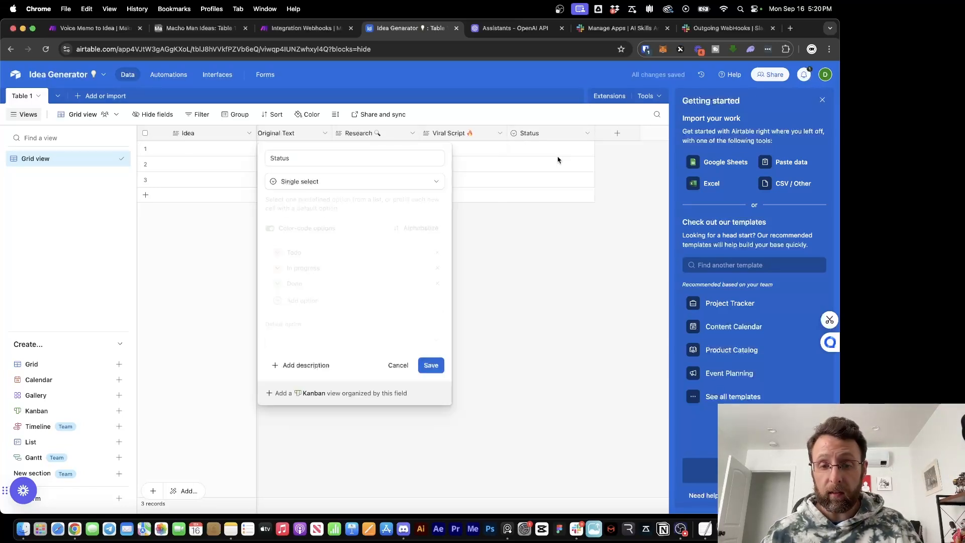
pyautogui.doubleClick(305, 251)
pyautogui.write('Decline')
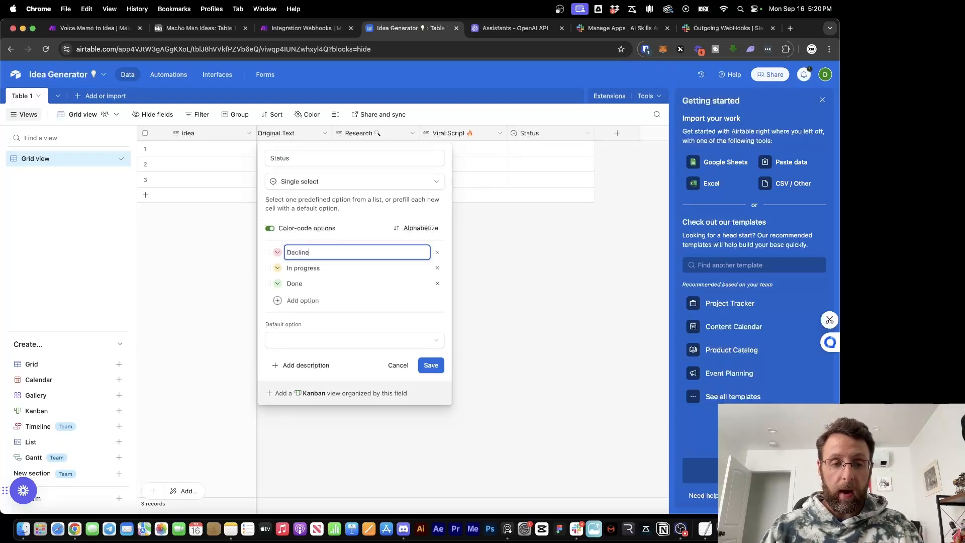
pyautogui.write('d')
pyautogui.doubleClick(305, 268)
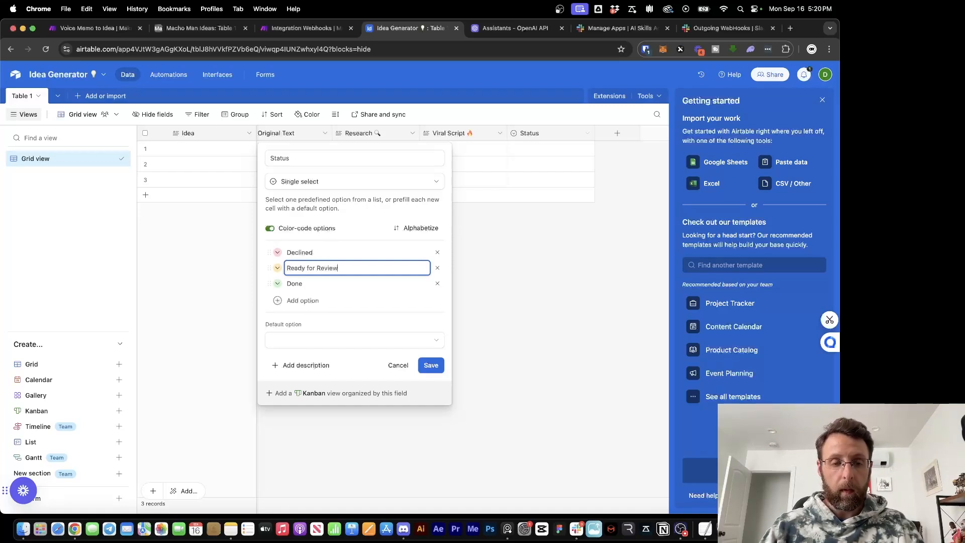
pyautogui.doubleClick(300, 283)
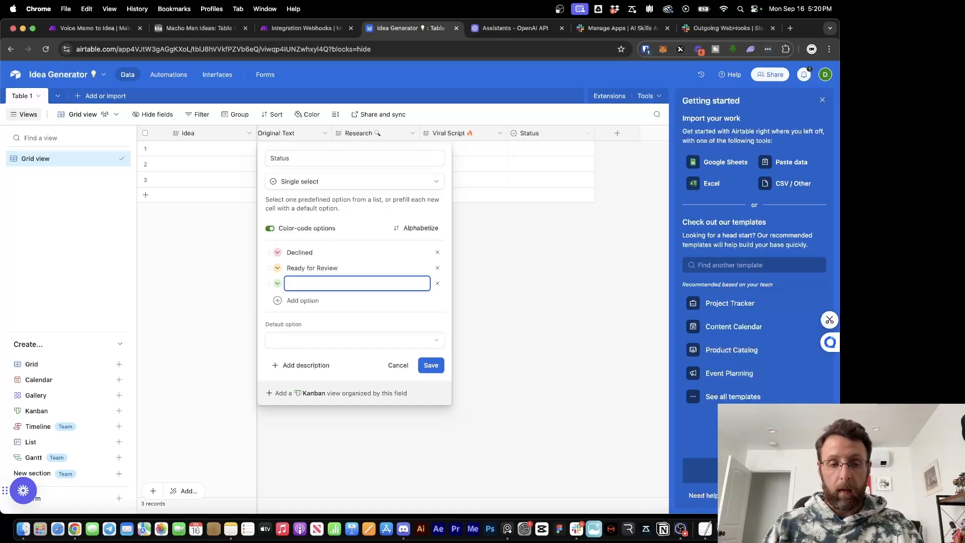
pyautogui.write('Approved')
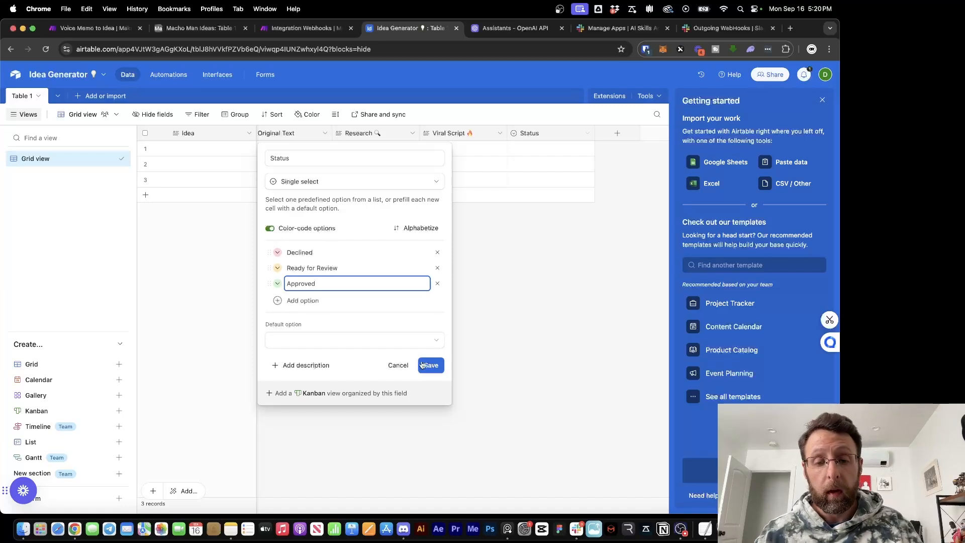
pyautogui.click(426, 365)
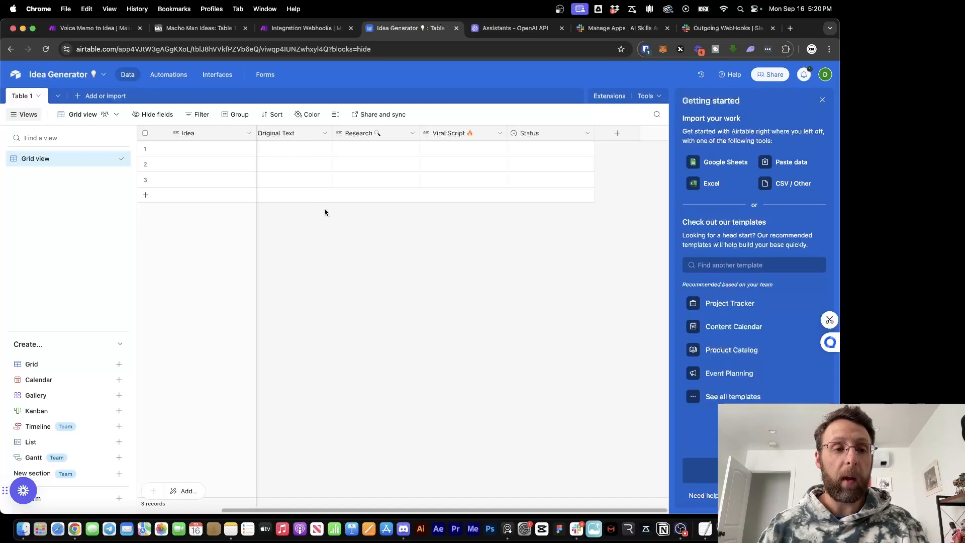
# Add an Airtable Create a Record module after the assistant and check its Base list for Idea Generator
pyautogui.click(298, 29)
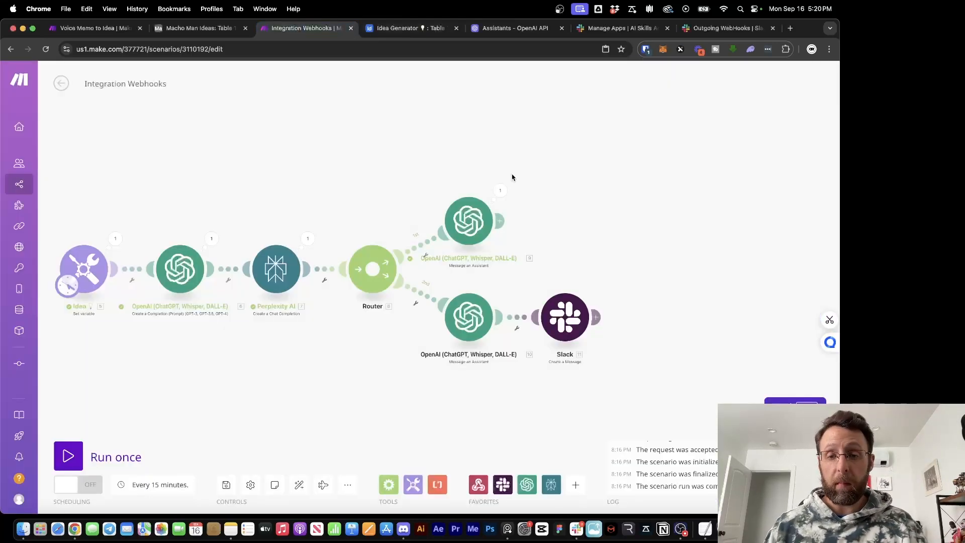
pyautogui.click(501, 226)
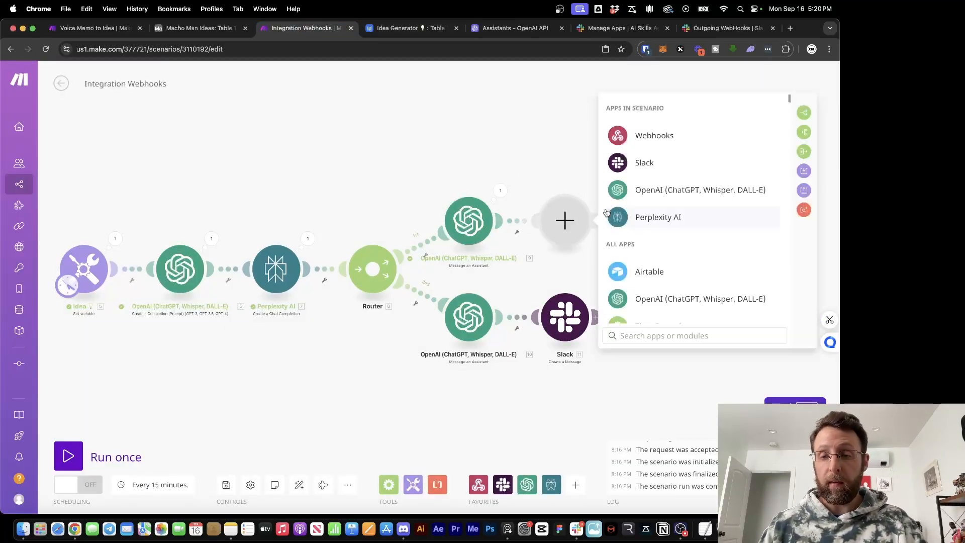
pyautogui.write('air')
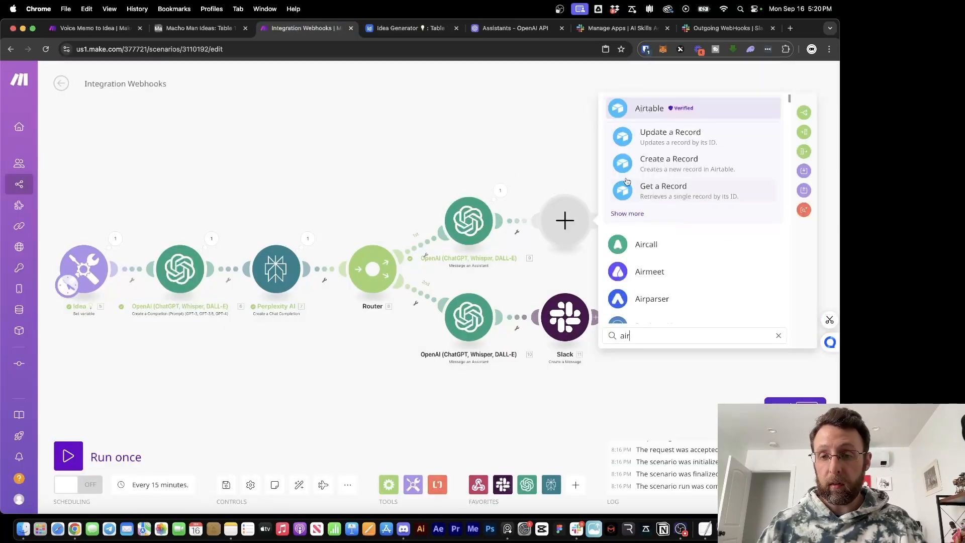
pyautogui.click(652, 159)
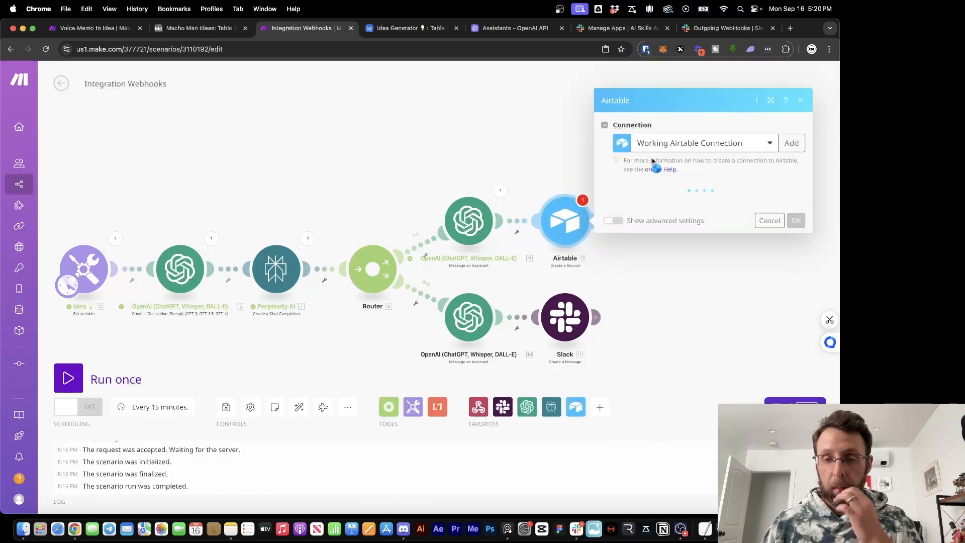
pyautogui.click(658, 204)
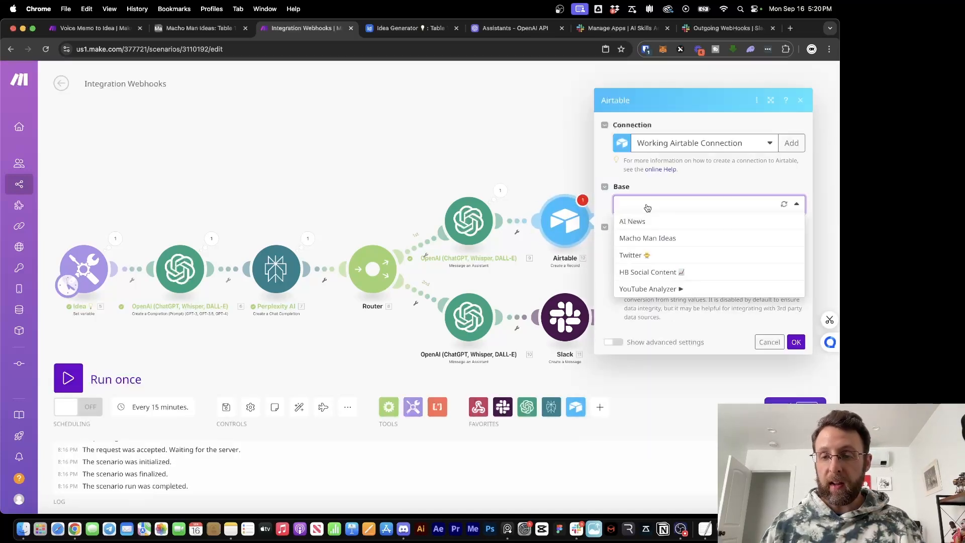
pyautogui.click(758, 171)
pyautogui.click(683, 205)
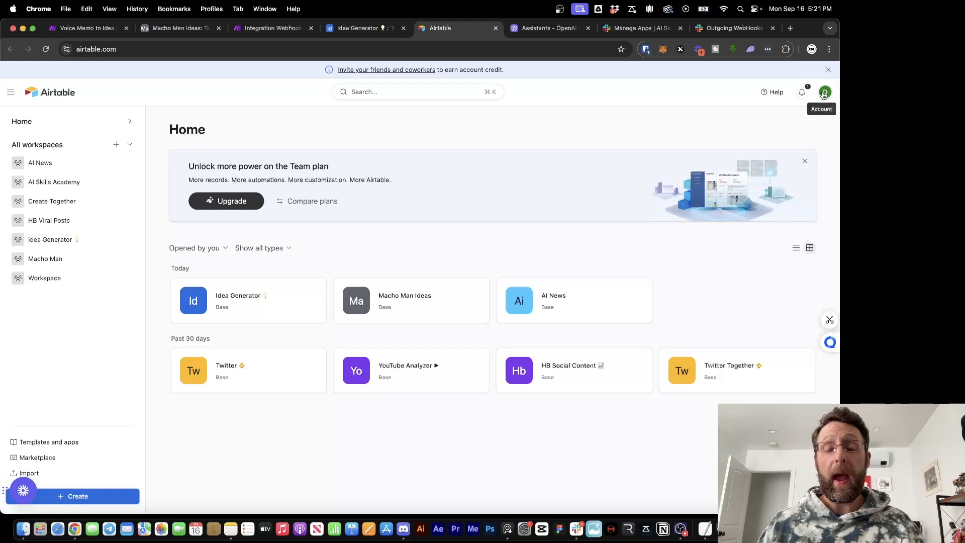
# Add the Idea Generator base to the Working Airtable Token's access in Builder Hub and save
pyautogui.click(825, 91)
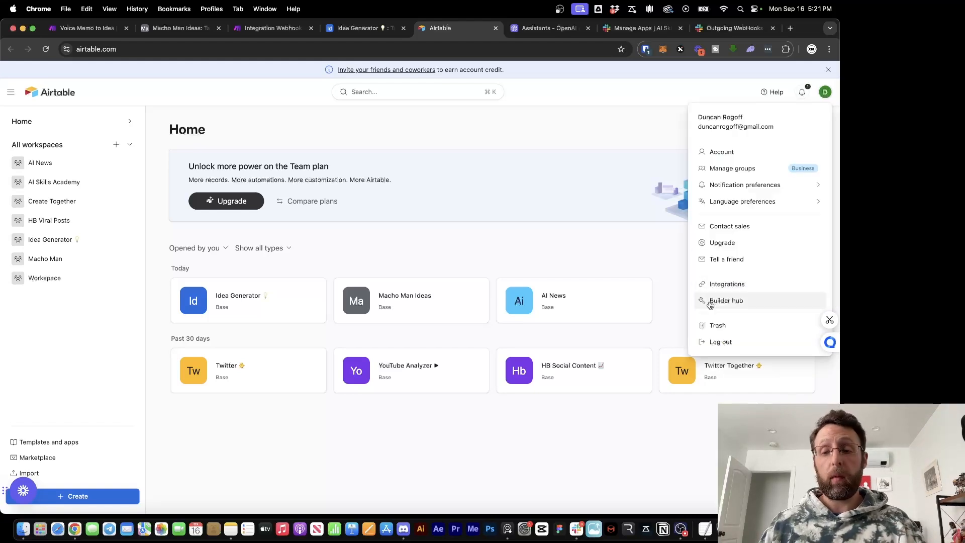
pyautogui.click(711, 304)
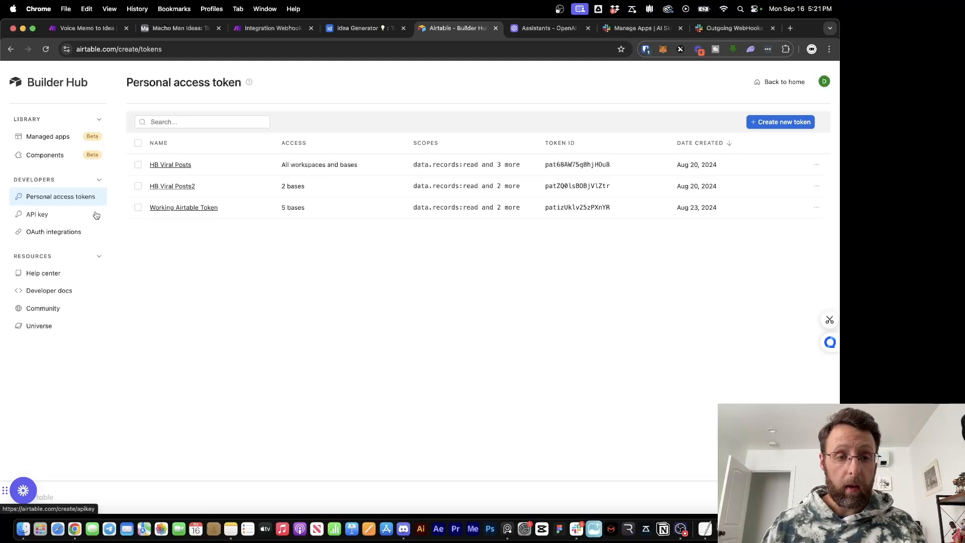
pyautogui.click(196, 208)
pyautogui.scroll(-1, 332, 386)
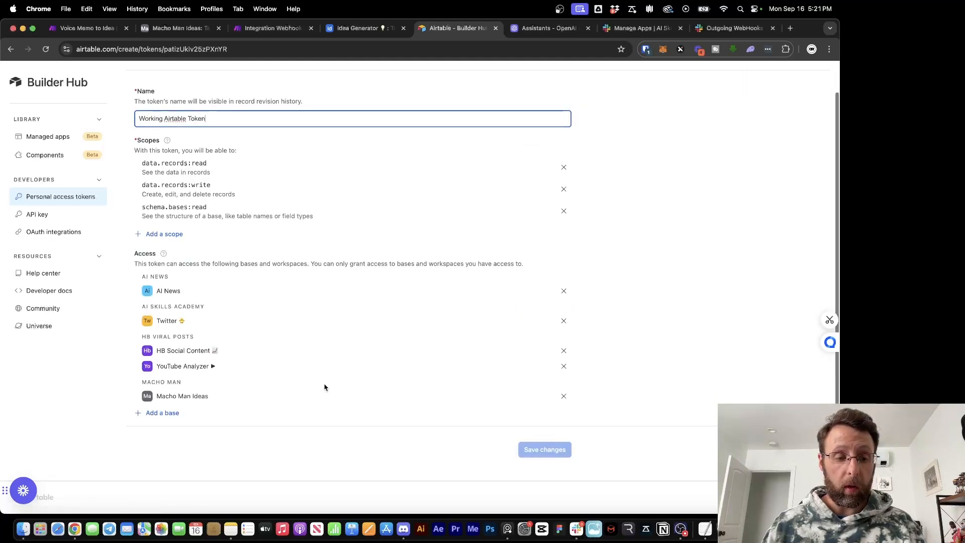
pyautogui.click(159, 415)
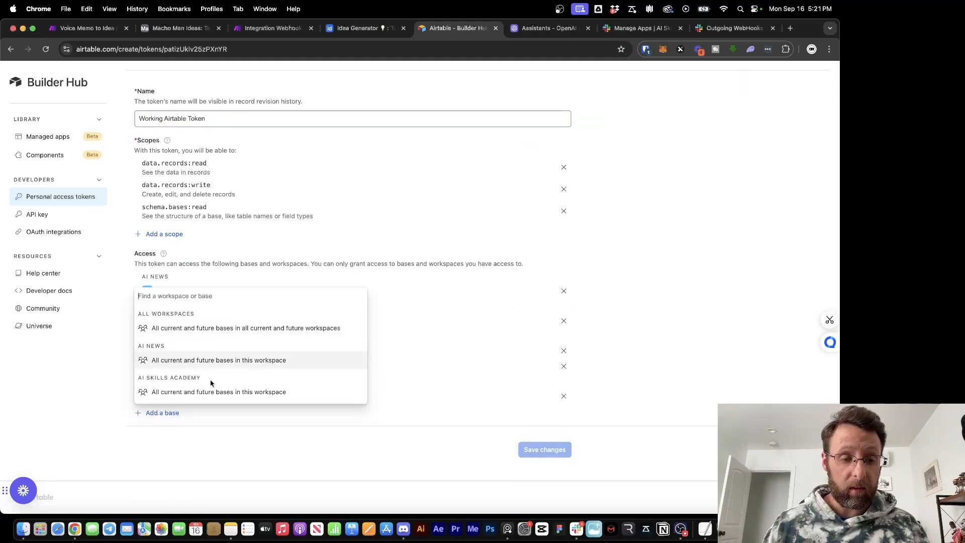
pyautogui.scroll(-5, 210, 384)
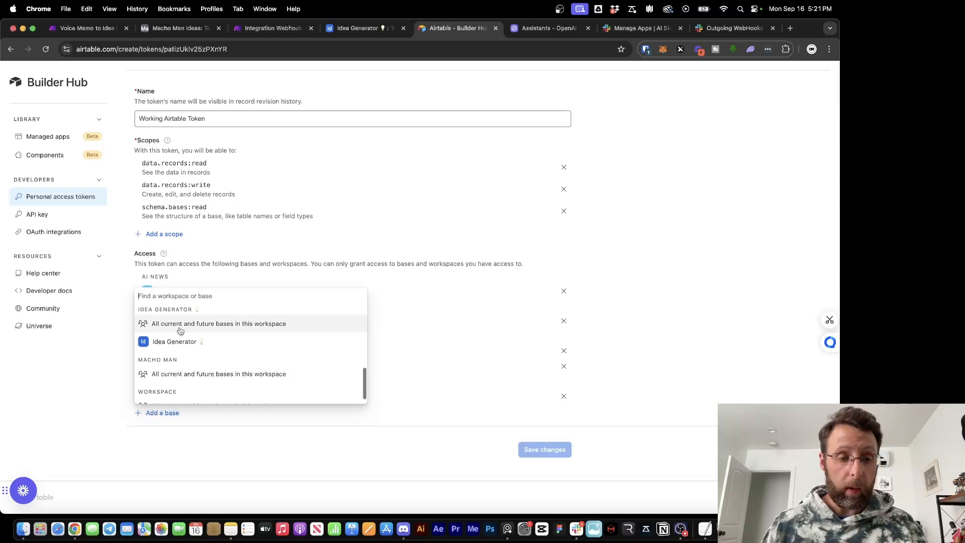
pyautogui.click(176, 339)
pyautogui.scroll(-1, 376, 407)
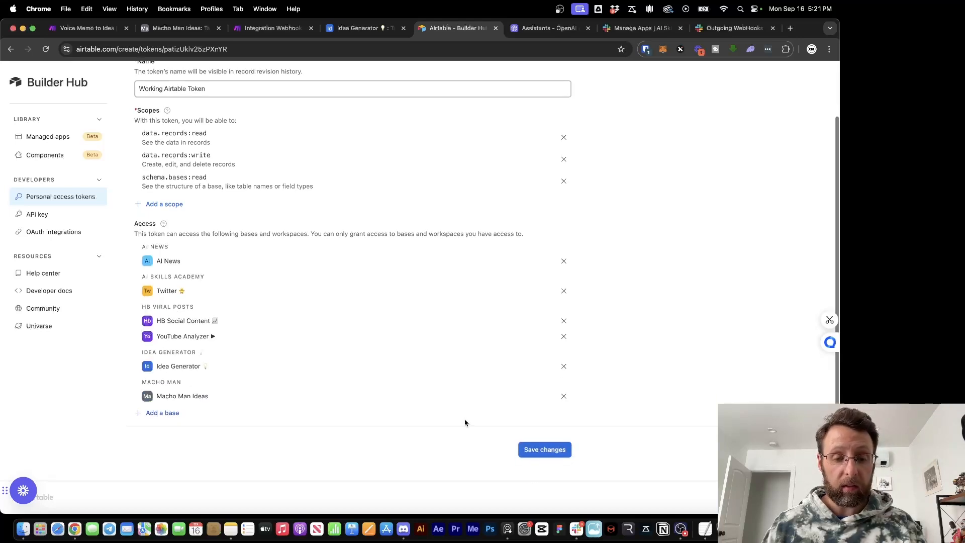
pyautogui.click(545, 453)
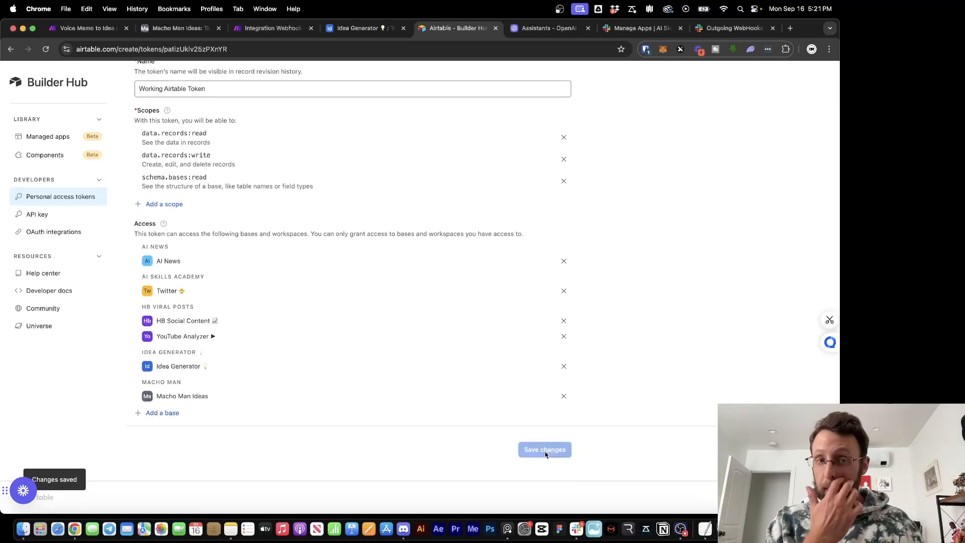
# Point the Airtable step at the Idea Generator base and its Table 1
pyautogui.click(265, 29)
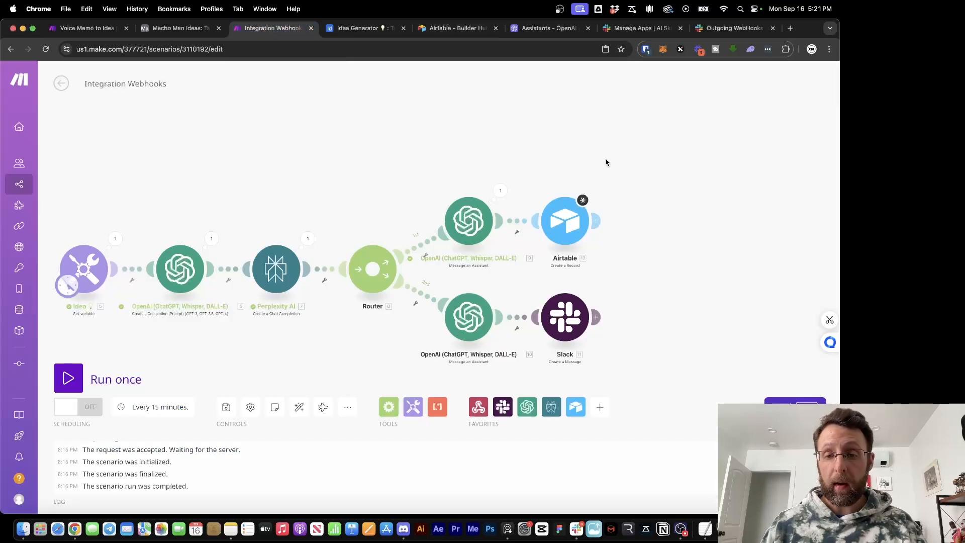
pyautogui.click(661, 220)
pyautogui.click(707, 191)
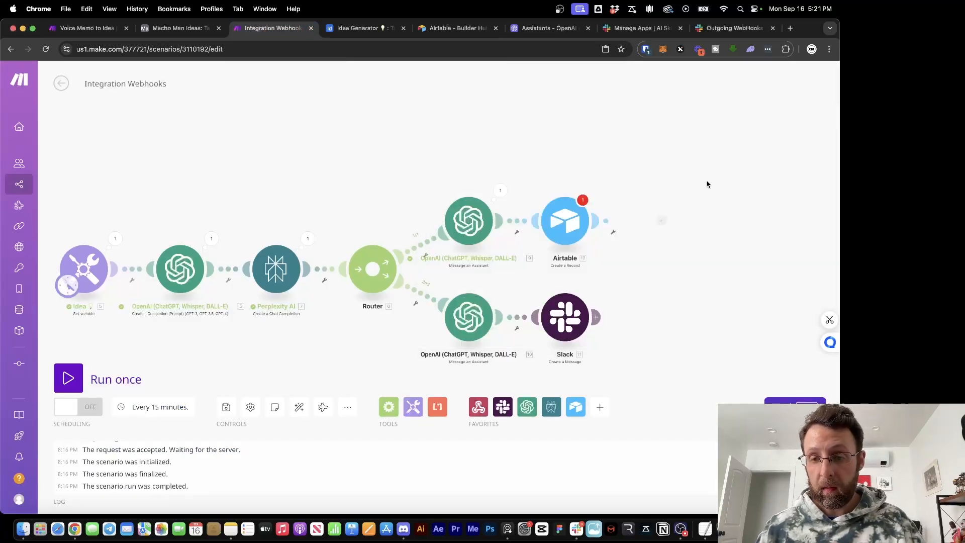
pyautogui.click(545, 224)
pyautogui.click(672, 201)
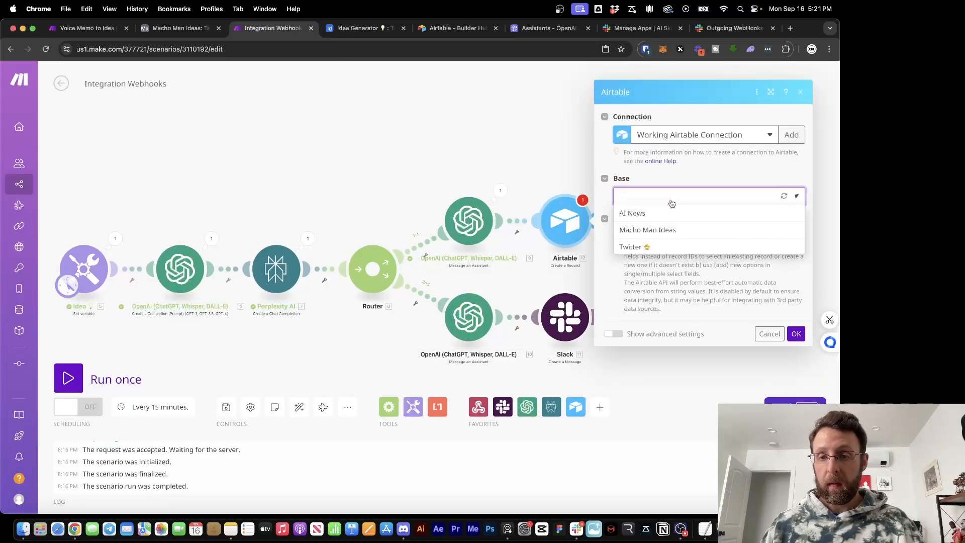
pyautogui.click(704, 174)
pyautogui.click(706, 207)
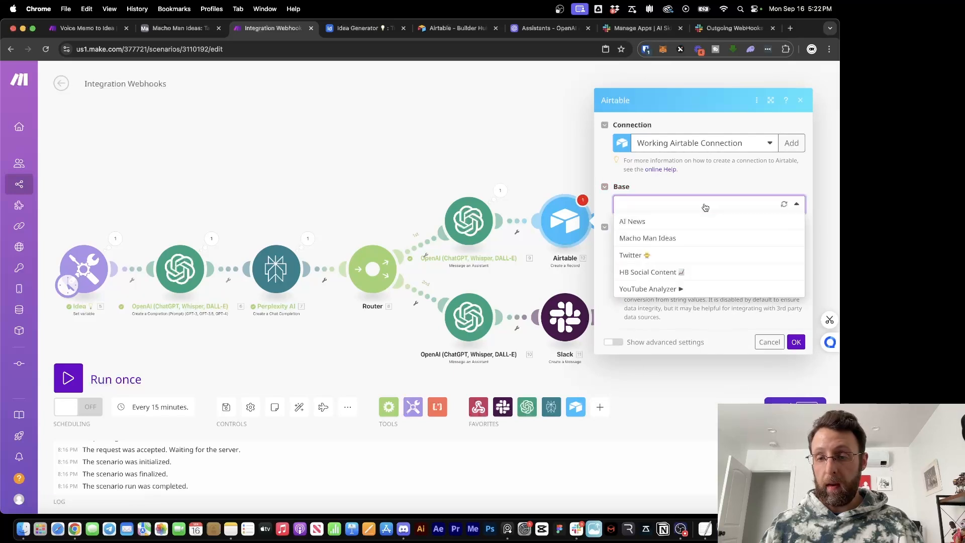
pyautogui.click(782, 207)
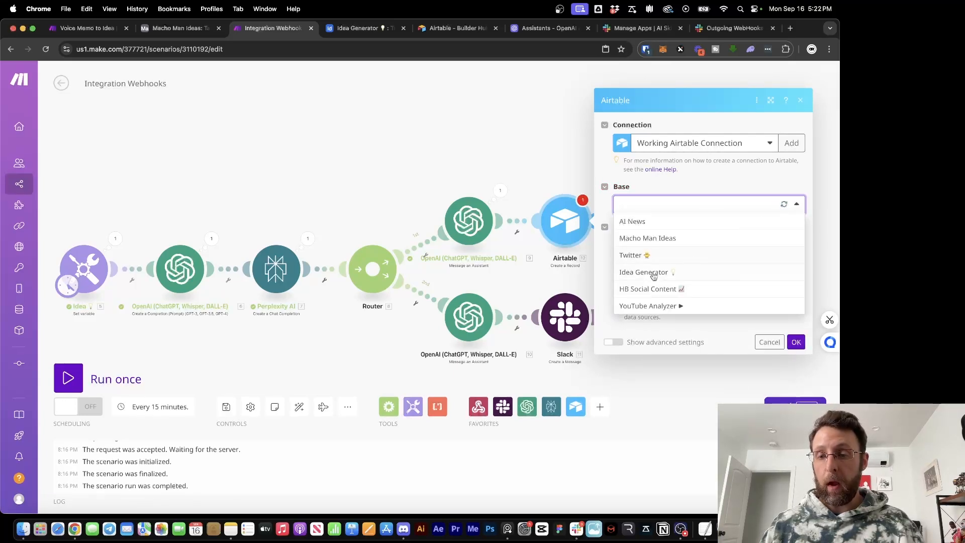
pyautogui.click(643, 273)
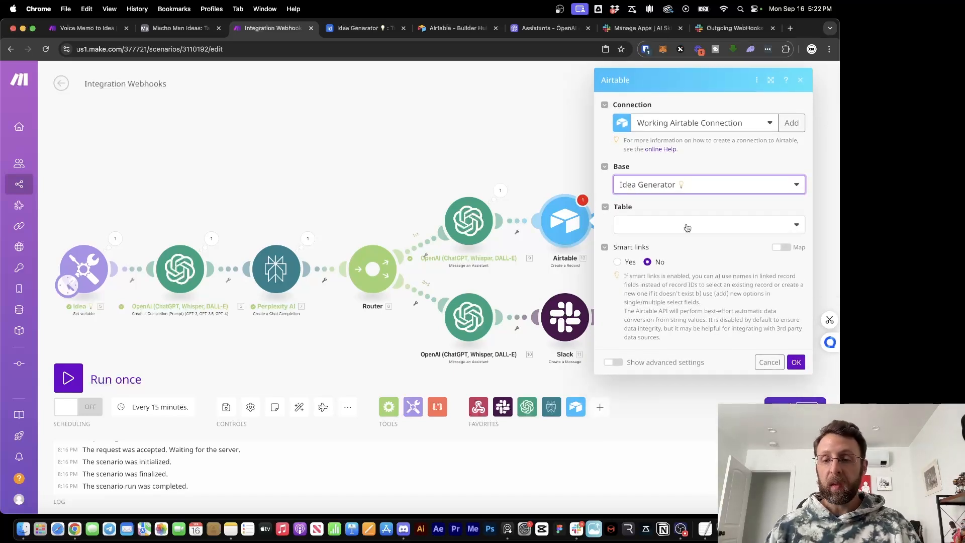
pyautogui.click(687, 227)
pyautogui.click(648, 244)
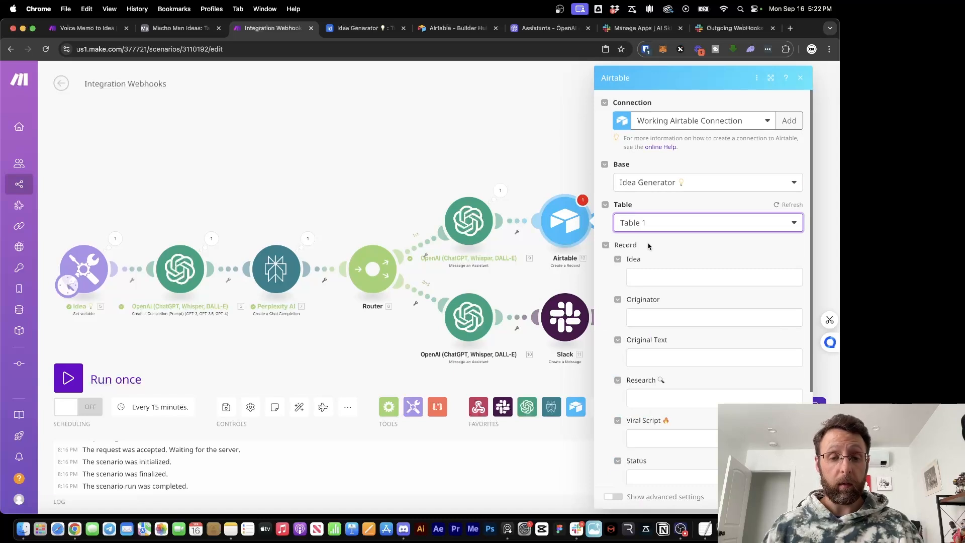
# Map the Idea variable into Idea and Original Text, and Perplexity's message content into Research
pyautogui.click(679, 277)
pyautogui.scroll(-3, 503, 402)
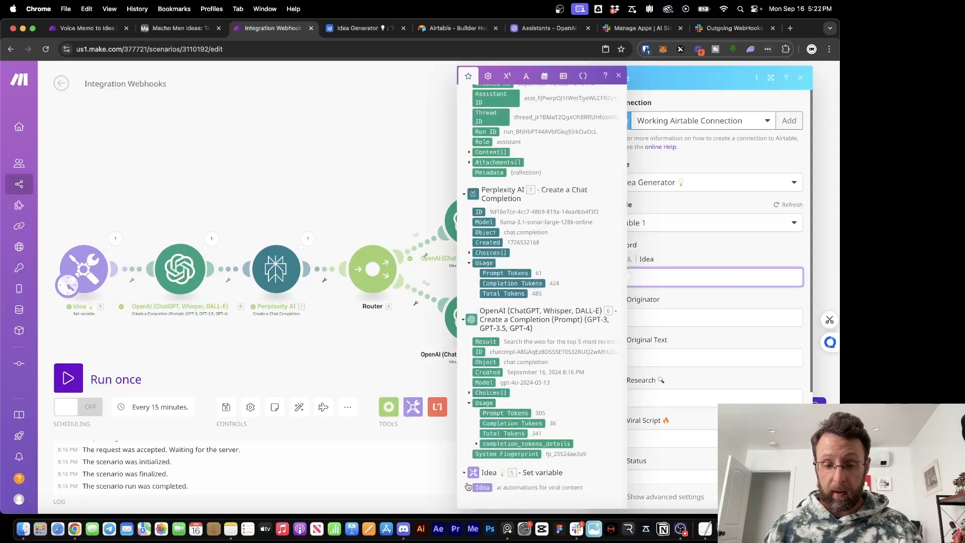
pyautogui.click(483, 487)
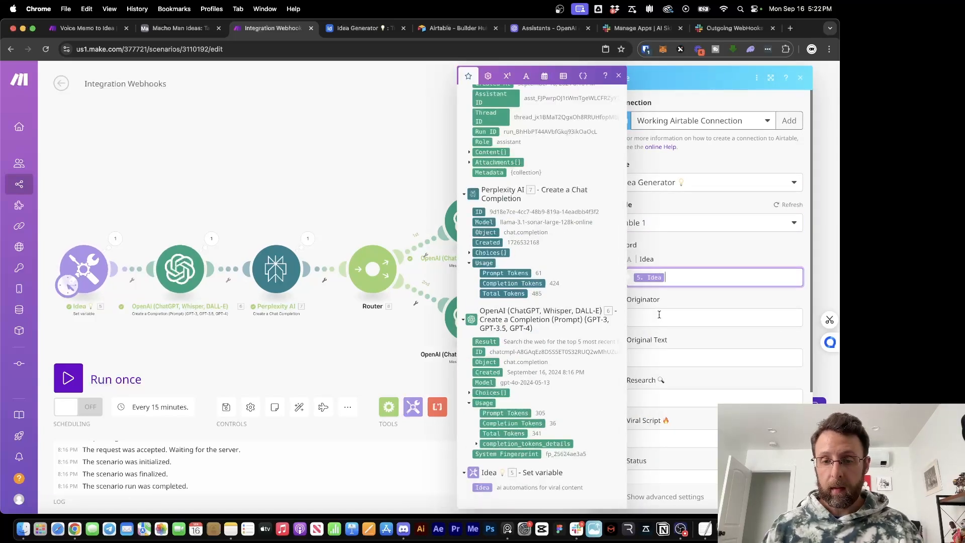
pyautogui.click(659, 315)
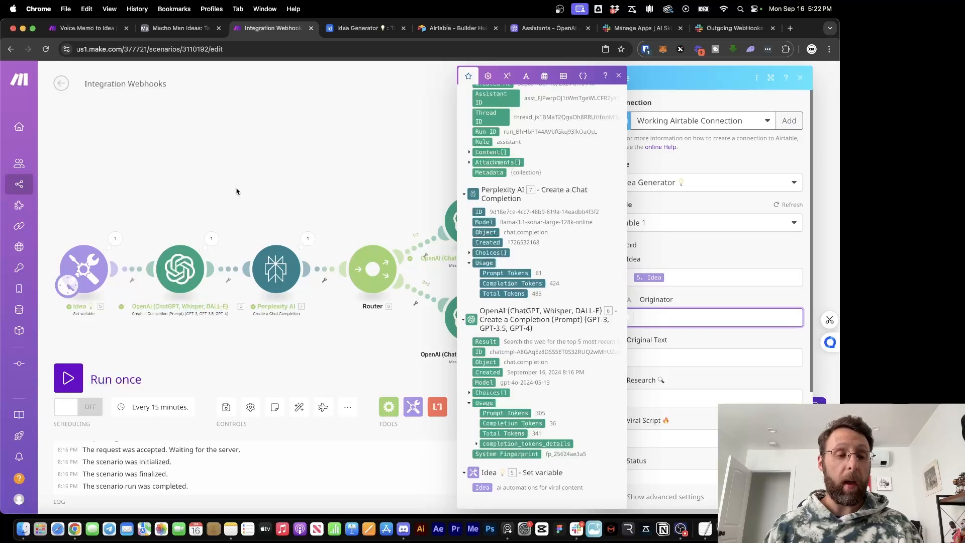
pyautogui.click(650, 359)
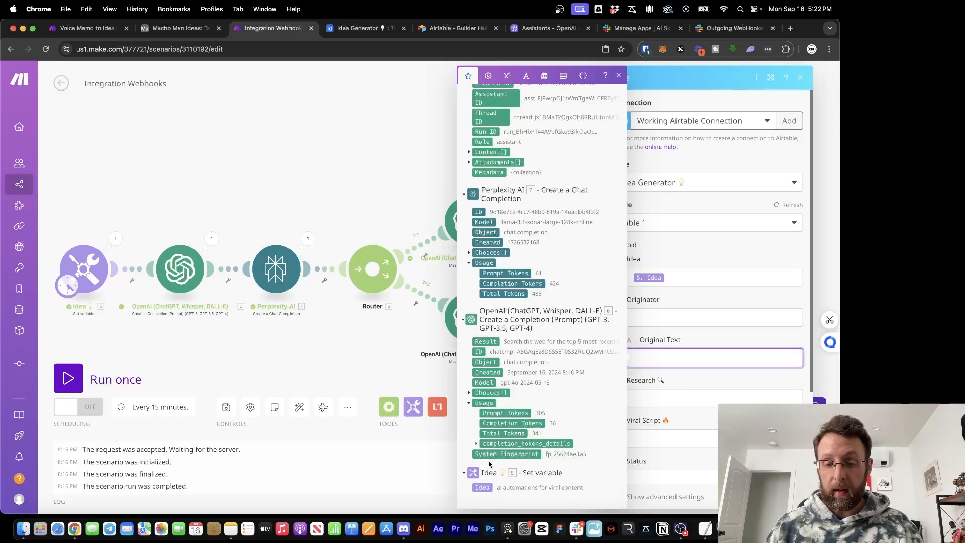
pyautogui.click(480, 486)
pyautogui.click(679, 396)
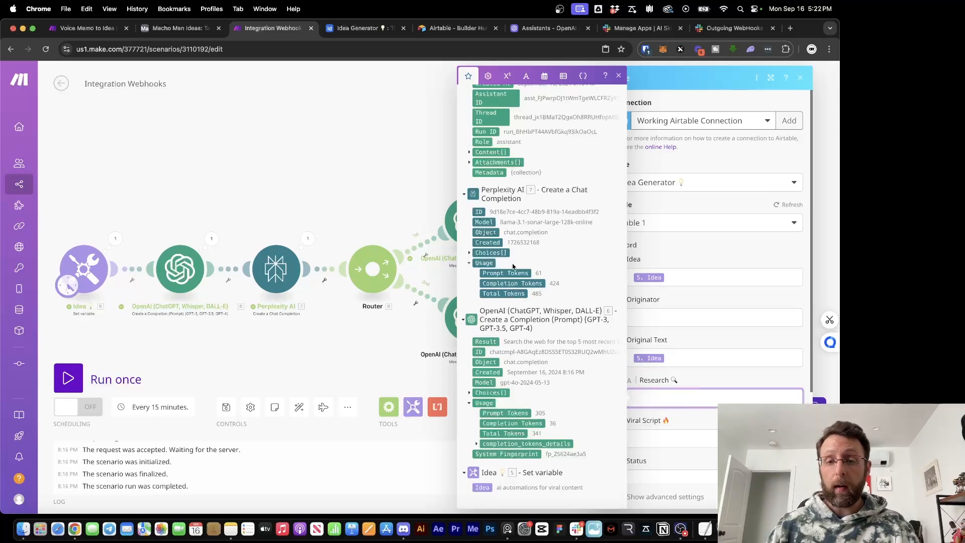
pyautogui.click(470, 253)
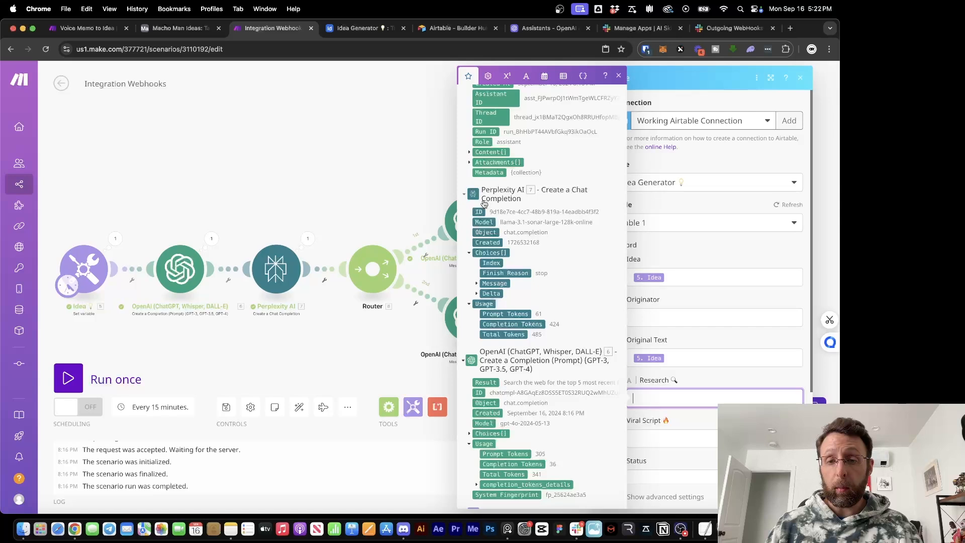
pyautogui.click(476, 283)
pyautogui.click(502, 293)
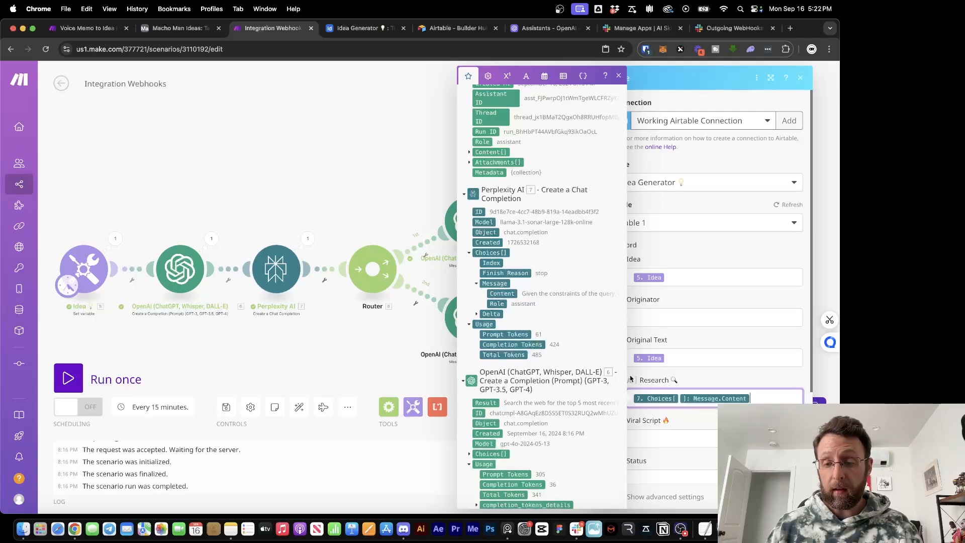
# Map the assistant's Result into Viral Script and fix Status to Ready for Review
pyautogui.click(650, 435)
pyautogui.scroll(3, 514, 302)
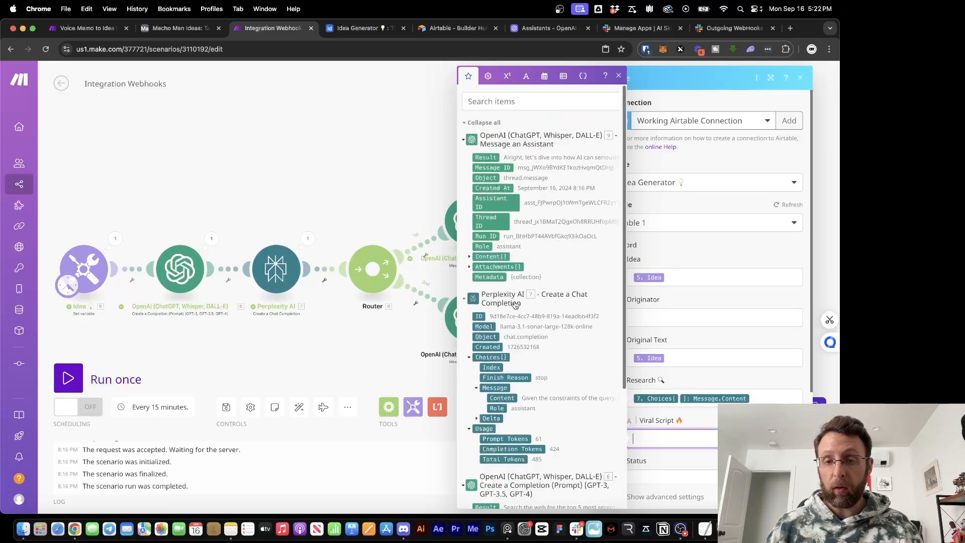
pyautogui.click(486, 157)
pyautogui.click(709, 418)
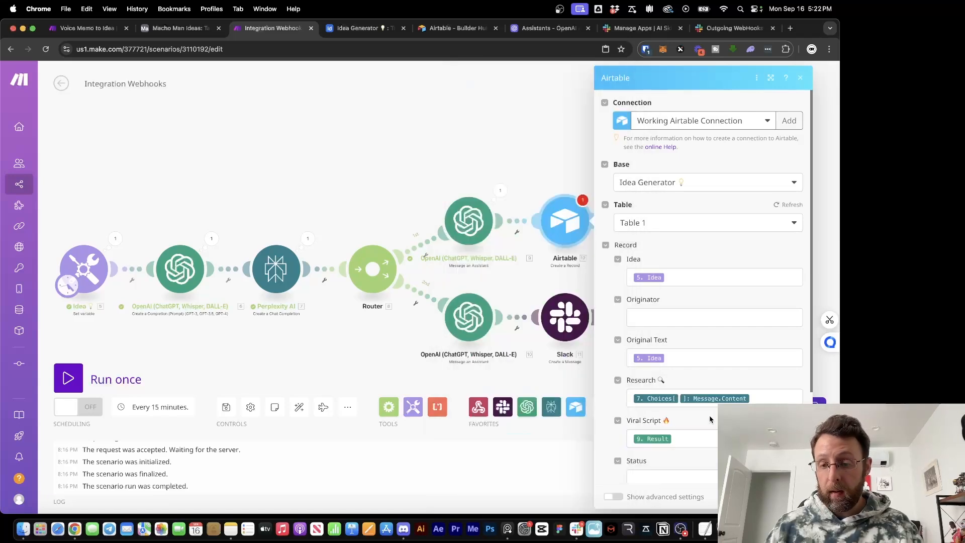
pyautogui.scroll(-5, 710, 417)
pyautogui.click(735, 358)
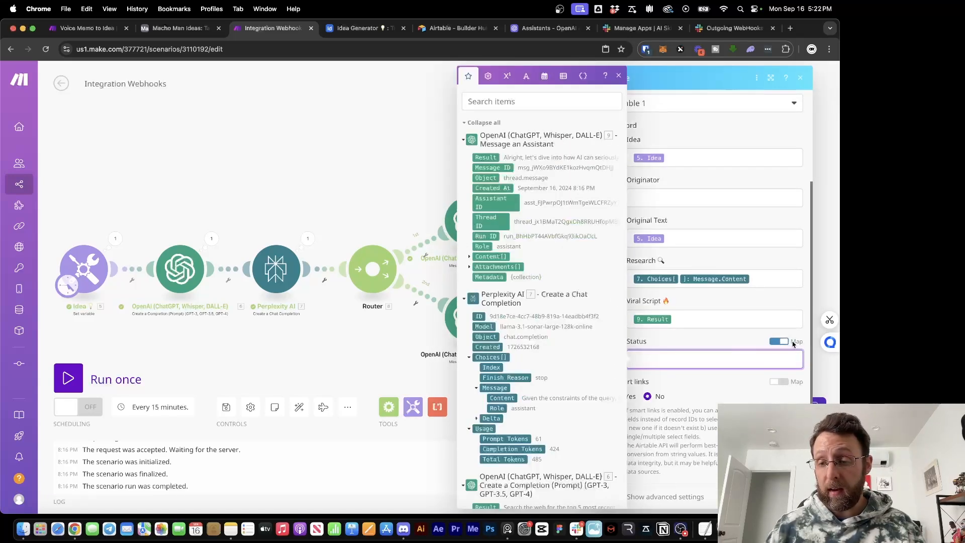
pyautogui.click(793, 344)
pyautogui.click(726, 360)
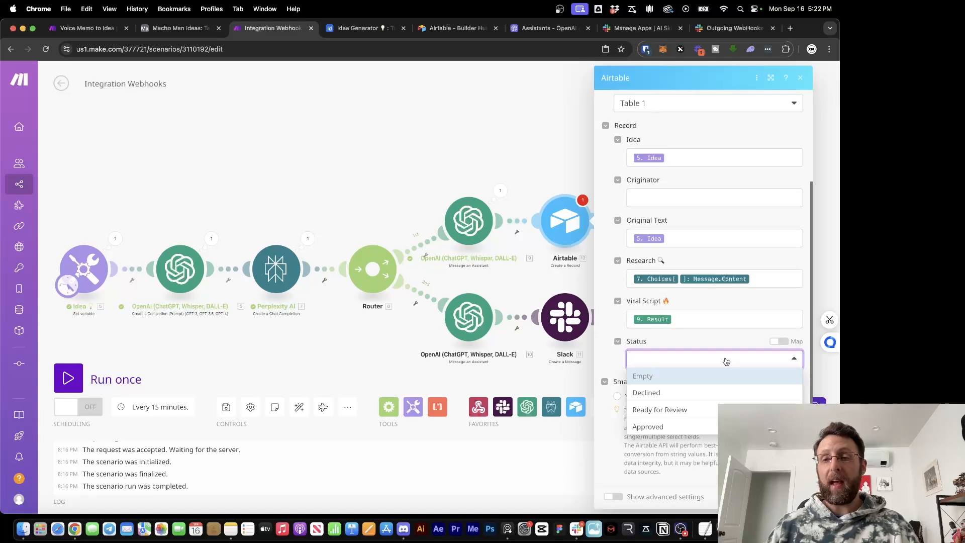
pyautogui.click(682, 408)
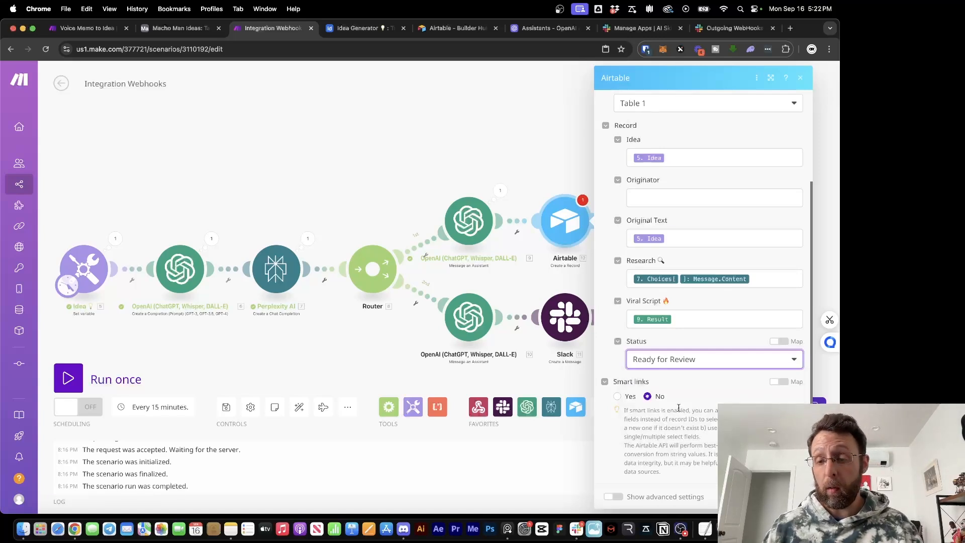
pyautogui.click(704, 400)
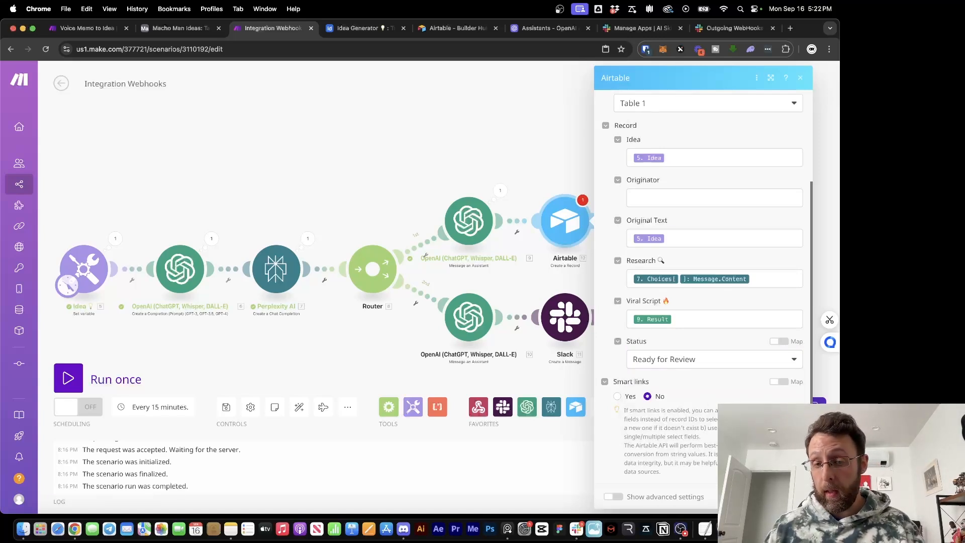
pyautogui.click(791, 497)
# Auto-align the modules and replace the Idea variable's test phrase with the Remove step's Original Text
pyautogui.moveTo(369, 352); pyautogui.dragTo(652, 358)
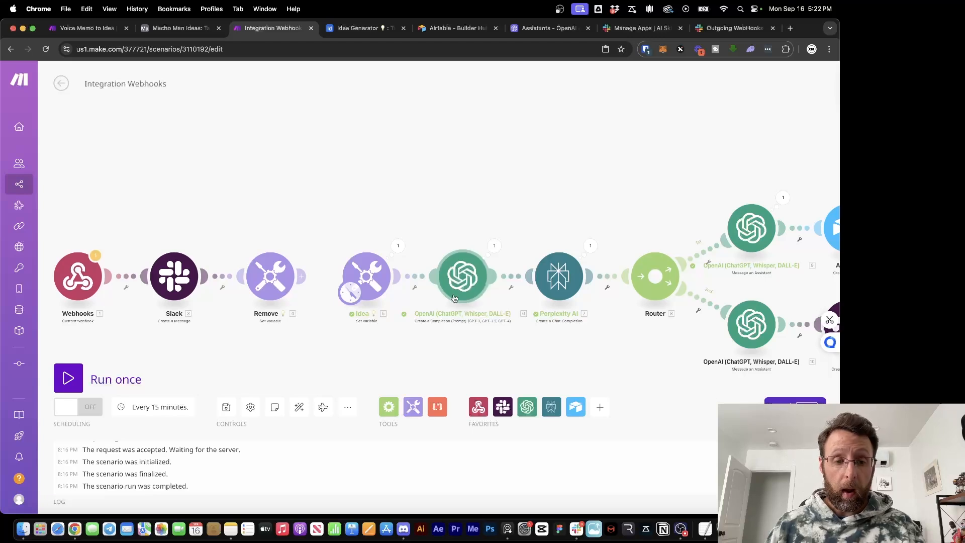
pyautogui.moveTo(374, 286); pyautogui.dragTo(342, 282)
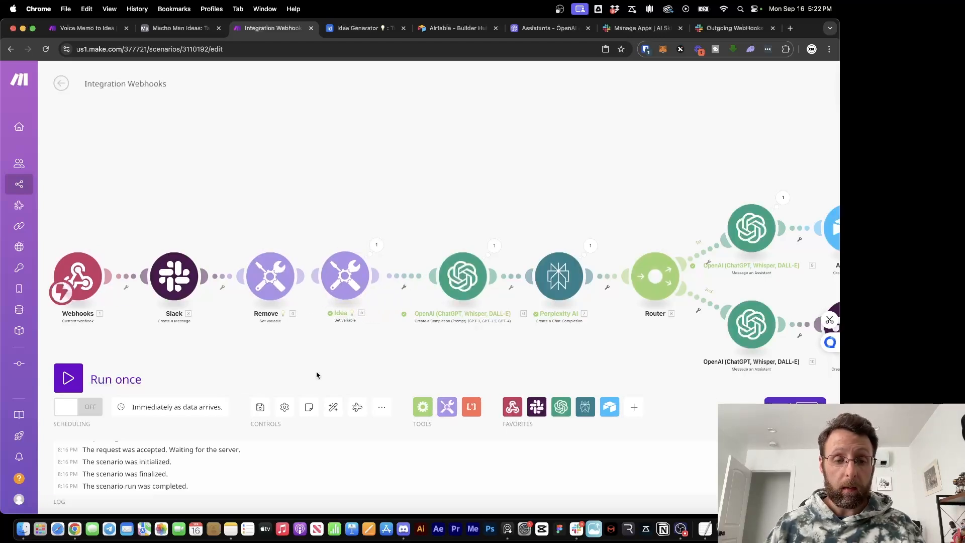
pyautogui.click(333, 407)
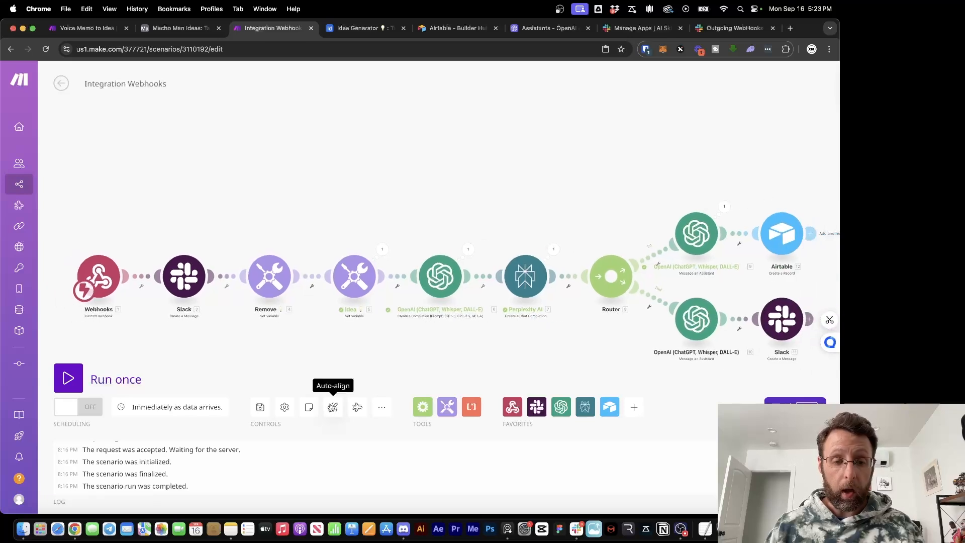
pyautogui.click(348, 277)
pyautogui.click(522, 304)
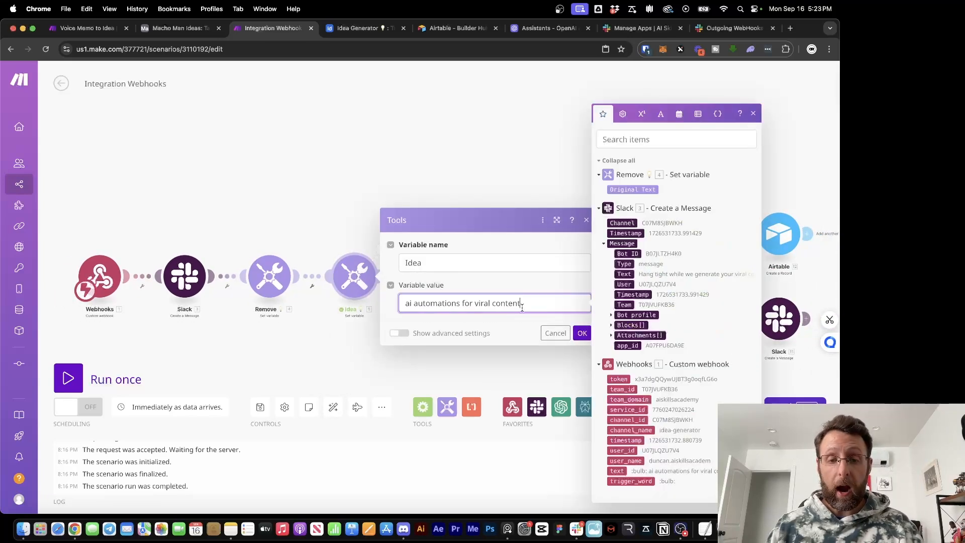
pyautogui.press('super+a')
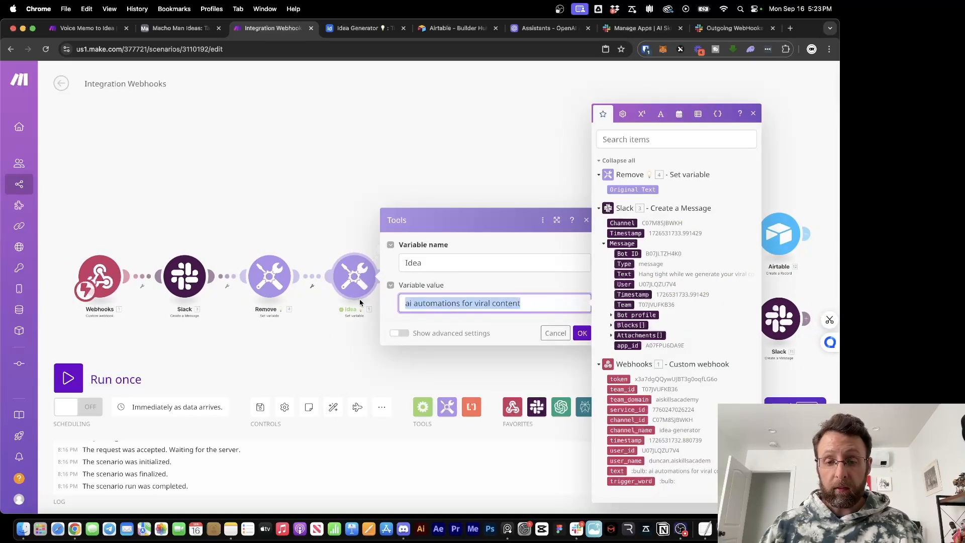
pyautogui.press('BackSpace')
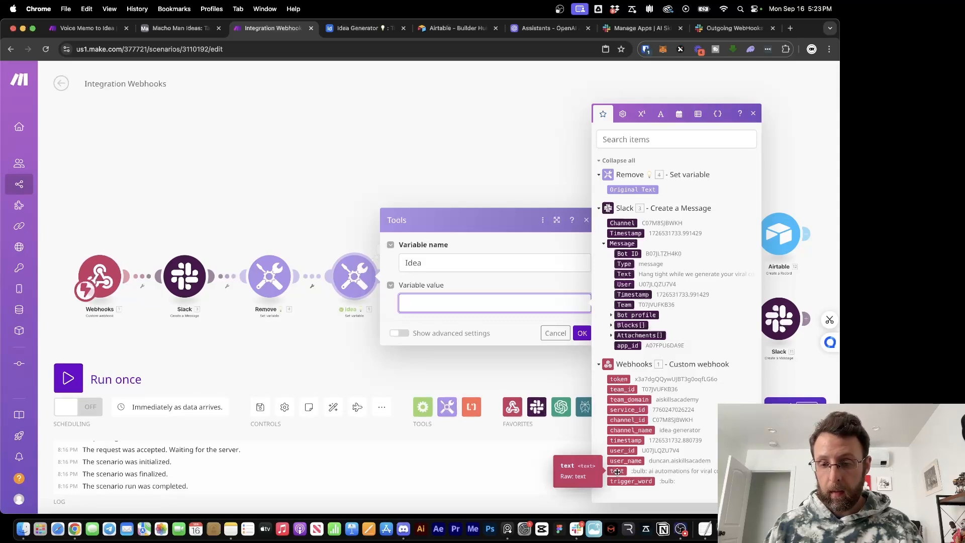
pyautogui.click(639, 190)
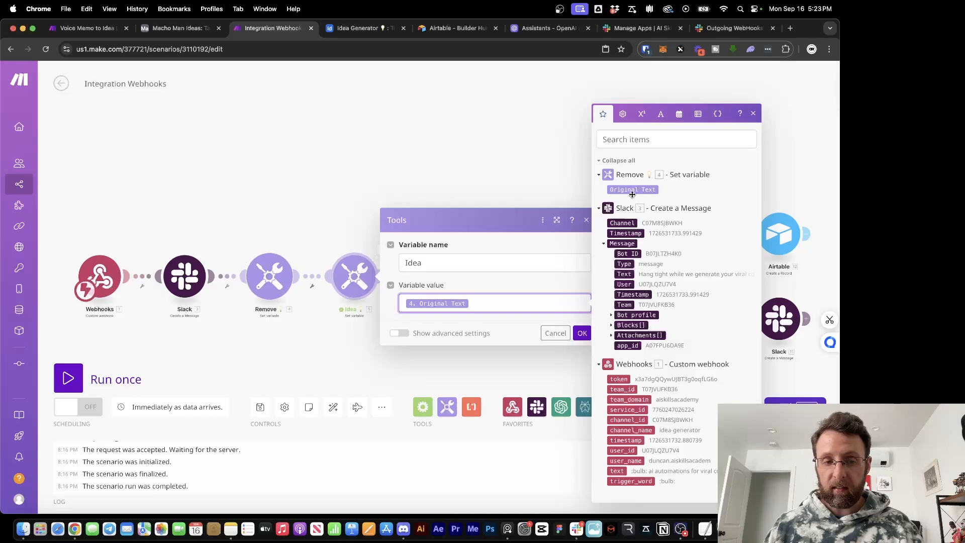
pyautogui.click(582, 332)
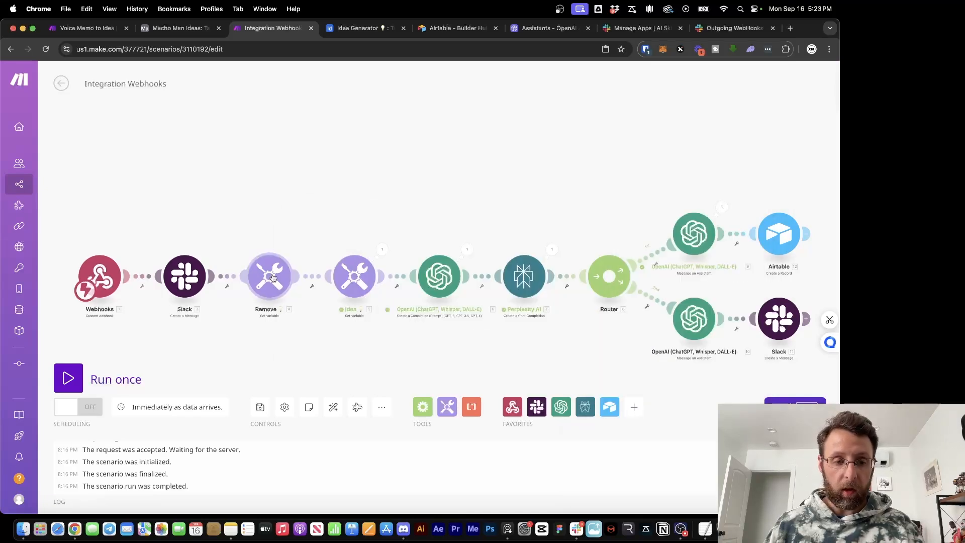
# Look over the Remove step's settings and reposition the diagram on the canvas
pyautogui.click(269, 275)
pyautogui.click(252, 345)
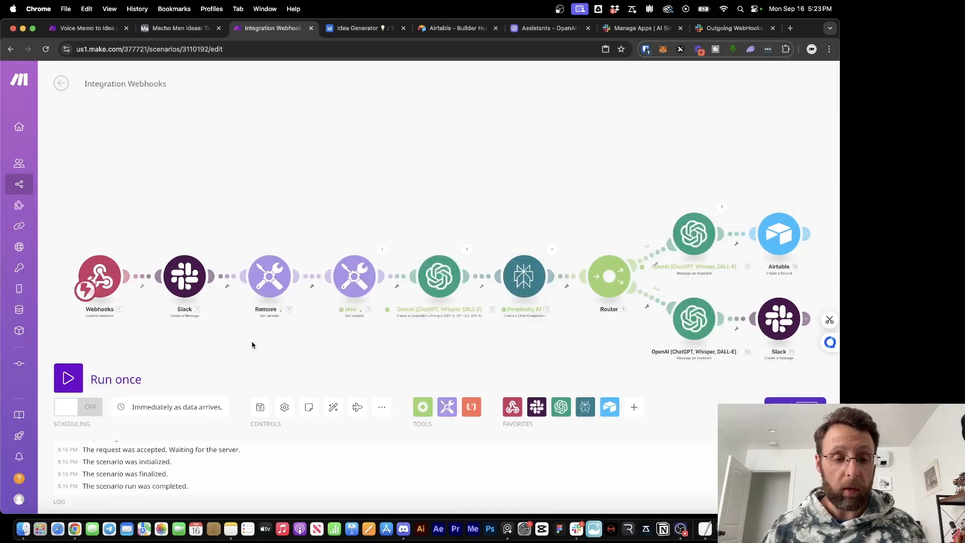
pyautogui.moveTo(439, 350); pyautogui.dragTo(468, 324)
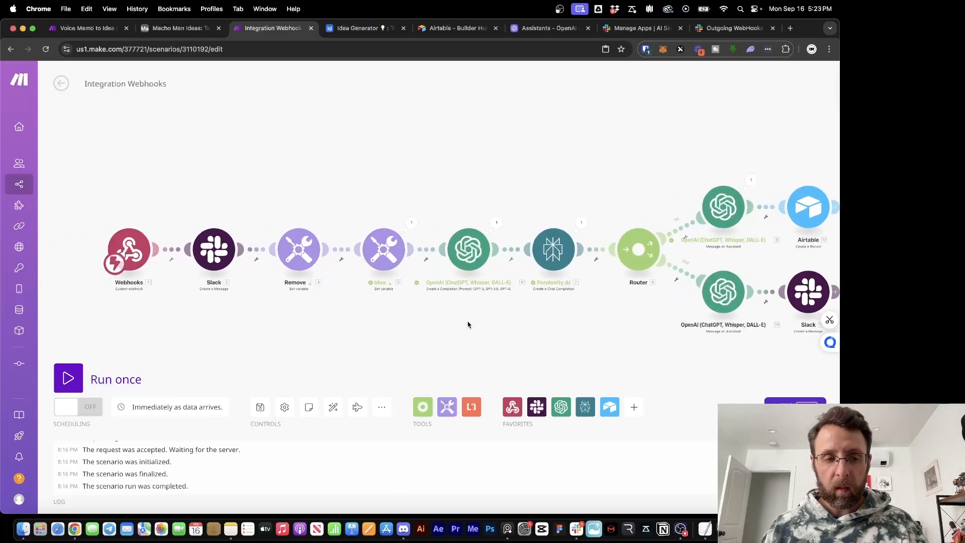
# Unlink the Remove step from the Slack trigger and start a single scenario run
pyautogui.click(576, 529)
pyautogui.write('ai automations for cool stuff')
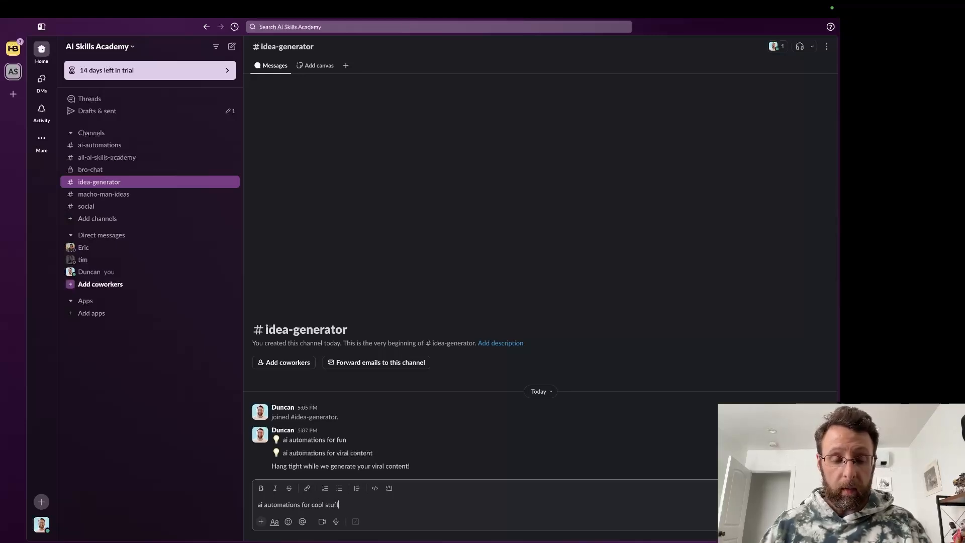
pyautogui.hotkey('ctrl', 'Left')
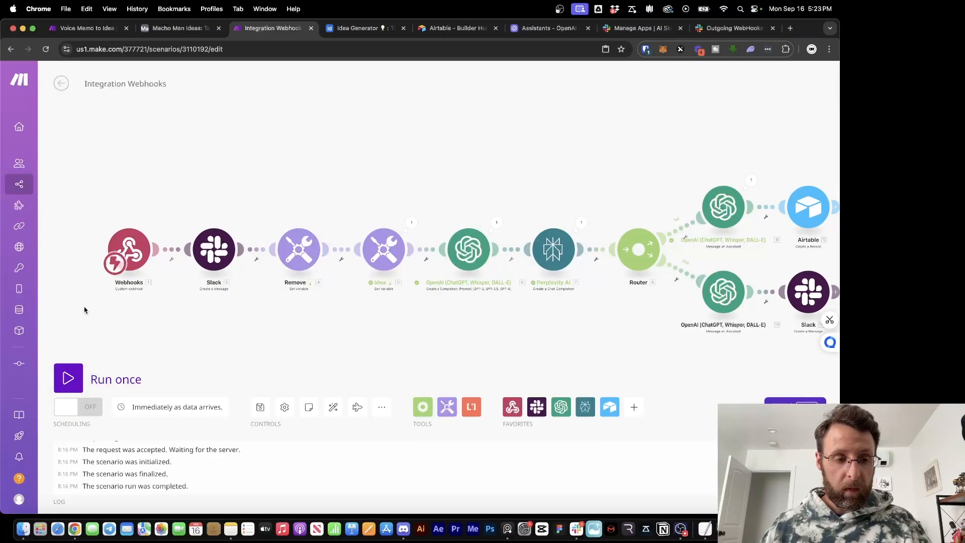
pyautogui.click(257, 259)
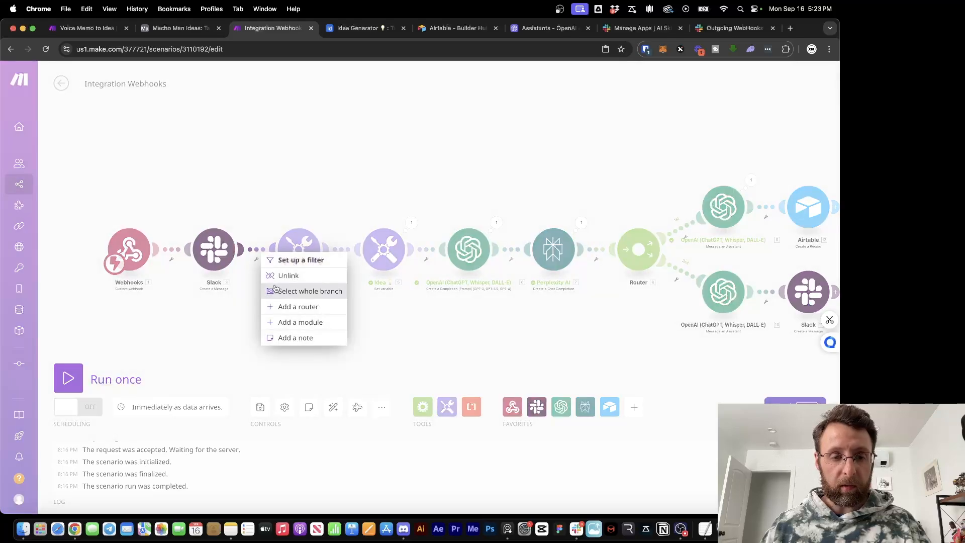
pyautogui.click(282, 276)
pyautogui.click(68, 378)
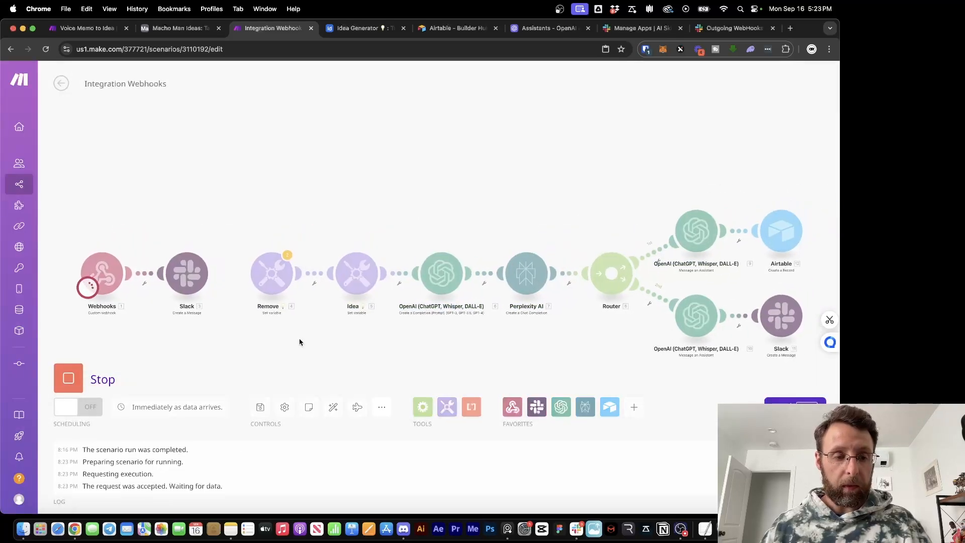
# Post '💡 ai automations for viral content creation' in the Slack idea-generator channel
pyautogui.hotkey('ctrl', 'Right')
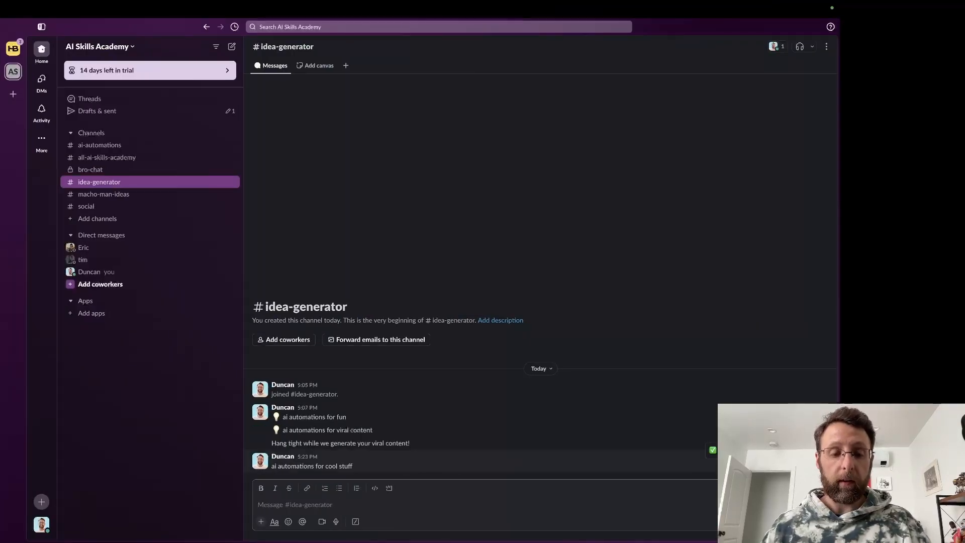
pyautogui.hotkey('ctrl', 'Left')
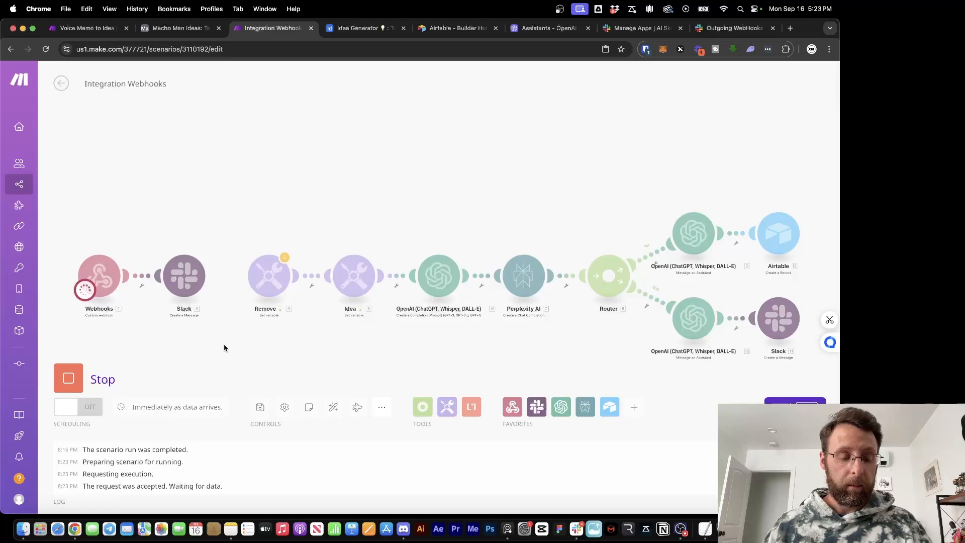
pyautogui.moveTo(198, 349); pyautogui.dragTo(265, 327)
pyautogui.hotkey('ctrl', 'Right')
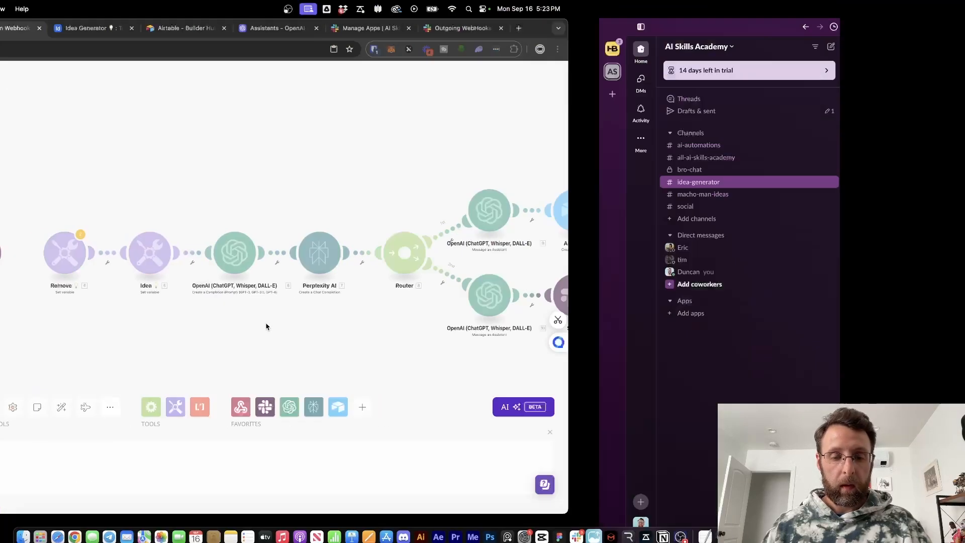
pyautogui.press('ctrl+super+space')
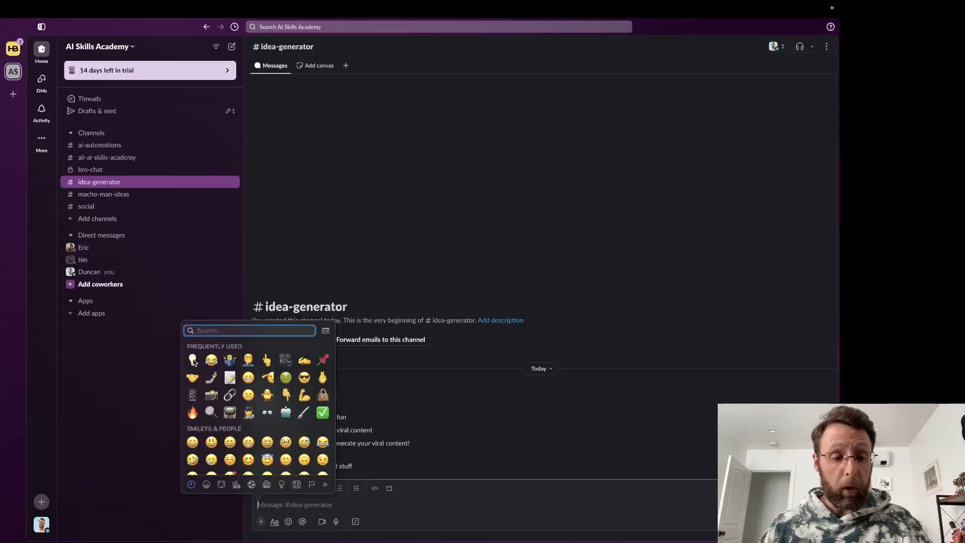
pyautogui.press('Return')
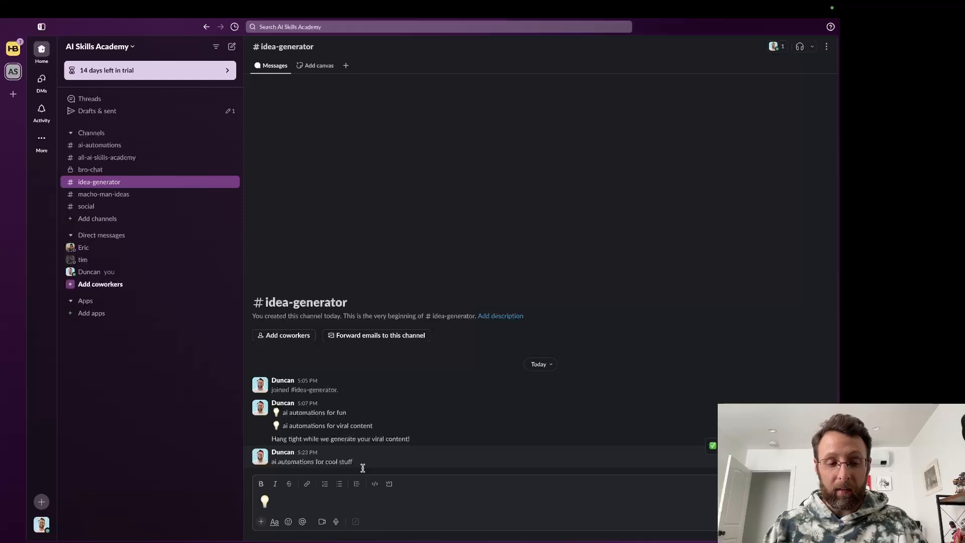
pyautogui.write('ai automations for v')
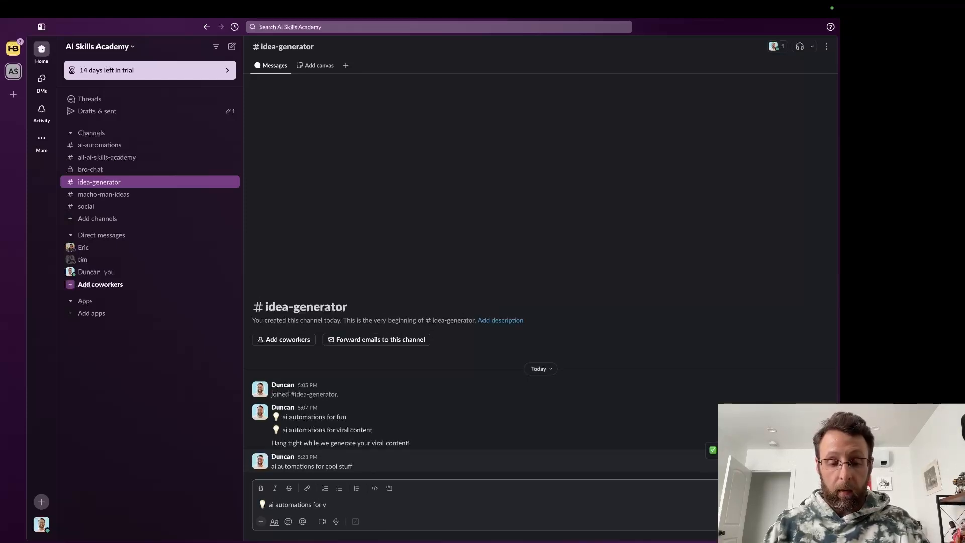
pyautogui.write('iral content creation')
pyautogui.press('Return')
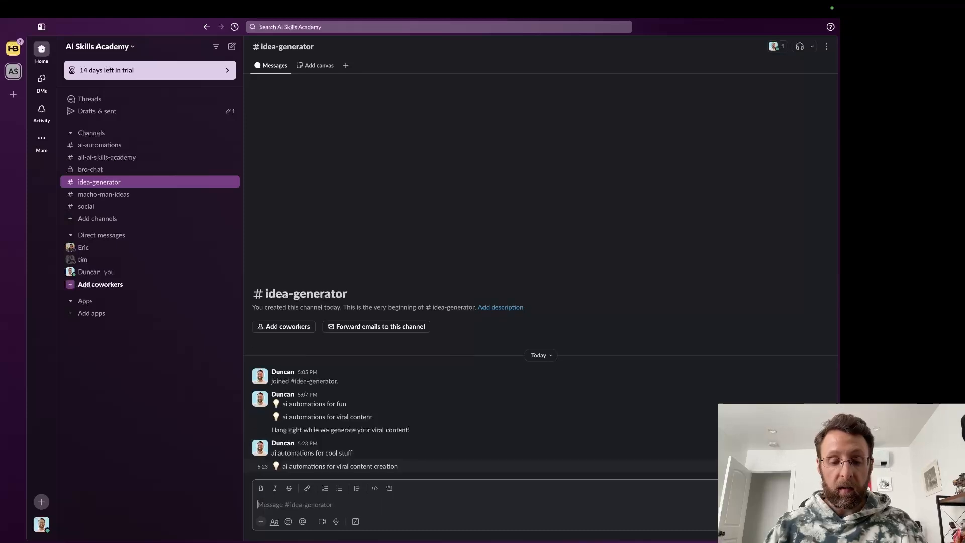
pyautogui.press('super+Tab')
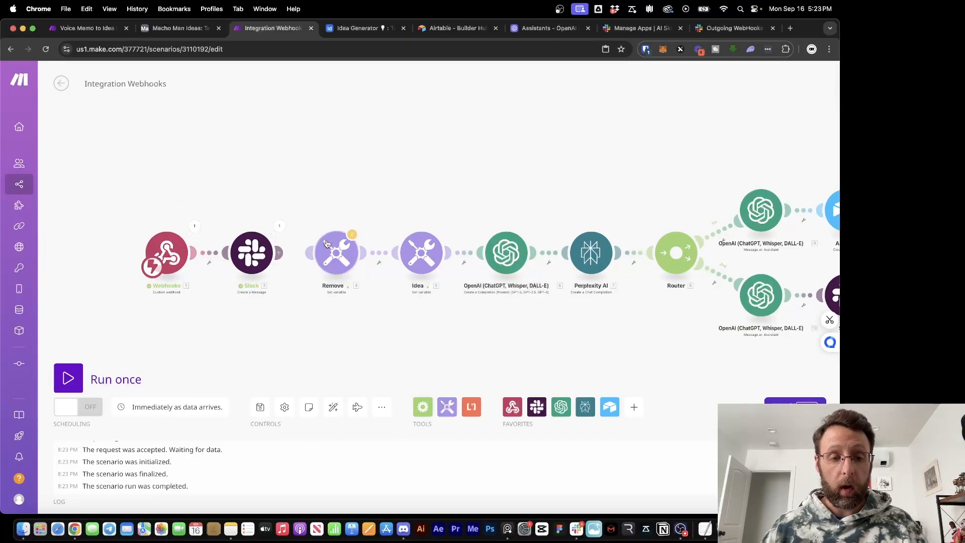
# Reconnect the Remove step, auto-align, and map the Idea variable into the Airtable Idea field
pyautogui.moveTo(335, 251); pyautogui.dragTo(317, 251)
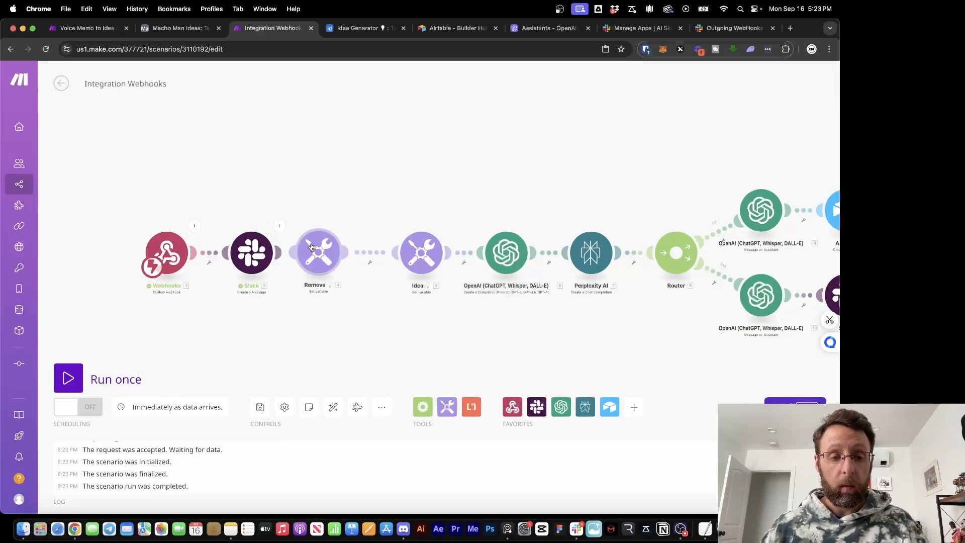
pyautogui.click(333, 407)
pyautogui.click(769, 238)
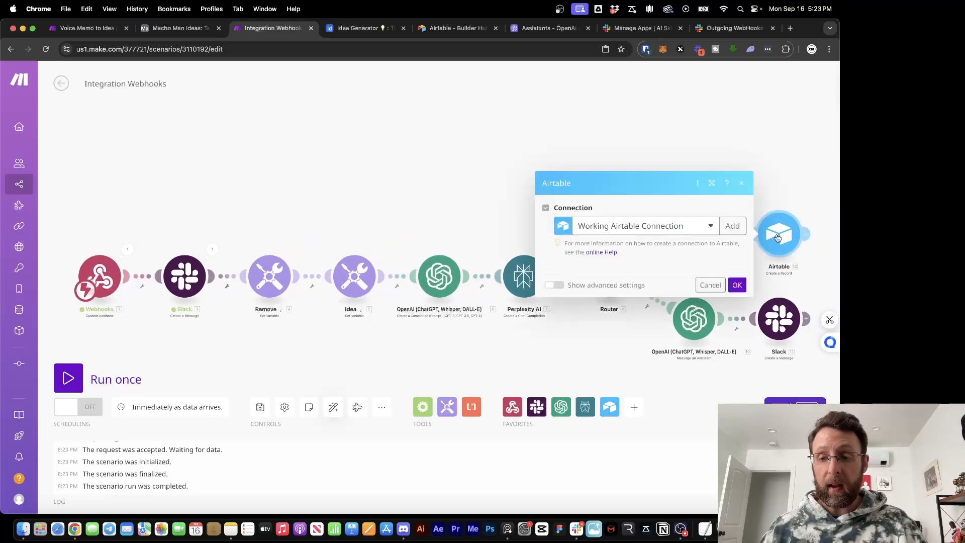
pyautogui.click(626, 285)
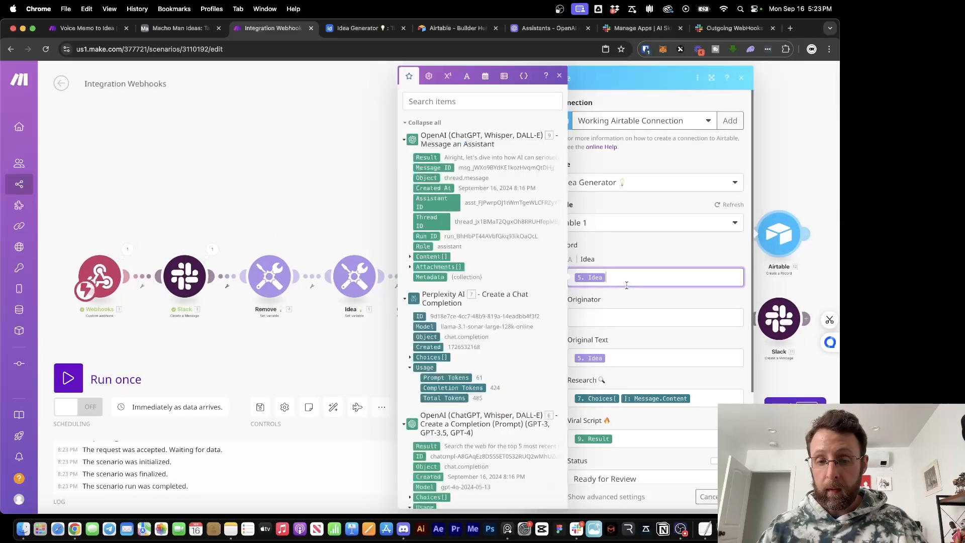
pyautogui.scroll(-10, 424, 426)
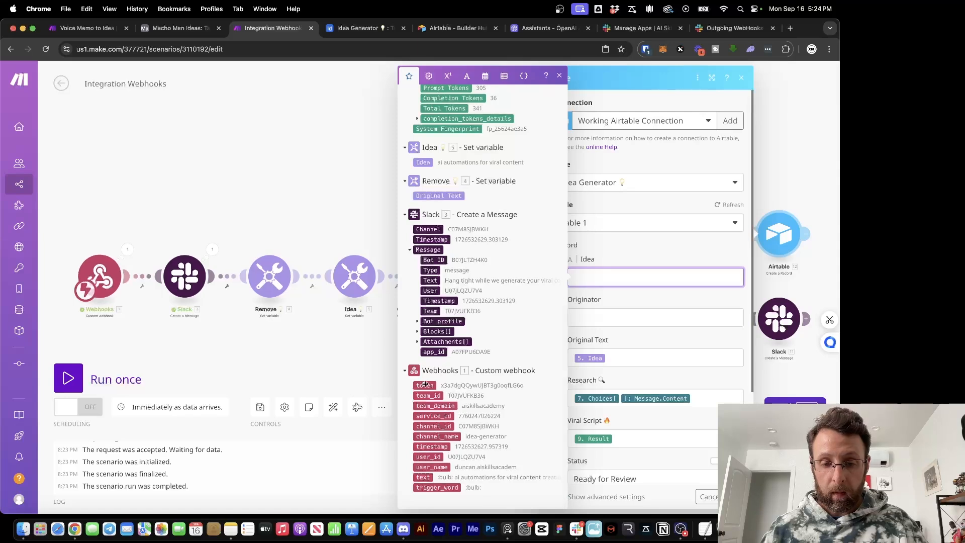
pyautogui.click(423, 162)
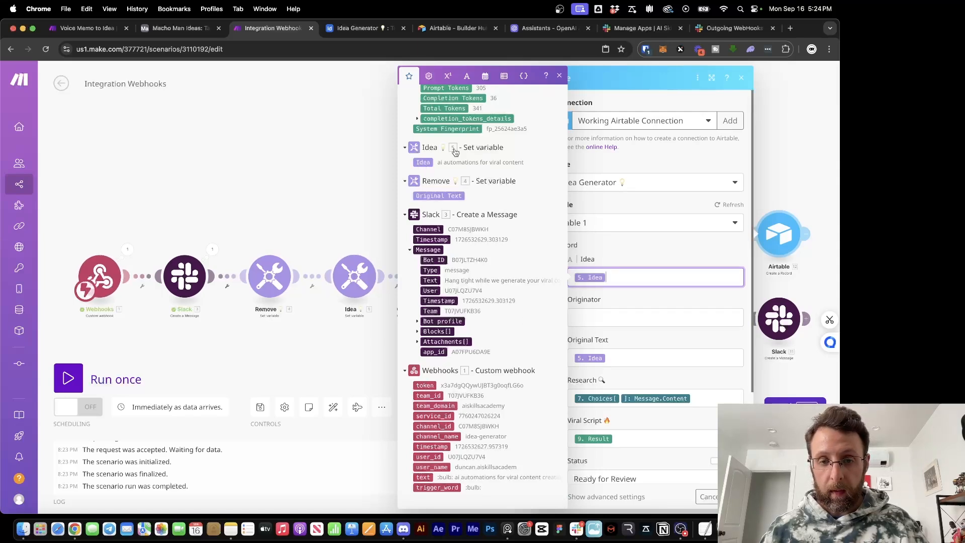
pyautogui.click(647, 300)
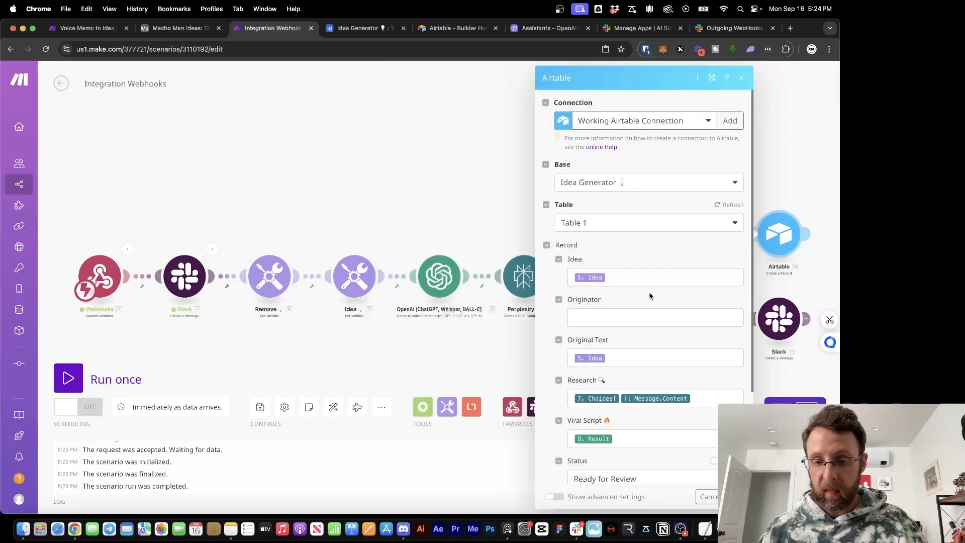
# Map the Slack sender's user_name into Originator and confirm the Airtable settings
pyautogui.scroll(-3, 646, 357)
pyautogui.scroll(3, 645, 361)
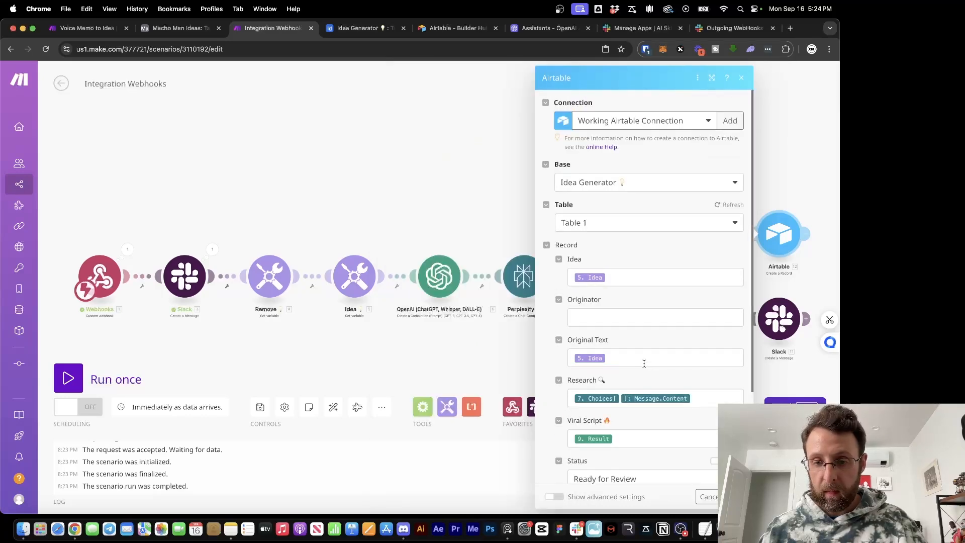
pyautogui.click(602, 313)
pyautogui.scroll(-10, 475, 375)
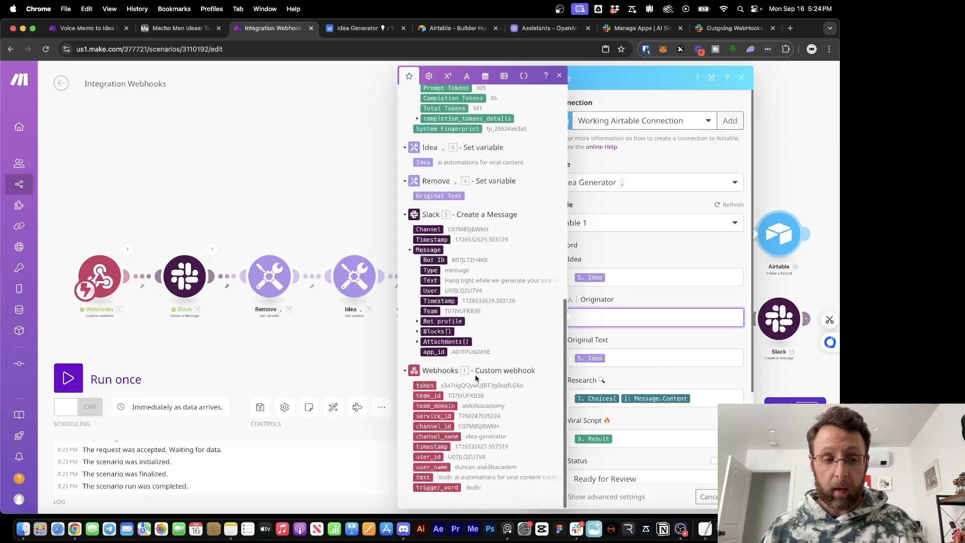
pyautogui.click(428, 467)
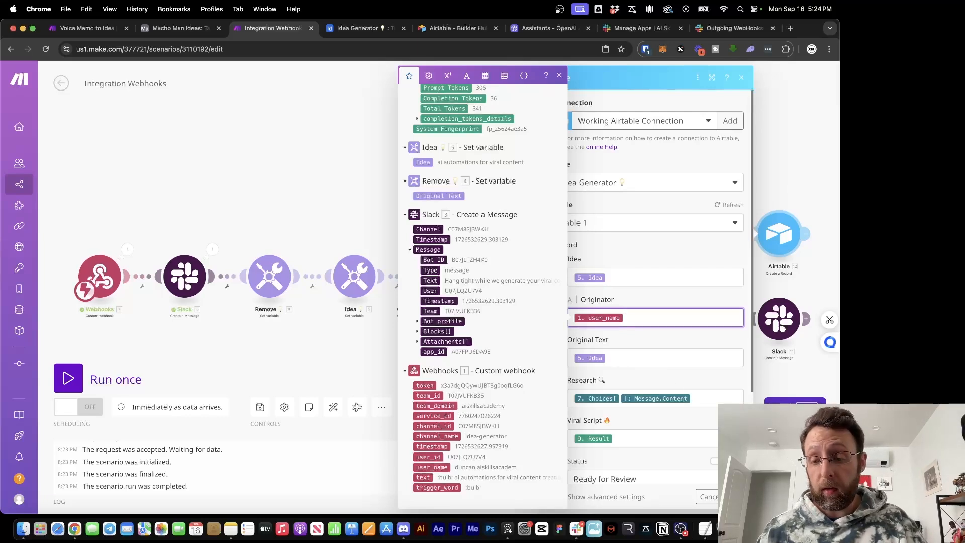
pyautogui.click(734, 497)
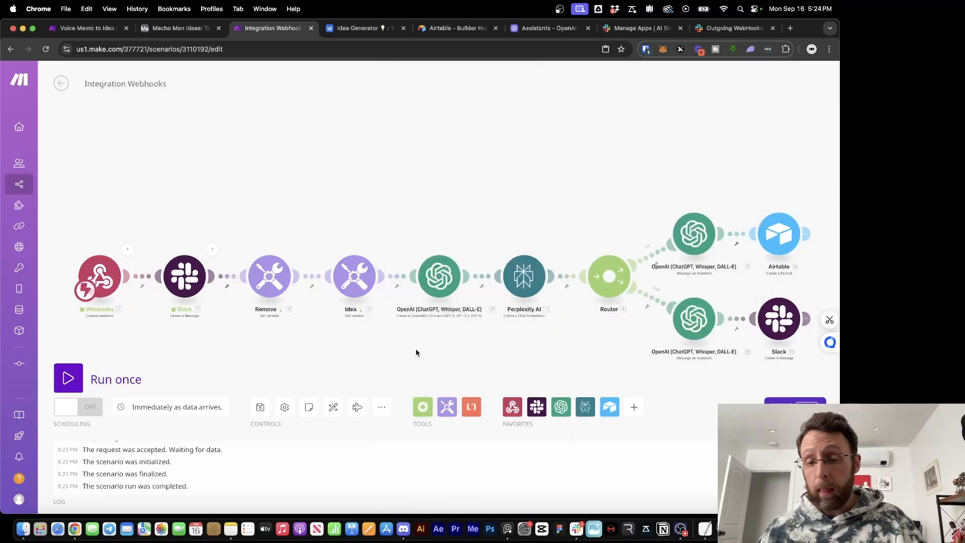
# Save and run the scenario once, then post '💡 how to make a peanut butter and jelly sandwich' in Slack
pyautogui.click(261, 407)
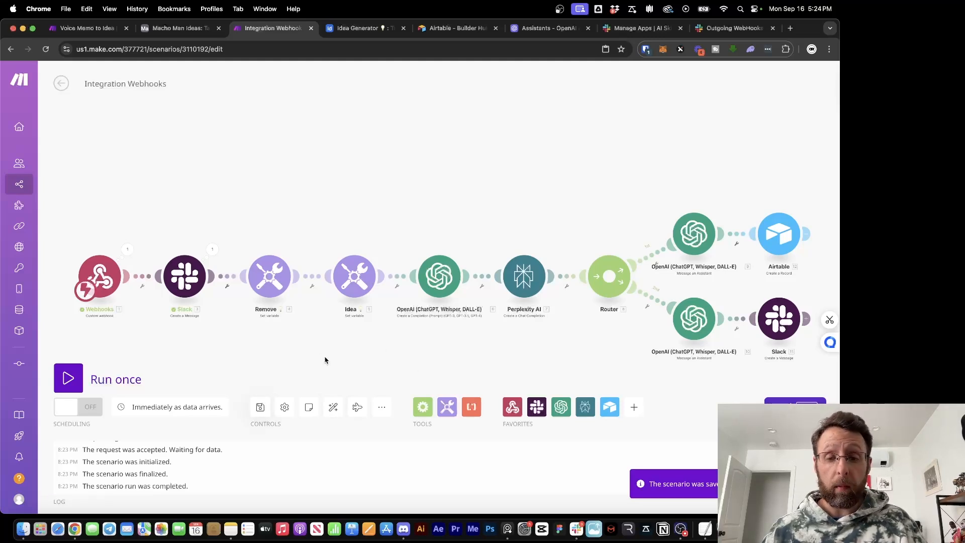
pyautogui.click(68, 378)
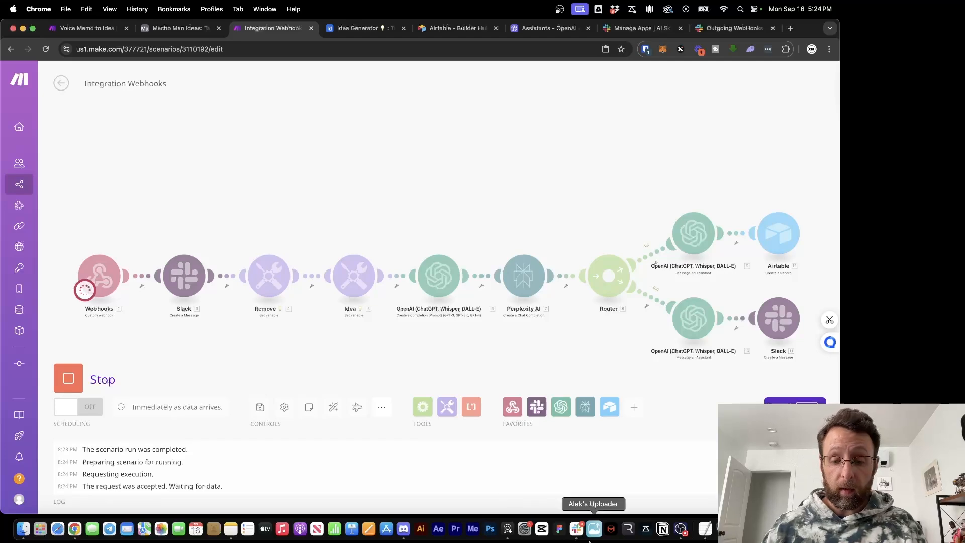
pyautogui.click(576, 529)
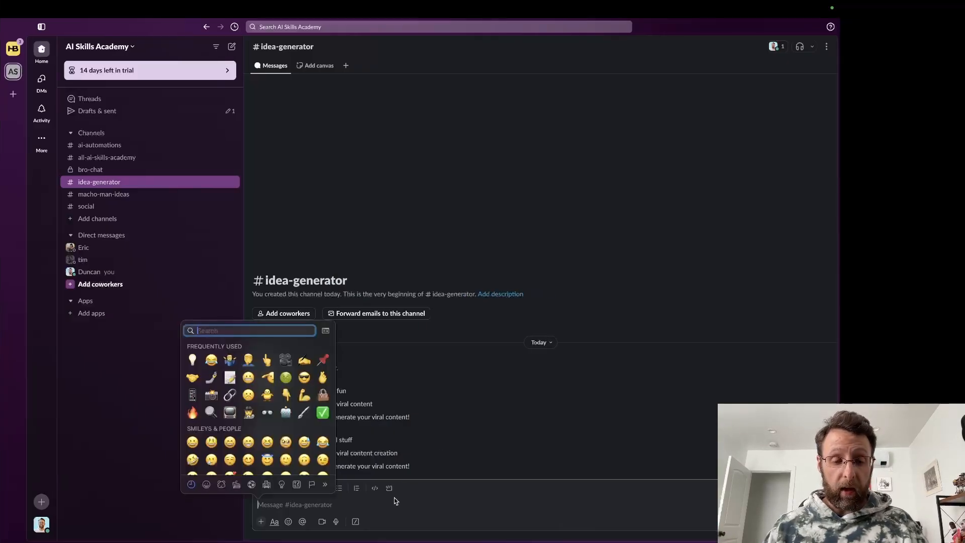
pyautogui.click(192, 359)
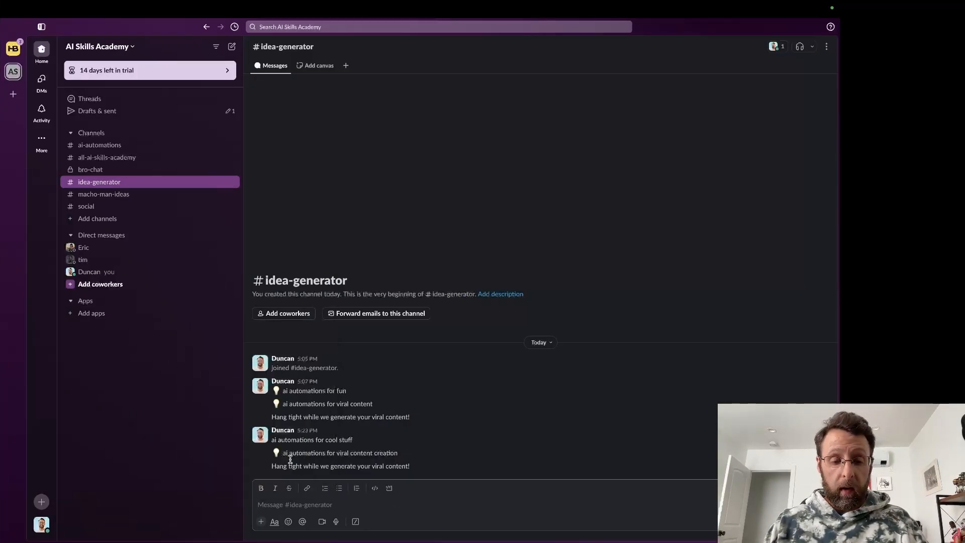
pyautogui.write('how to make a pean')
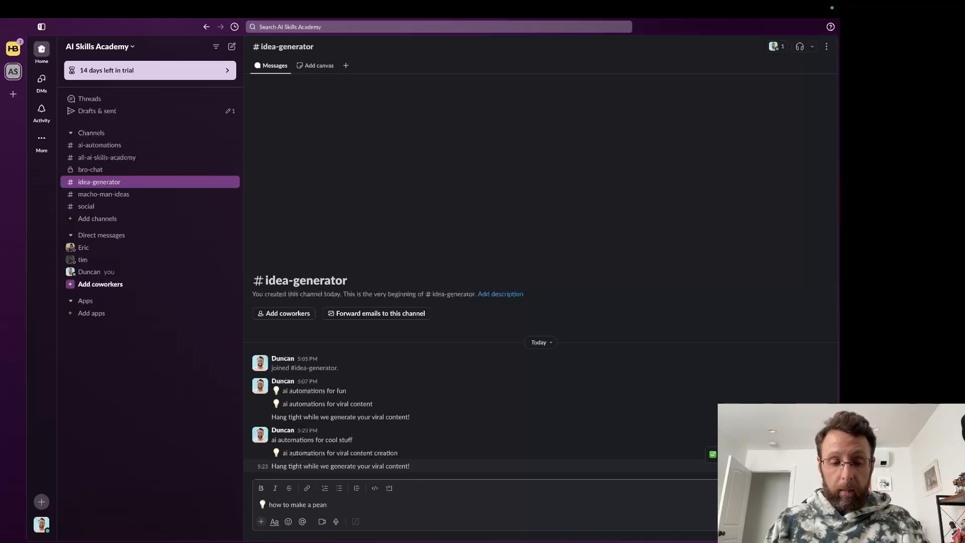
pyautogui.write('ut butter and jelly sandwich')
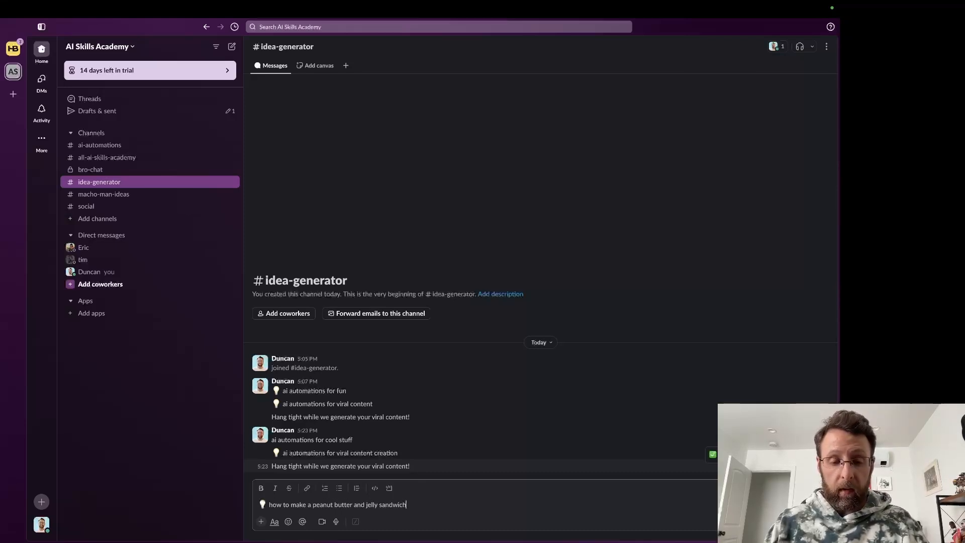
pyautogui.press('Return')
pyautogui.press('super+Tab')
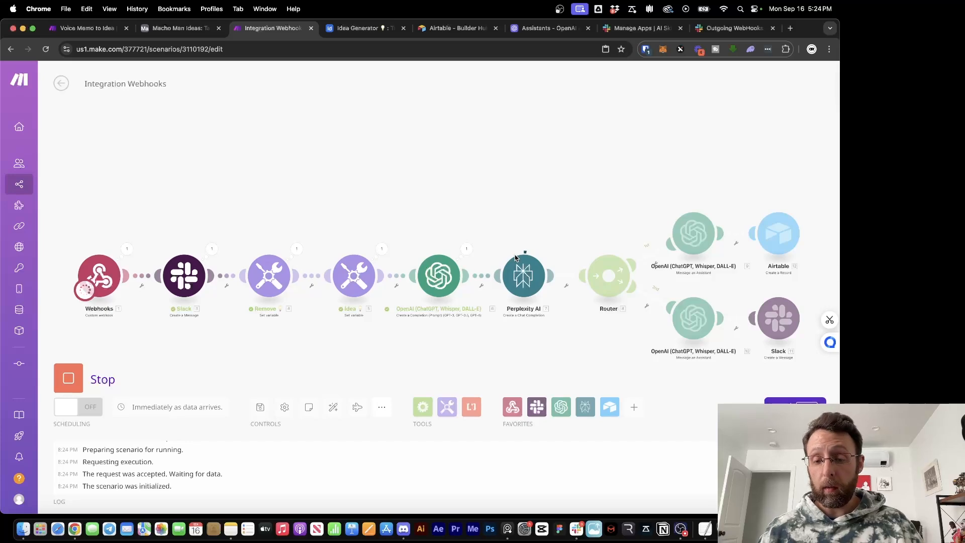
pyautogui.click(577, 529)
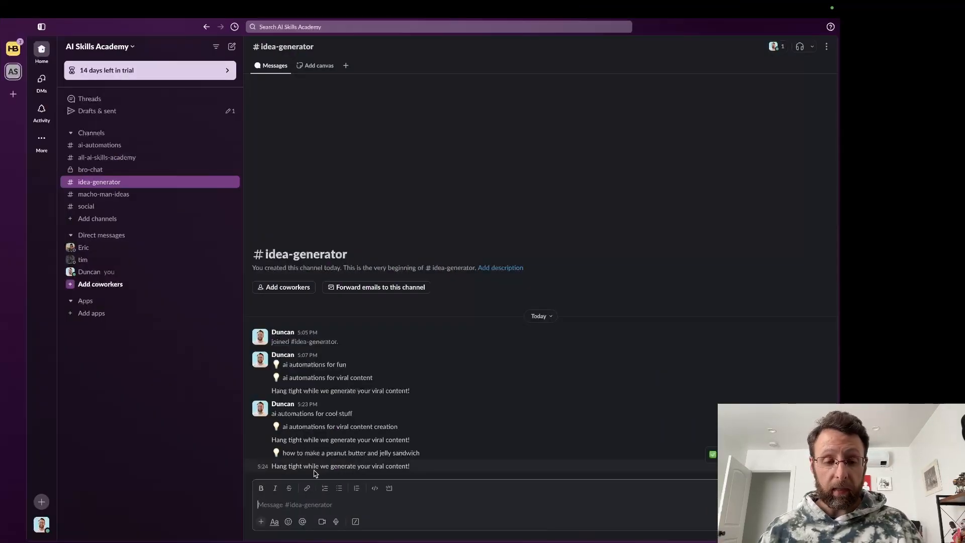
# Watch the Integration Webhooks run finish, then bring up the Idea Generator base
pyautogui.hotkey('ctrl', 'Left')
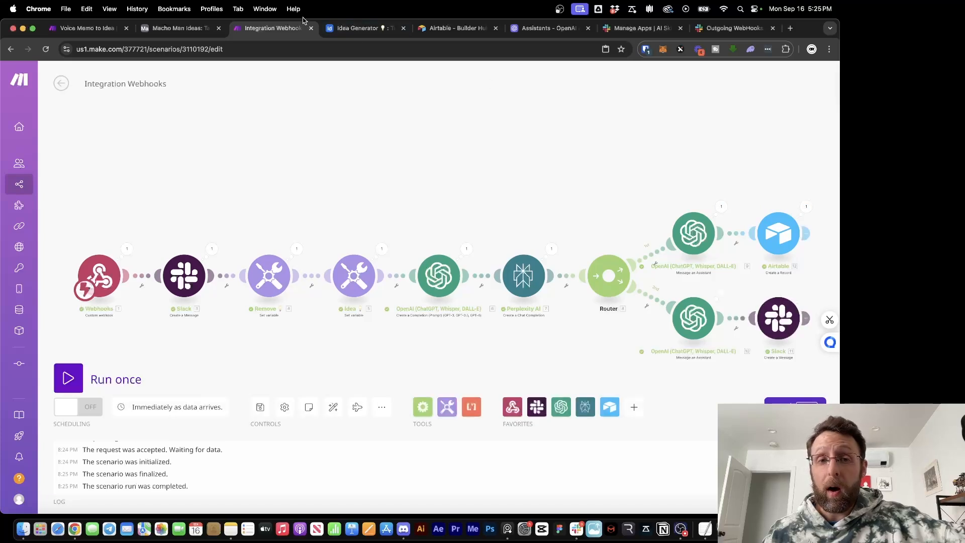
pyautogui.click(351, 30)
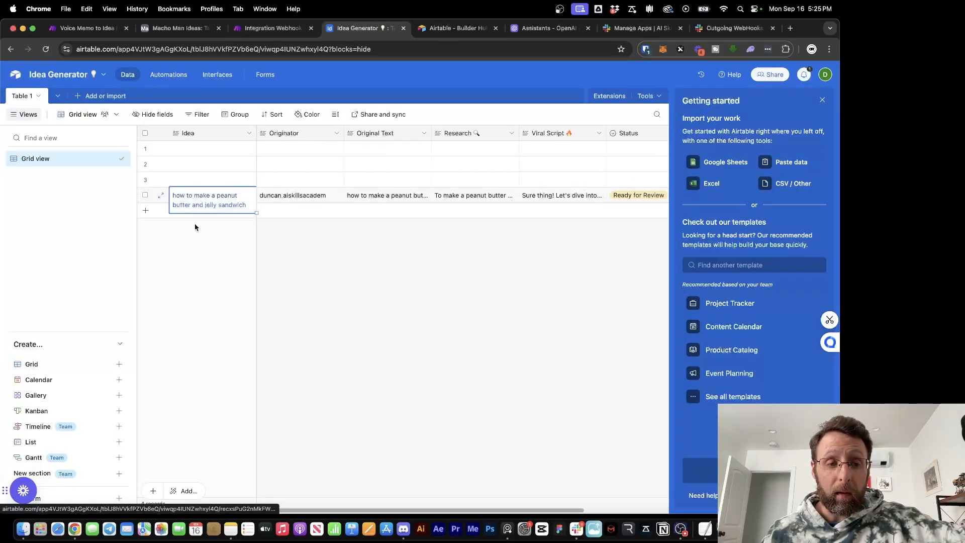
# Expand row 4's sandwich record and read through its Research text
pyautogui.click(162, 197)
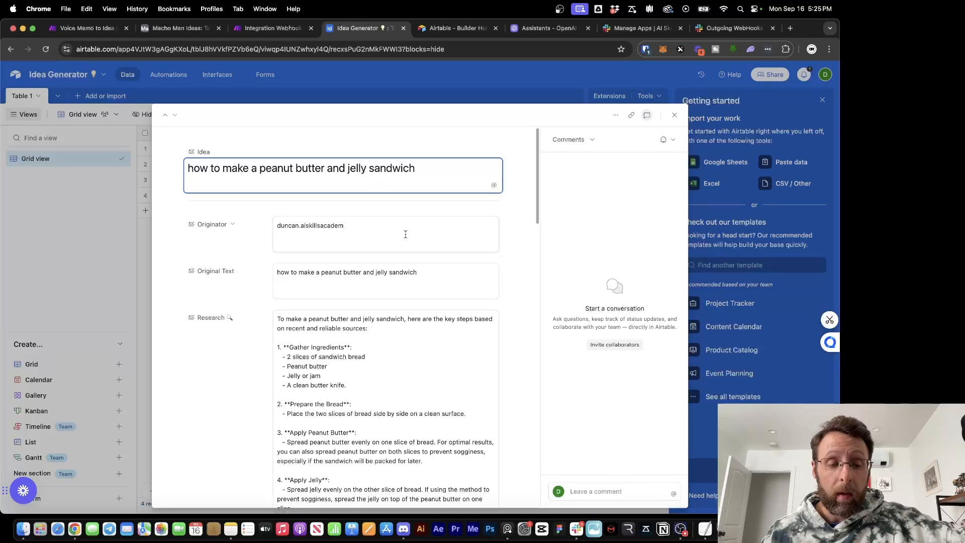
pyautogui.click(354, 233)
pyautogui.scroll(-5, 354, 259)
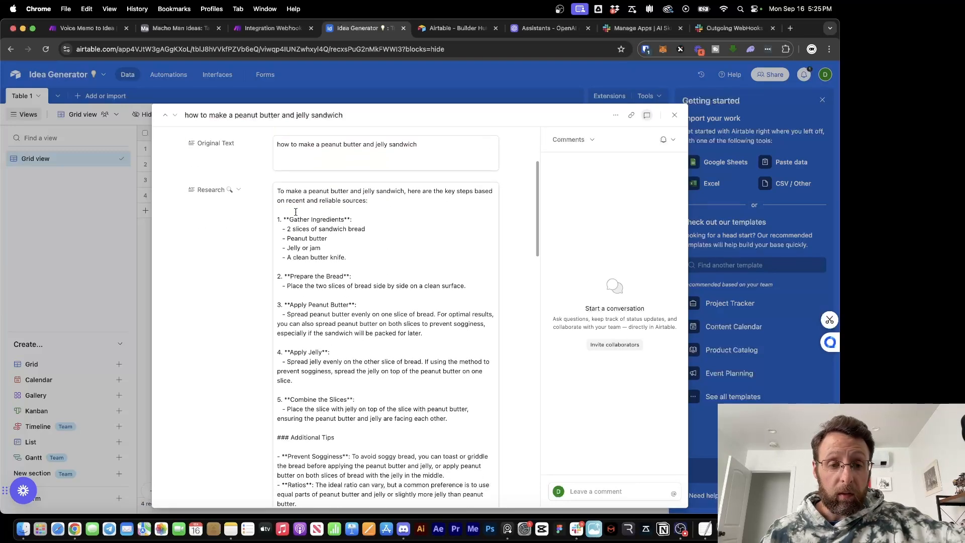
pyautogui.scroll(-4, 315, 262)
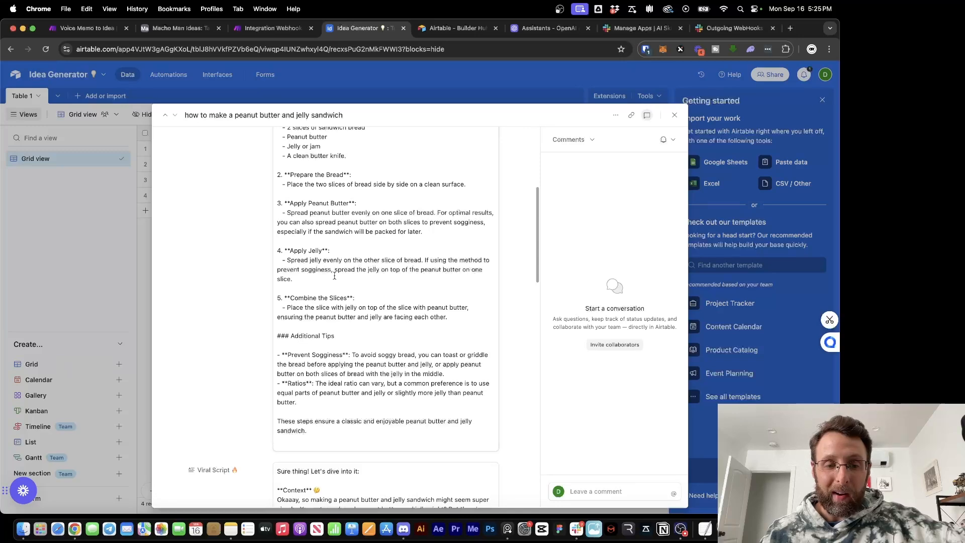
pyautogui.scroll(-3, 334, 276)
pyautogui.scroll(-1, 327, 246)
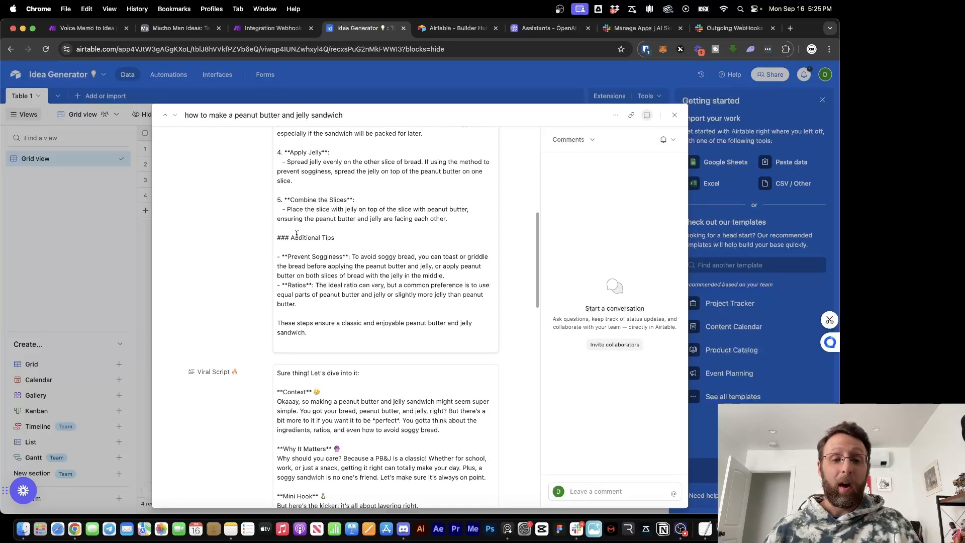
pyautogui.moveTo(296, 259); pyautogui.dragTo(403, 260)
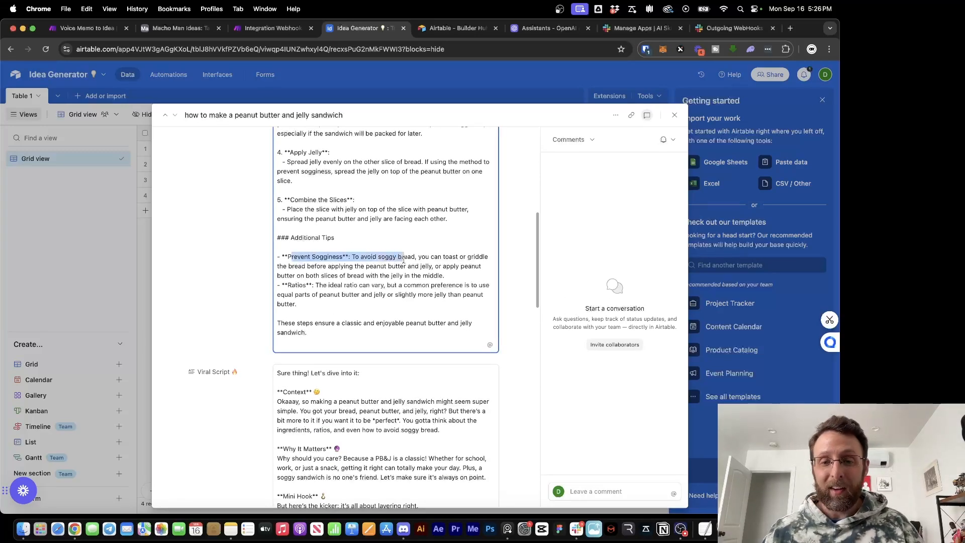
pyautogui.scroll(-6, 372, 292)
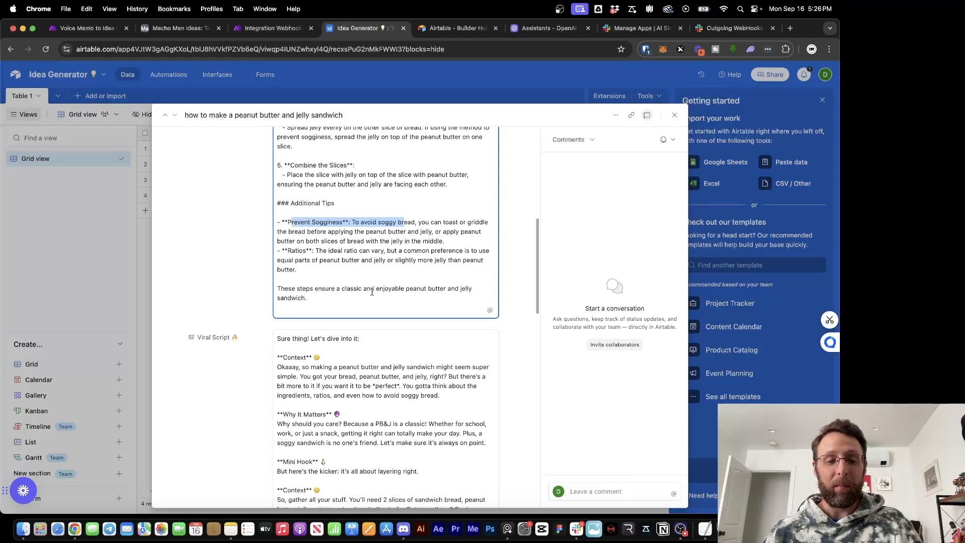
# Read the record's Viral Script, close the record, and check Slack
pyautogui.click(293, 274)
pyautogui.scroll(-2, 293, 274)
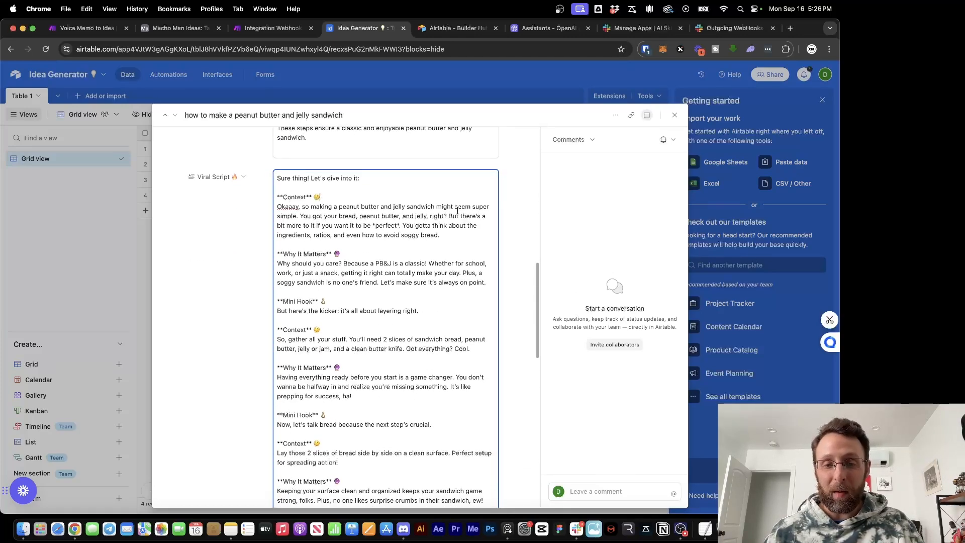
pyautogui.scroll(-14, 358, 211)
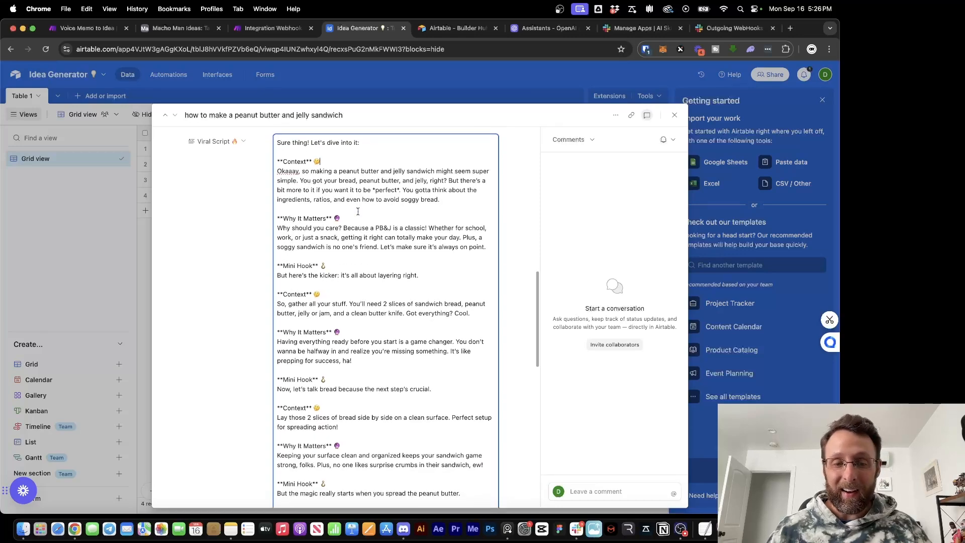
pyautogui.scroll(-11, 358, 211)
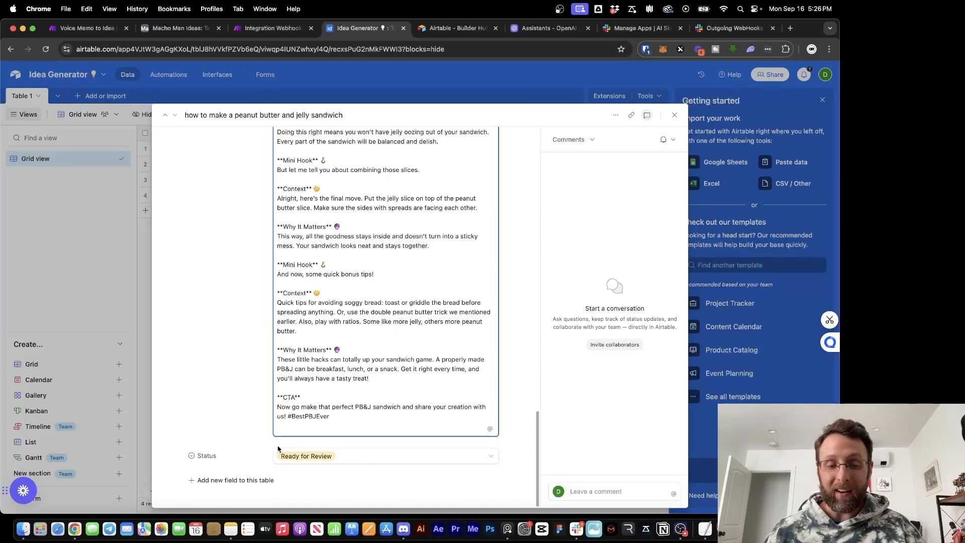
pyautogui.click(139, 302)
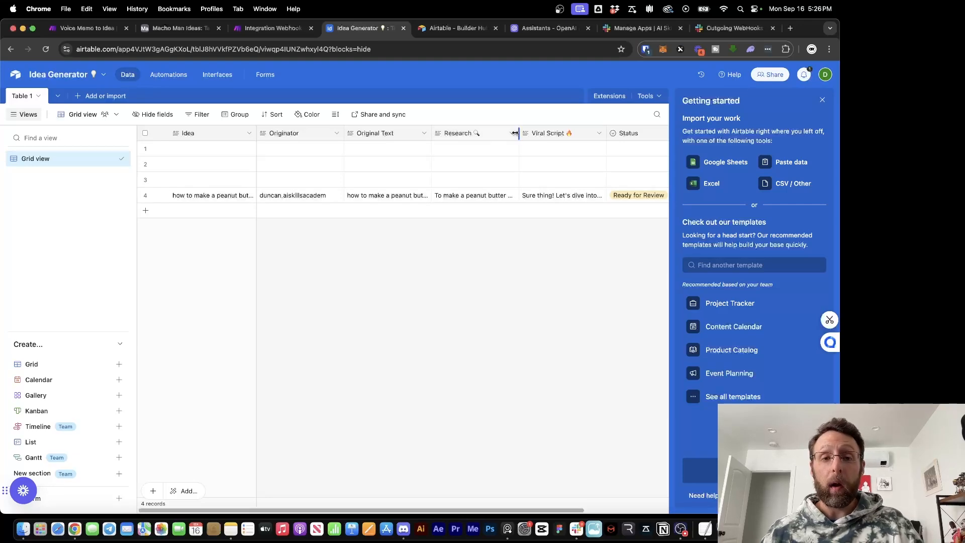
pyautogui.click(577, 529)
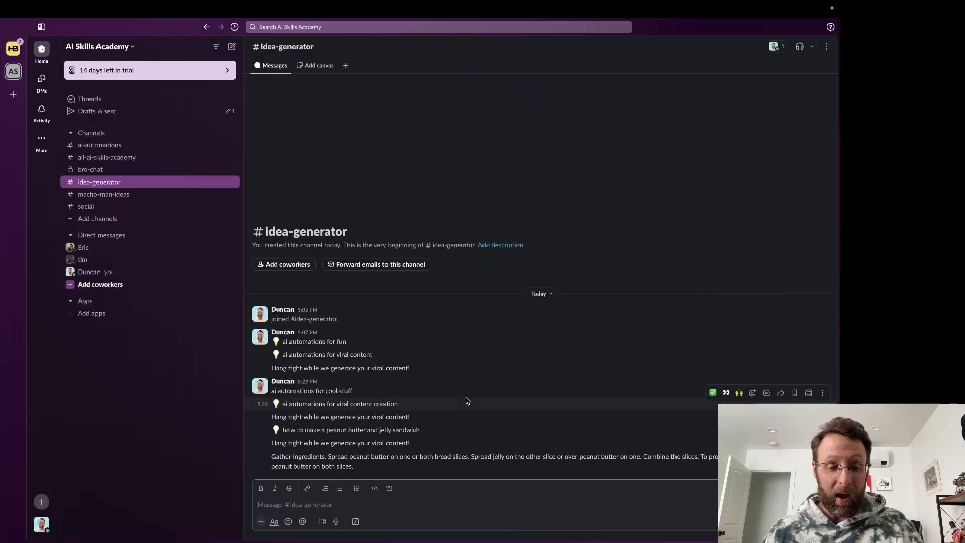
# Read the bot's sandwich-instructions reply in Slack, then go back to the Airtable grid
pyautogui.moveTo(285, 457); pyautogui.dragTo(417, 469)
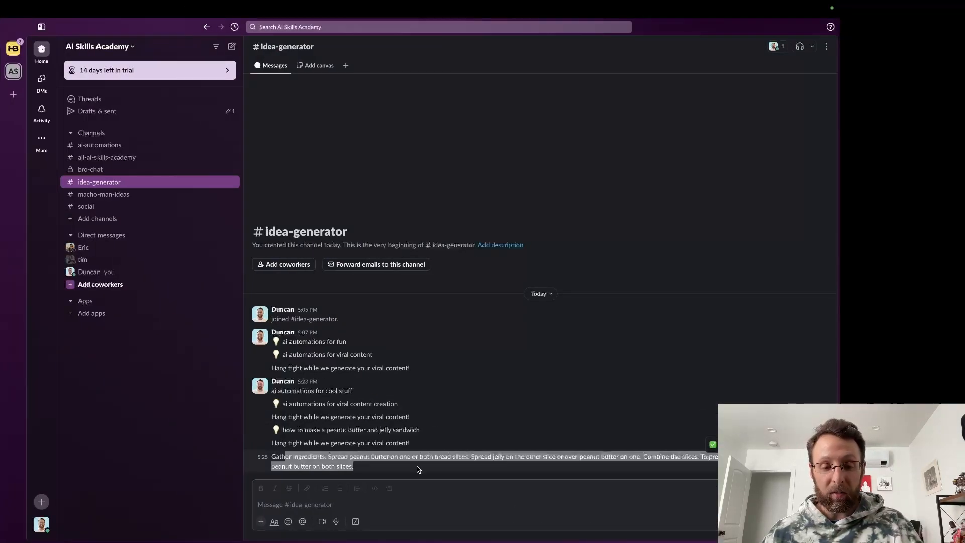
pyautogui.click(495, 468)
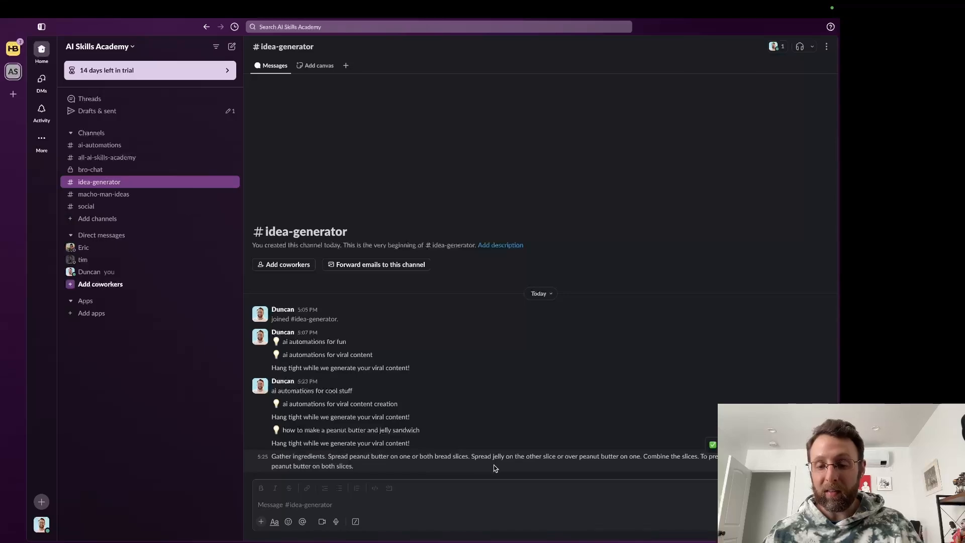
pyautogui.press('super+Tab')
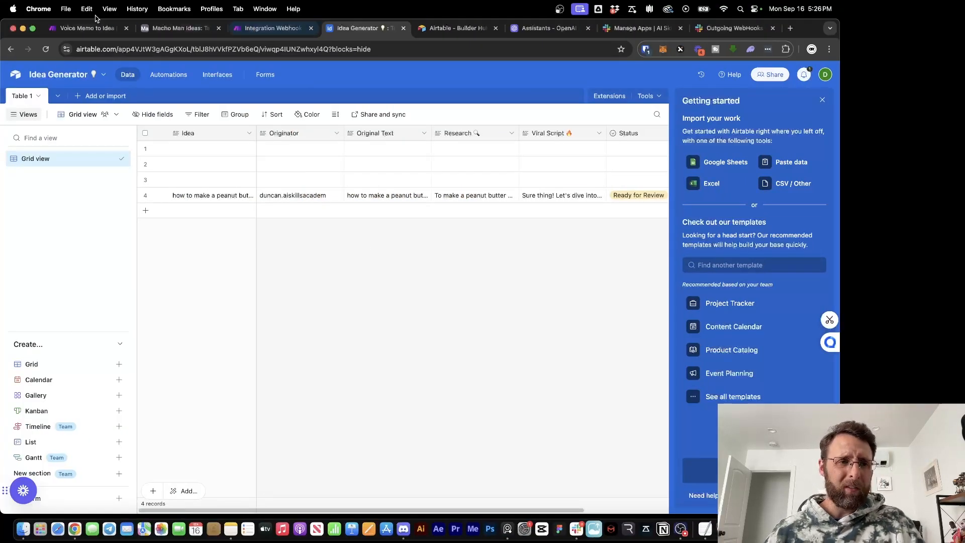
# Pan through the Voice Memo to Idea scenario's Slack and transcription modules, then return to Integration Webhooks
pyautogui.click(86, 27)
pyautogui.moveTo(365, 347); pyautogui.dragTo(667, 263)
pyautogui.moveTo(518, 280); pyautogui.dragTo(807, 275)
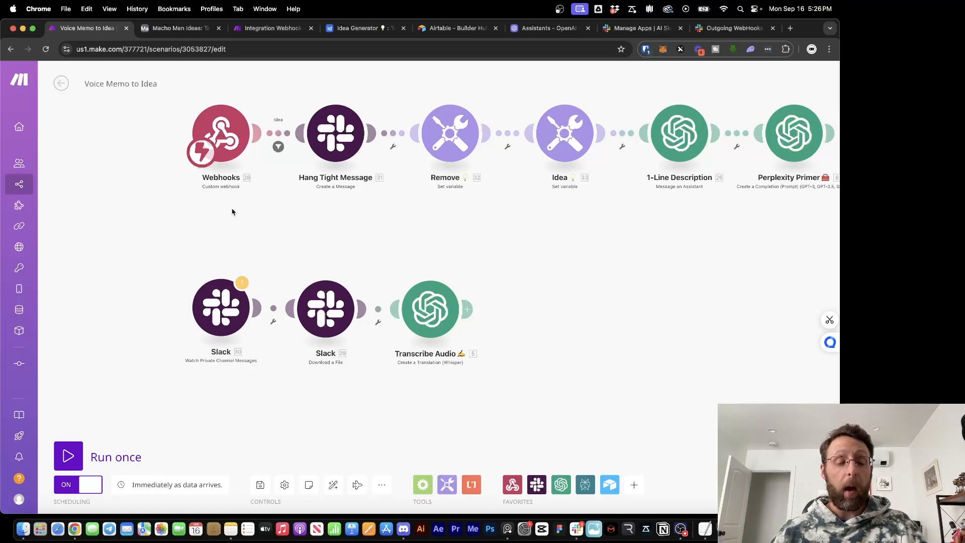
pyautogui.click(262, 32)
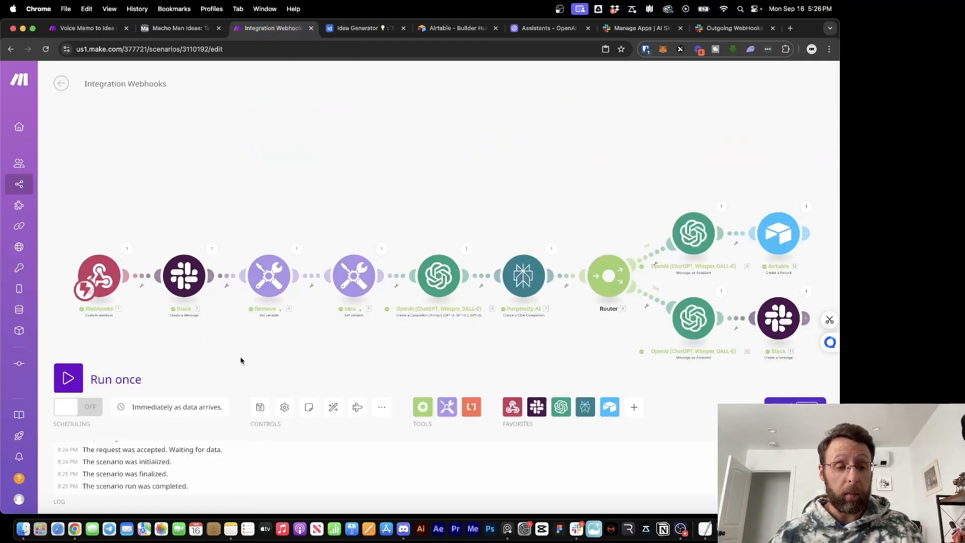
# Add a Slack Watch Public Channel Messages module on the idea-generator channel, starting from now on
pyautogui.moveTo(240, 361); pyautogui.dragTo(398, 255)
pyautogui.rightClick(255, 274)
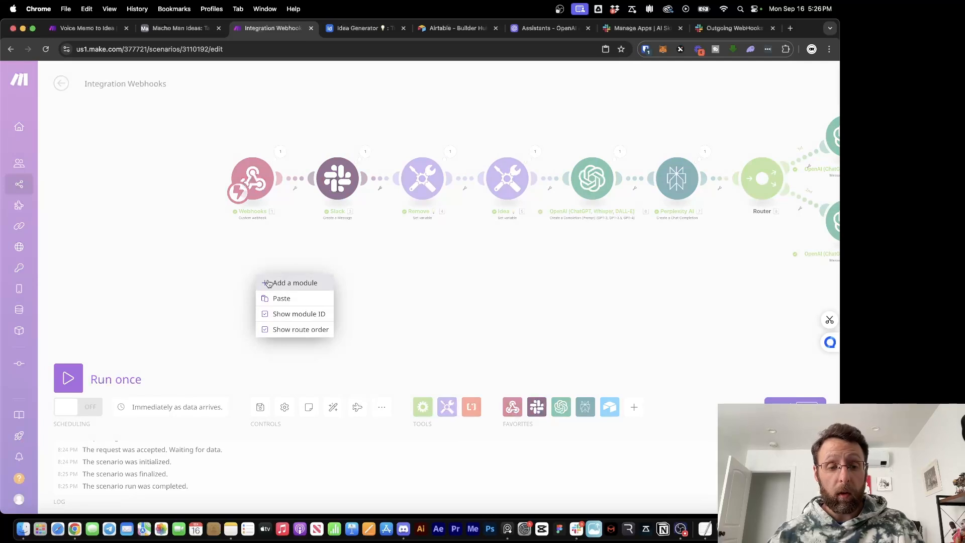
pyautogui.click(274, 283)
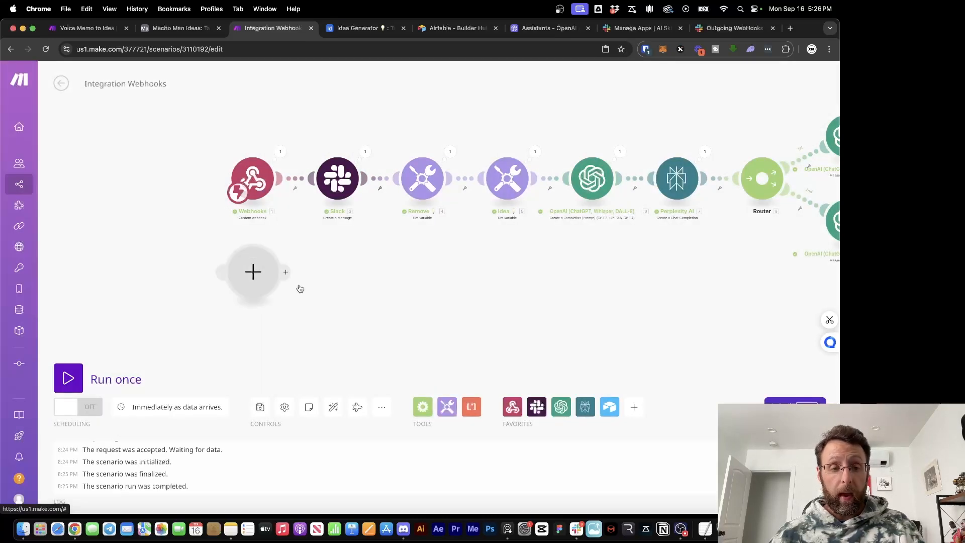
pyautogui.click(253, 274)
pyautogui.write('slack')
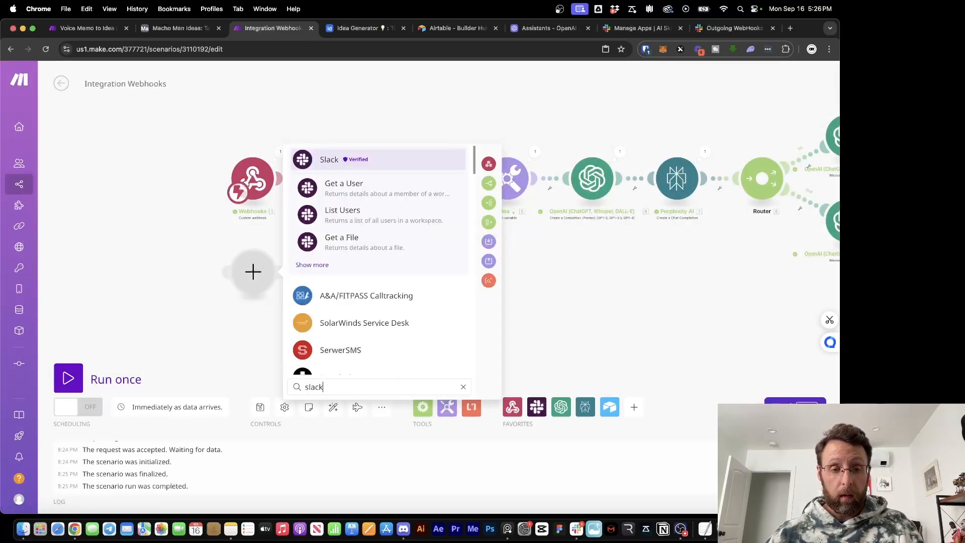
pyautogui.click(313, 265)
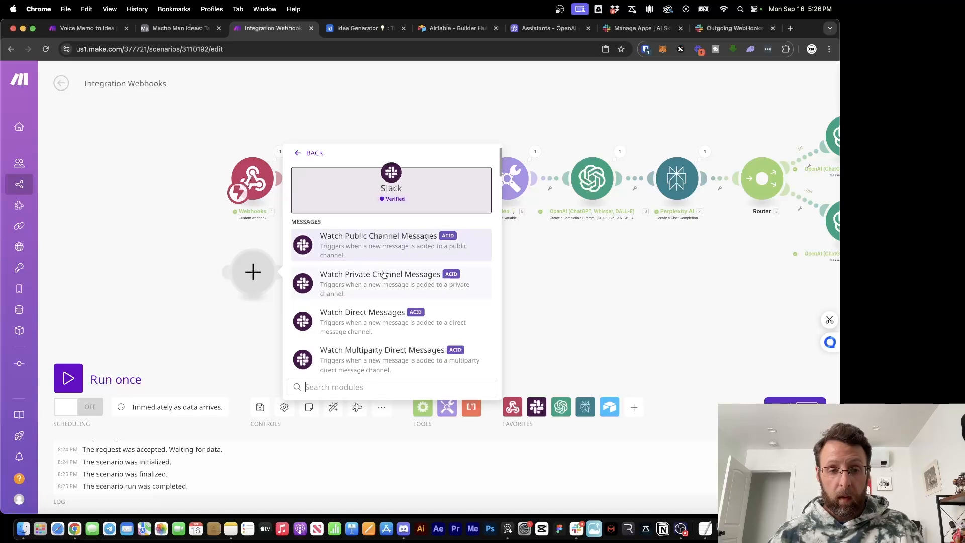
pyautogui.click(407, 237)
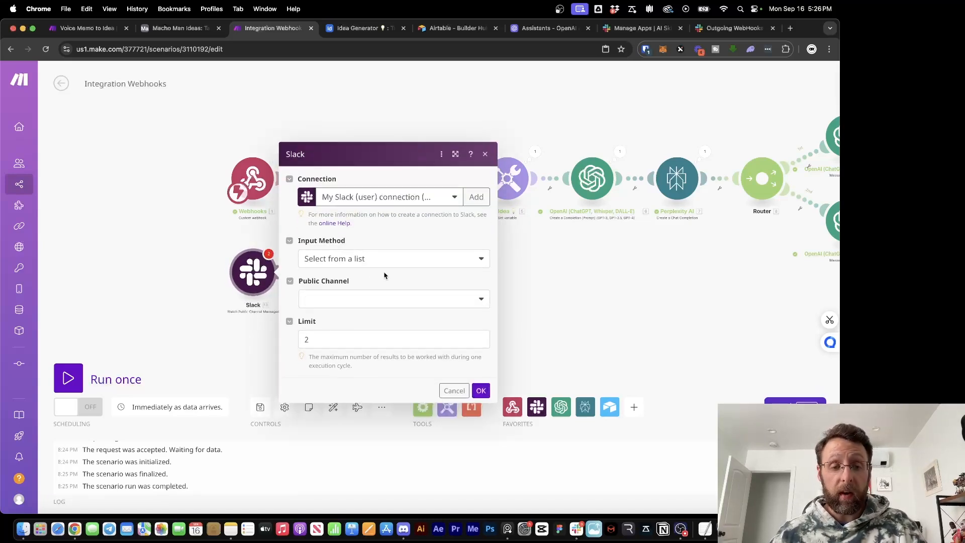
pyautogui.click(390, 298)
pyautogui.click(352, 349)
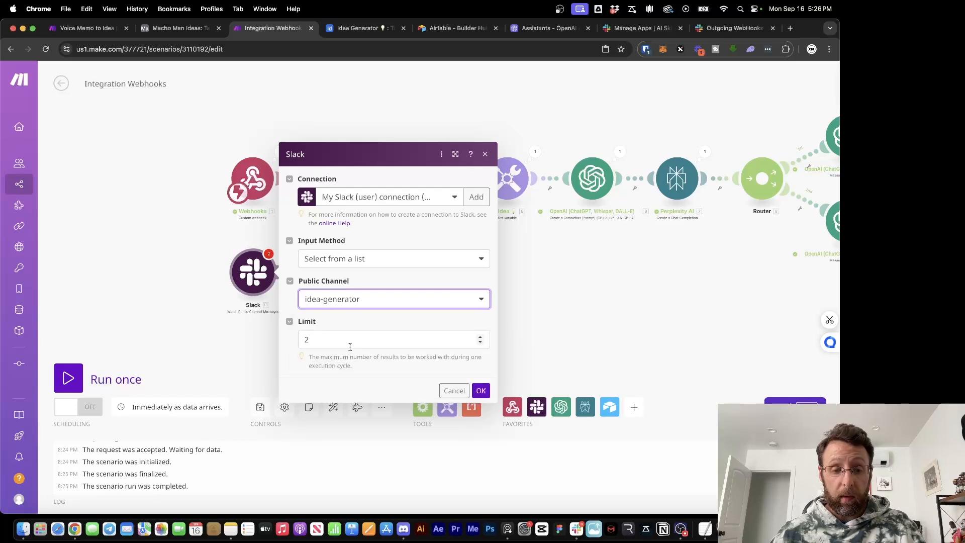
pyautogui.click(482, 391)
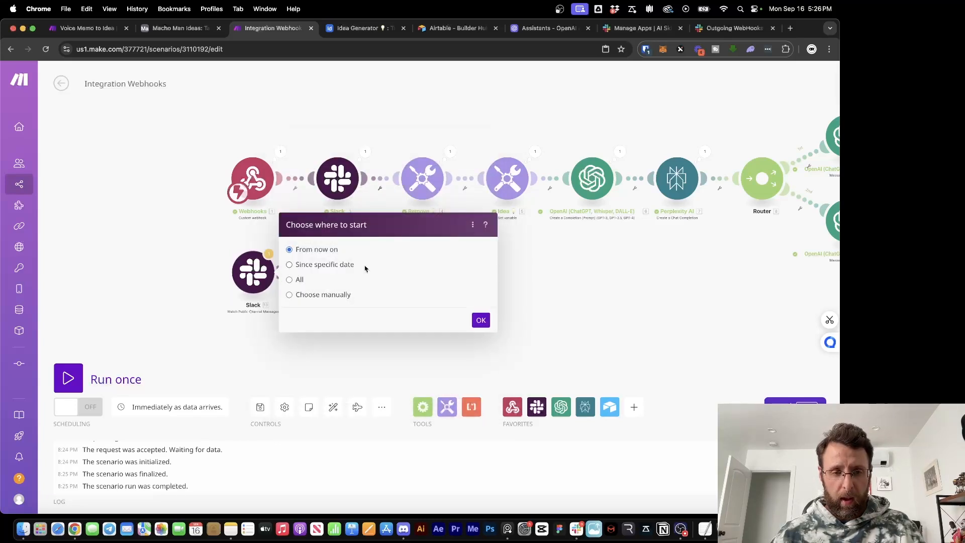
pyautogui.click(481, 321)
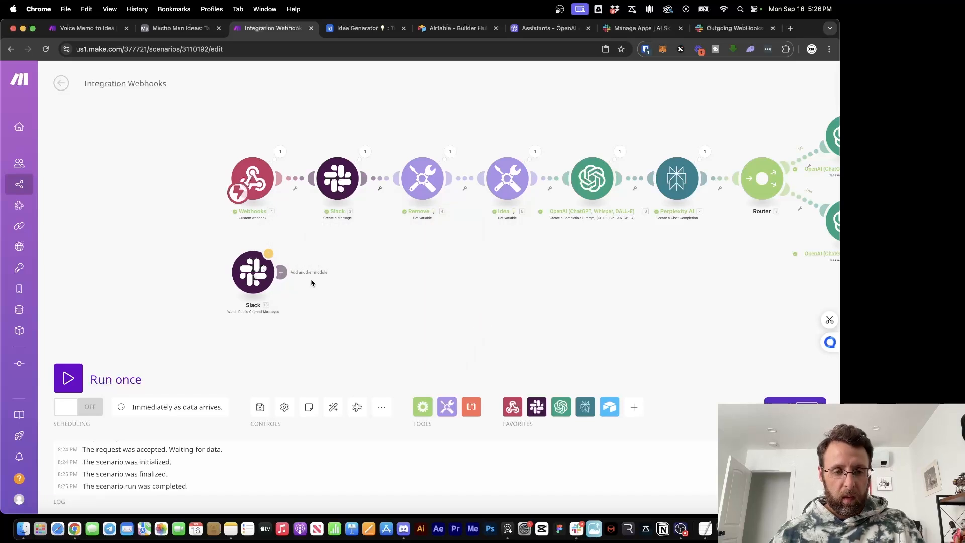
# Add a Slack Download a File module after the watcher and make the watcher the scenario's trigger
pyautogui.click(283, 272)
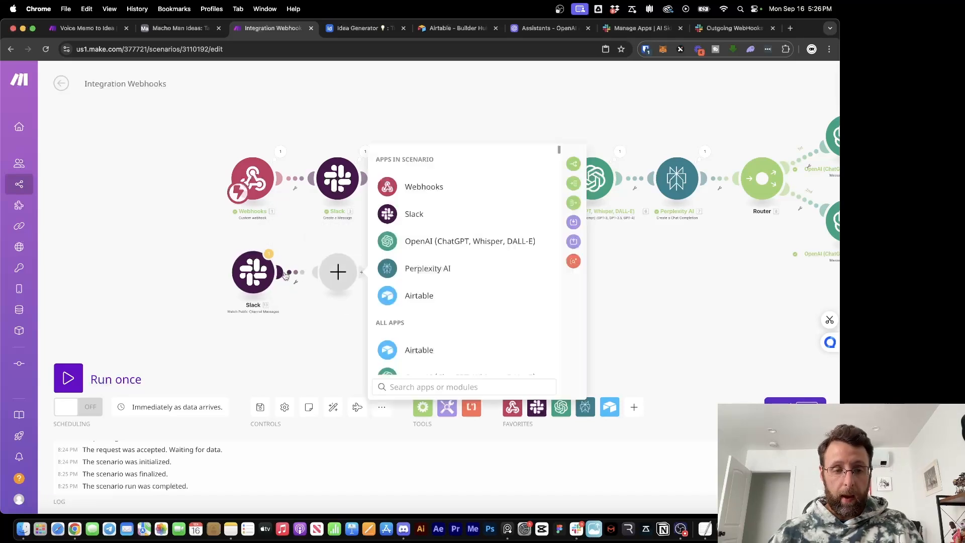
pyautogui.click(390, 212)
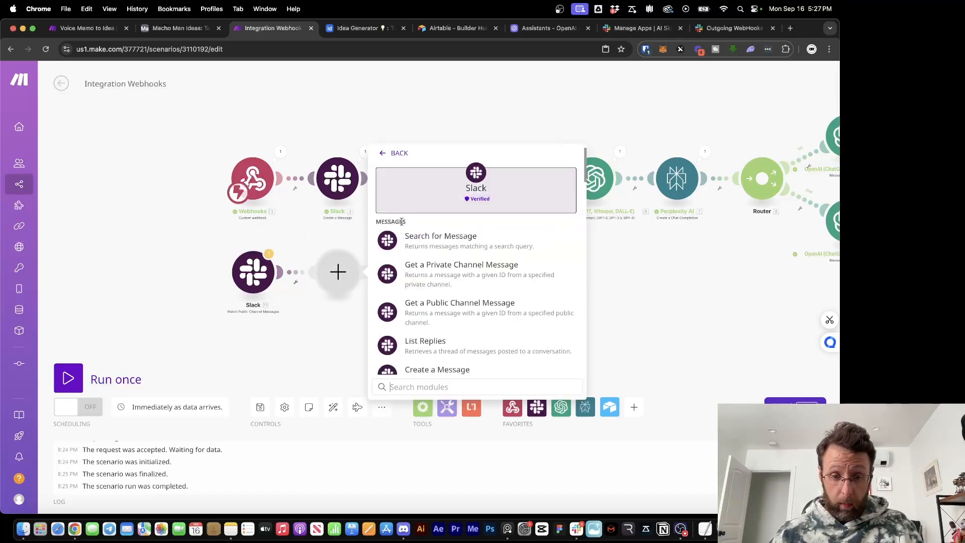
pyautogui.write('down')
pyautogui.click(434, 245)
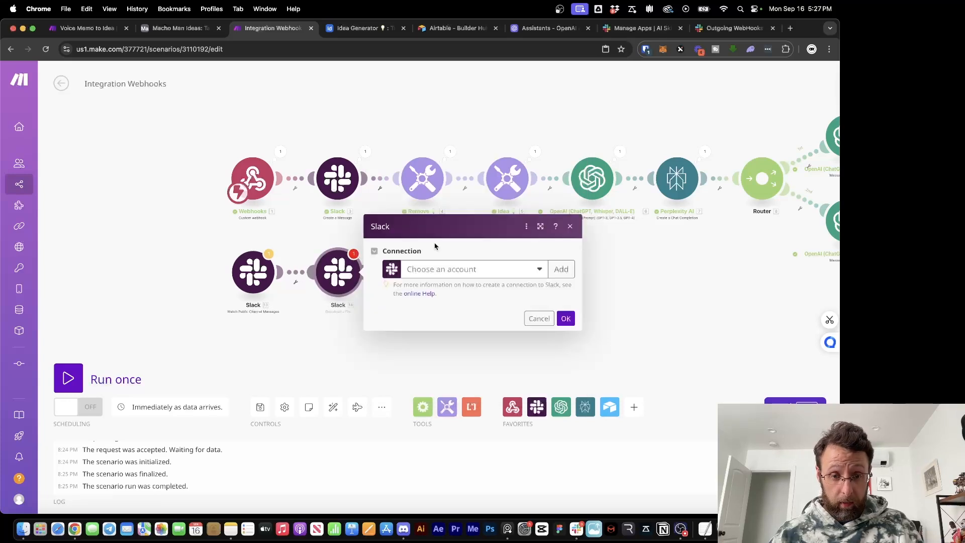
pyautogui.click(308, 356)
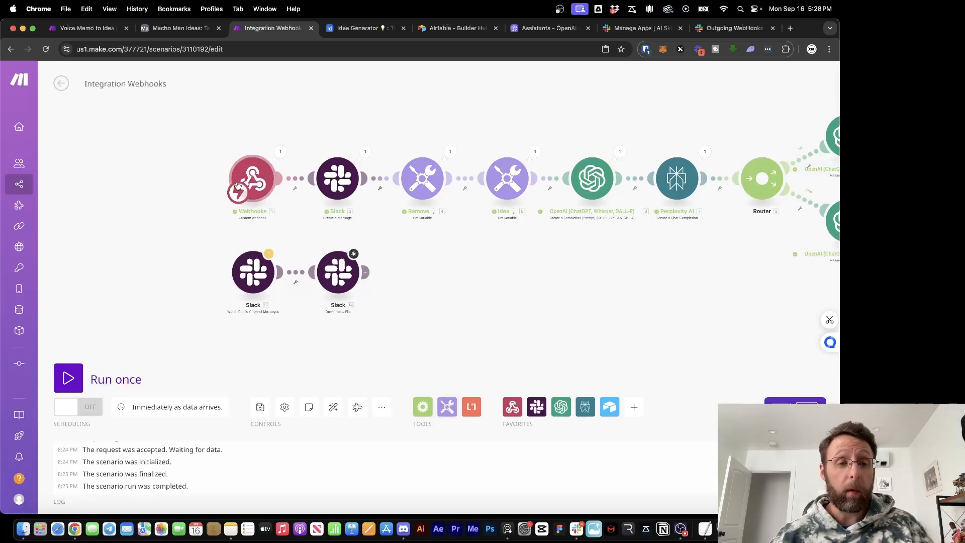
pyautogui.moveTo(238, 192); pyautogui.dragTo(245, 280)
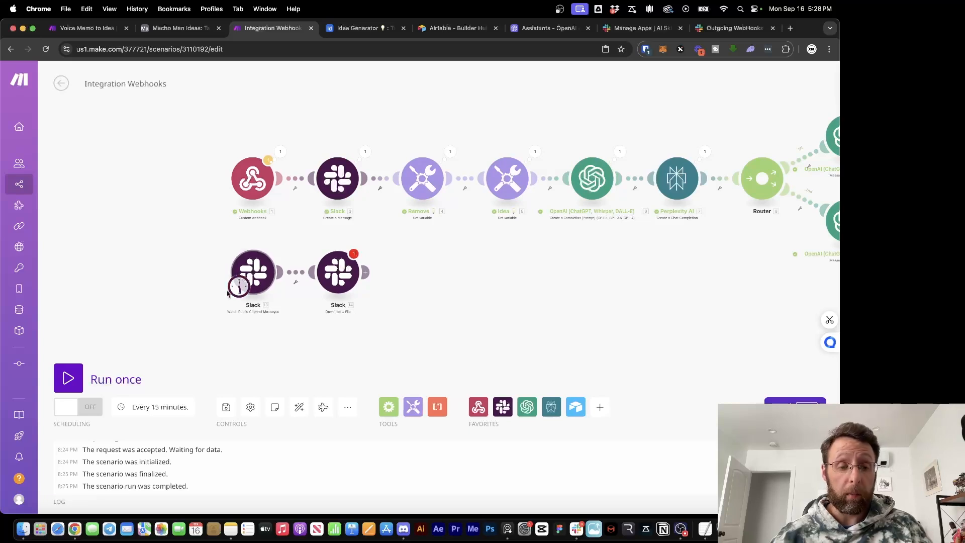
# Unlink the download module and run the Slack trigger once to inspect the sample file's private download URL
pyautogui.click(71, 384)
pyautogui.rightClick(294, 276)
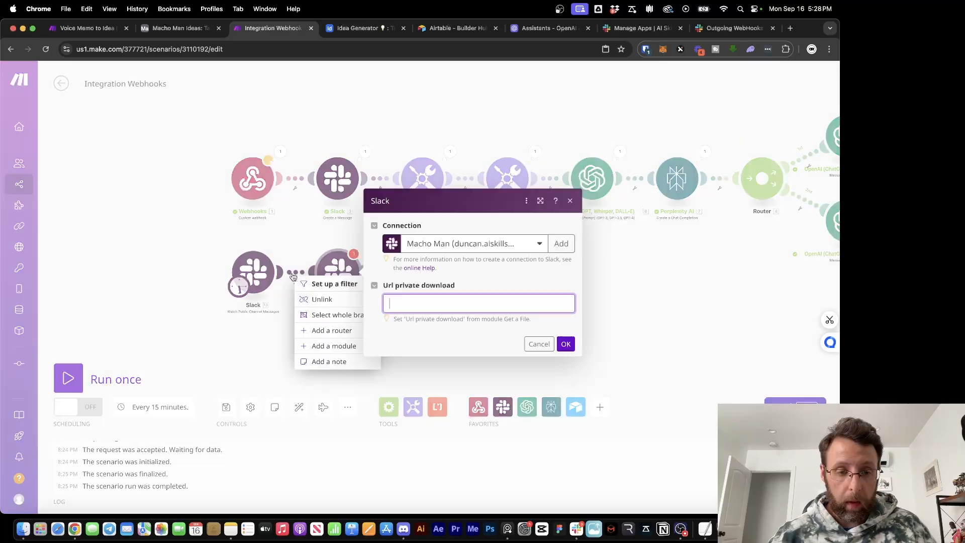
pyautogui.click(316, 302)
pyautogui.click(67, 384)
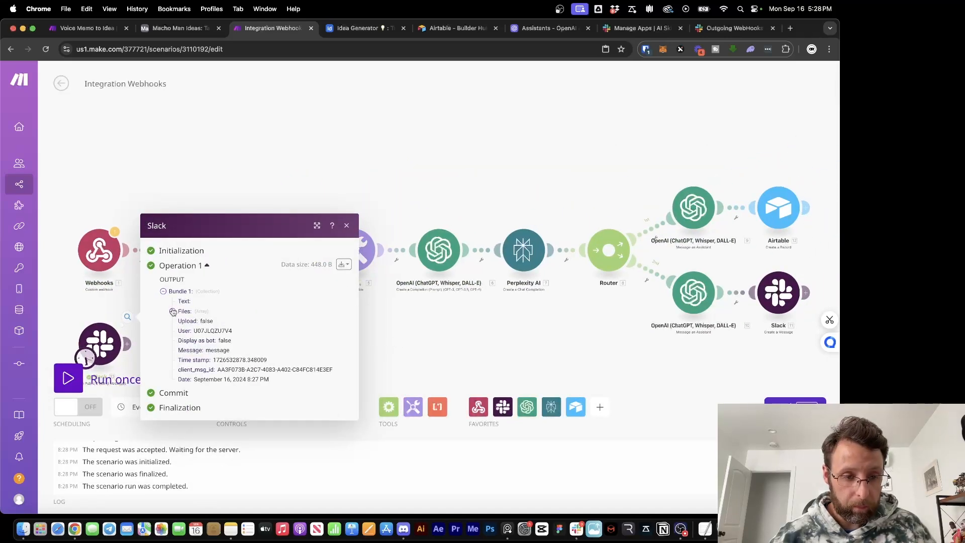
pyautogui.click(173, 312)
pyautogui.click(193, 318)
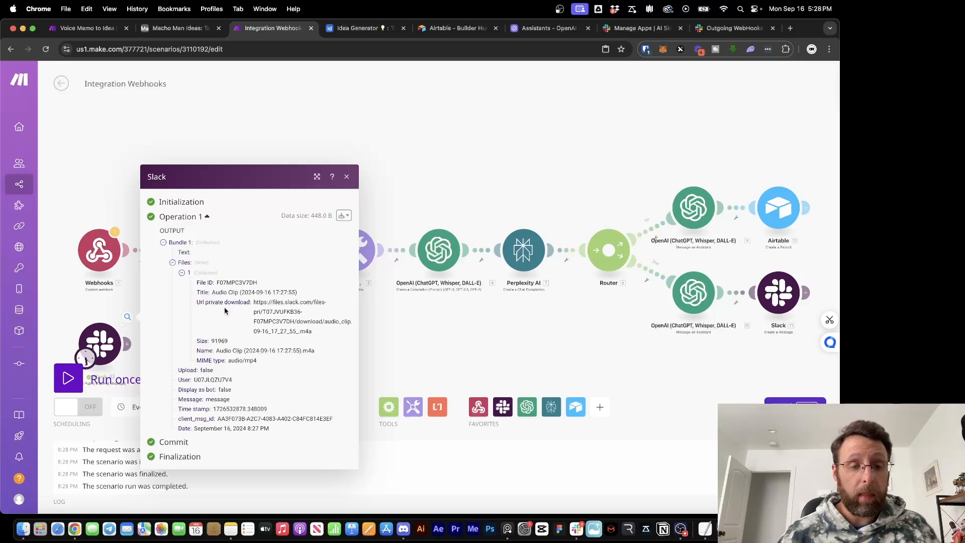
pyautogui.moveTo(252, 302); pyautogui.dragTo(326, 338)
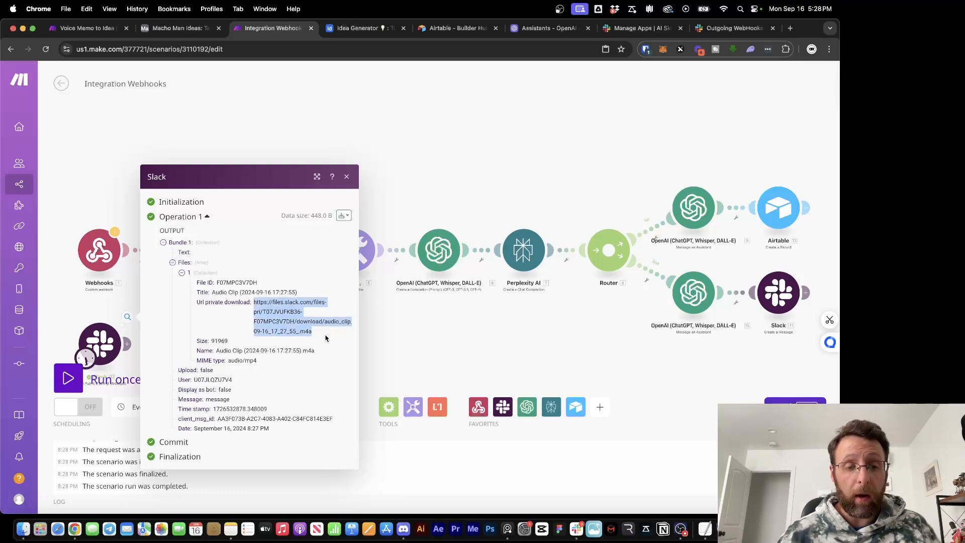
pyautogui.click(457, 352)
# Map the trigger's Files[]: Url private download into the Download a File step and save it
pyautogui.moveTo(396, 356); pyautogui.dragTo(566, 326)
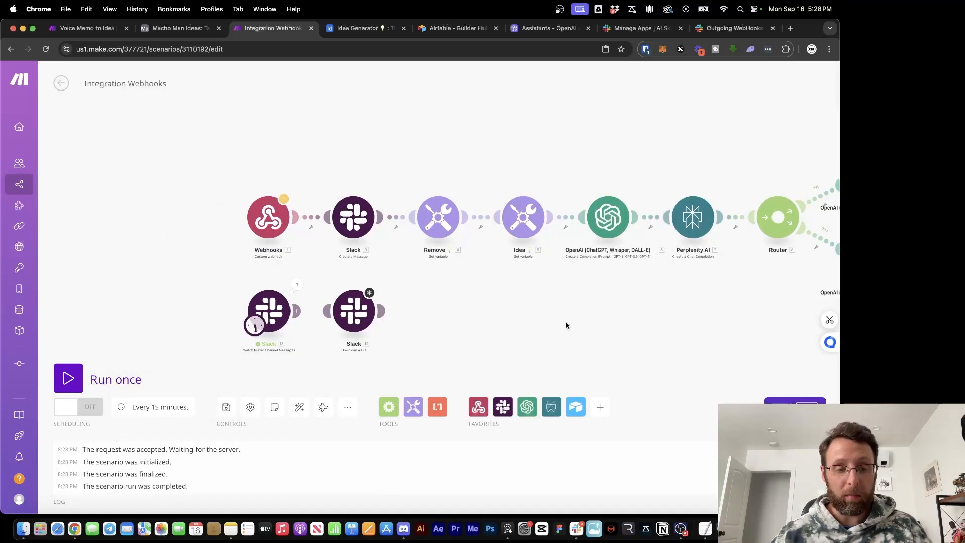
pyautogui.click(338, 322)
pyautogui.click(460, 337)
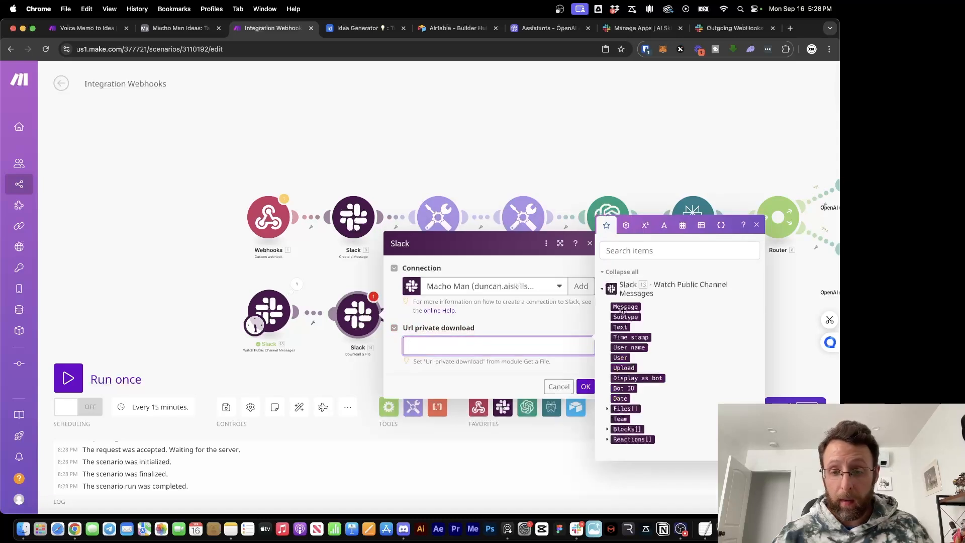
pyautogui.click(607, 409)
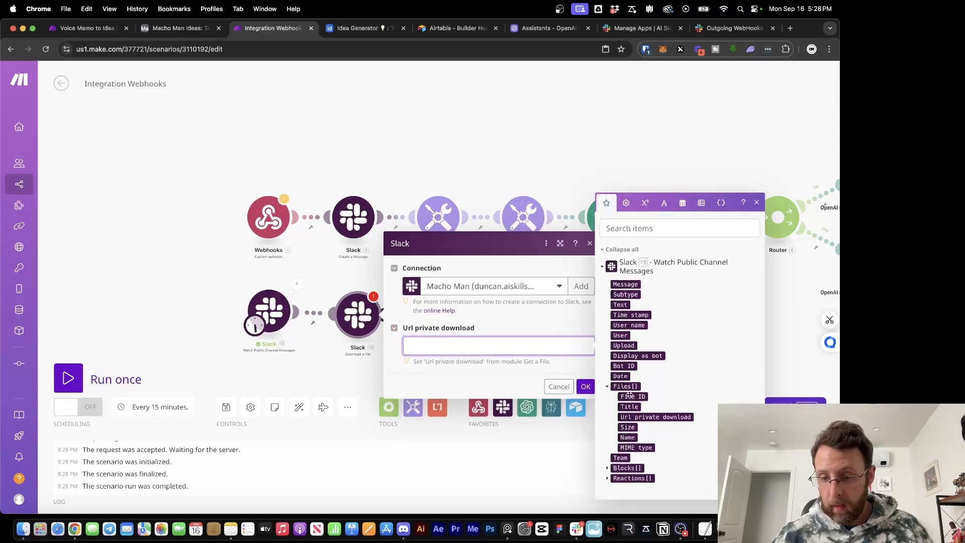
pyautogui.click(649, 416)
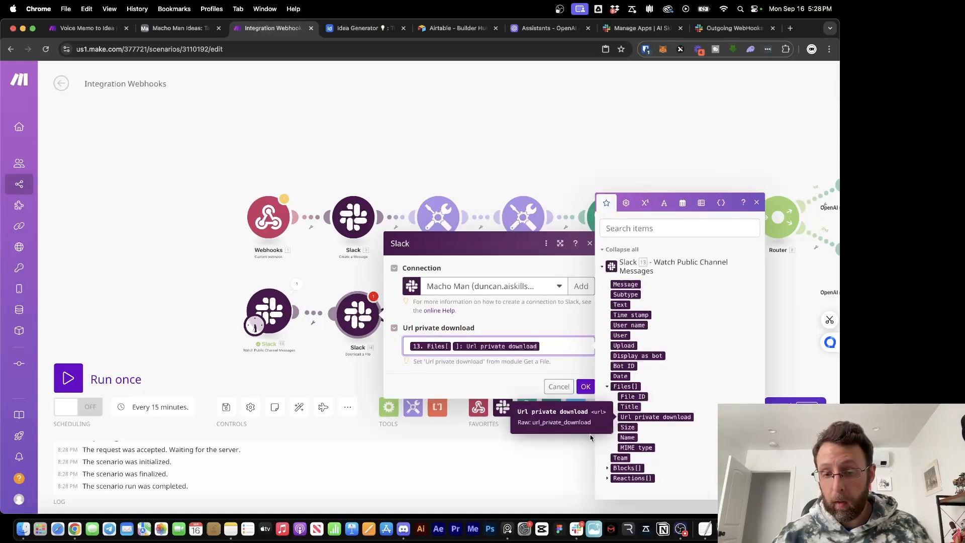
pyautogui.click(585, 386)
pyautogui.moveTo(474, 323); pyautogui.dragTo(402, 294)
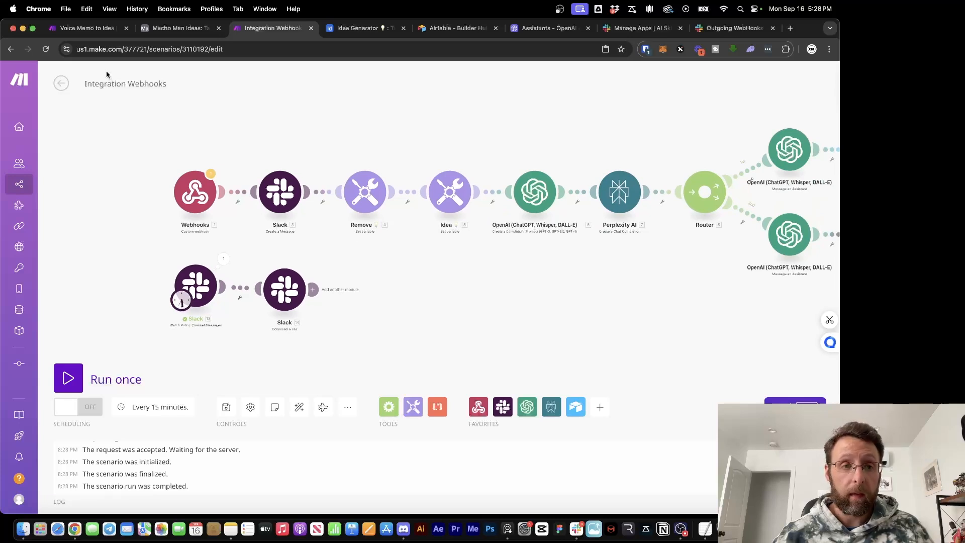
# Add an OpenAI Create a Transcription (Whisper) step using Whisper-1 on the downloaded Slack file
pyautogui.click(113, 28)
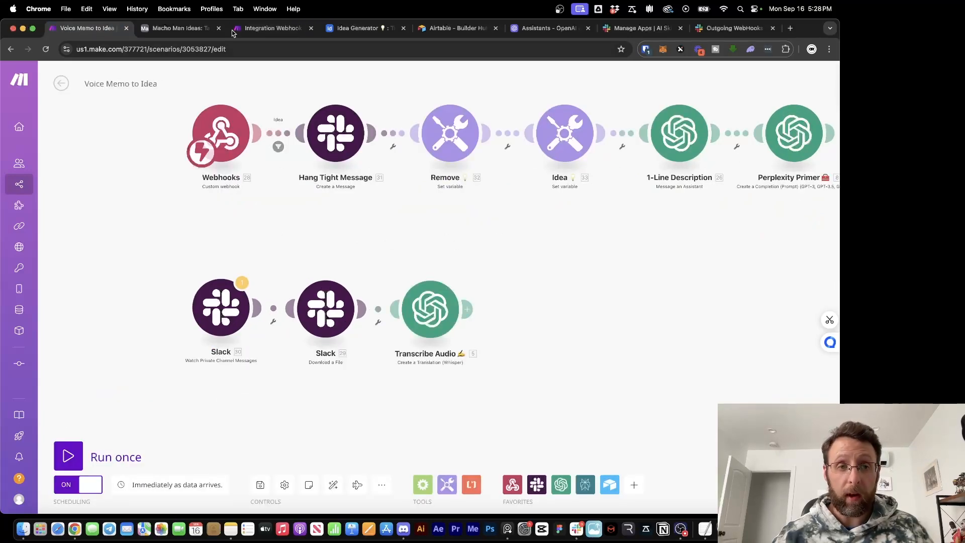
pyautogui.click(233, 30)
pyautogui.click(314, 299)
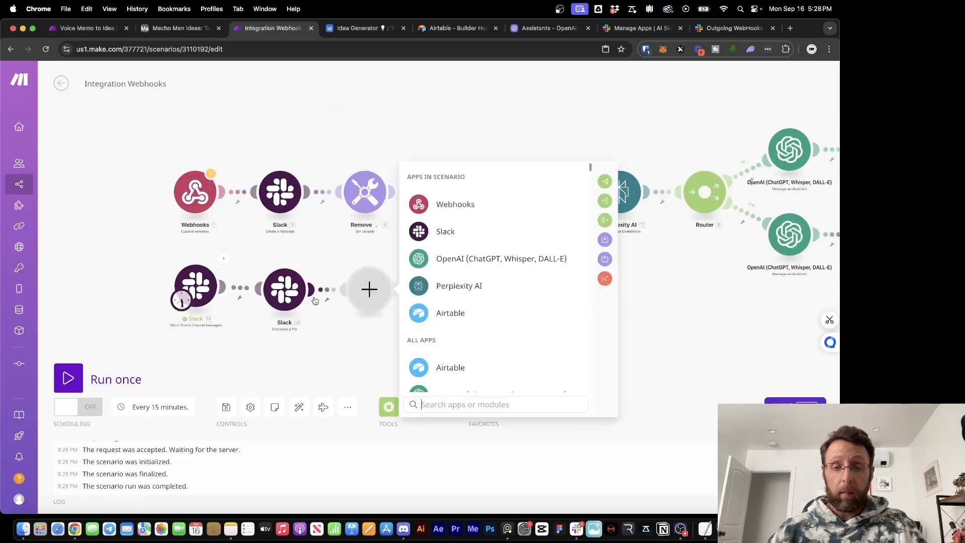
pyautogui.click(423, 263)
pyautogui.scroll(-3, 475, 289)
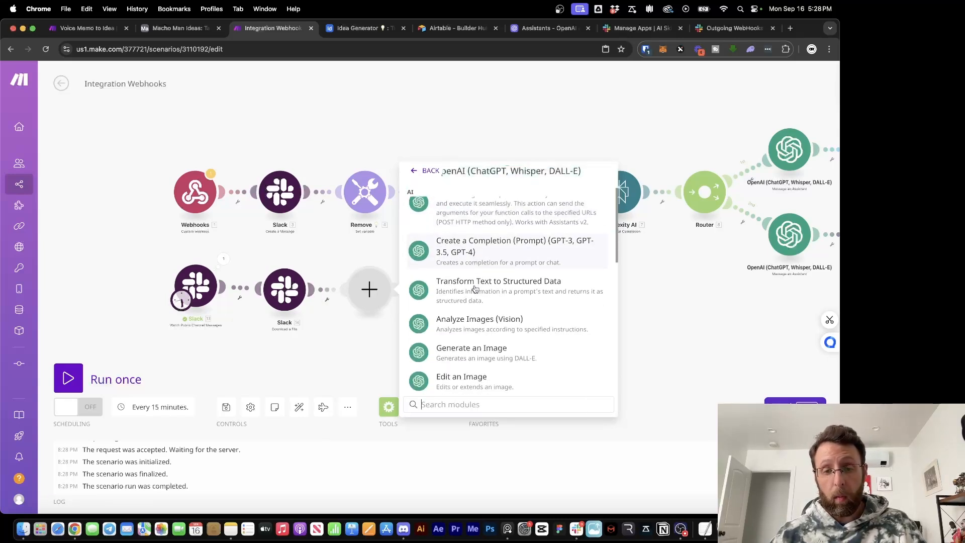
pyautogui.write('whis')
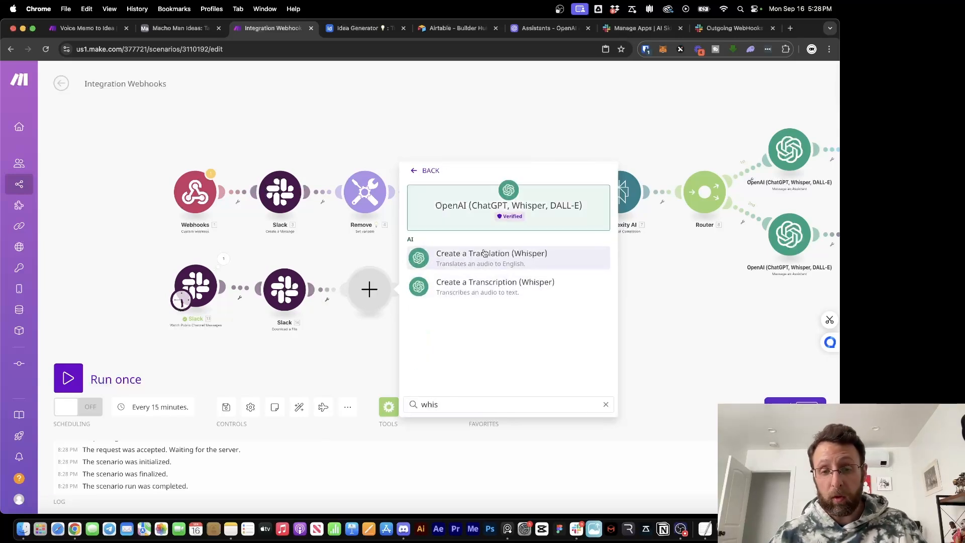
pyautogui.click(487, 286)
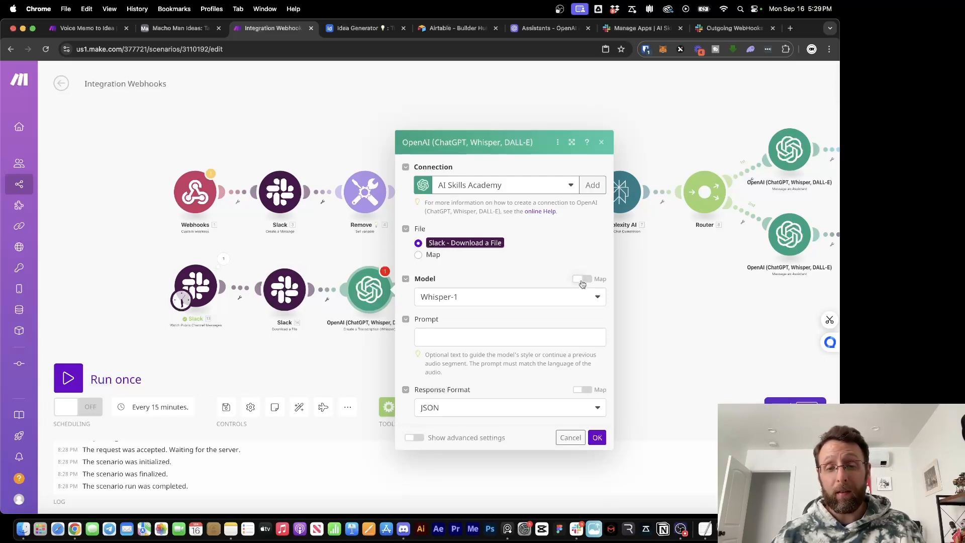
pyautogui.click(597, 438)
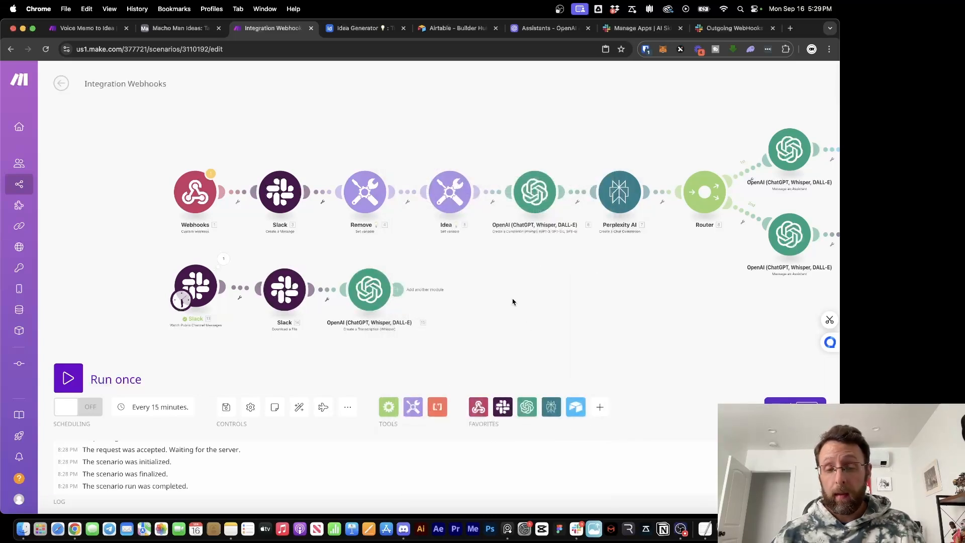
pyautogui.click(71, 381)
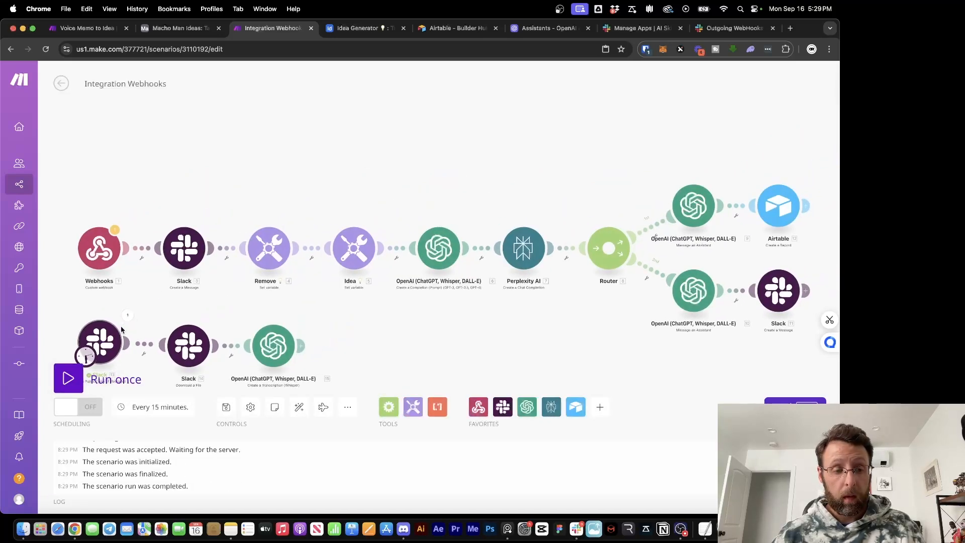
# Run the scenario and check the Whisper output reads 'Who are the top ten content creators on YouTube right now?'
pyautogui.click(129, 316)
pyautogui.click(459, 350)
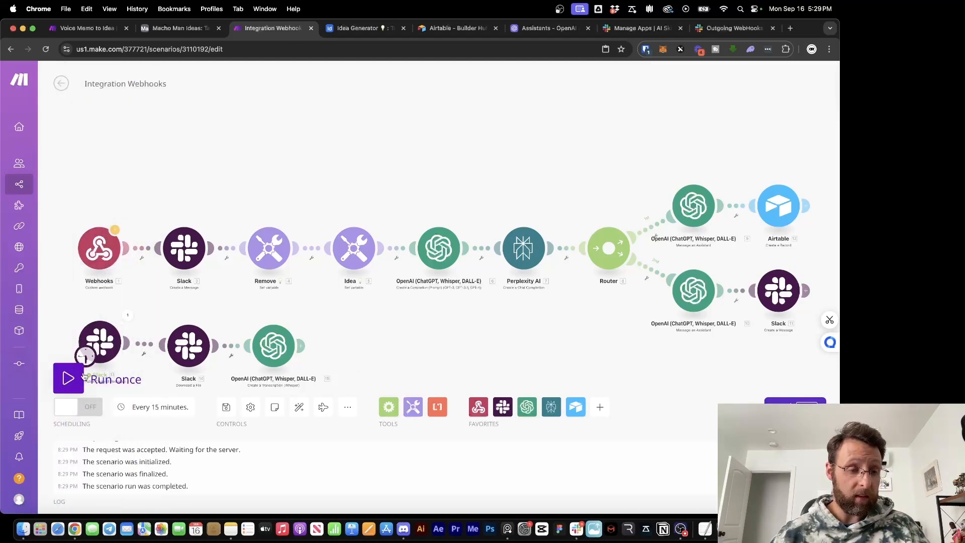
pyautogui.click(70, 379)
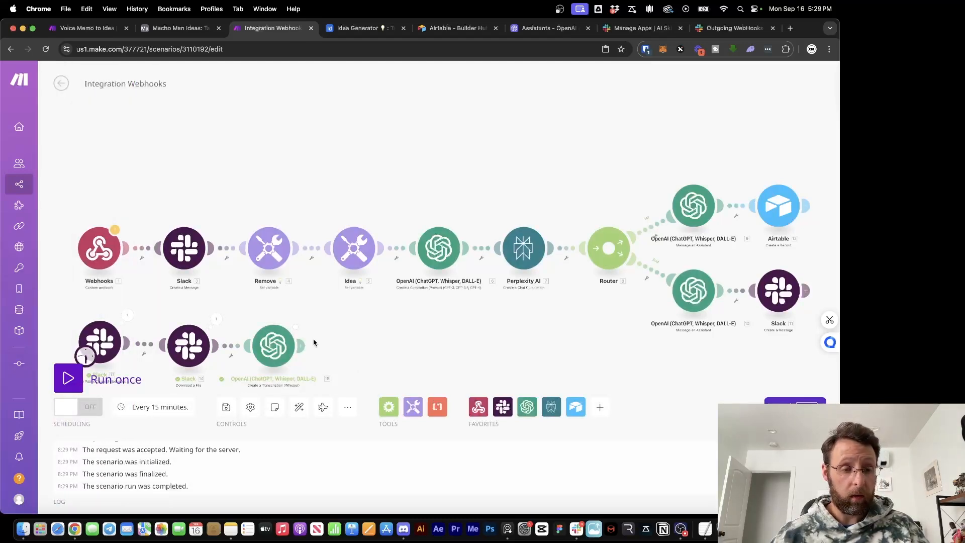
pyautogui.click(301, 319)
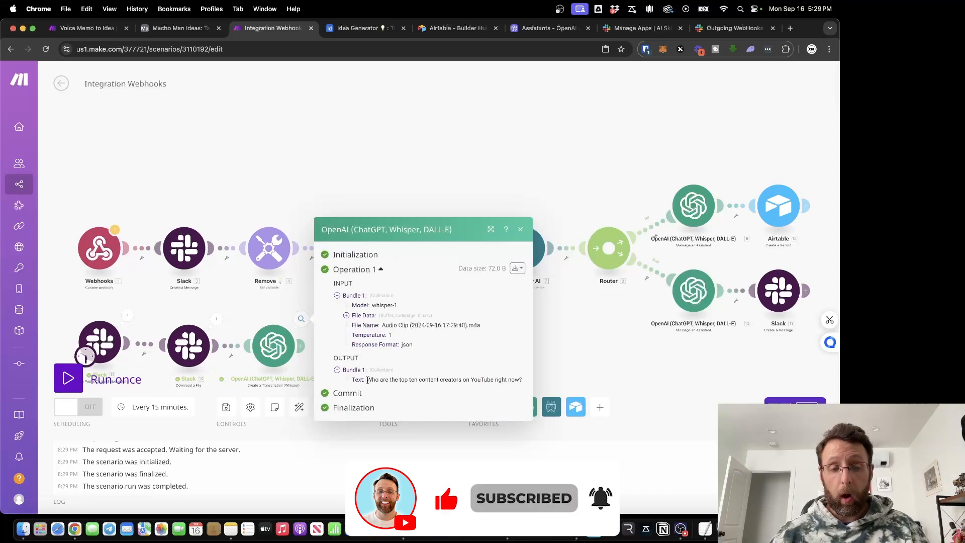
pyautogui.moveTo(368, 381); pyautogui.dragTo(516, 377)
pyautogui.click(577, 368)
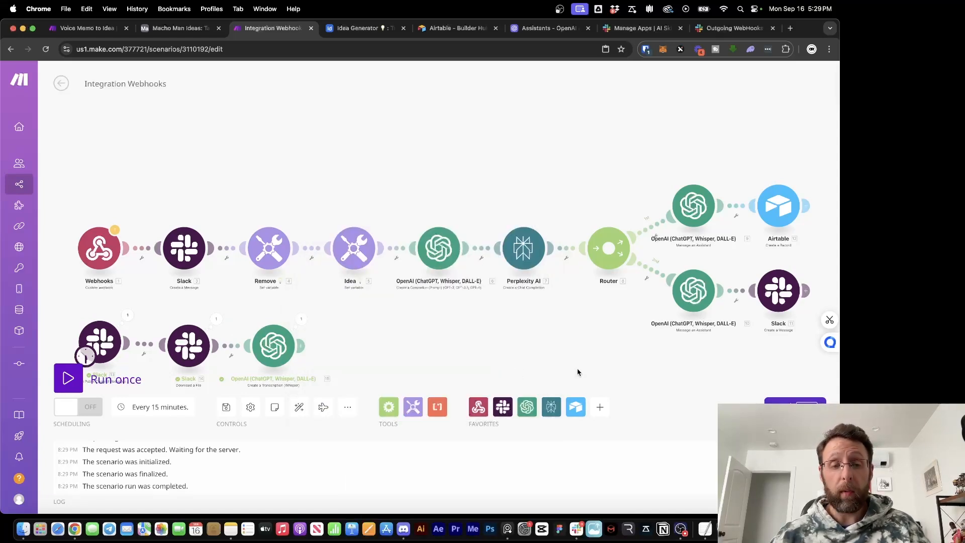